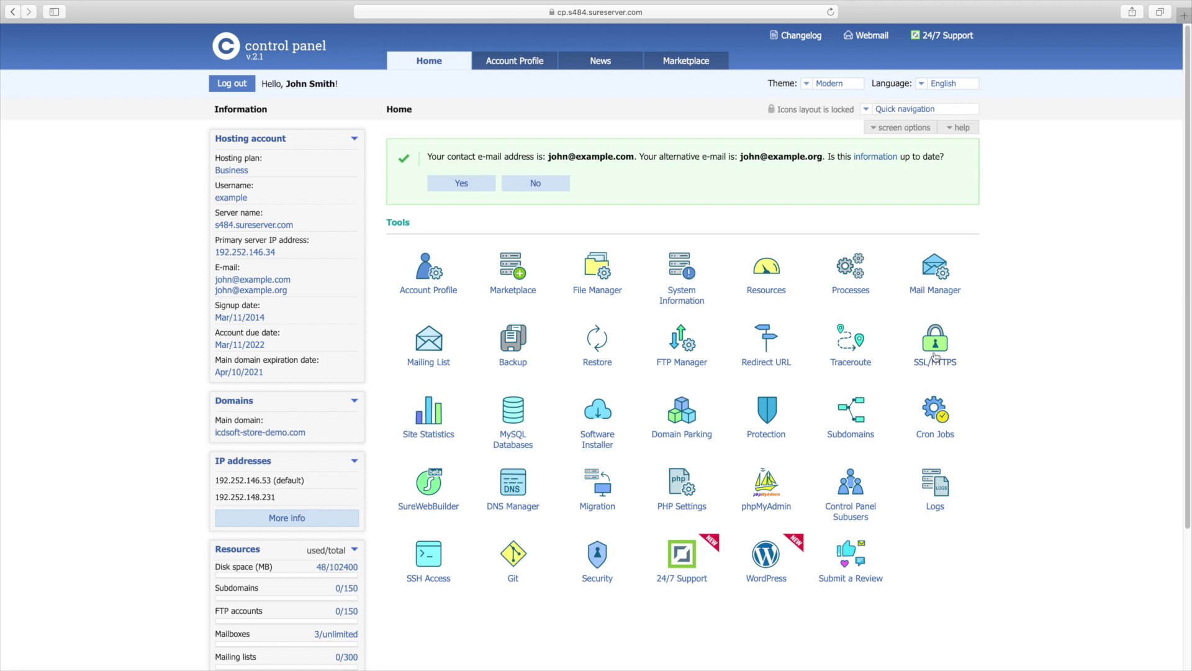
left_click(935, 357)
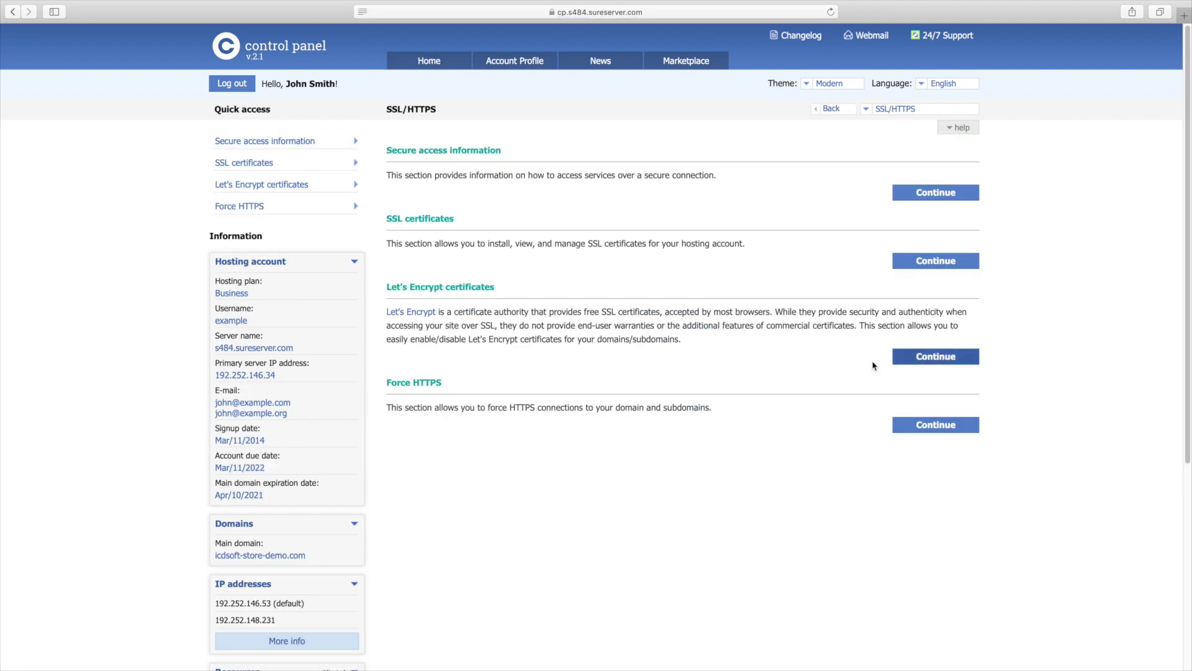
triple_click(482, 289)
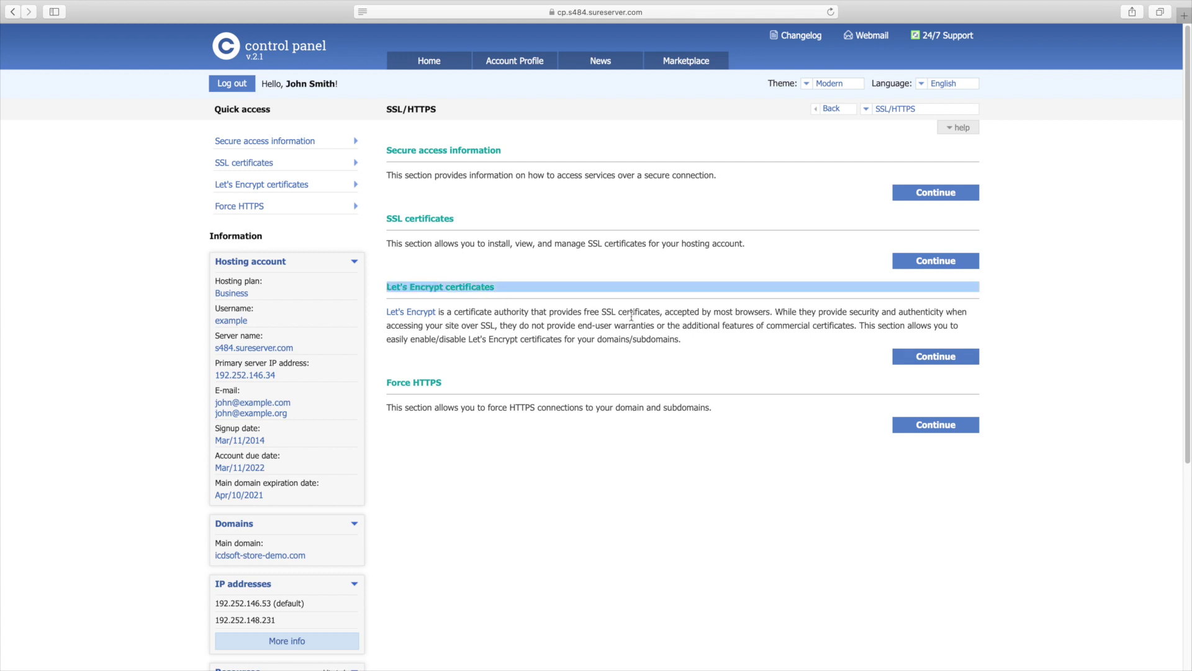
left_click(956, 364)
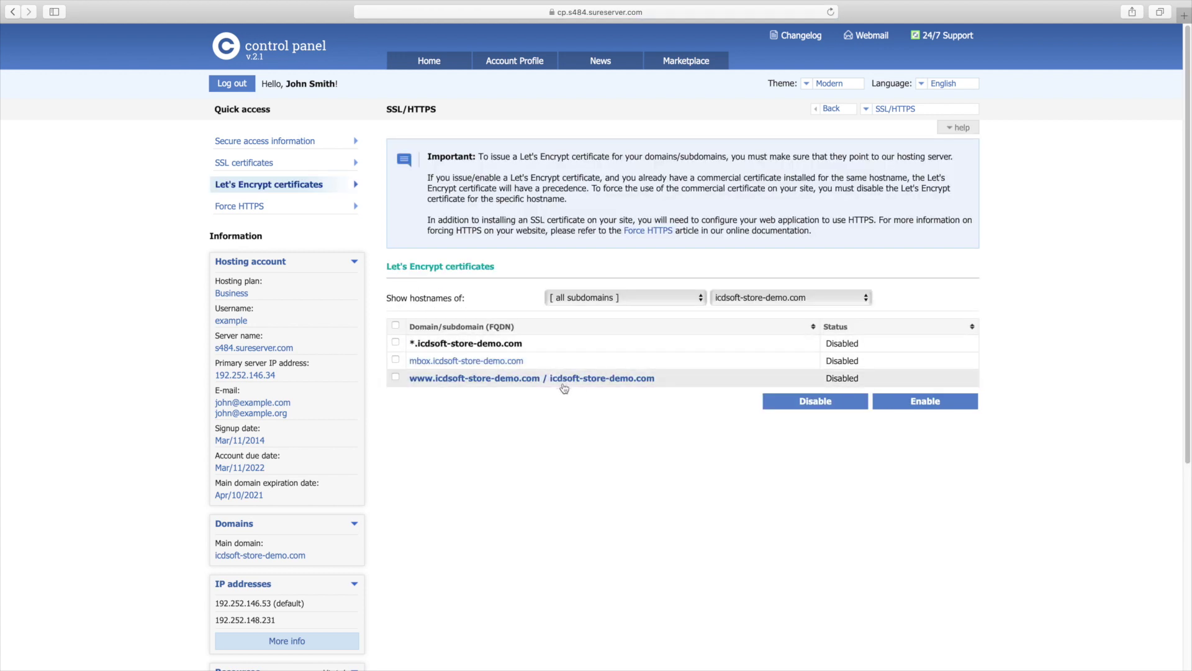
left_click(396, 377)
left_click(878, 406)
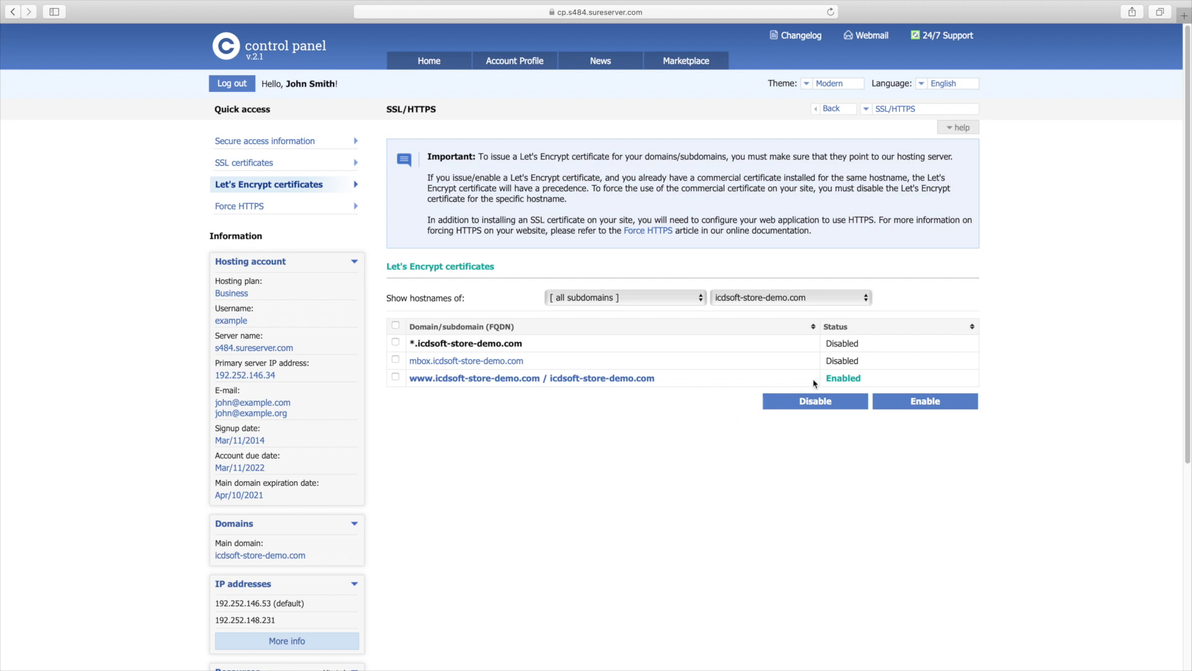
double_click(832, 378)
left_click(832, 378)
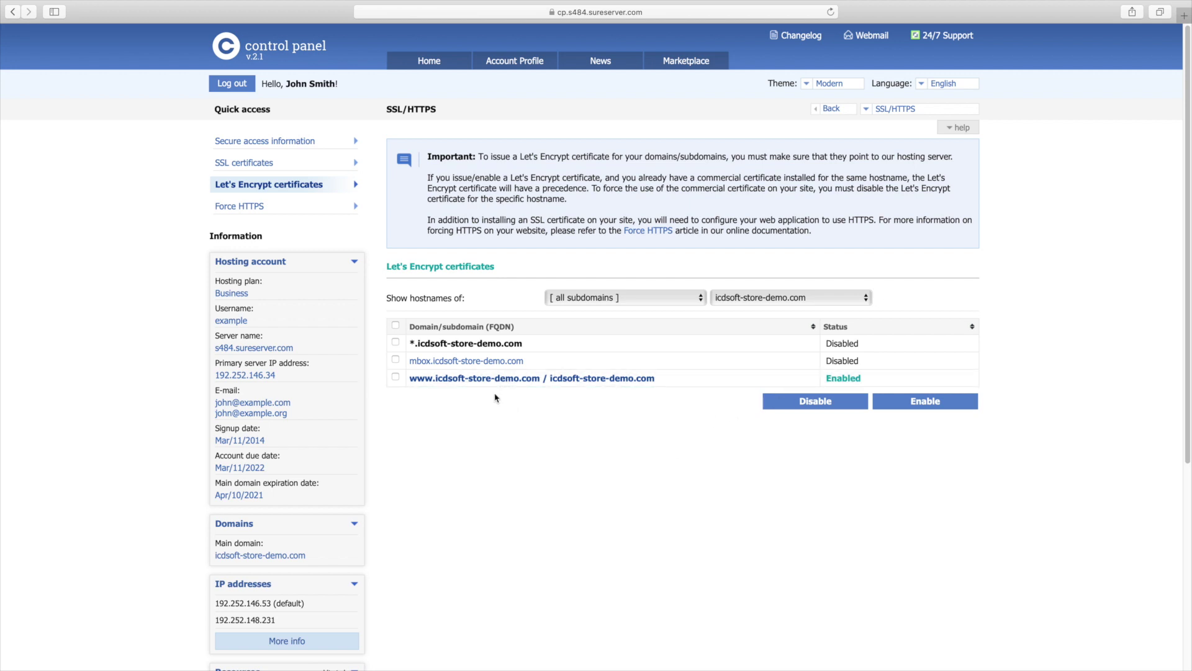
left_click(427, 67)
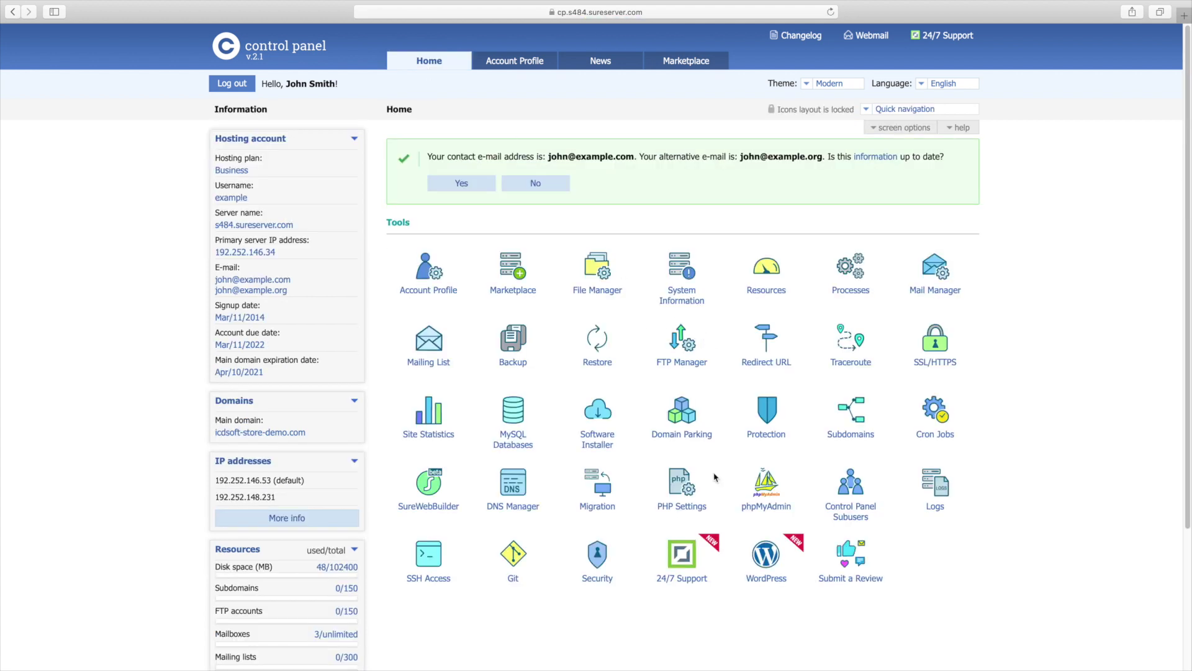
Open the WordPress installer and enter the site title 'Organic Foods and Products'
left_click(771, 562)
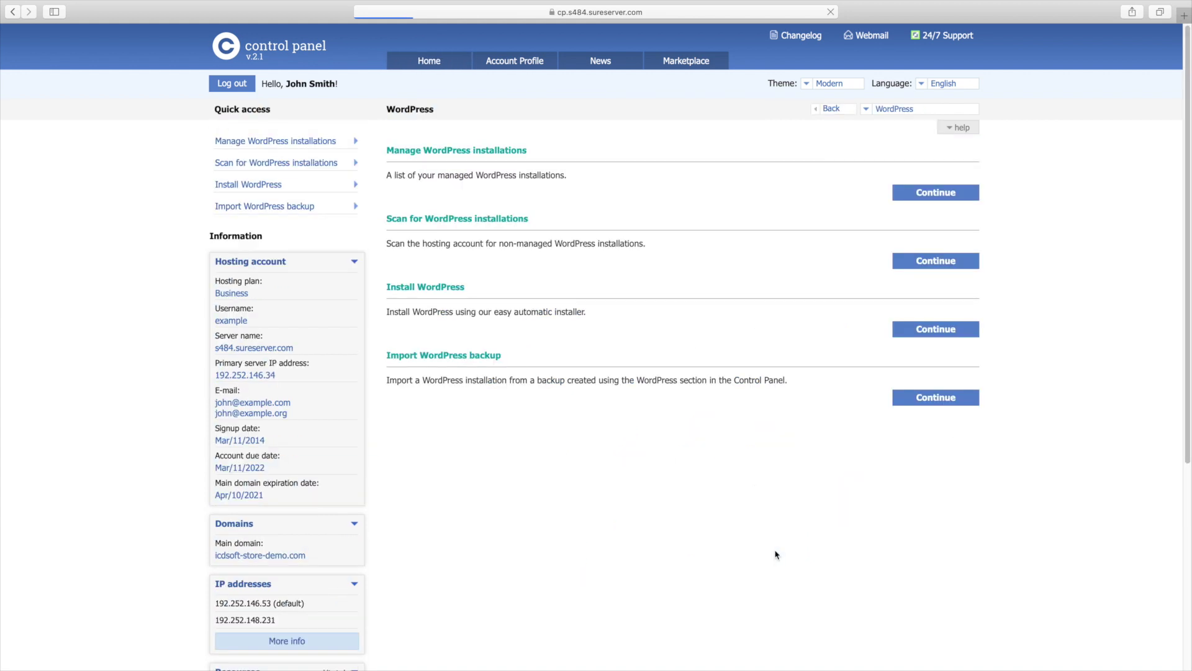
triple_click(432, 288)
triple_click(454, 311)
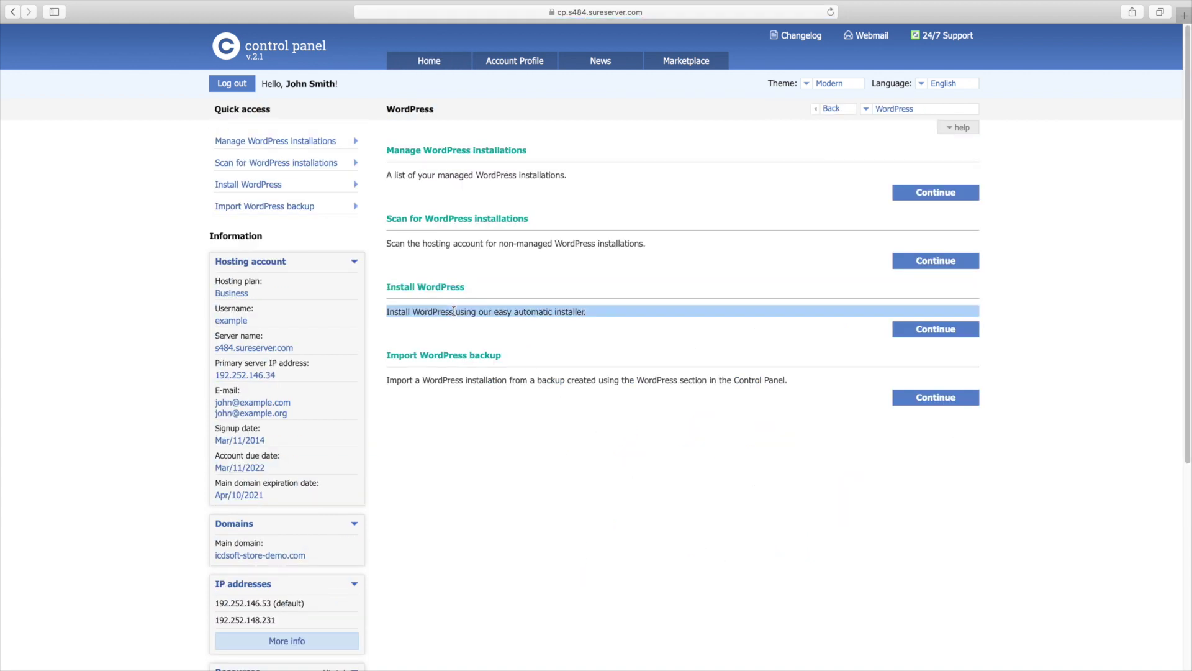
left_click(456, 311)
left_click(894, 333)
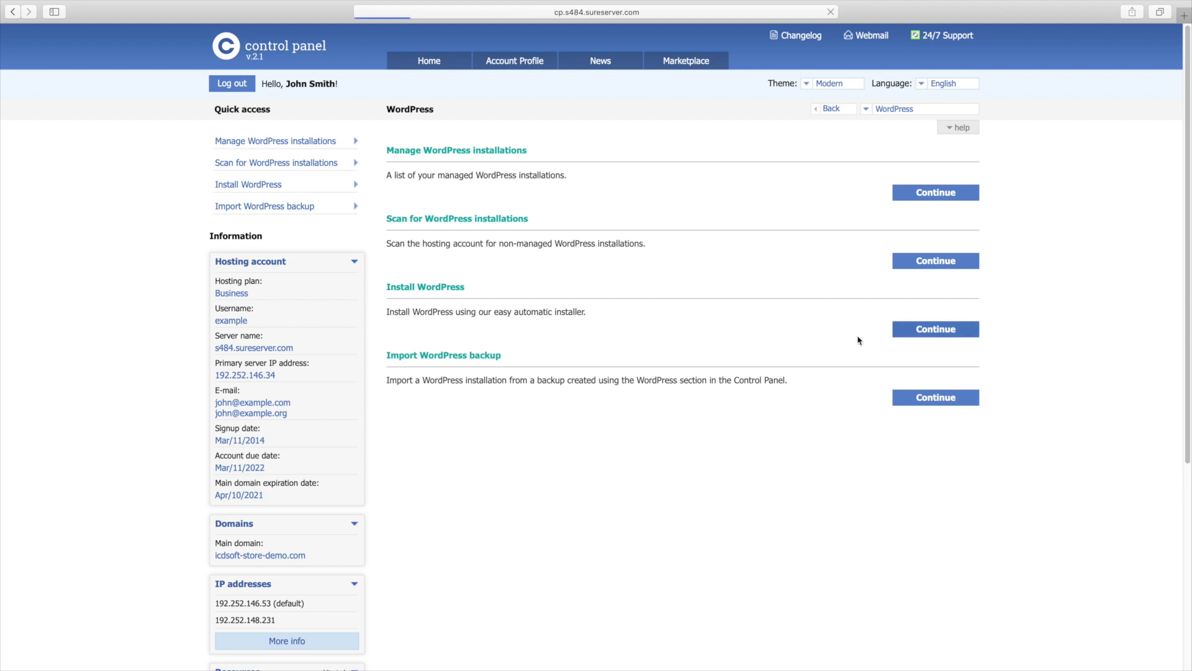
left_click(598, 277)
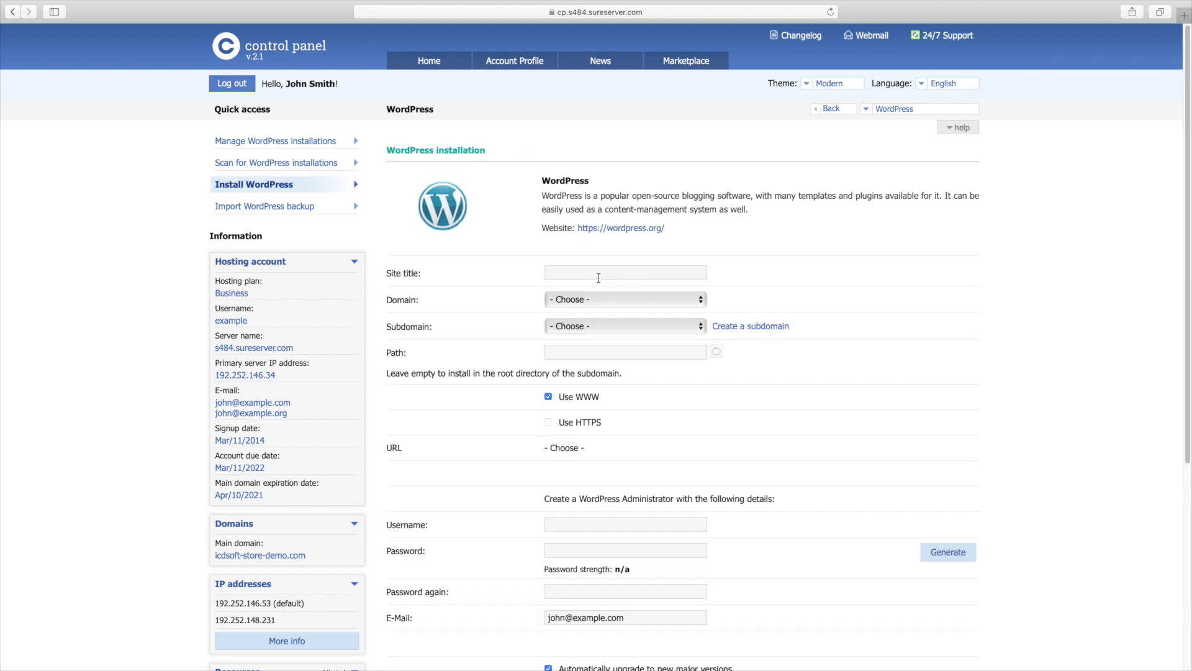
type("Organic Foods and Products")
left_click(587, 299)
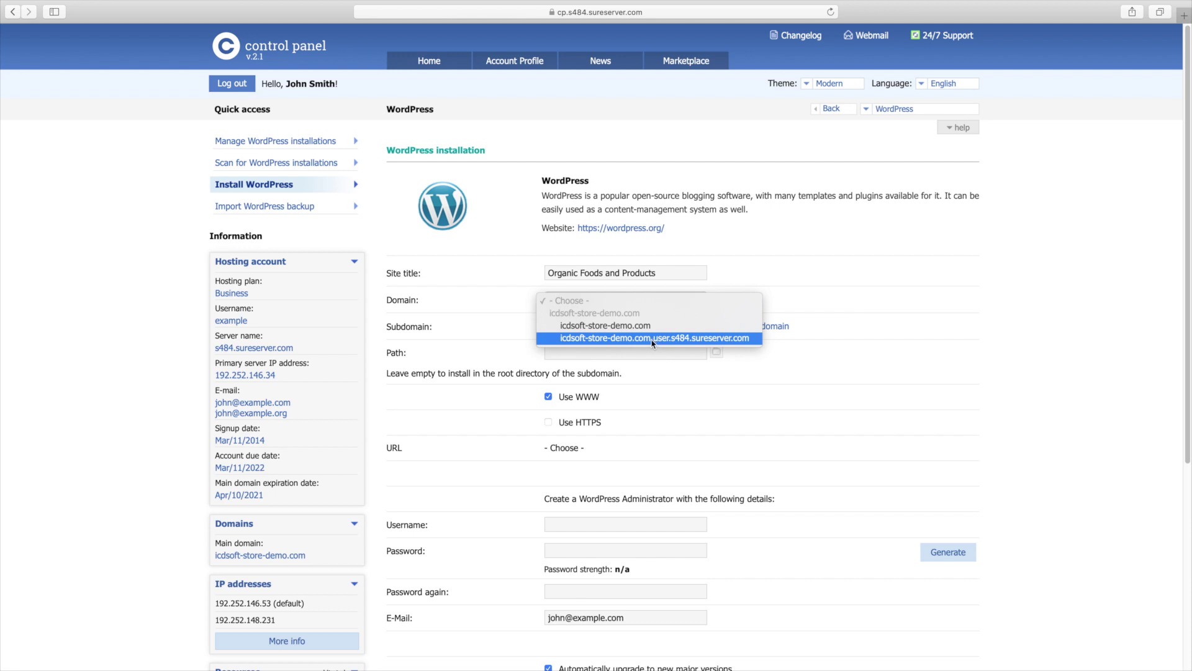
left_click(619, 326)
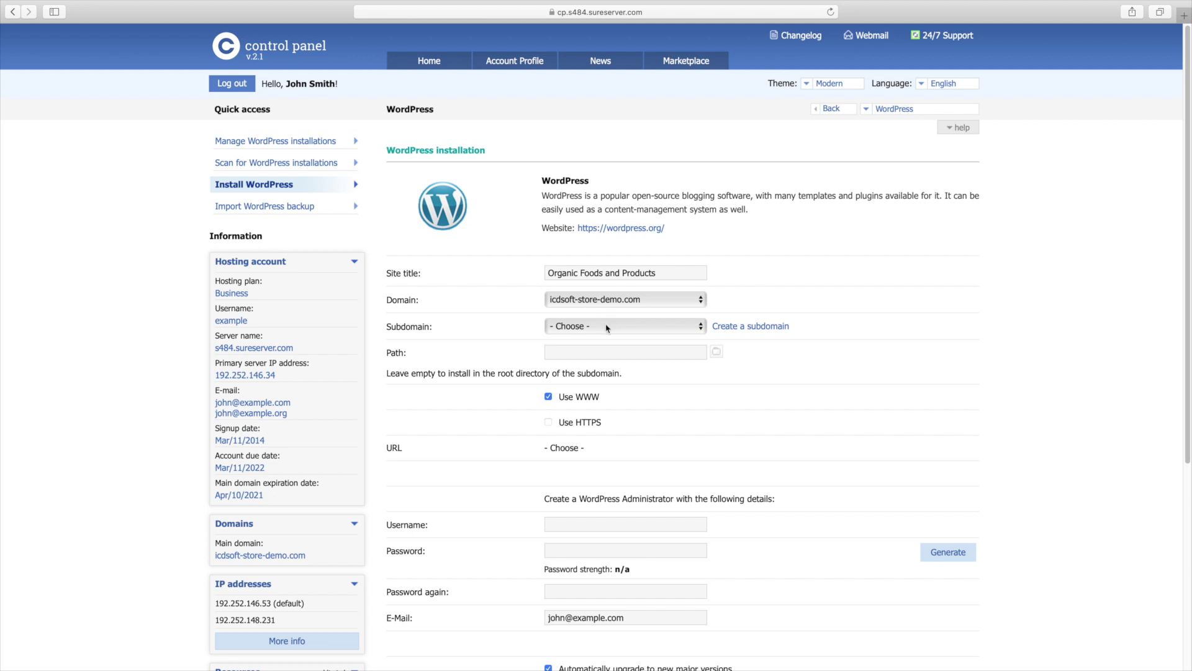
left_click(608, 328)
left_click(576, 341)
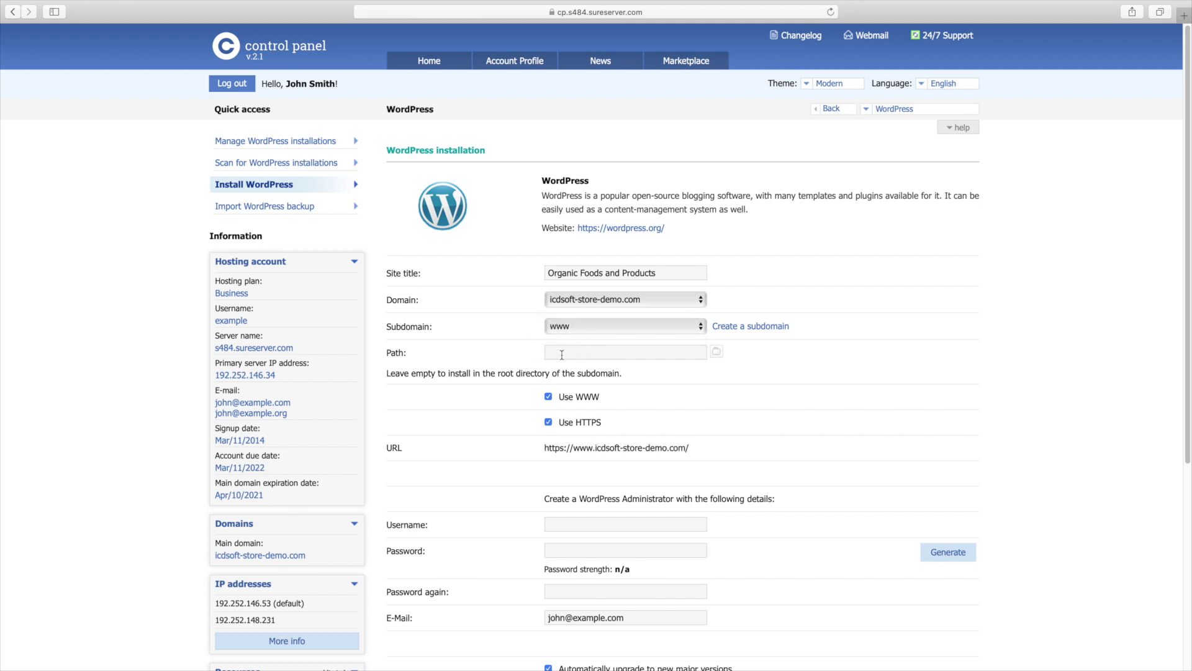
left_click(549, 398)
scroll(1043, 432, "down", 3)
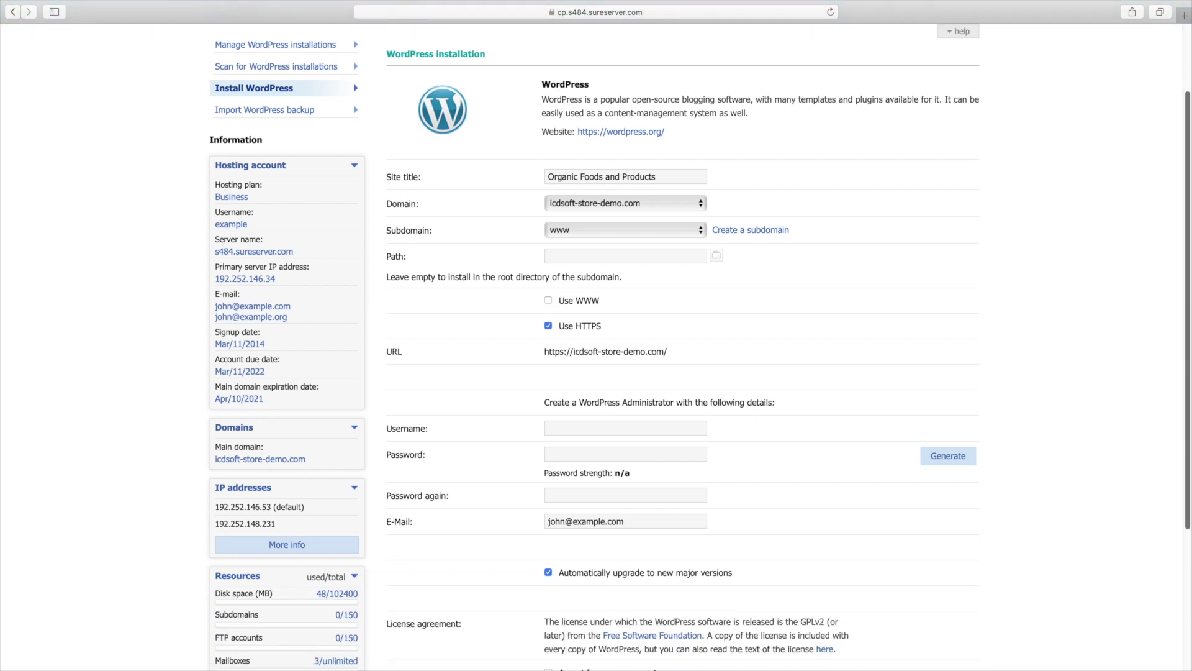
left_click_drag(1188, 479, 1188, 490)
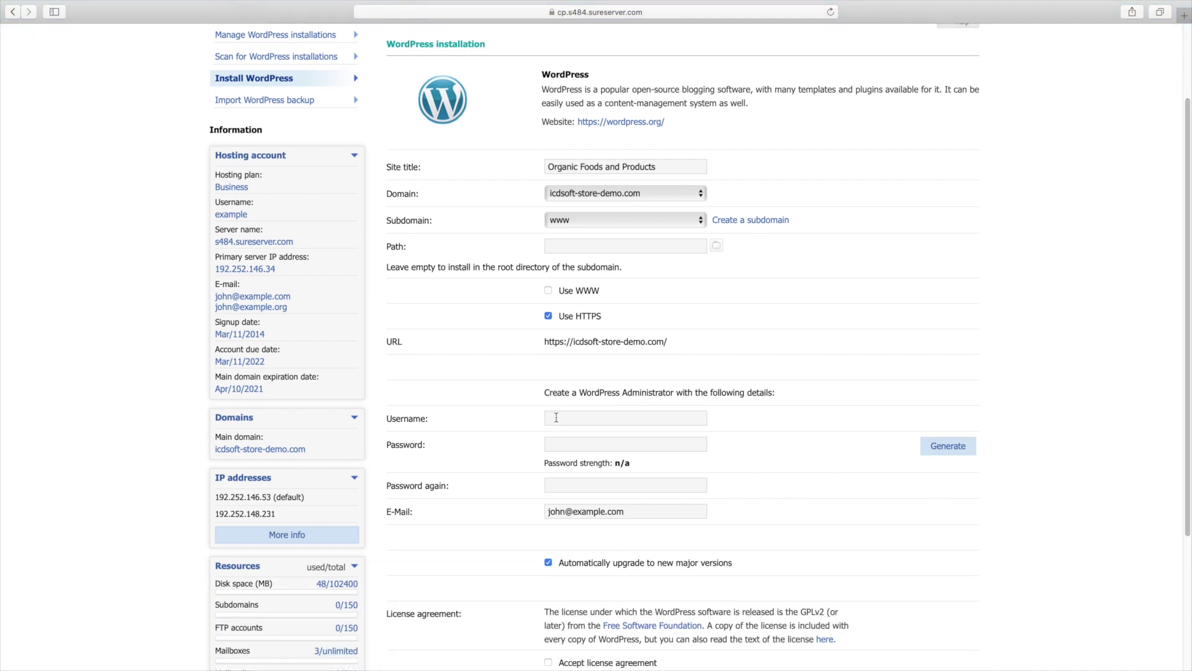
type("organic")
Generate a very strong admin password, copy it and apply it to both fields
left_click(947, 448)
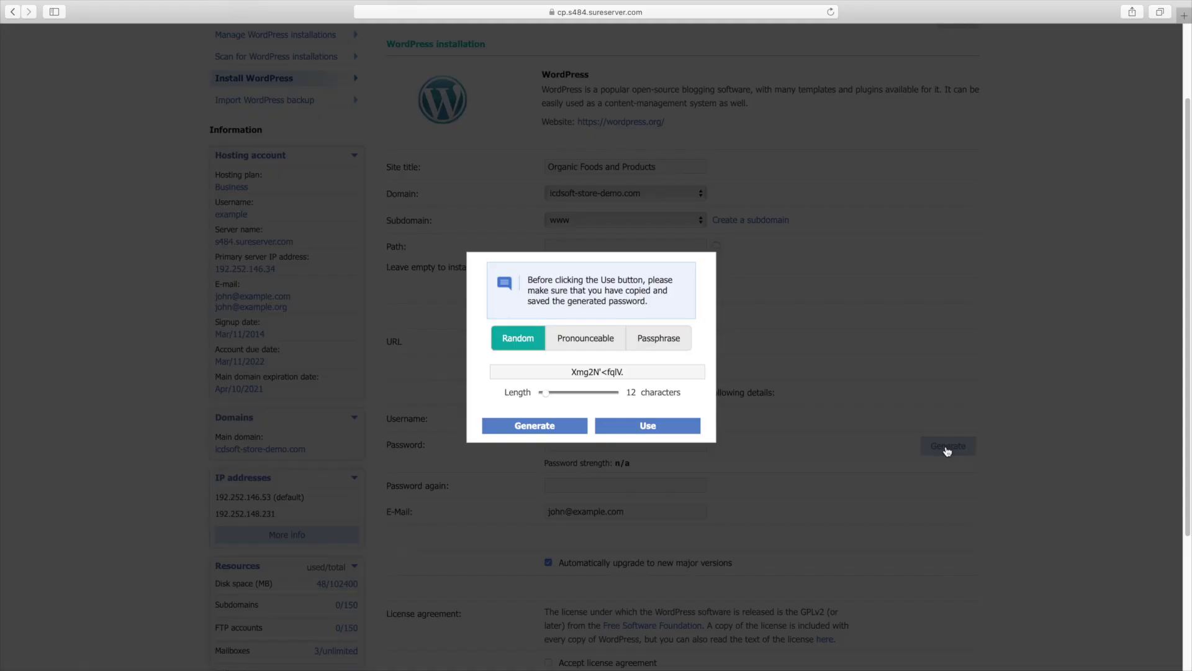
triple_click(600, 372)
right_click(600, 372)
left_click(624, 418)
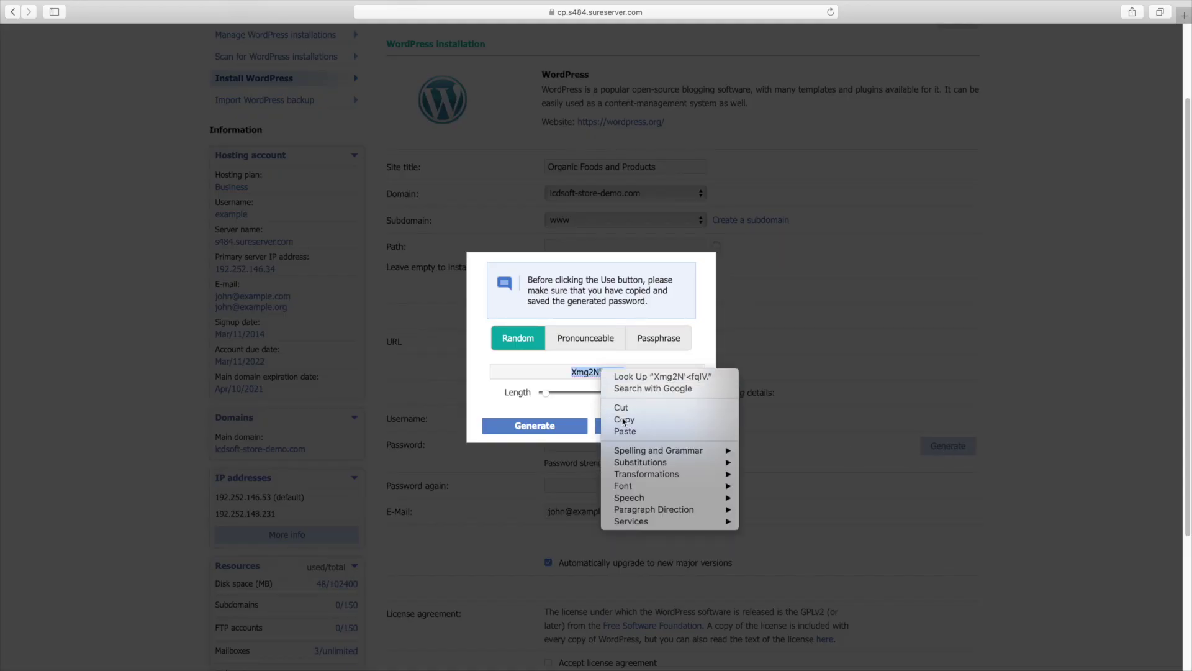
left_click(643, 428)
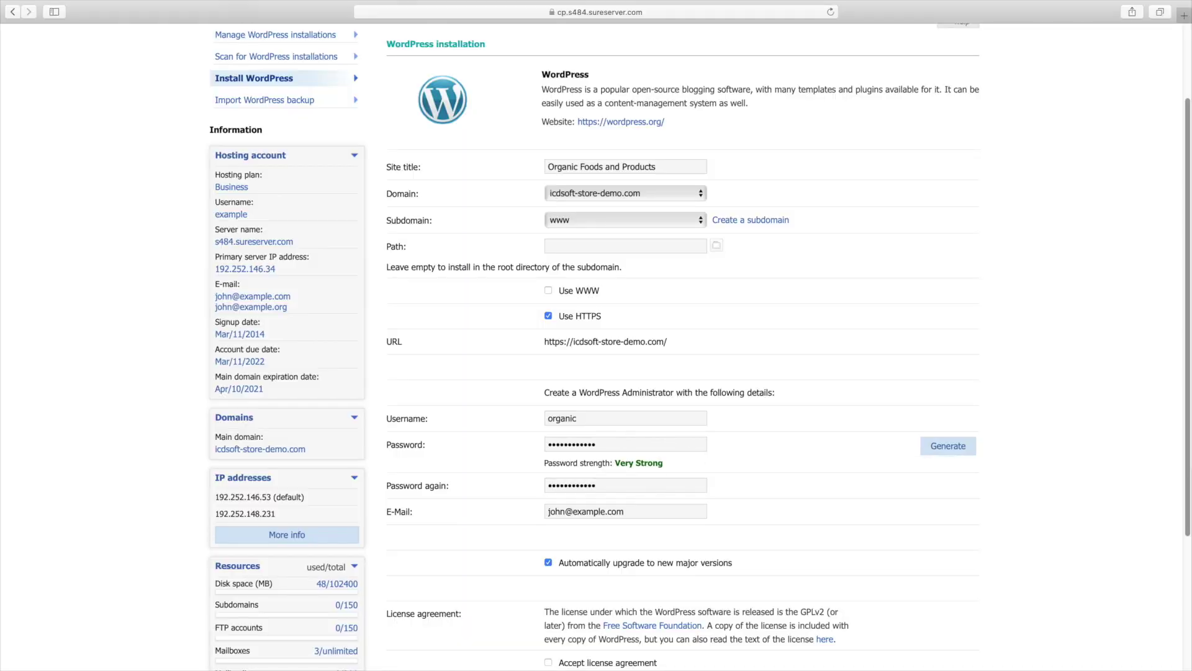
Accept the license agreement and submit the installation, reaching the overwrite warning
scroll(621, 423, "down", 4)
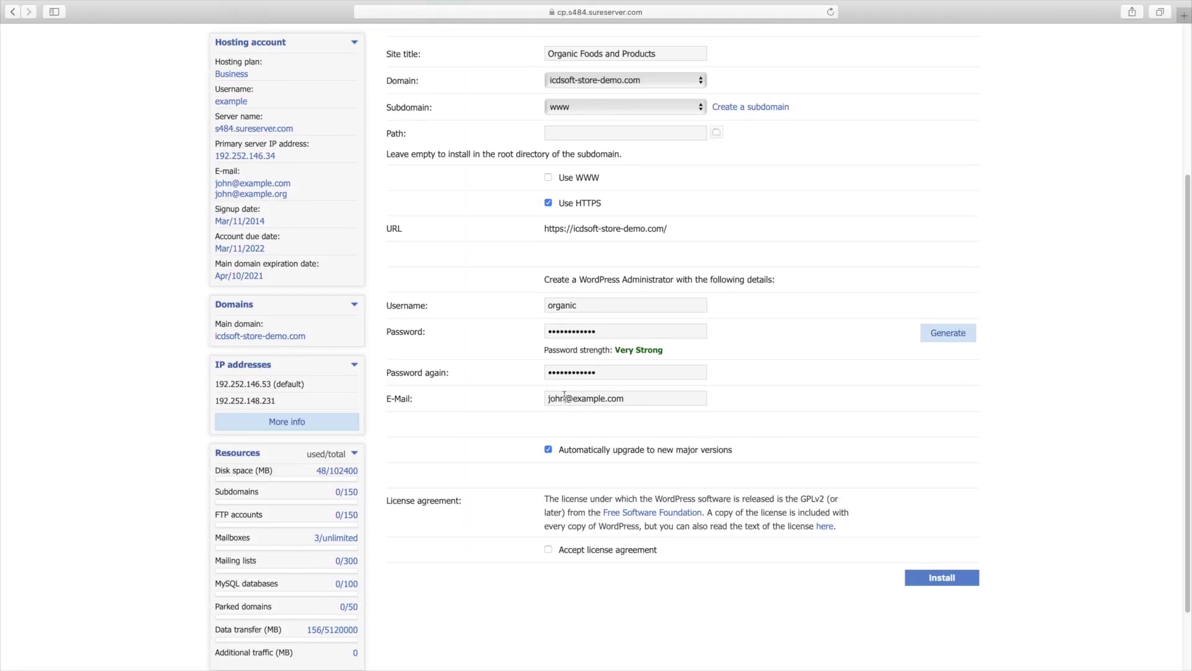
triple_click(564, 395)
left_click(563, 395)
left_click(552, 553)
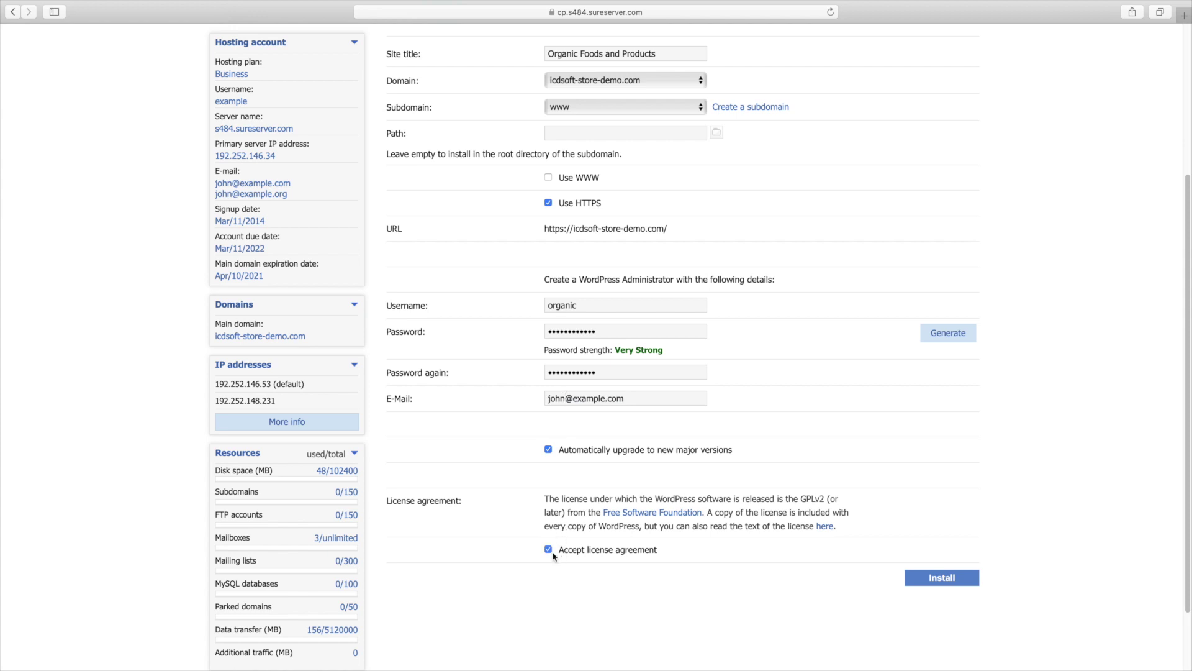
left_click(924, 580)
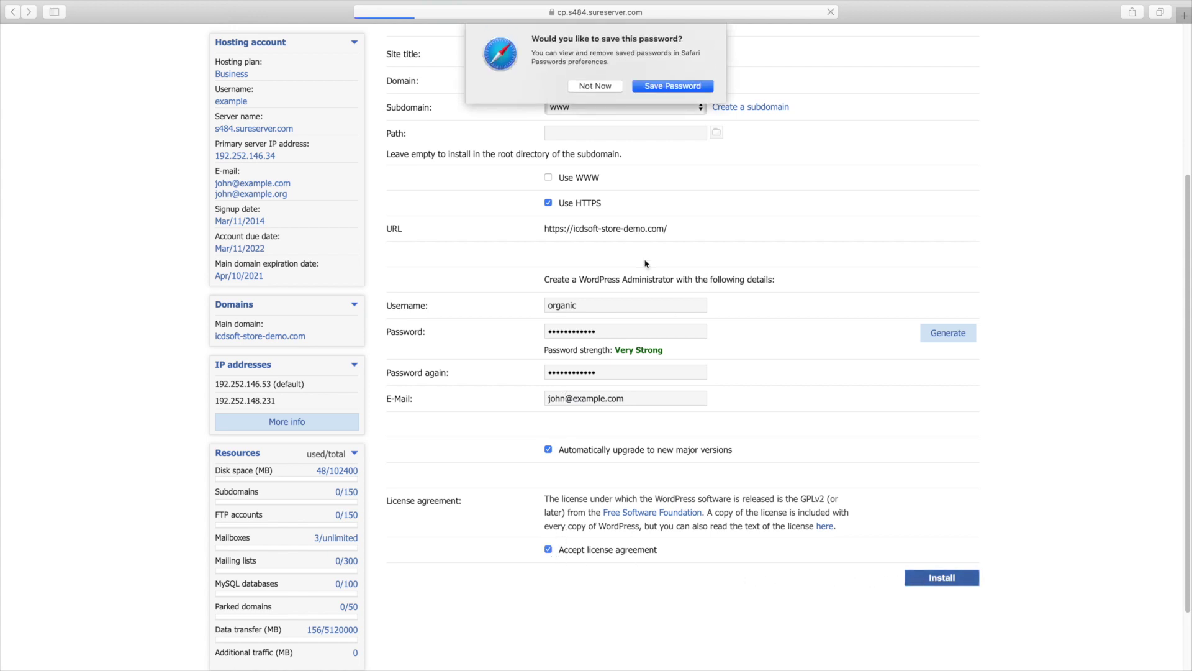
double_click(525, 156)
left_click(525, 155)
triple_click(524, 156)
left_click(525, 156)
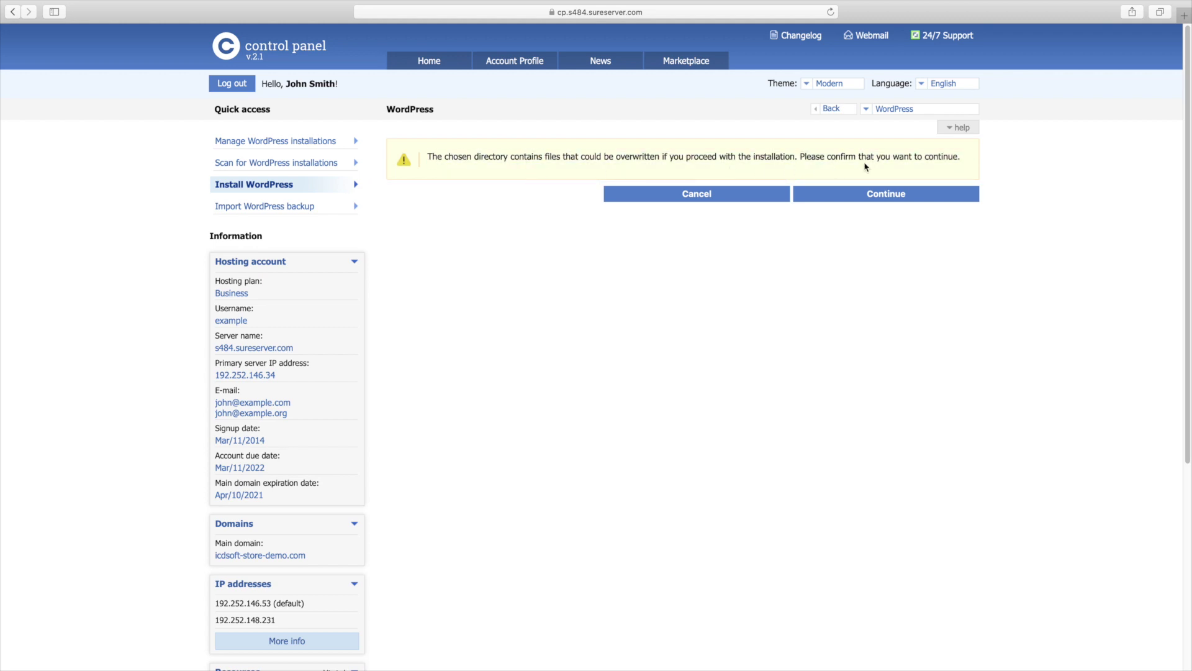
Confirm installing WordPress over the existing files, then view the live site and close its tab
left_click(882, 196)
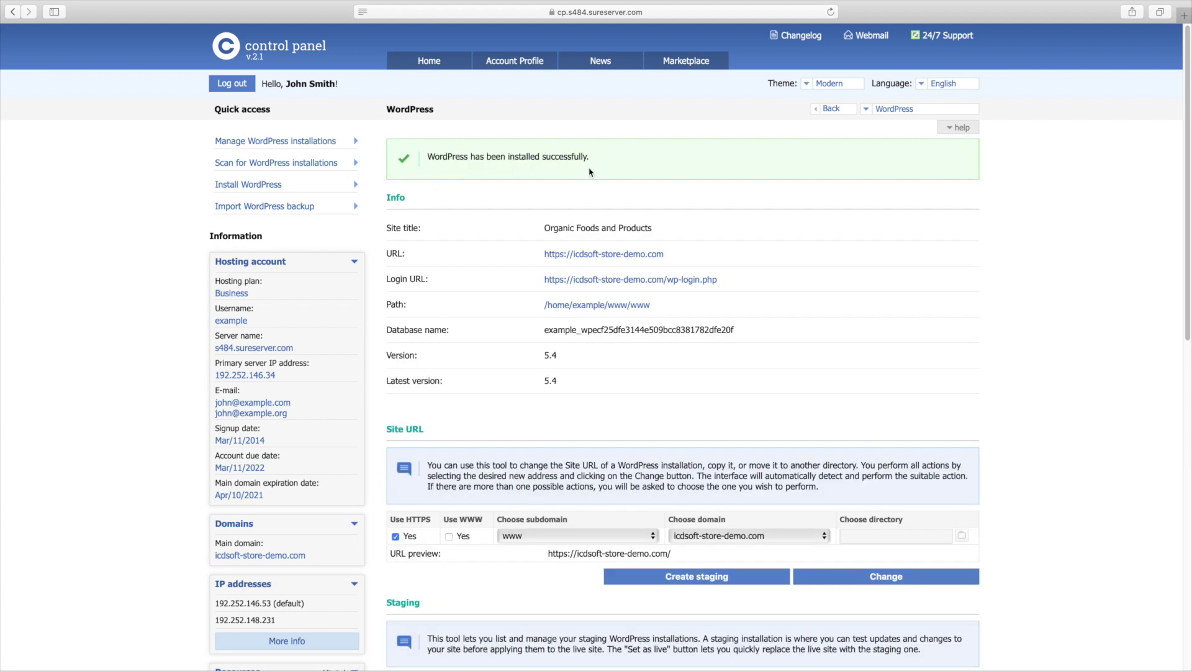
left_click(632, 256)
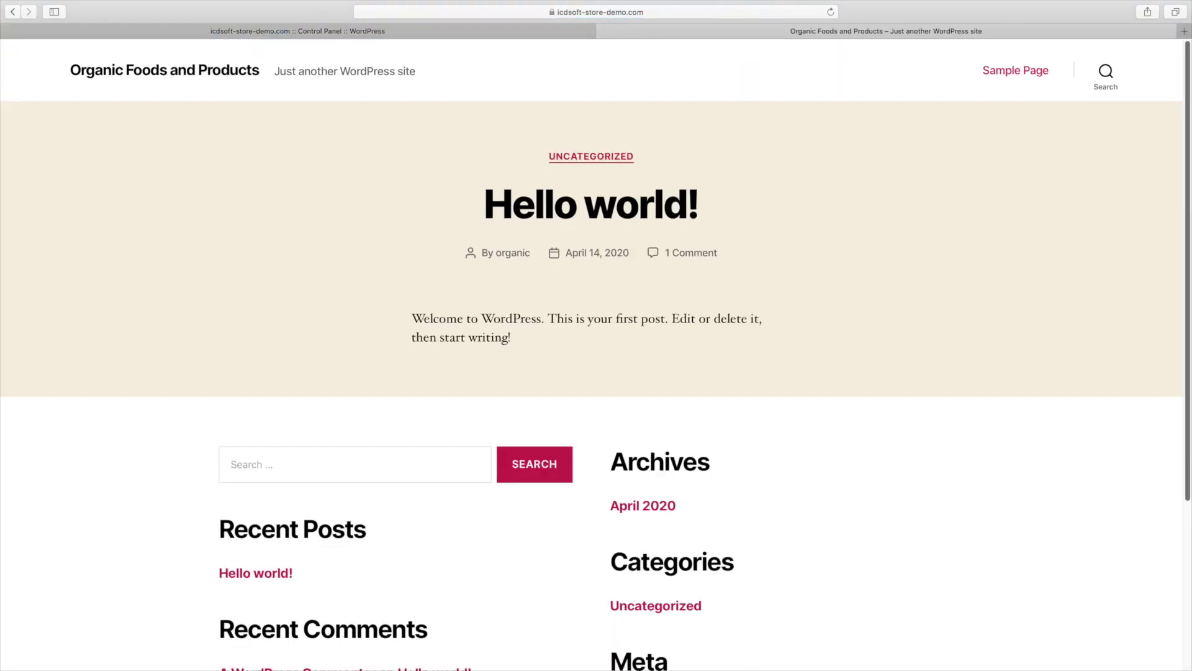
mouse_move(1190, 242)
left_mouse_down()
mouse_move(1190, 413)
mouse_move(1190, 242)
left_mouse_up()
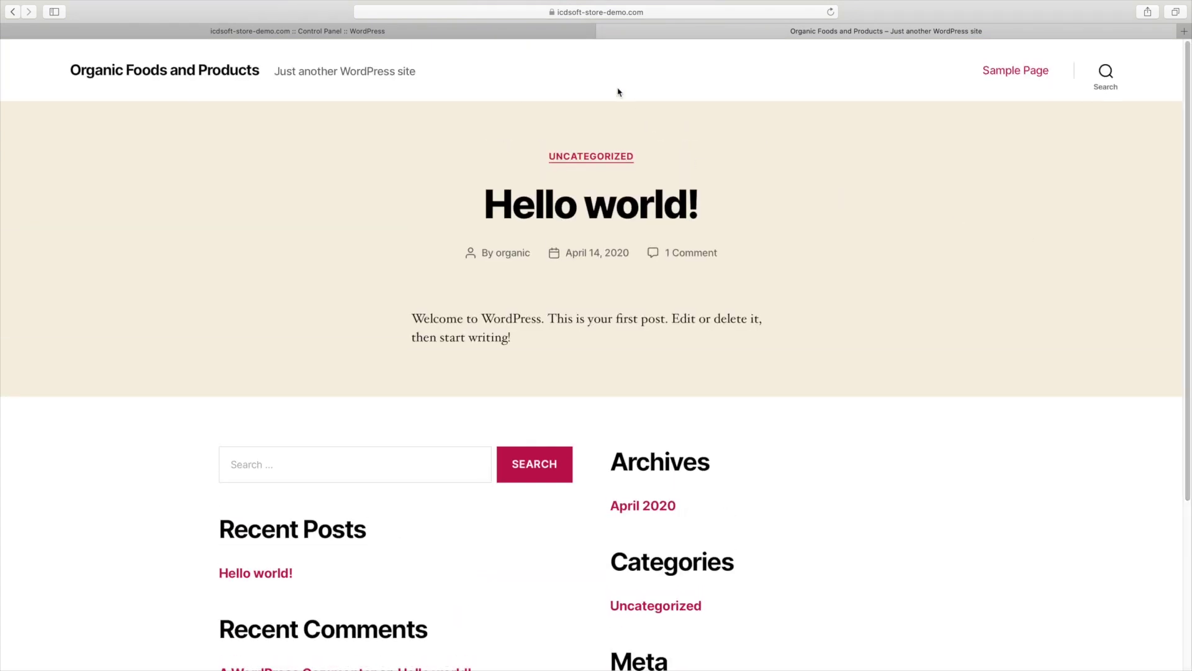
left_click(604, 32)
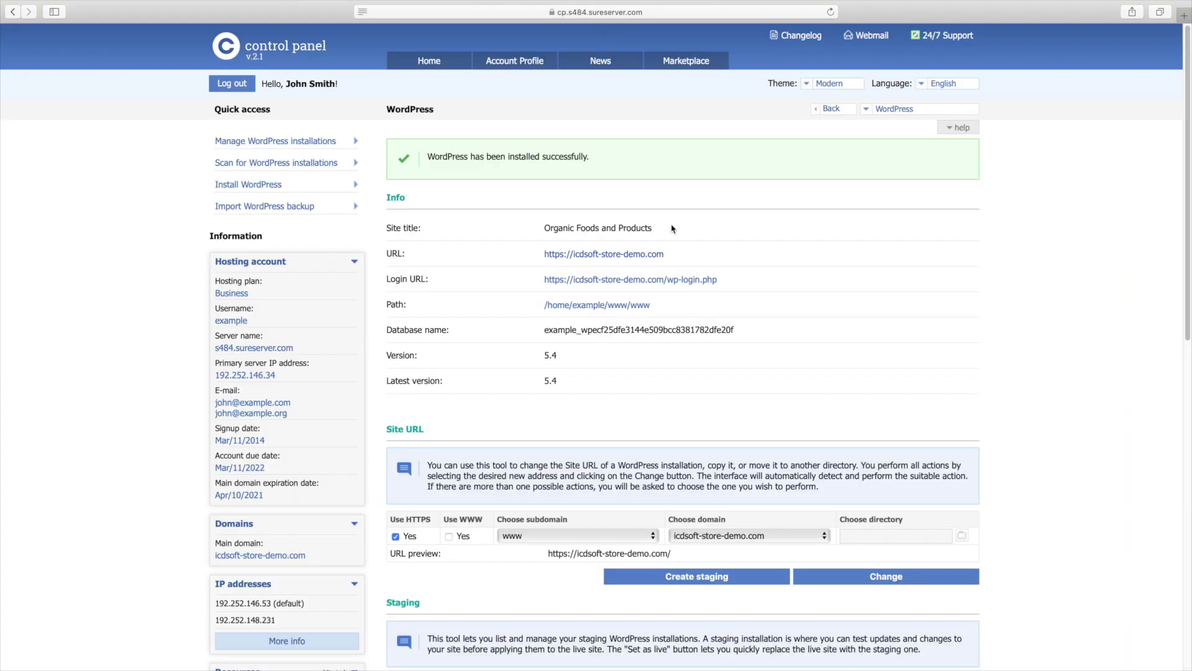
Log in with the admin username and pasted password, dismissing the save-password prompt
left_click(629, 287)
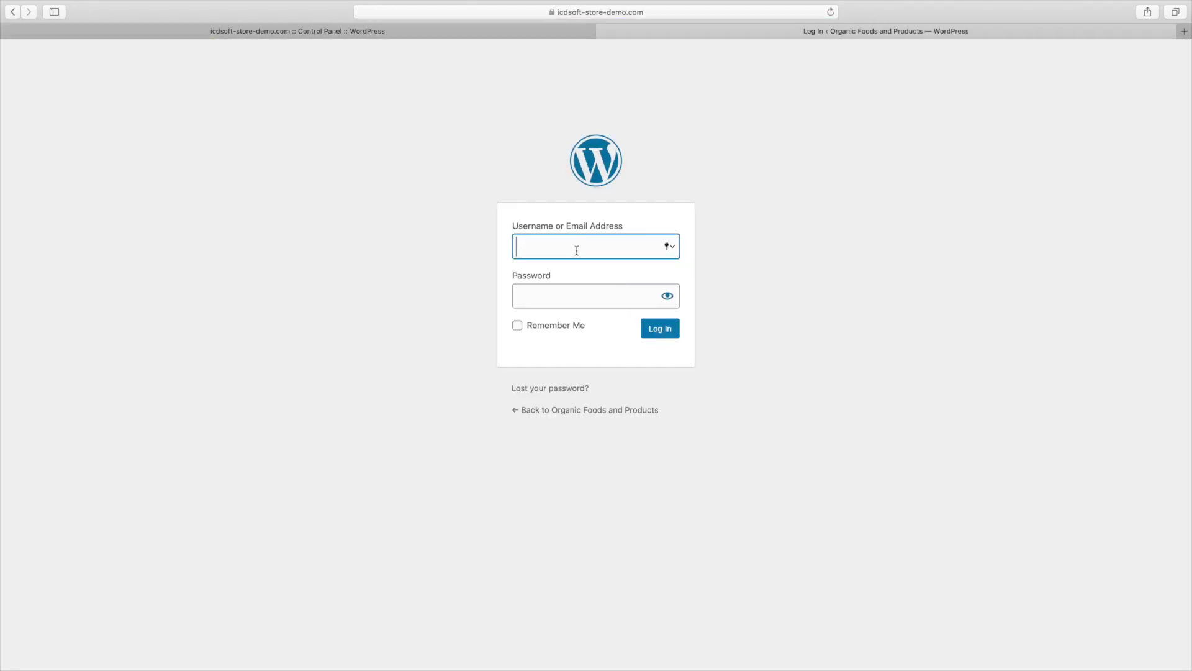
type("organic")
key("Tab")
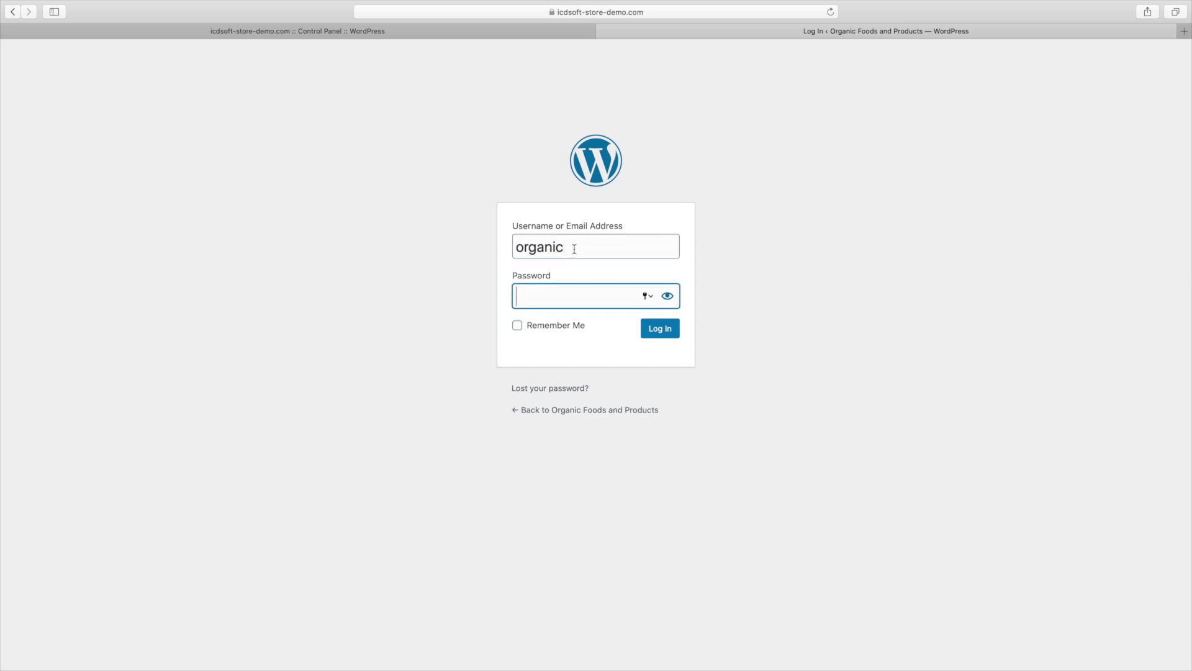
right_click(558, 295)
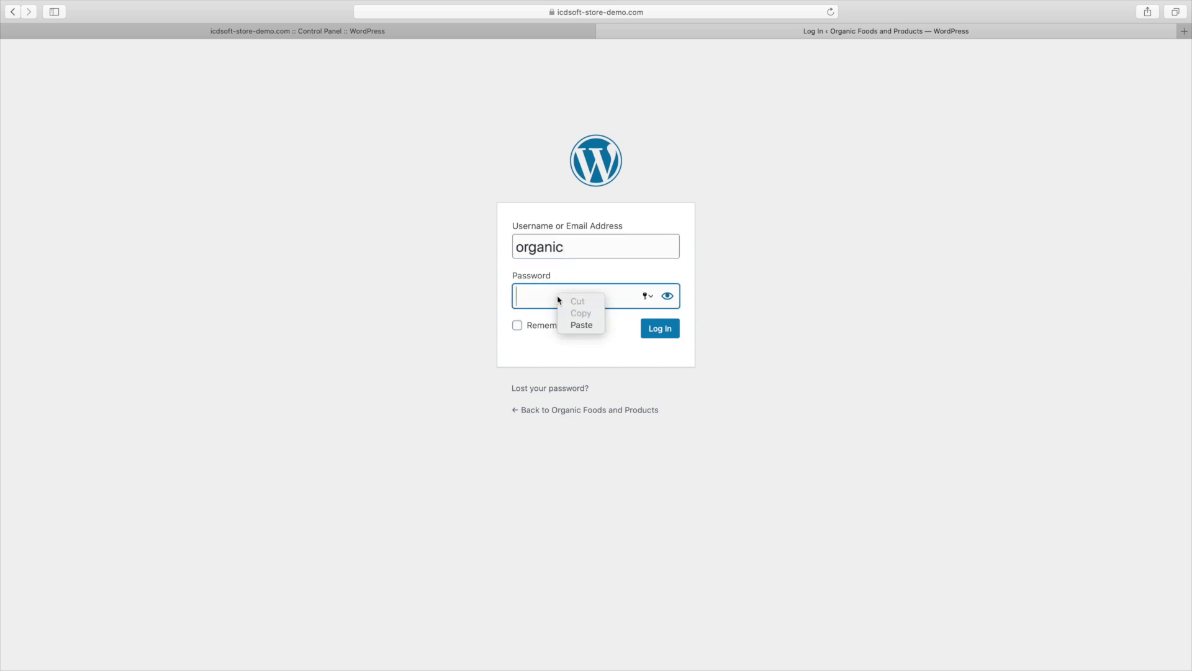
left_click(580, 325)
left_click(655, 335)
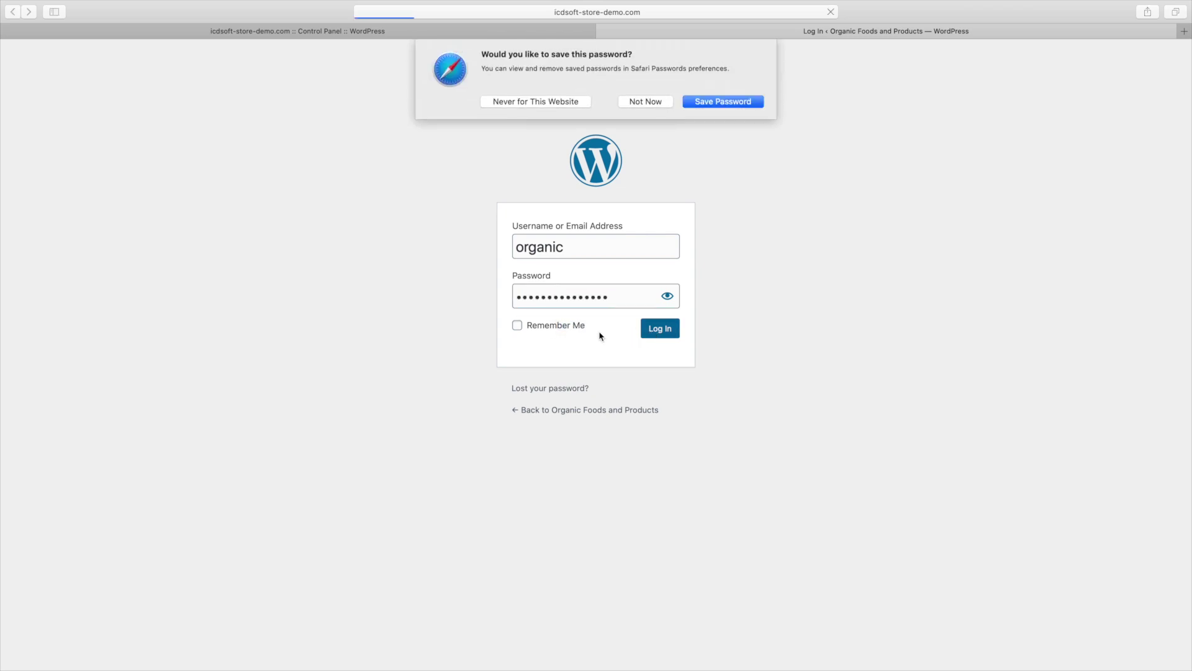
key("Escape")
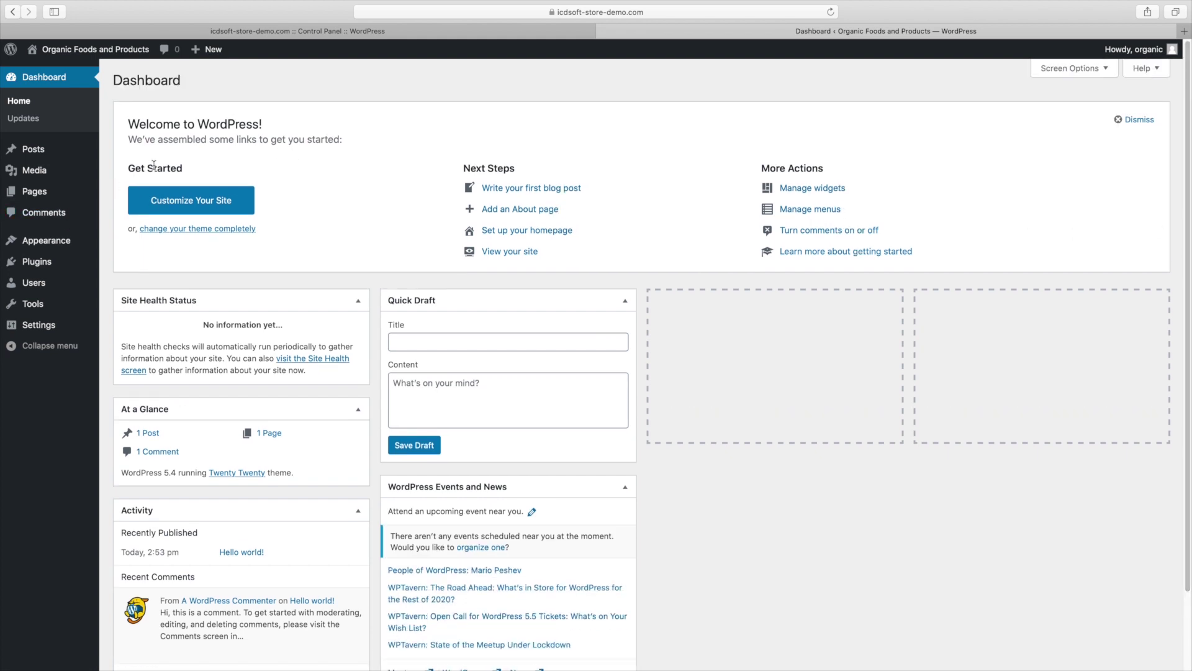
Find Astra under Appearance > Themes > Add New, install it and activate it
mouse_move(74, 241)
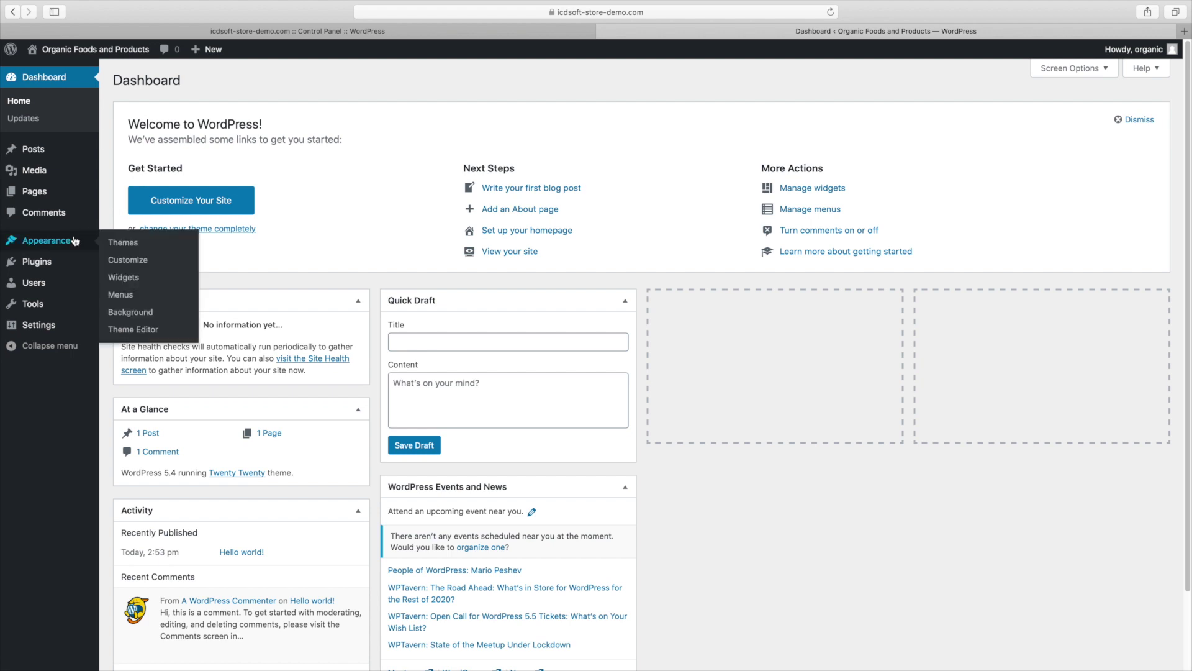
left_click(114, 245)
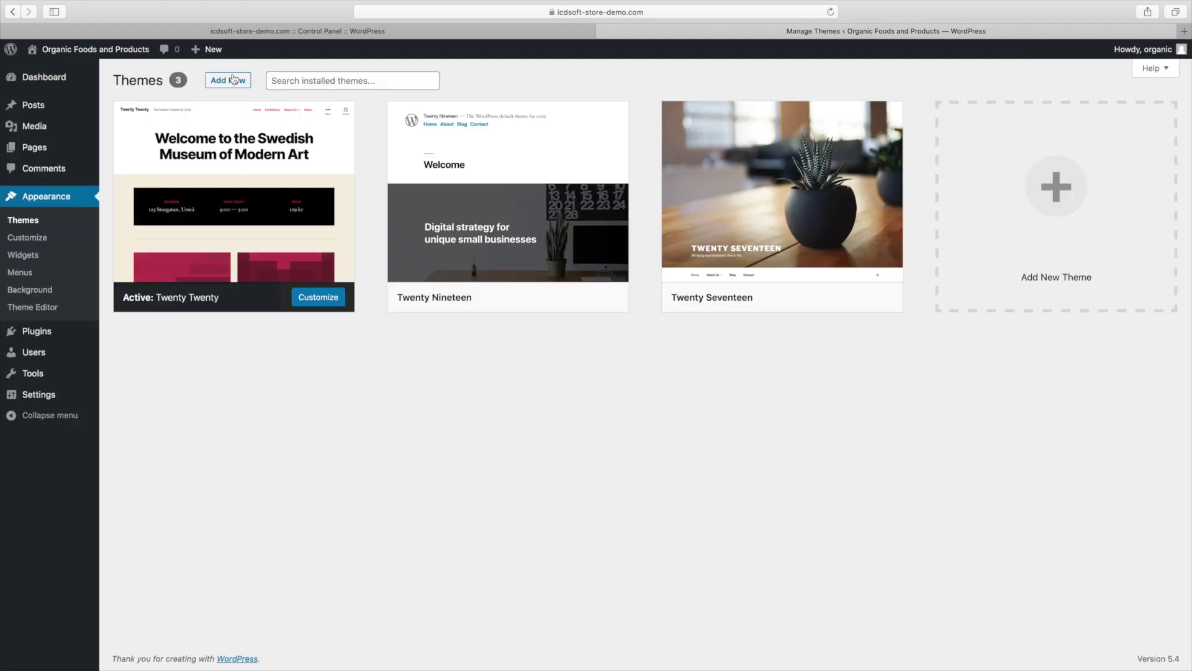
left_click(234, 79)
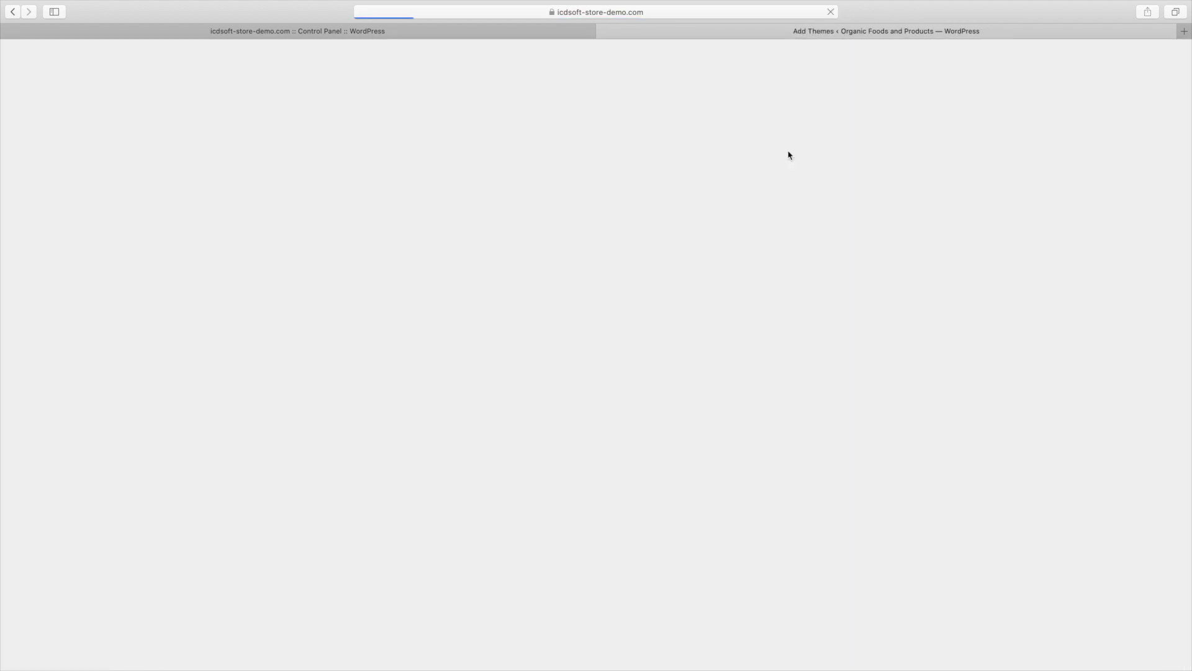
left_click(1032, 116)
type("astra")
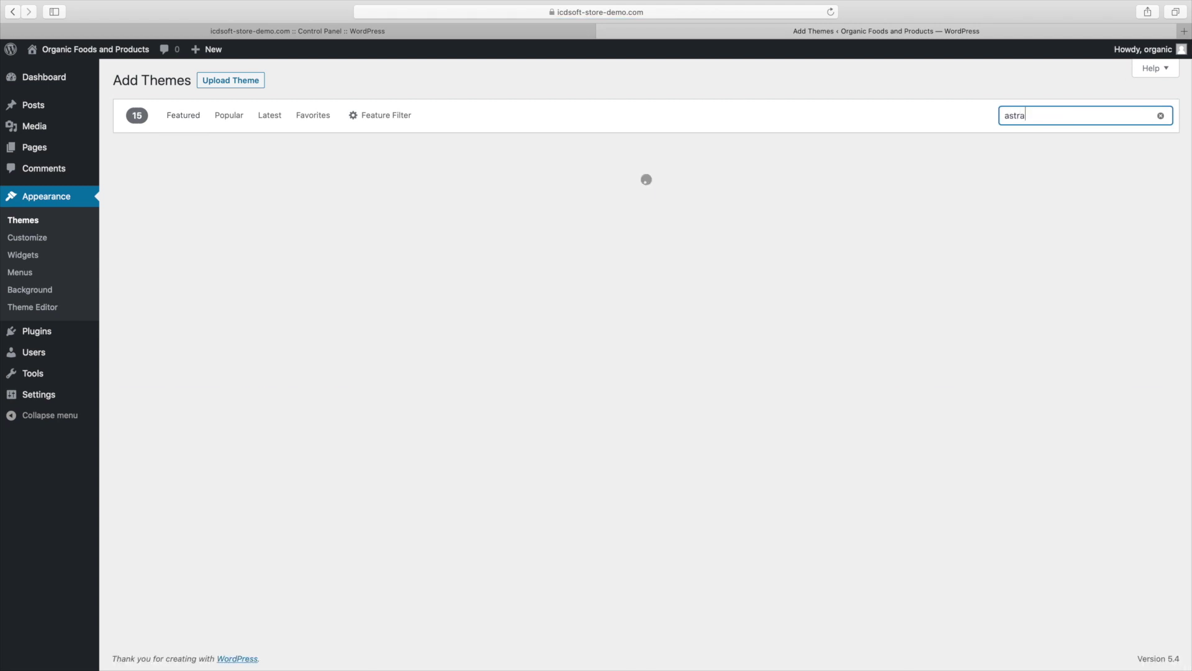
mouse_move(267, 234)
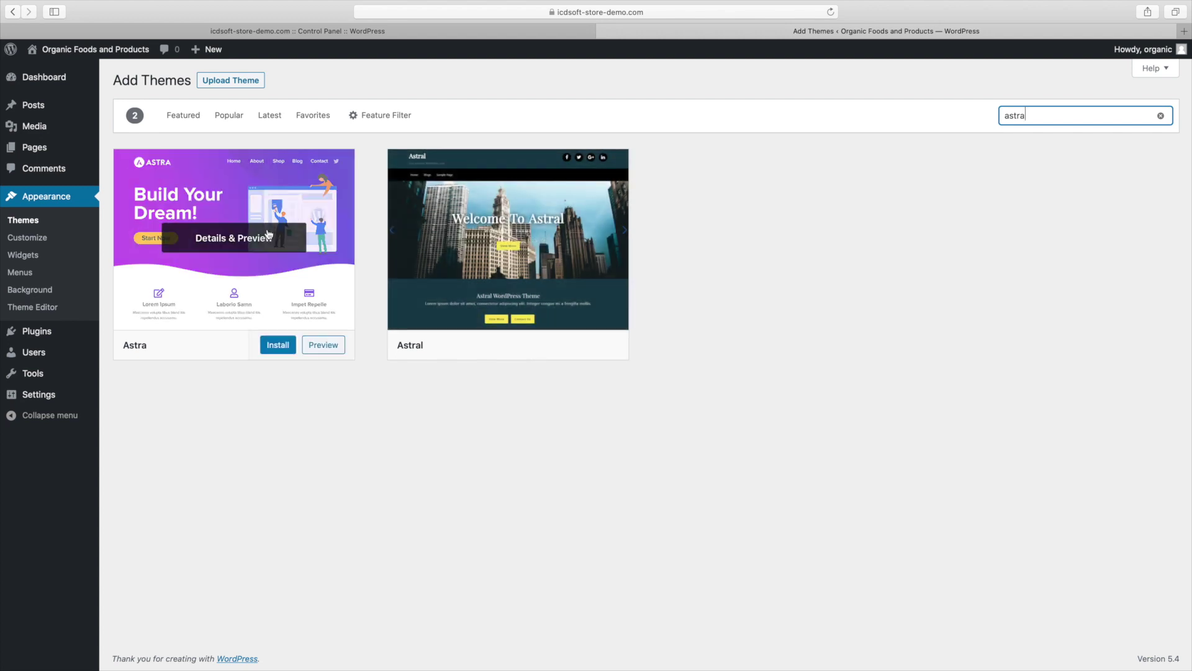
left_click(249, 236)
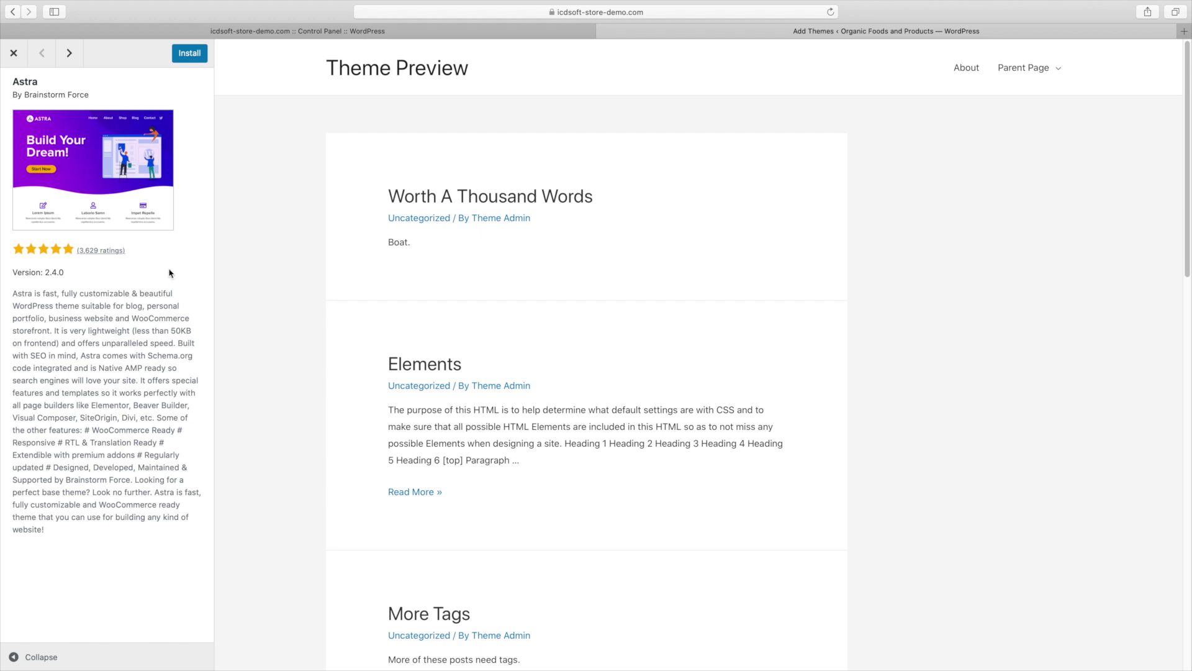
left_click(190, 57)
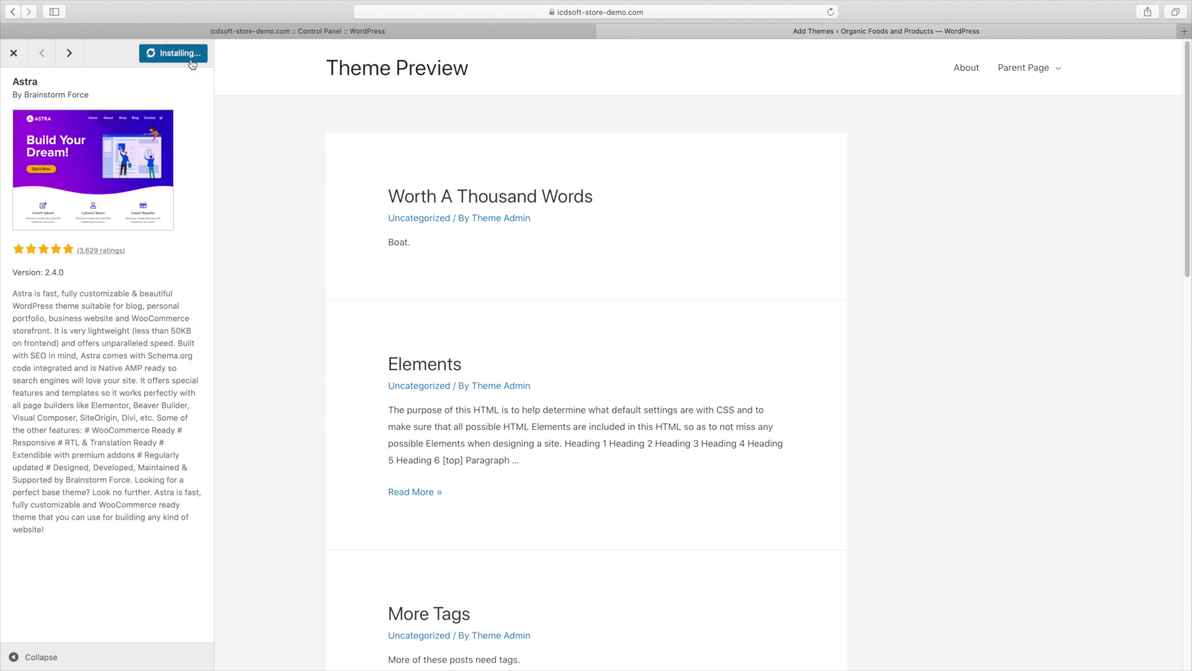
left_click(191, 61)
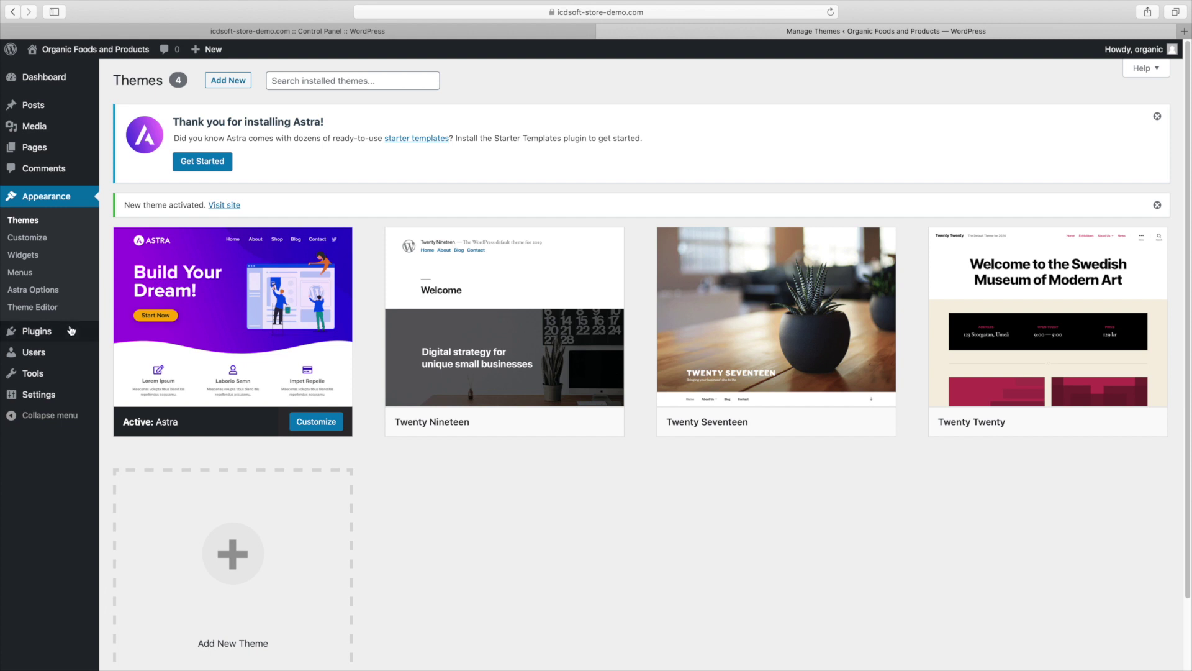
Search the plugin directory for 'starter templates' and install the Starter Templates plugin
mouse_move(69, 331)
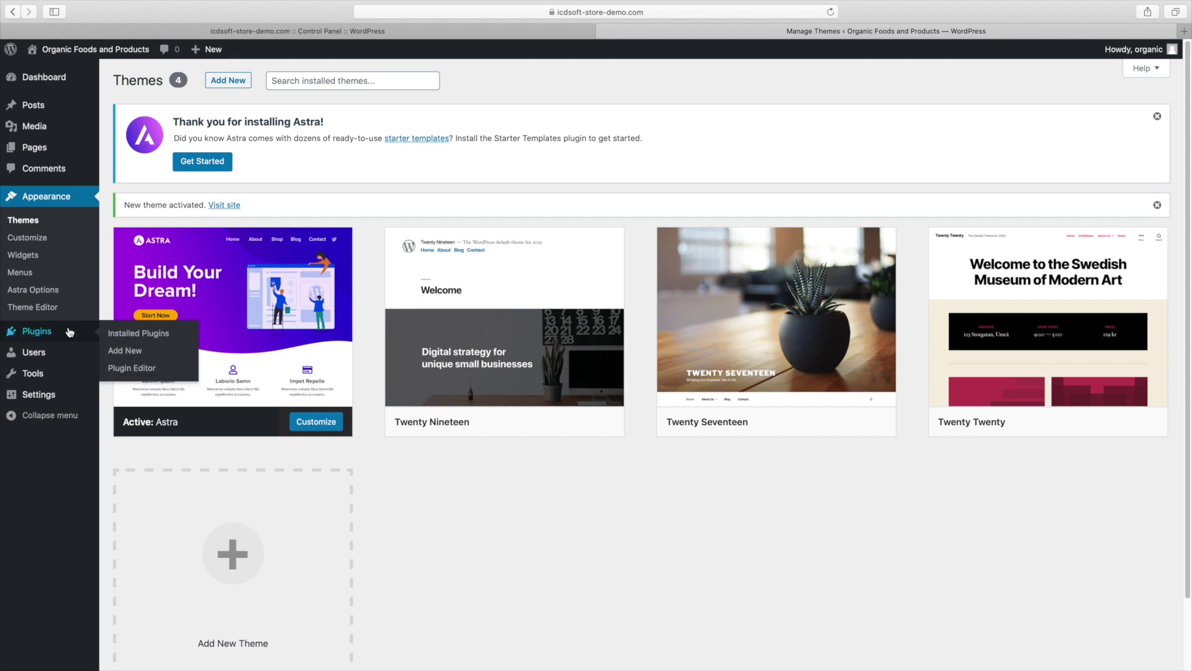
left_click(114, 352)
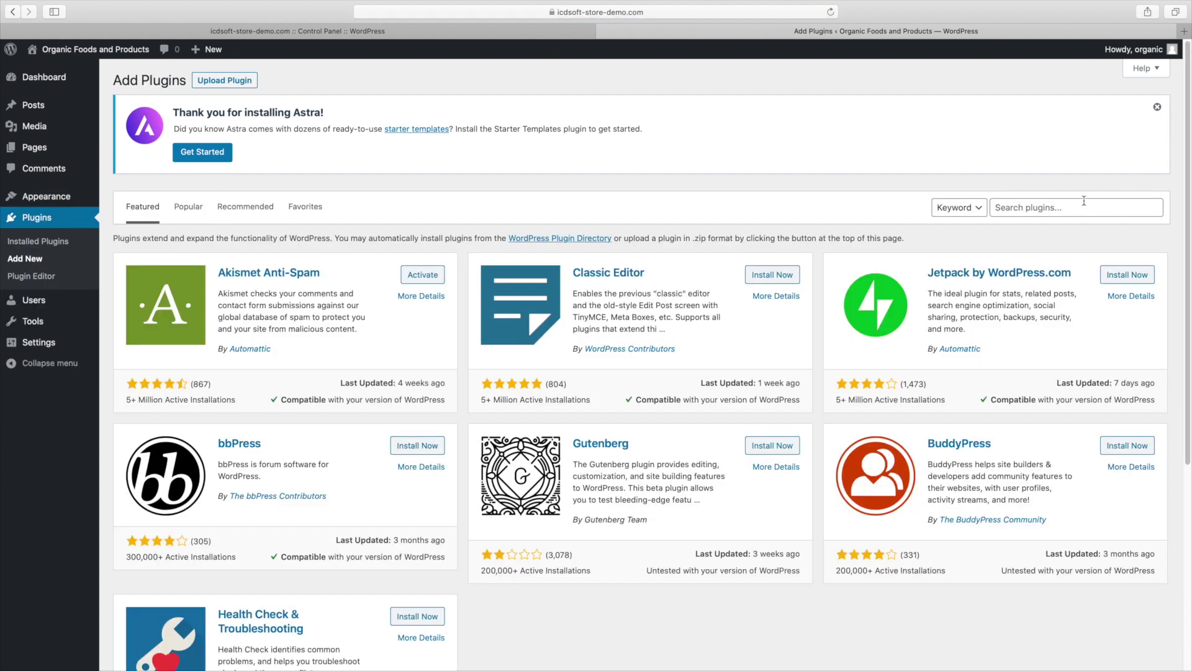
left_click(1083, 201)
type("starte")
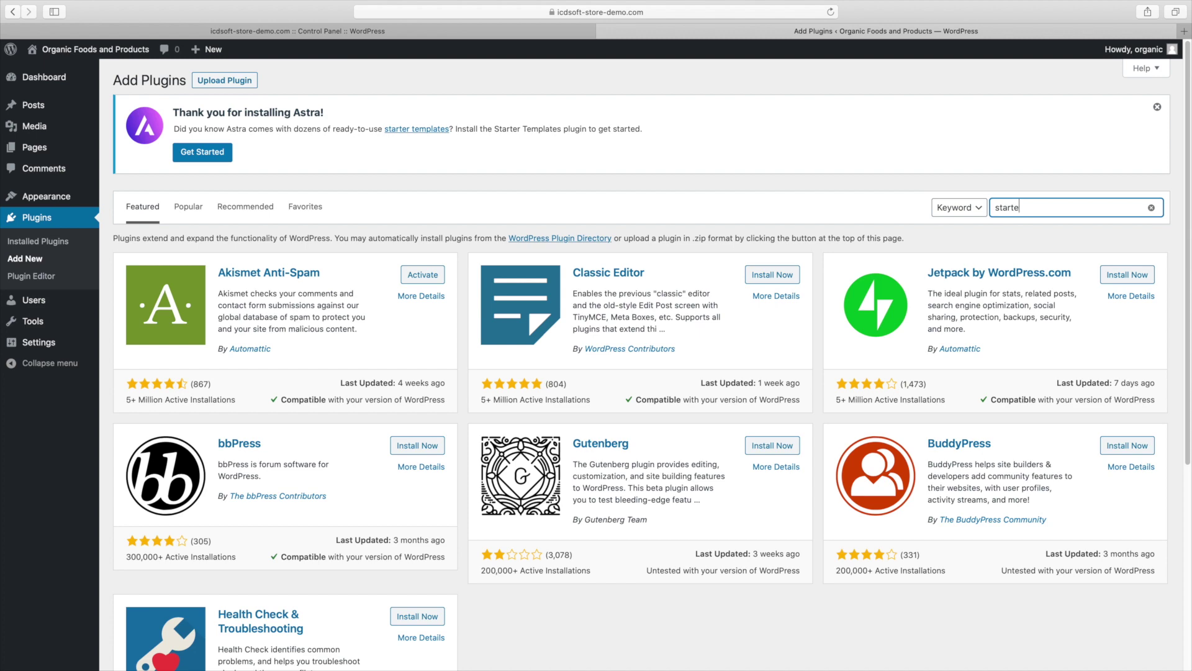
type("r templates")
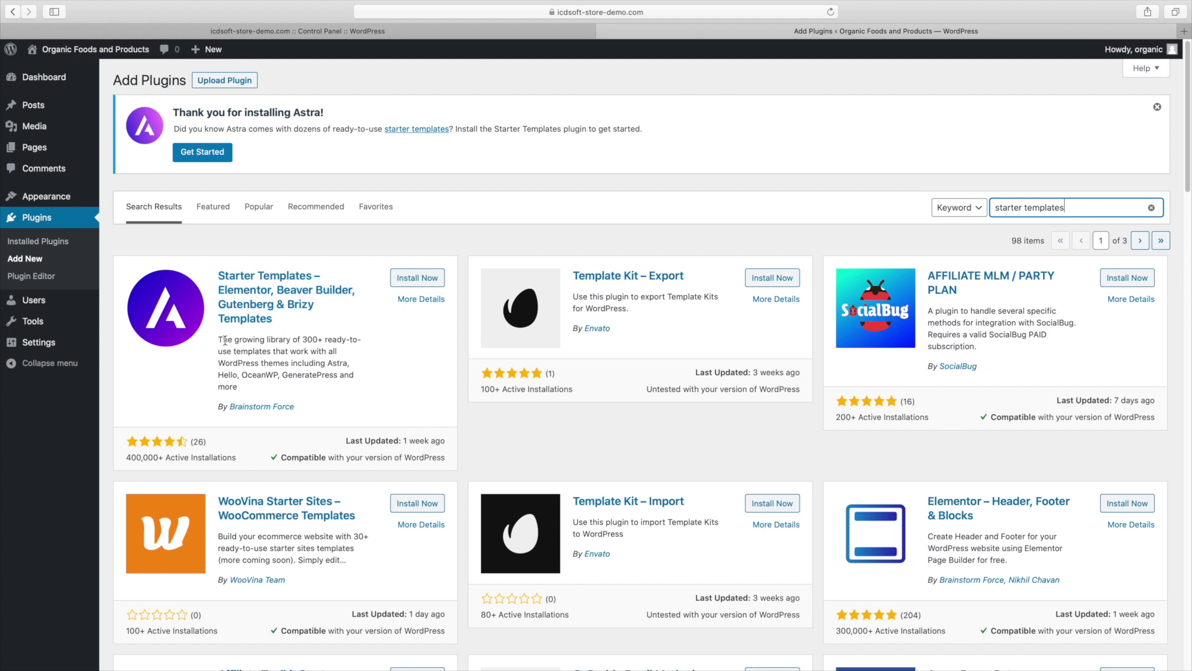
left_click_drag(222, 343, 277, 370)
left_click(277, 365)
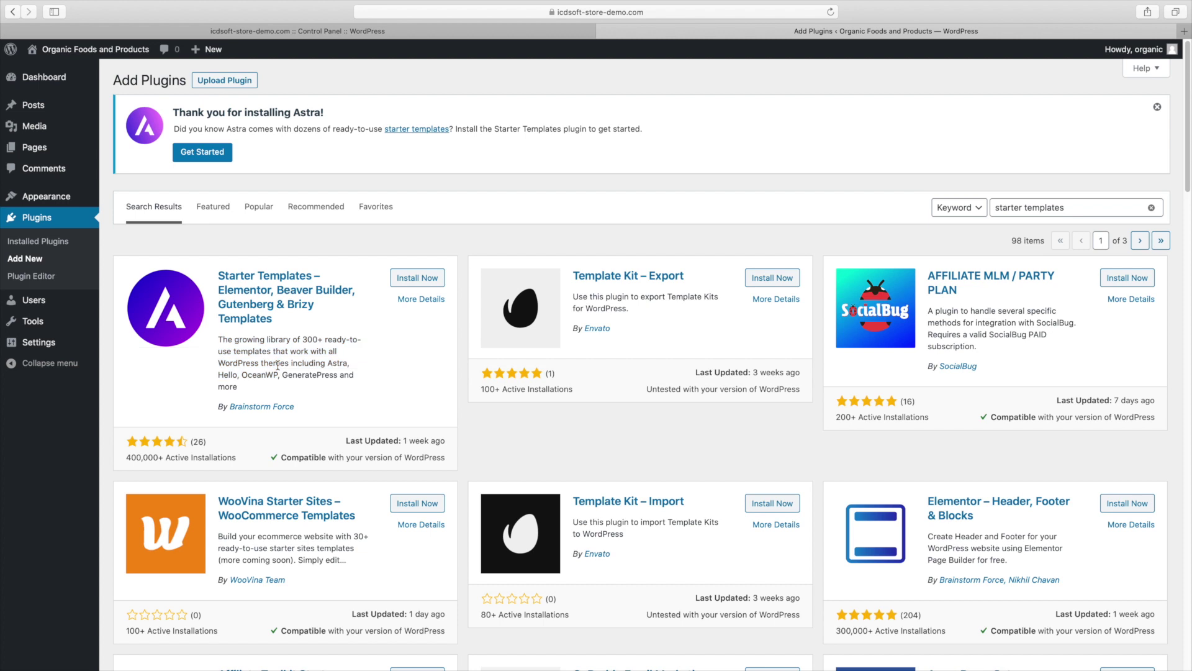
left_click(415, 282)
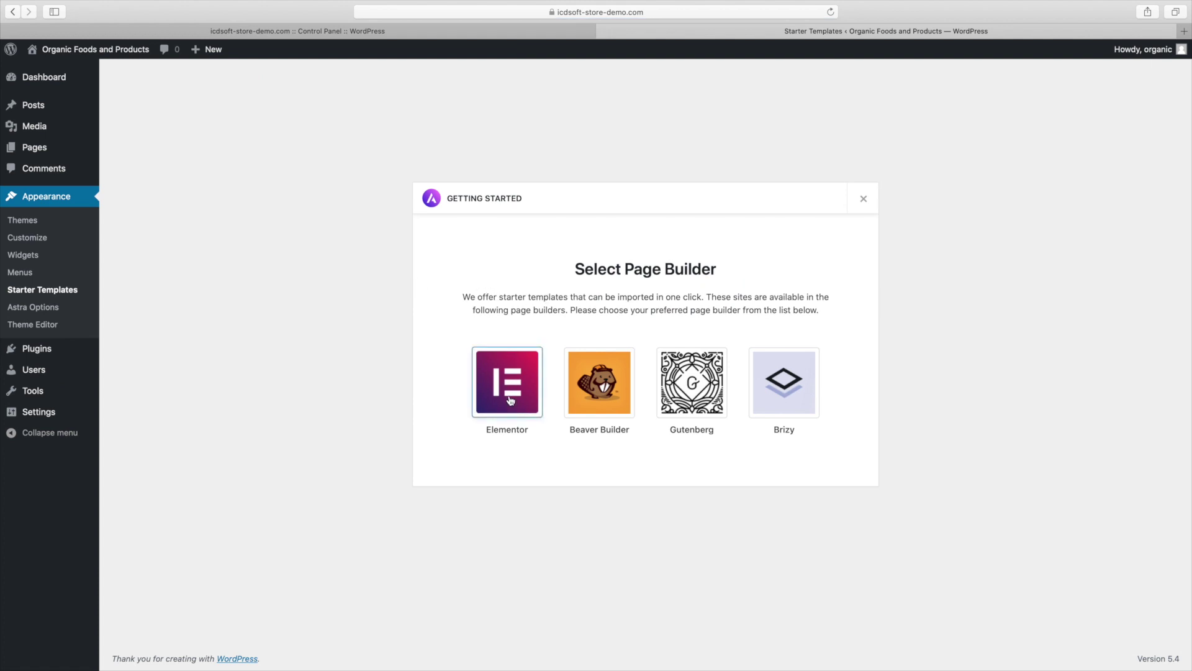
Choose Elementor as the page builder in Starter Templates
left_click(508, 395)
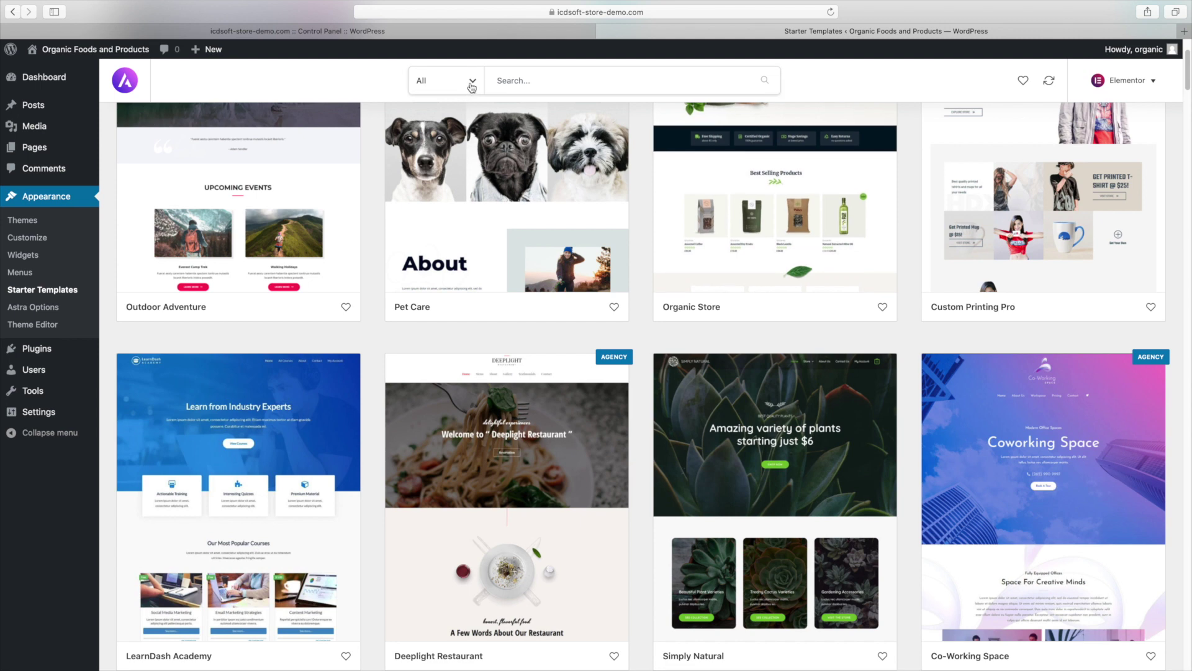
Filter the starter templates to Free, browse the grid and open the Organic Store template
left_click(472, 86)
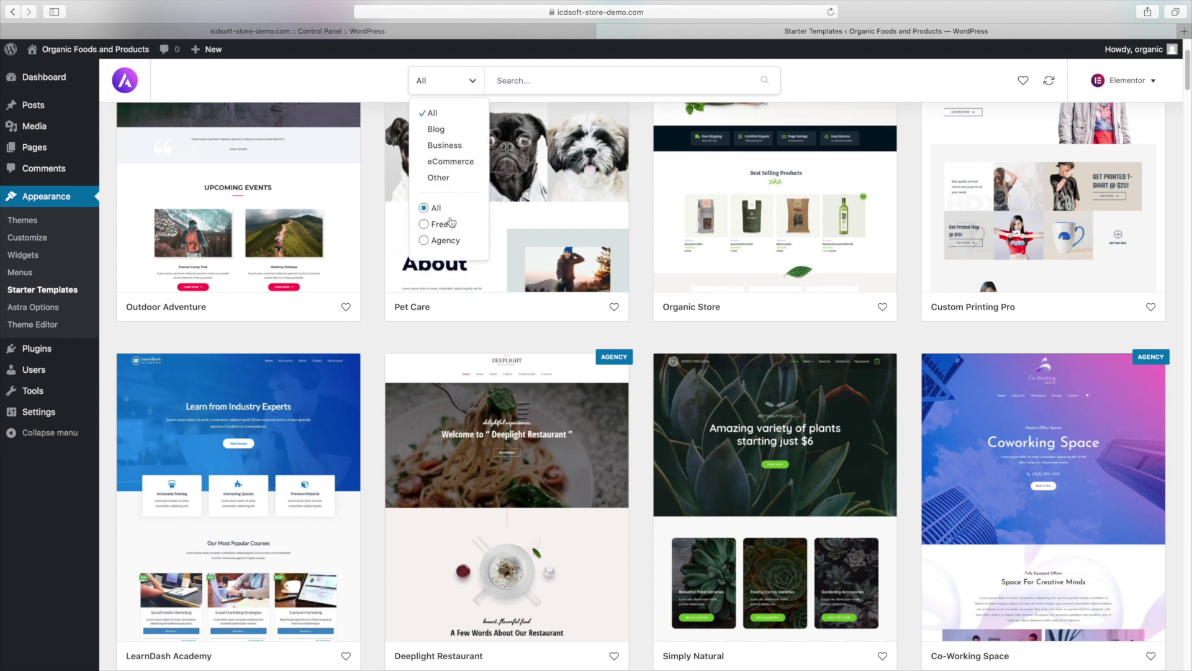
left_click(425, 224)
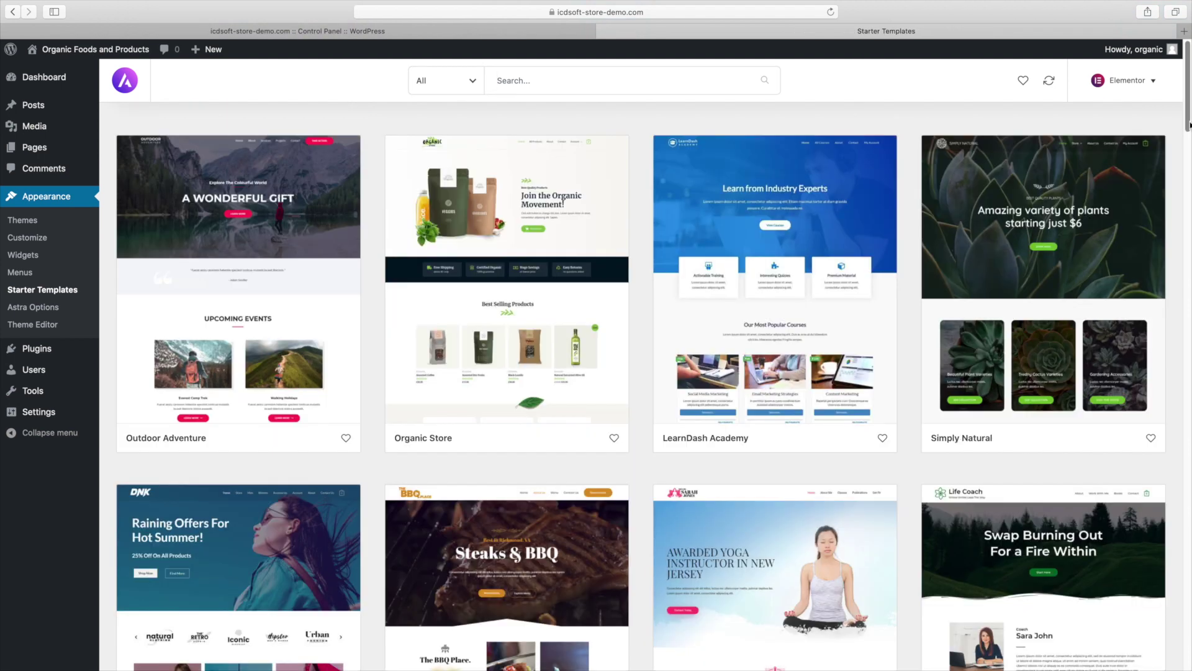
left_click_drag(1189, 128, 1190, 389)
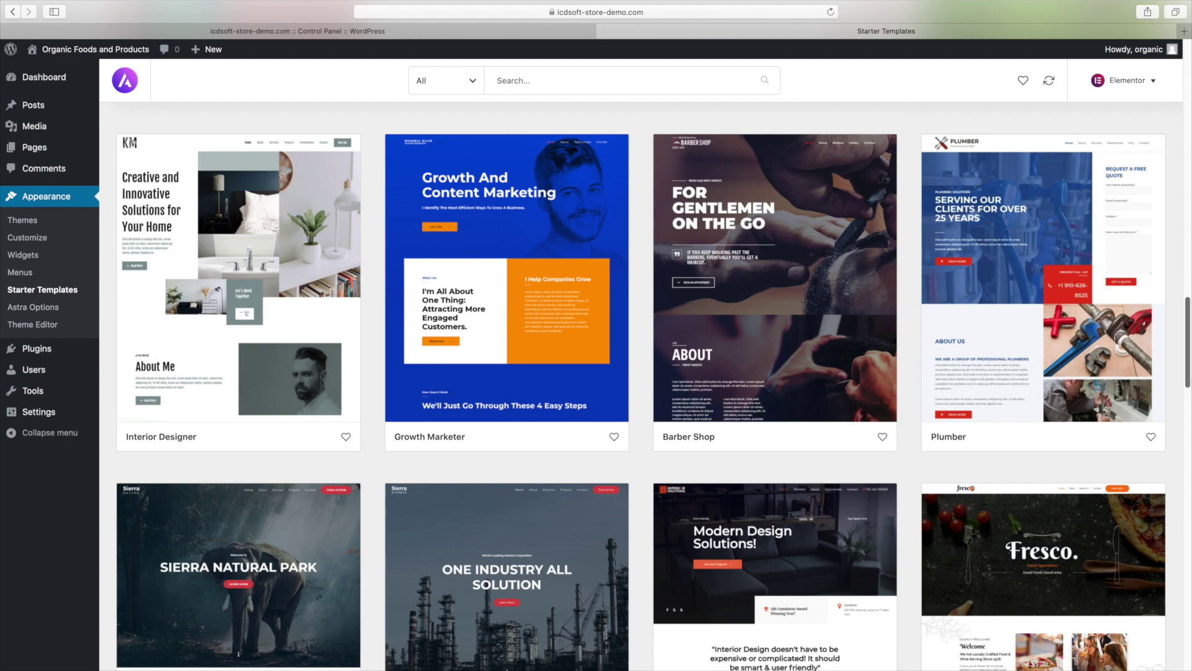
left_click_drag(1189, 334, 1190, 544)
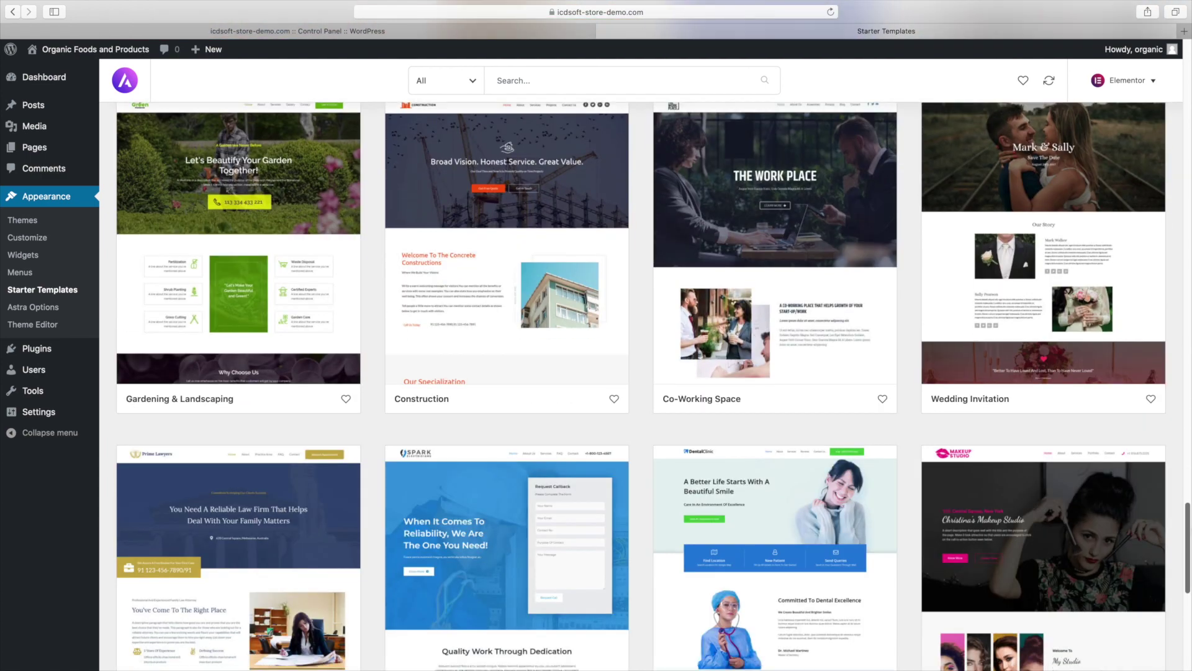
scroll(639, 385, "down", 2)
scroll(640, 385, "up", 3)
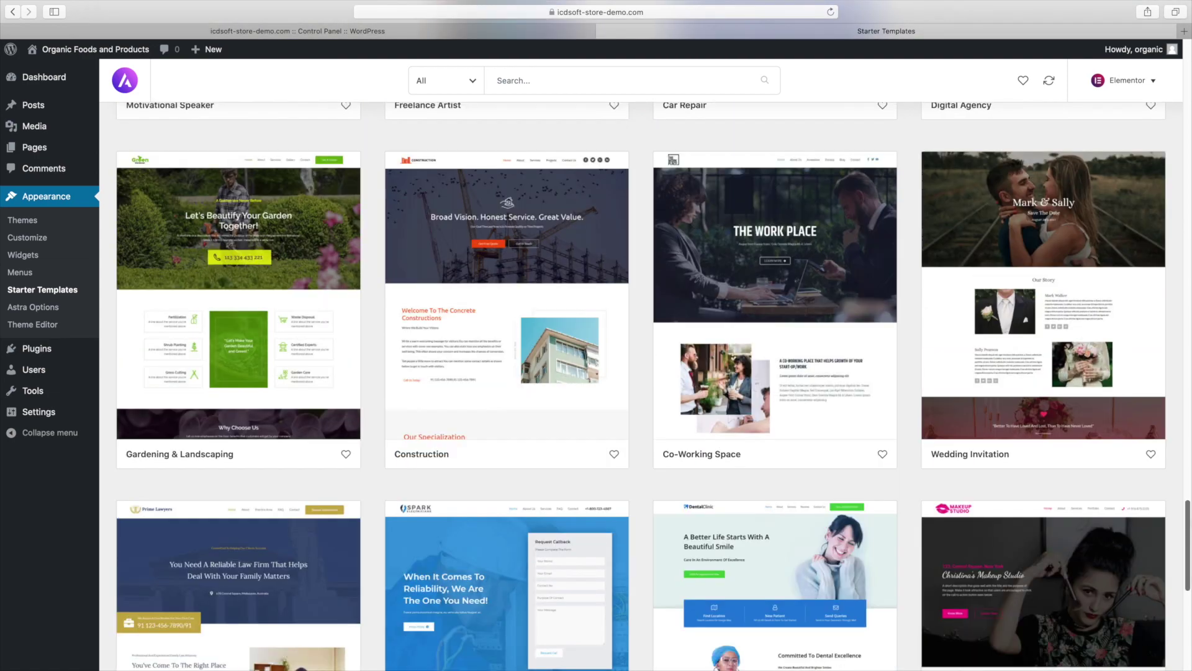
left_click_drag(1189, 516, 1185, 138)
scroll(485, 332, "up", 10)
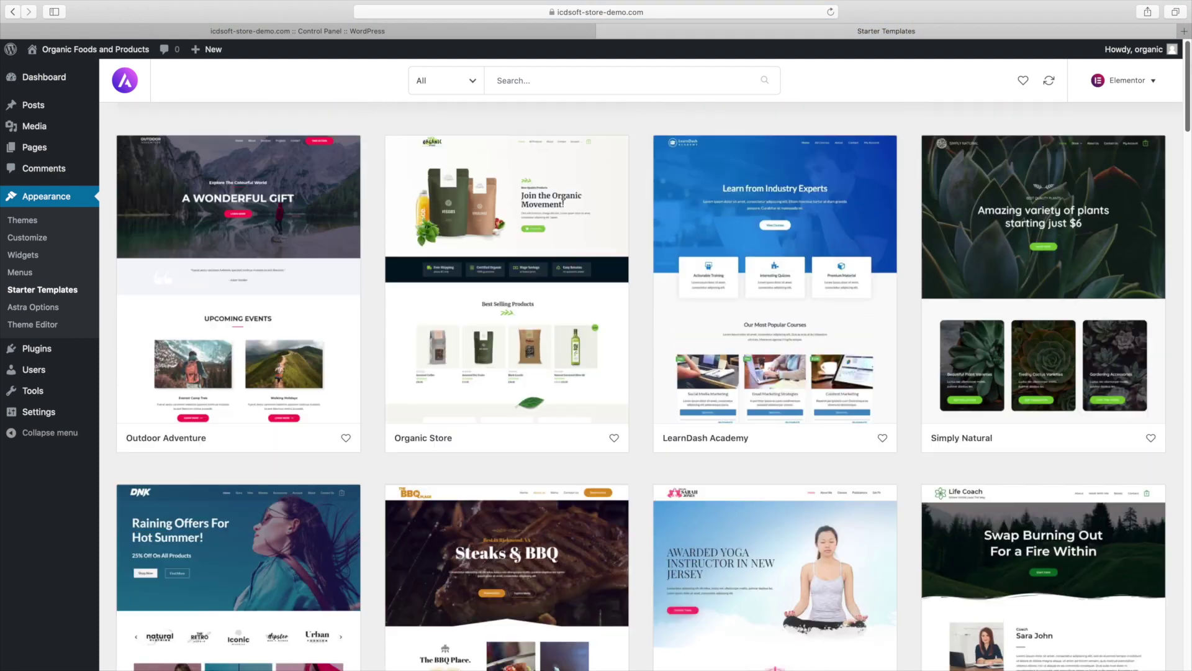
left_click(459, 286)
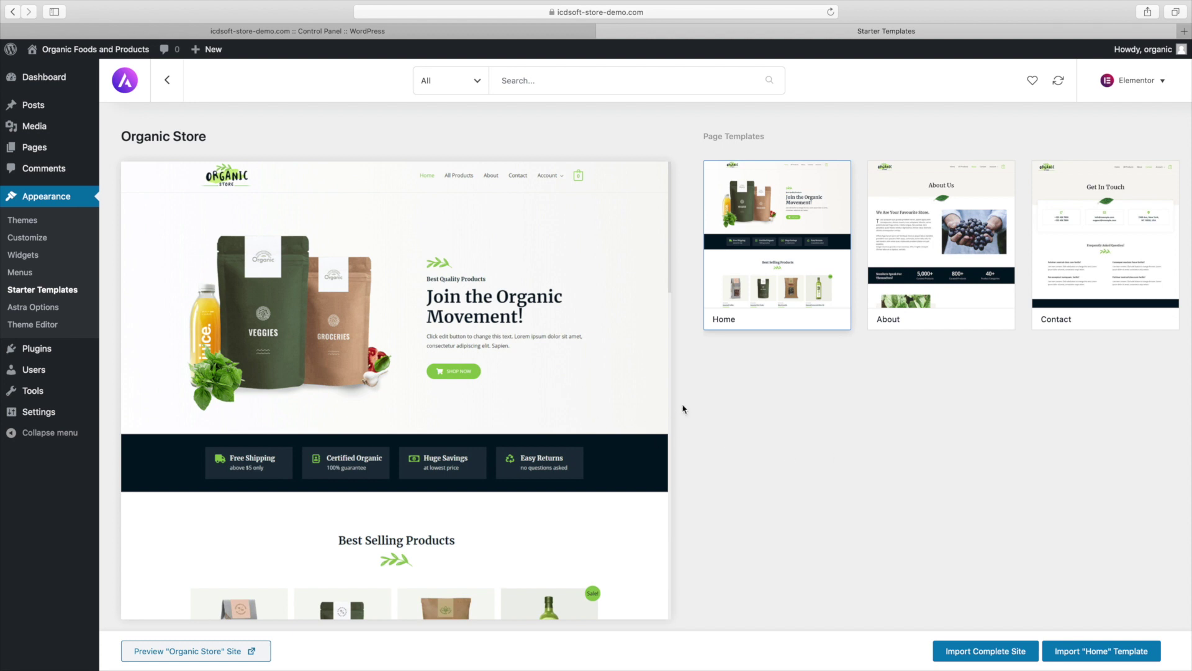
Preview the About and Home page templates, then start importing the complete Organic Store site
left_click(915, 308)
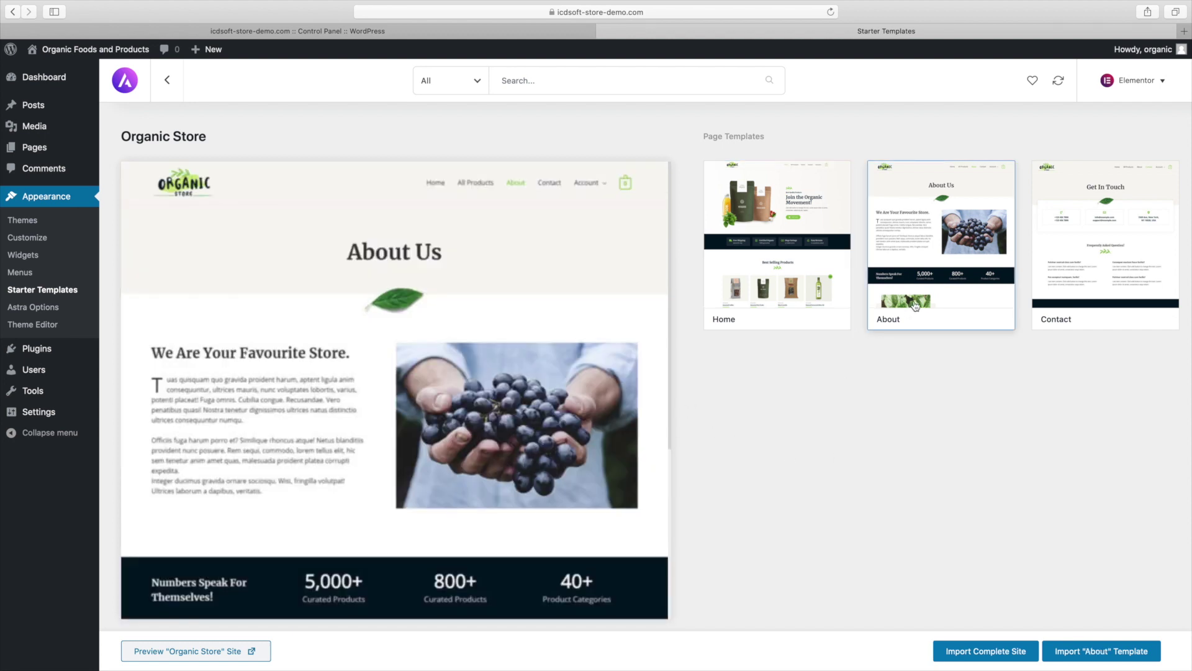
left_click(767, 305)
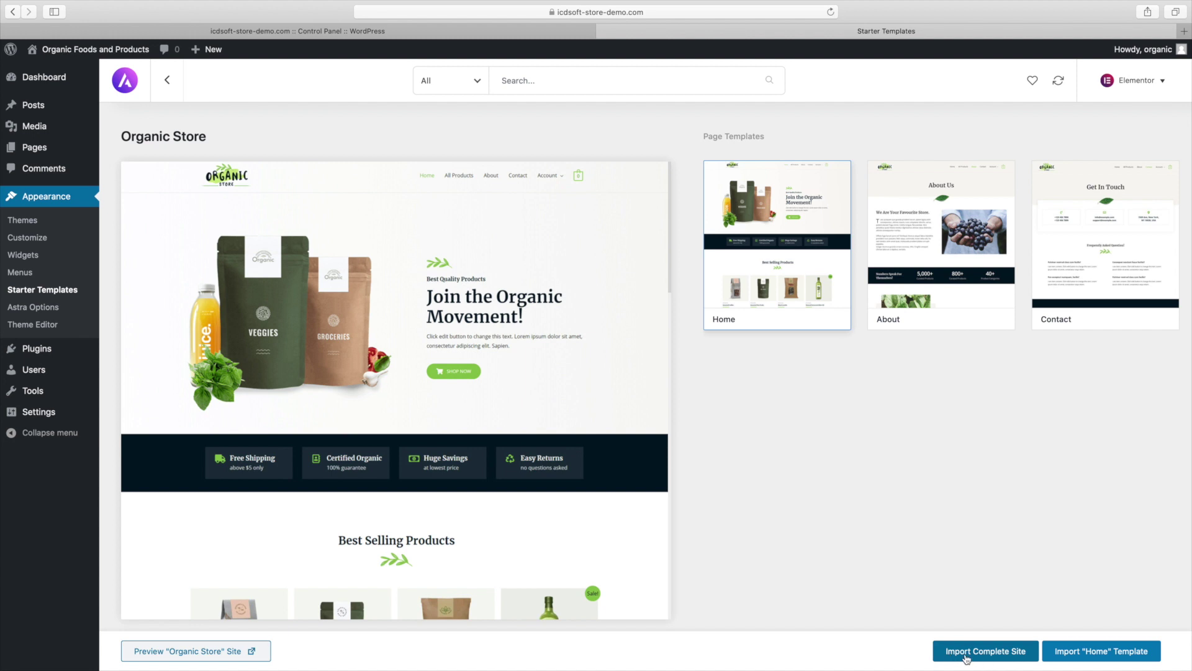
left_click(965, 658)
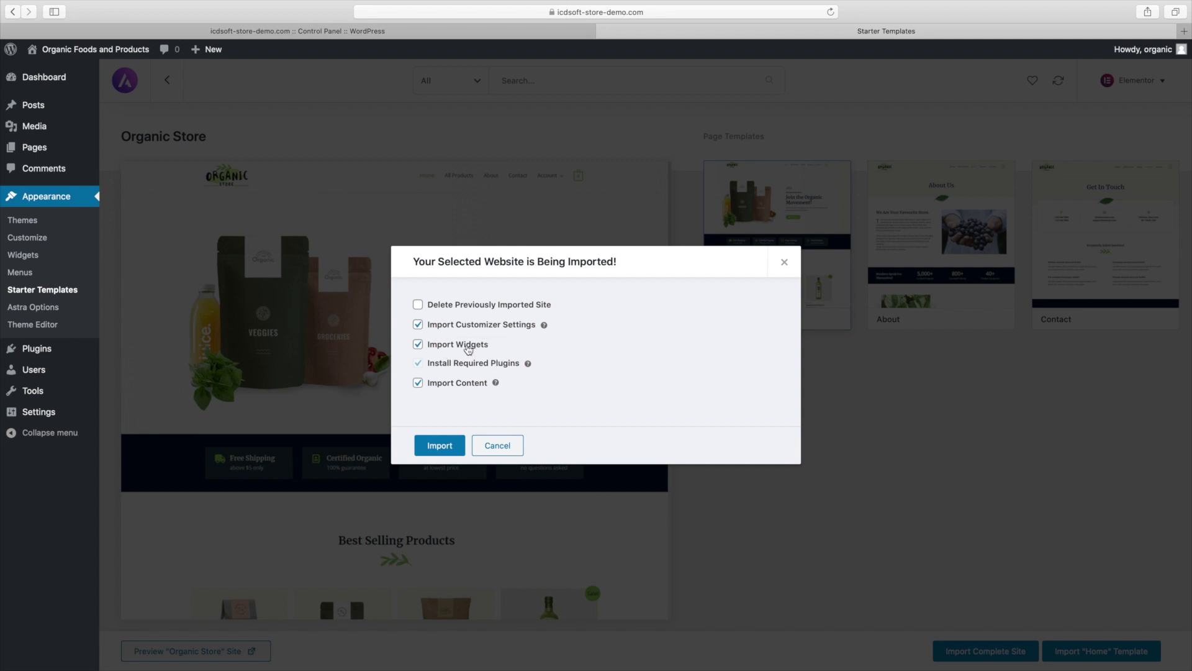
Review the Organic Store import options and required plugins, then run the complete site import
triple_click(441, 364)
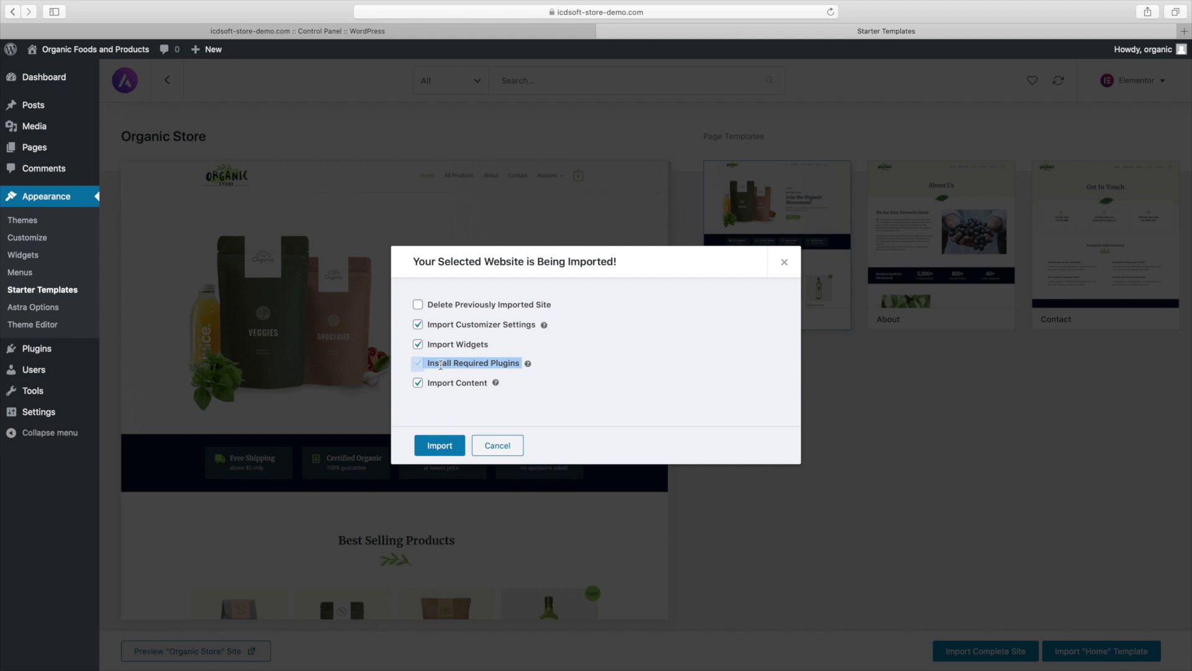
left_click(454, 366)
left_click(528, 364)
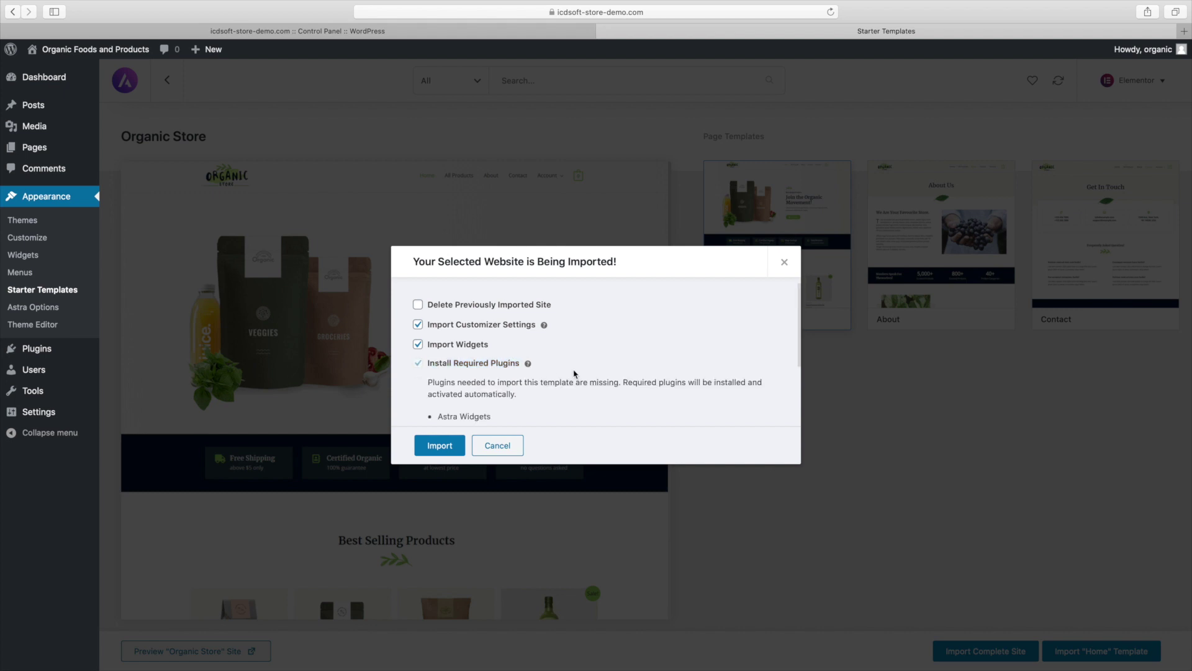
left_click_drag(801, 357, 804, 405)
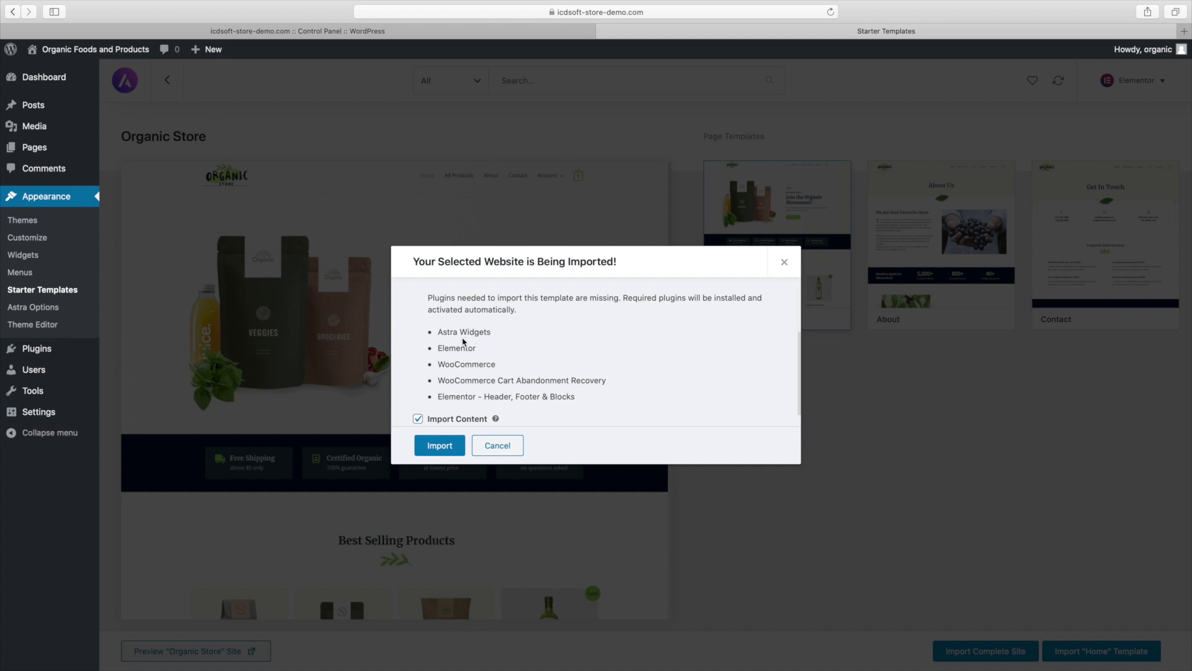
double_click(460, 349)
double_click(464, 366)
left_click(464, 367)
scroll(739, 417, "up", 3)
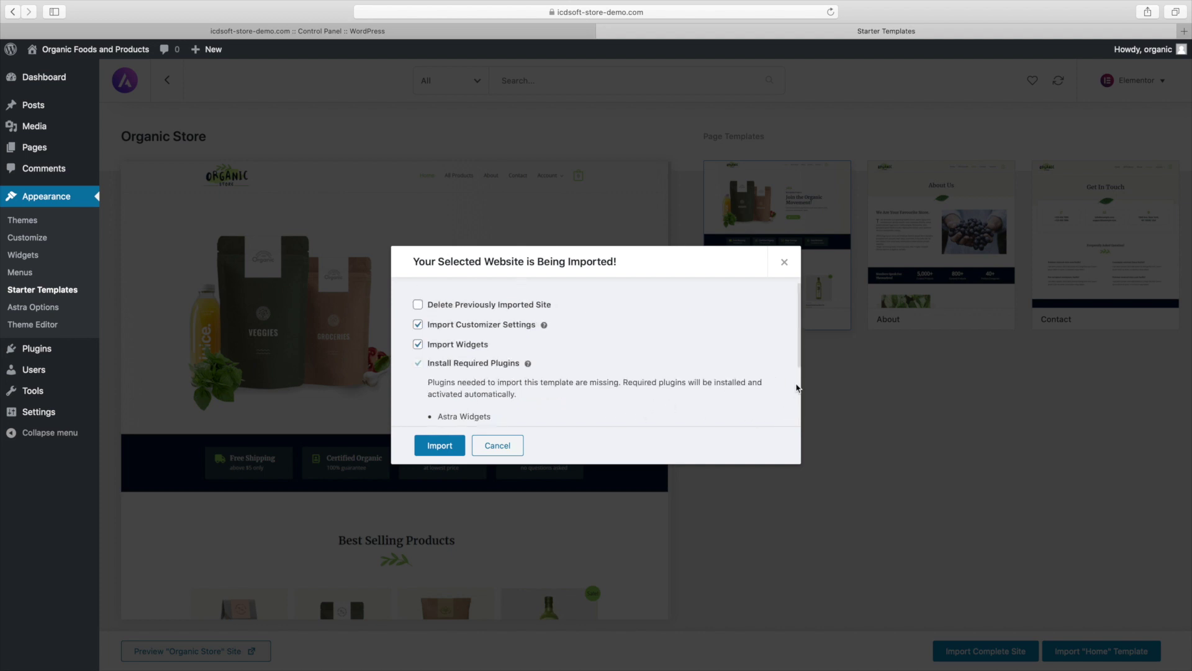
left_click_drag(797, 361, 798, 376)
left_click(454, 392)
left_click(439, 445)
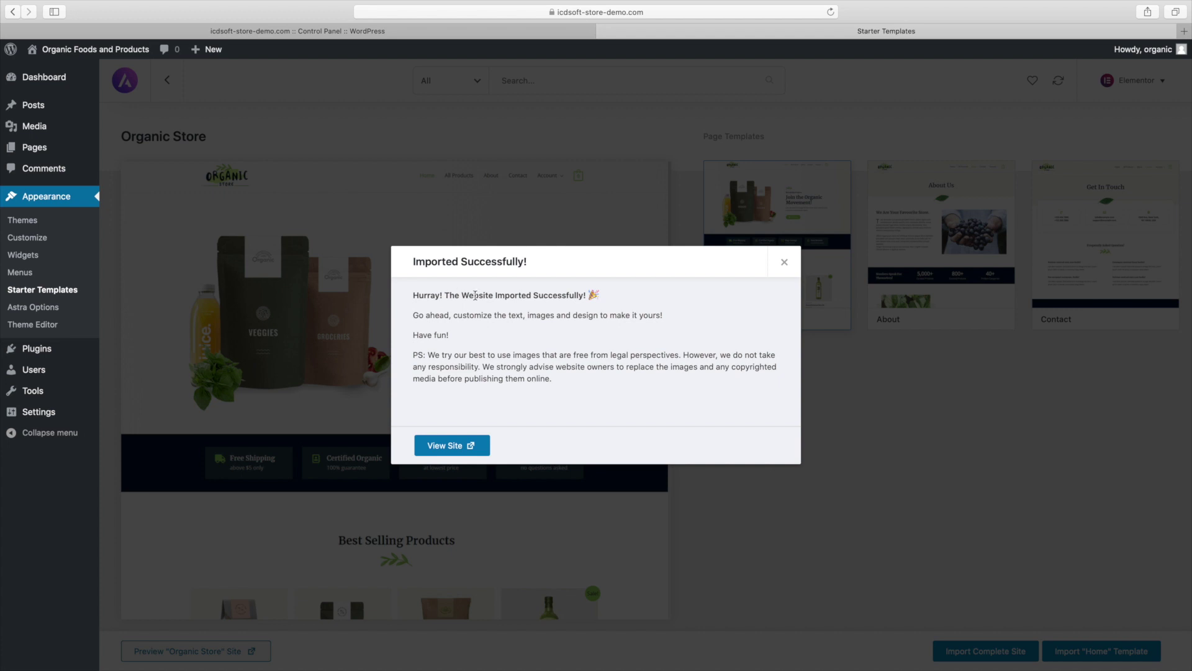
Open the imported Organic Store site in a new tab and scroll down to the footer and back
left_click(447, 445)
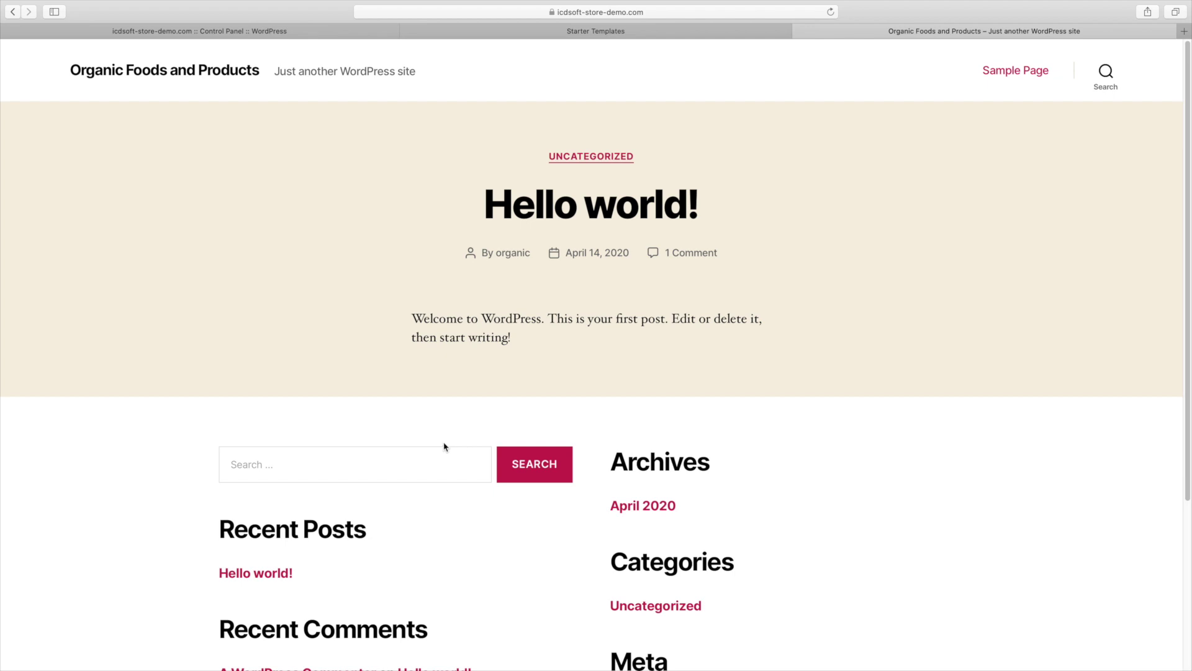
key("super+r")
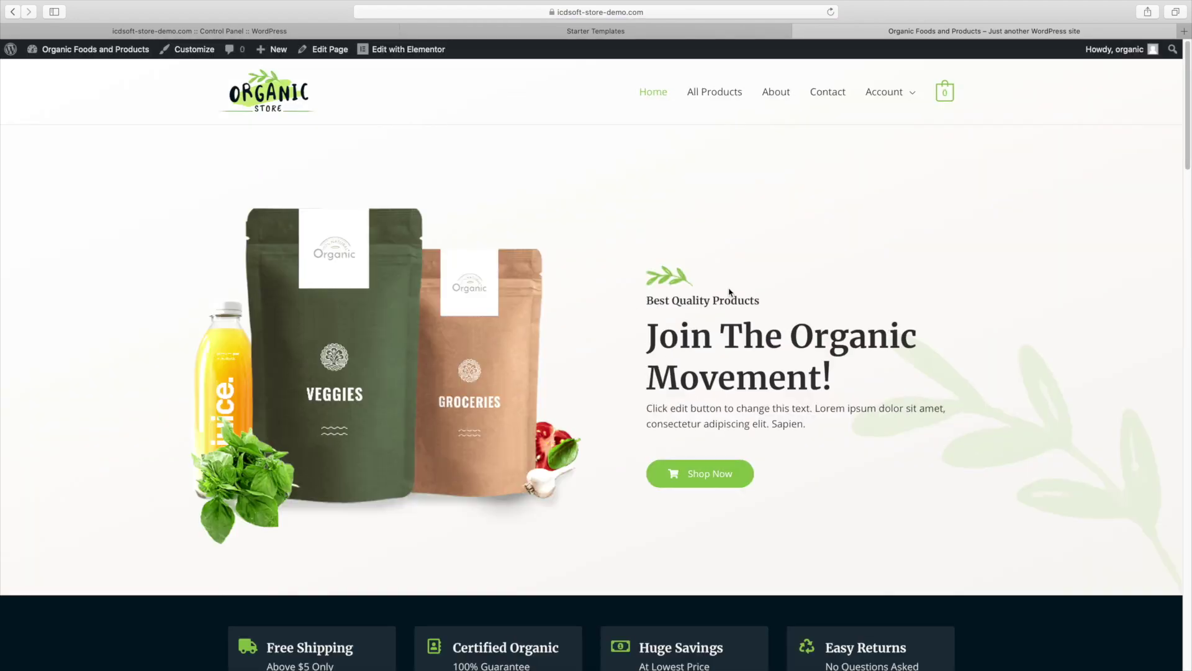
scroll(1189, 157, "down", 2)
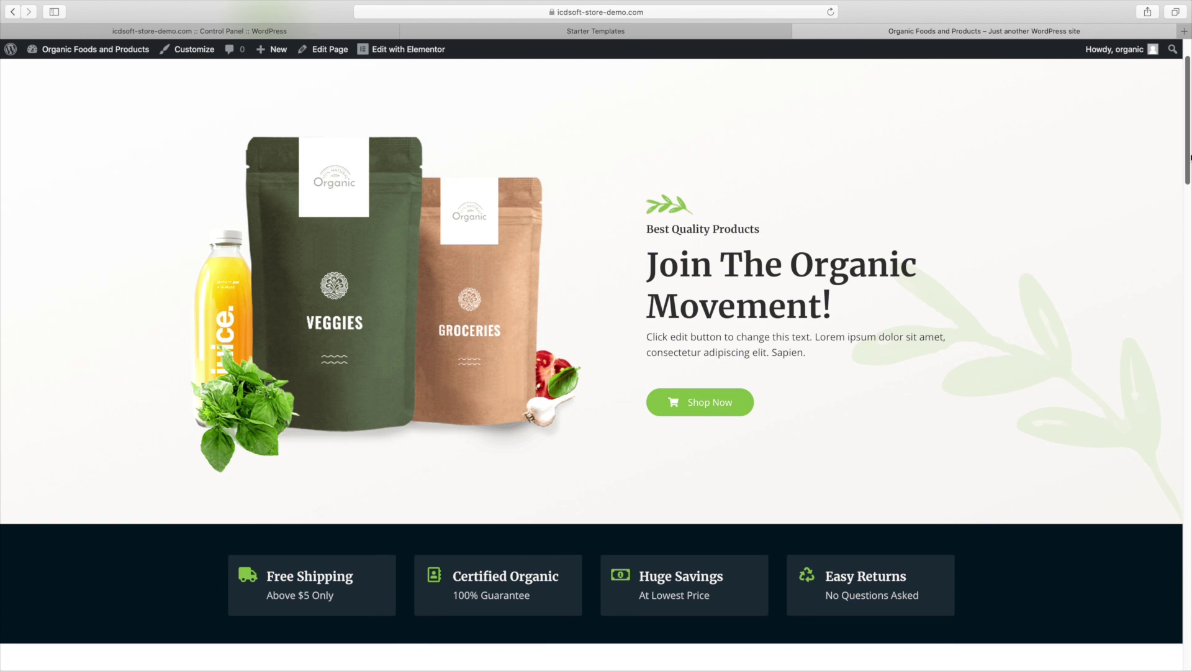
scroll(1189, 156, "down", 7)
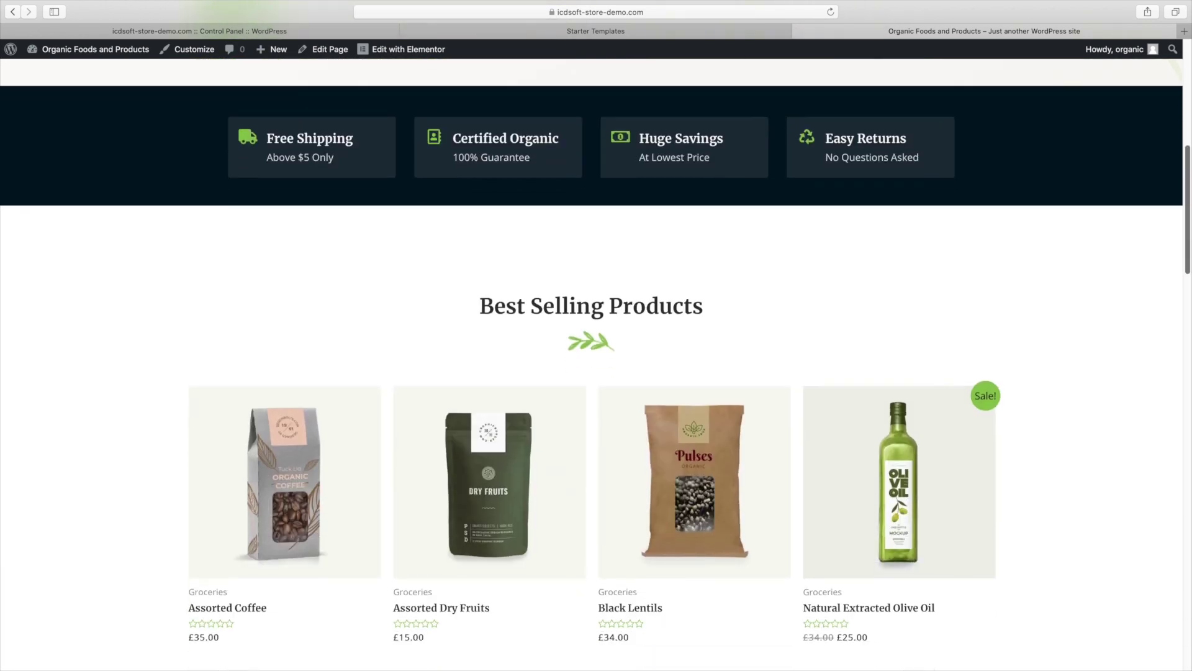
scroll(1189, 157, "down", 7)
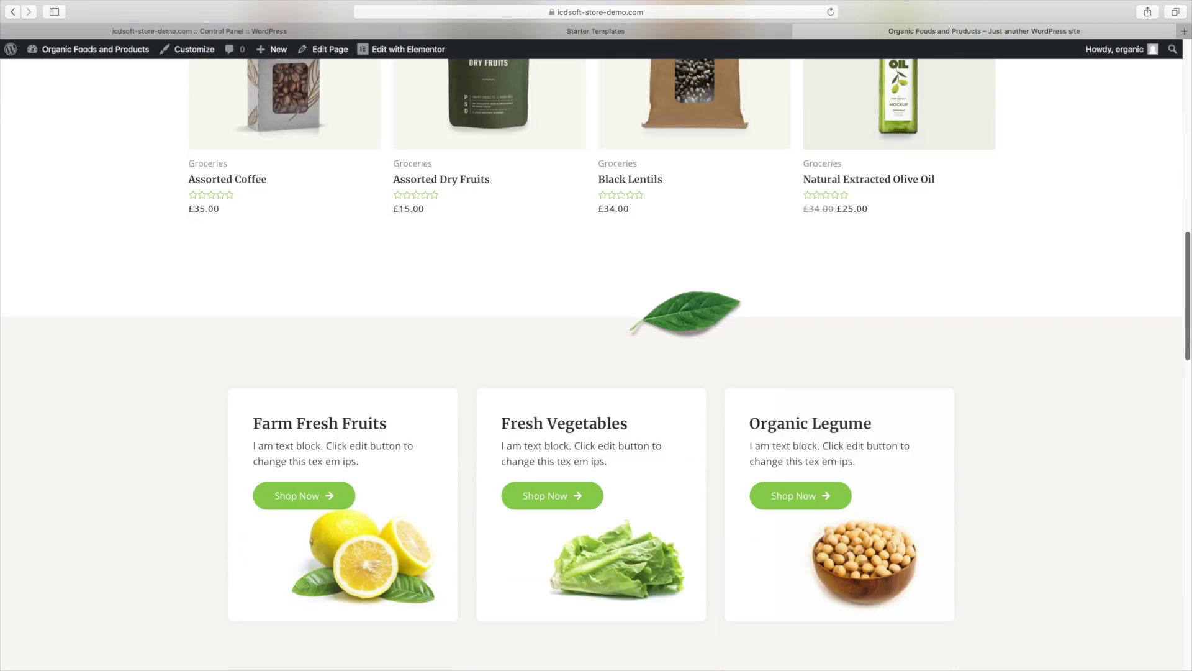
scroll(591, 366, "down", 7)
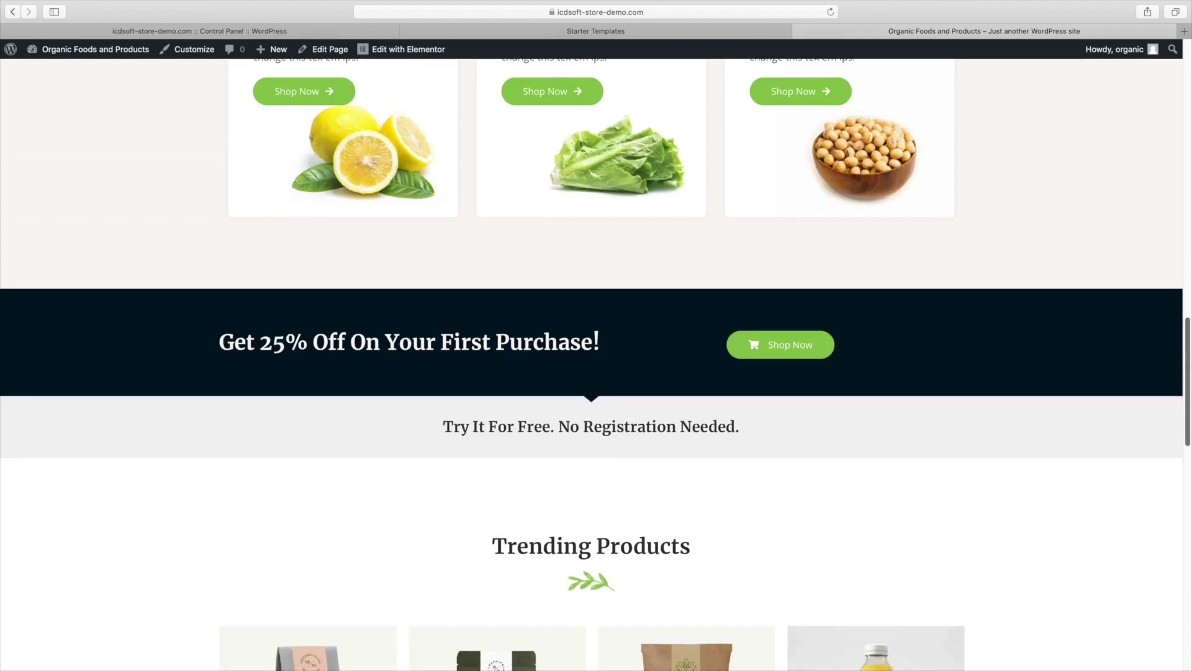
scroll(1188, 553, "down", 10)
scroll(1188, 553, "down", 7)
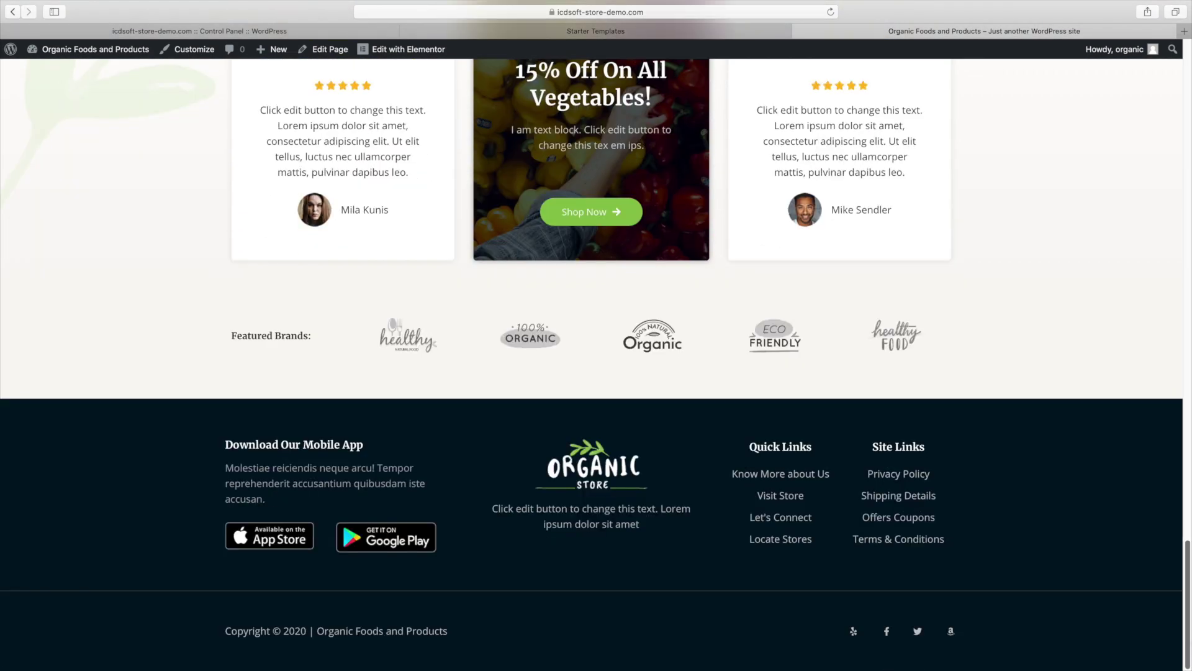
scroll(1190, 115, "up", 20)
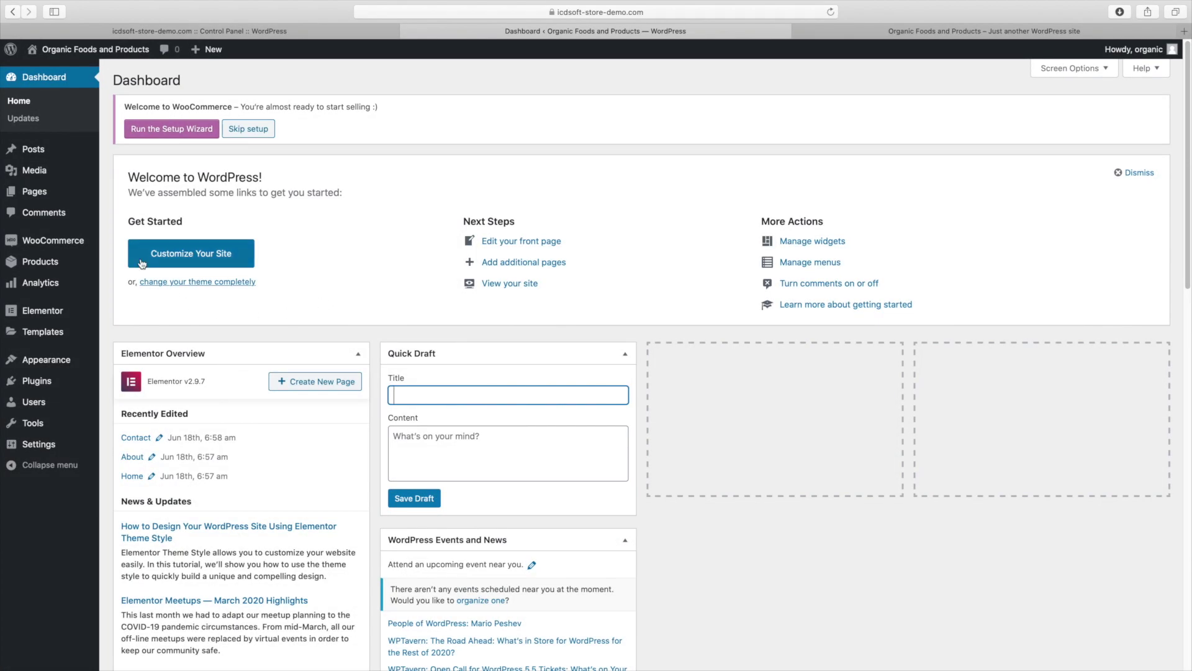
Enter '123 My Street' as the WooCommerce store address
mouse_move(74, 242)
left_click(130, 331)
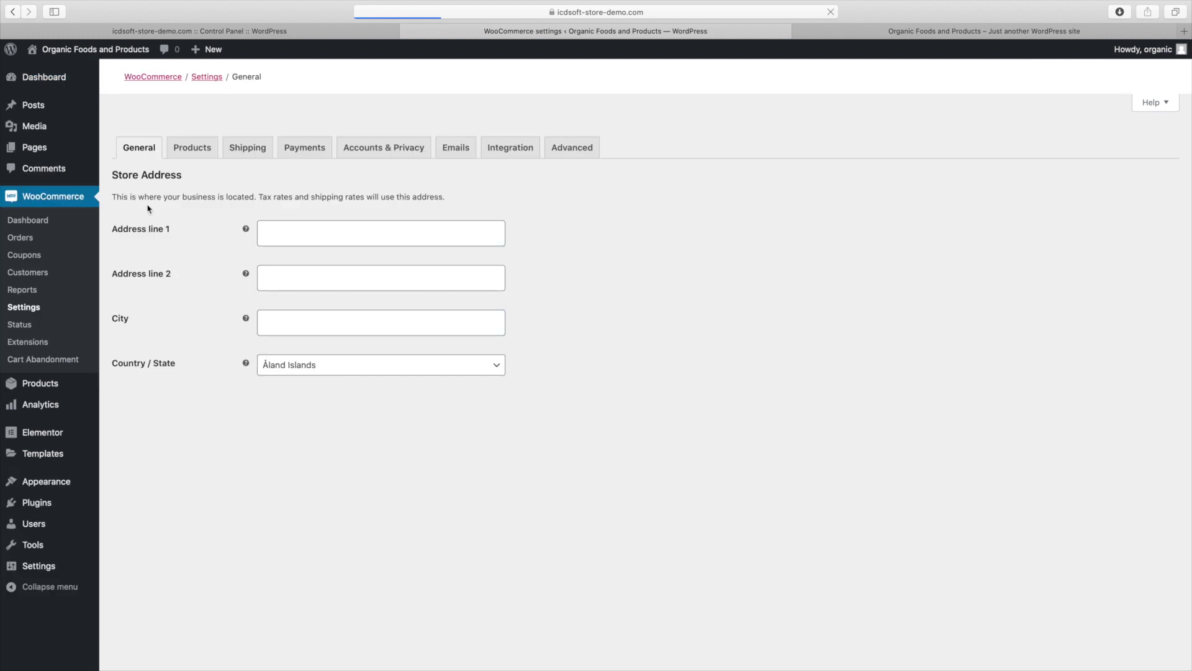
left_click(276, 234)
type("123 My Street")
left_click(273, 277)
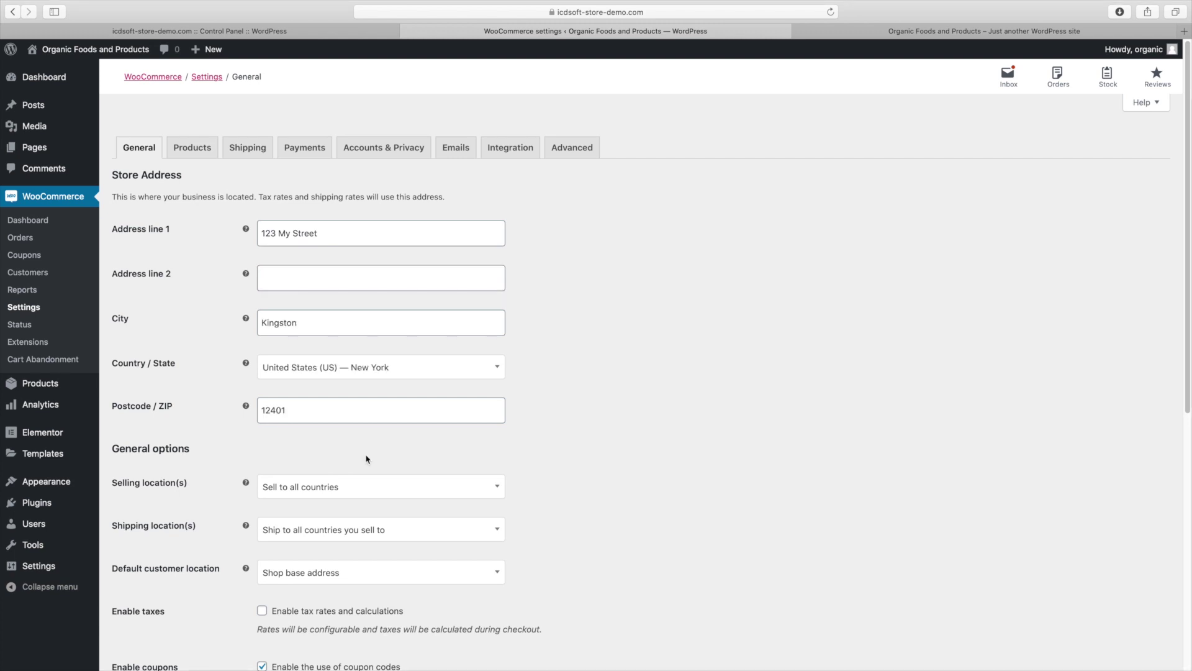
Ship to all selling countries, set no default customer location and US dollar currency, then save
left_click(333, 531)
left_click(335, 531)
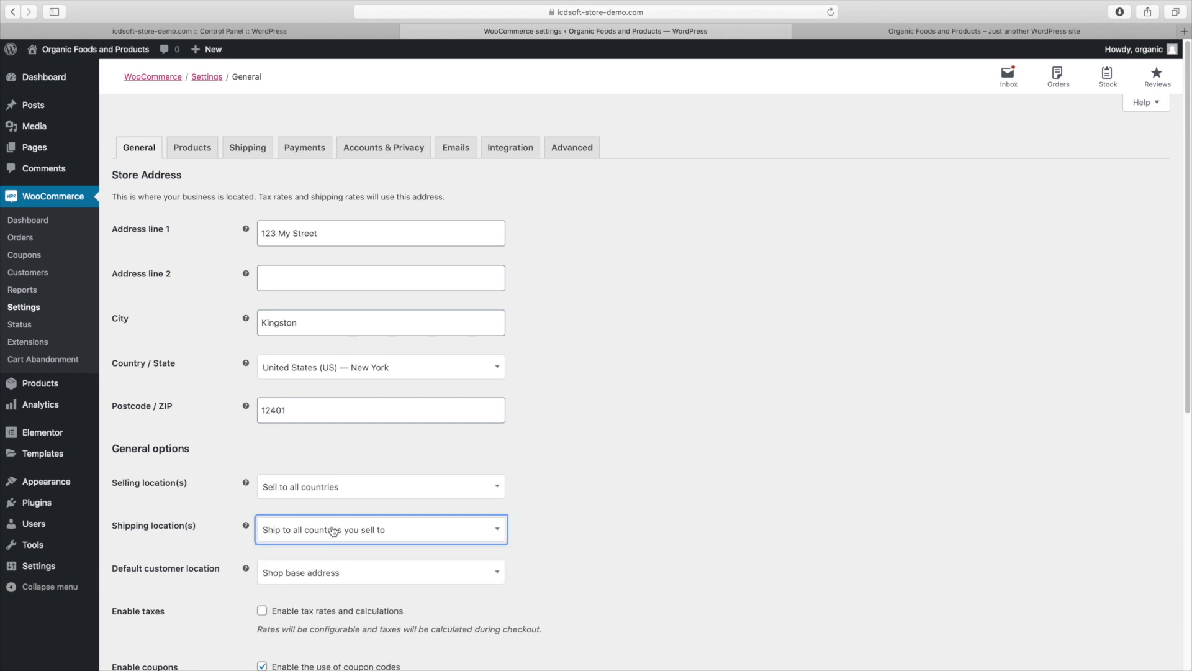
left_click(397, 578)
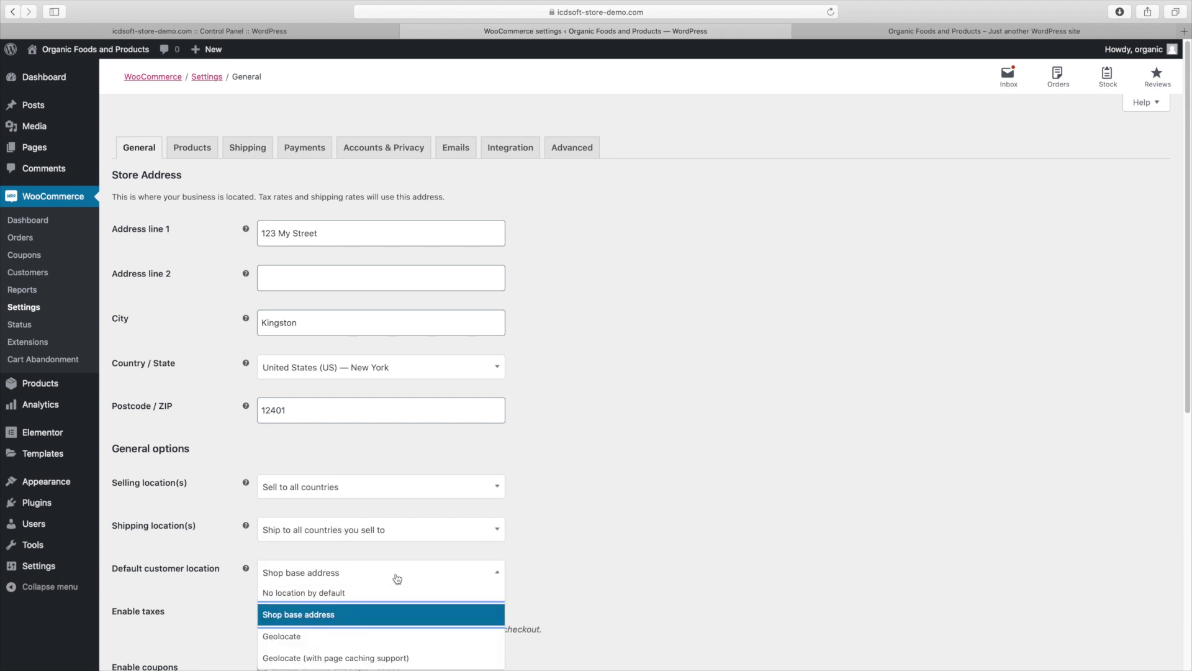
left_click(341, 595)
scroll(617, 586, "down", 5)
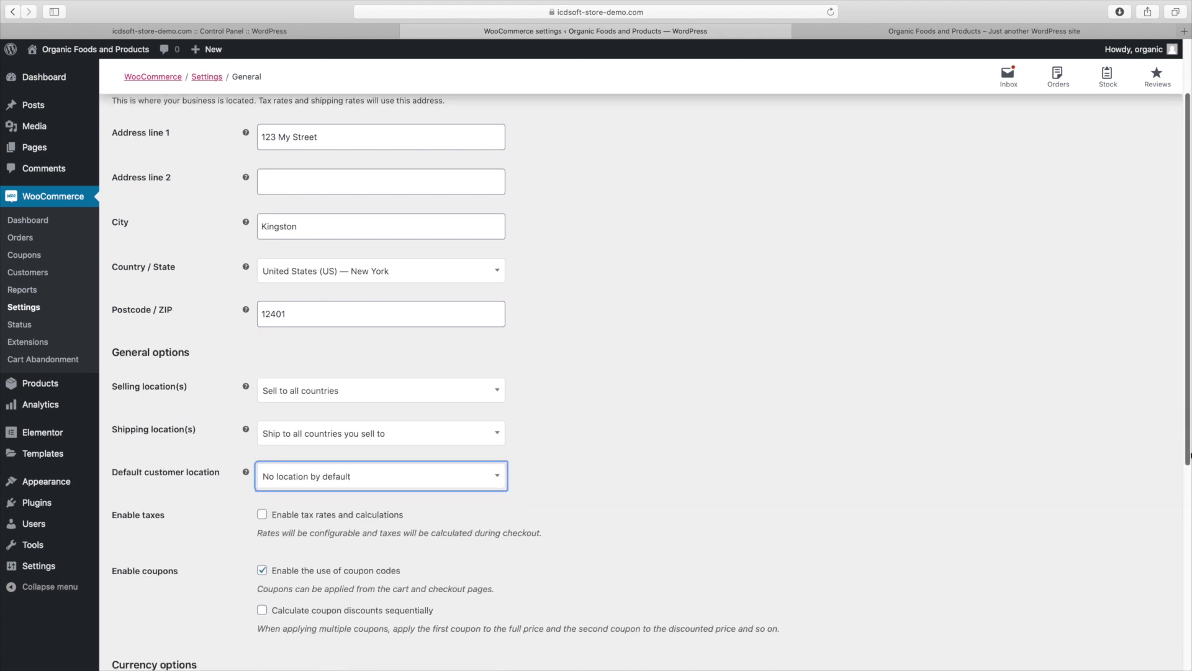
scroll(1008, 488, "down", 2)
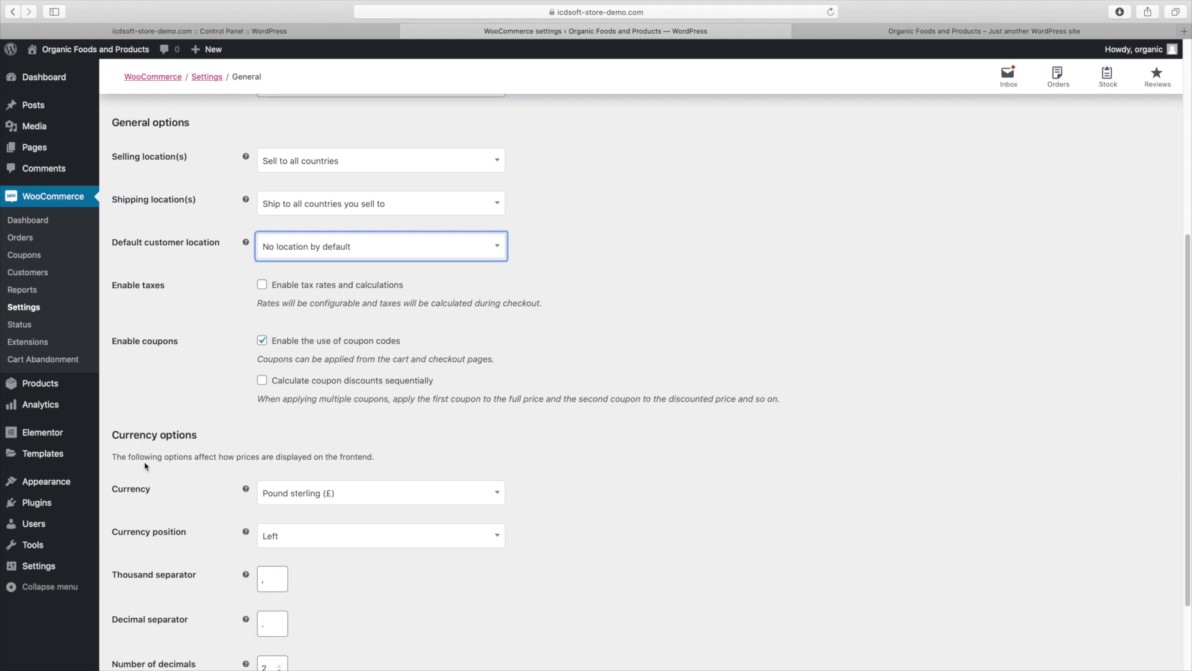
left_click(325, 503)
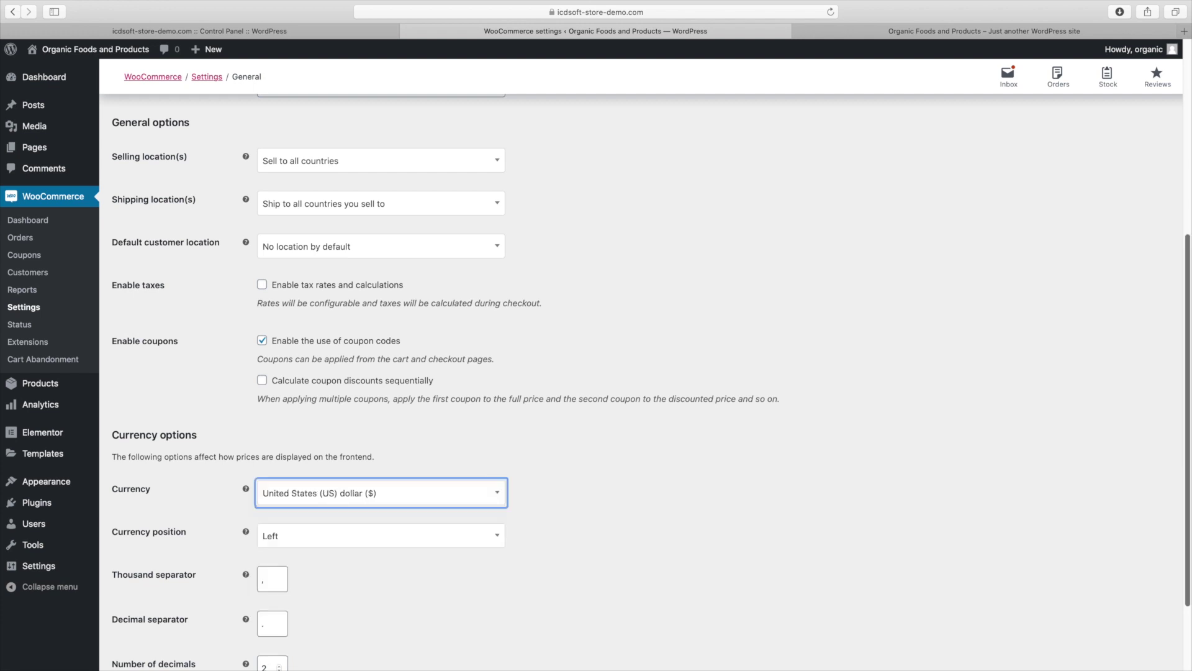
scroll(316, 511, "down", 3)
left_click(159, 606)
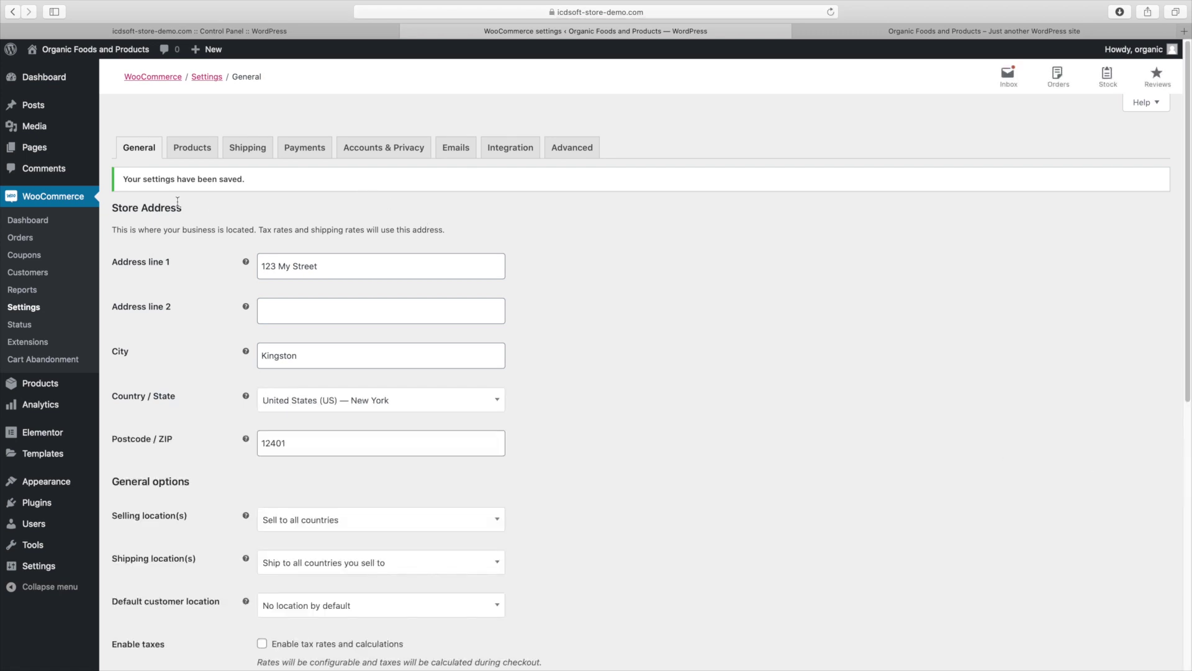
left_click(188, 152)
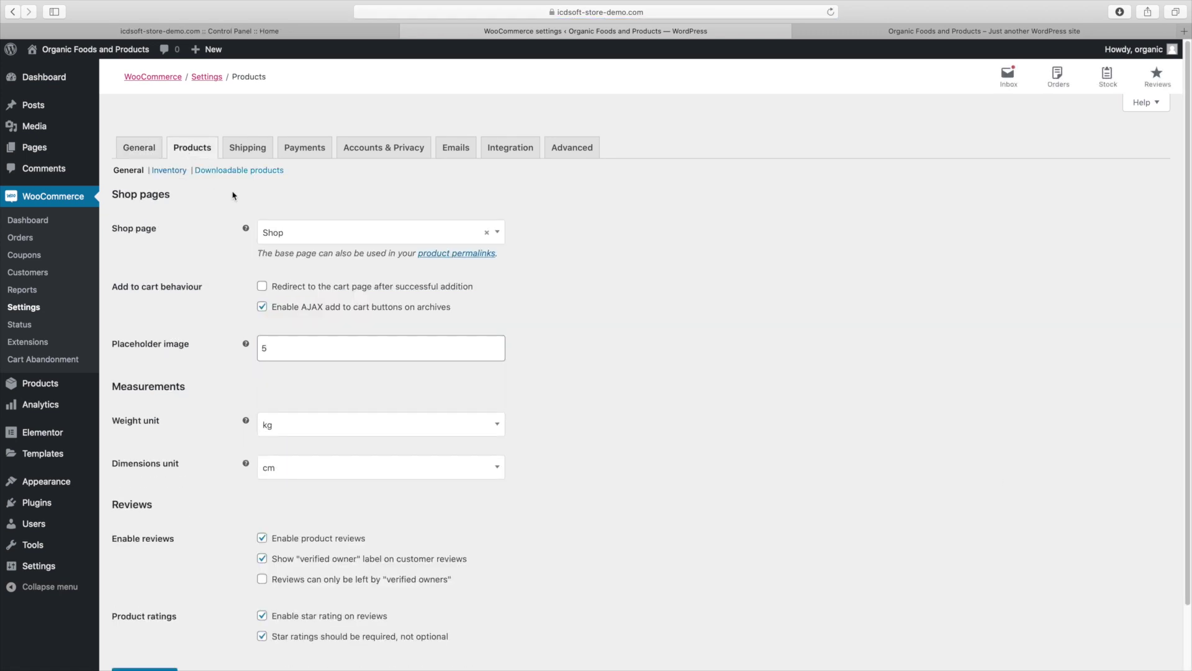
Leave the Products tab's Shop page dropdown set to Shop
left_click(277, 240)
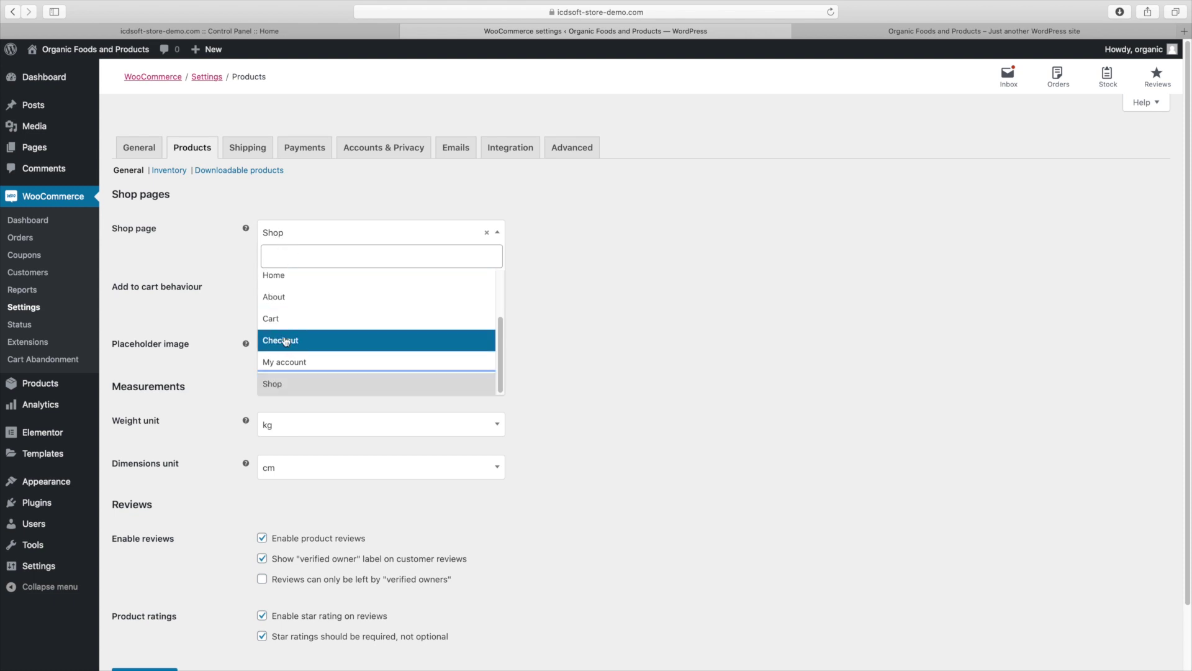
left_click(279, 385)
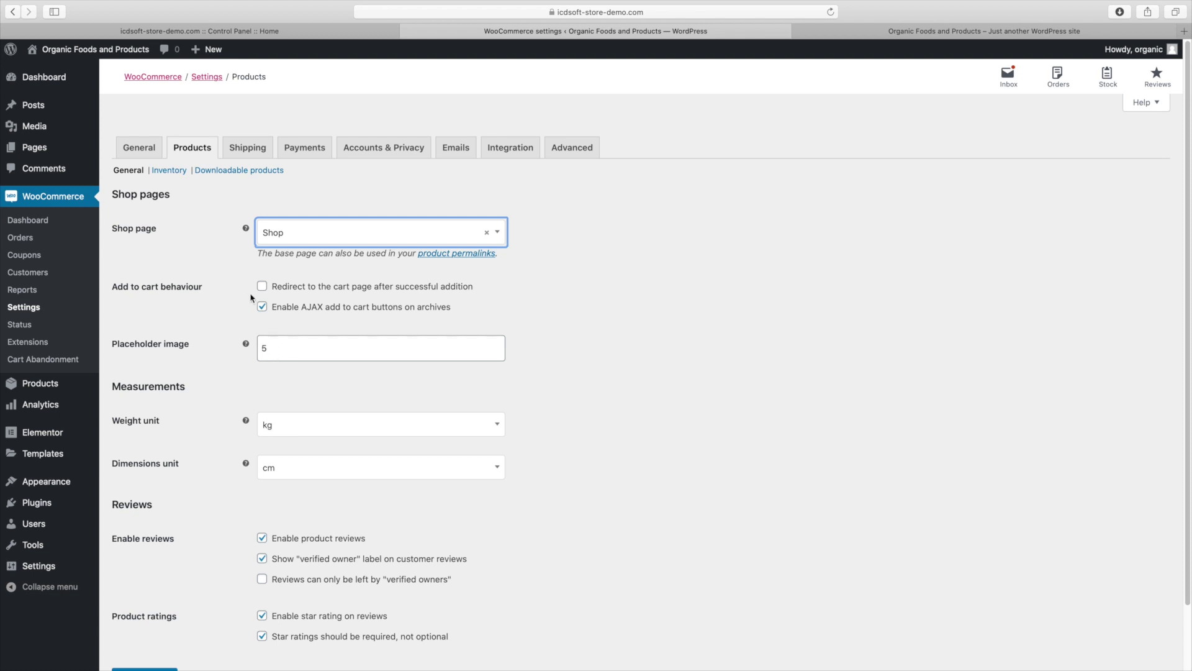
mouse_move(246, 229)
left_click(234, 154)
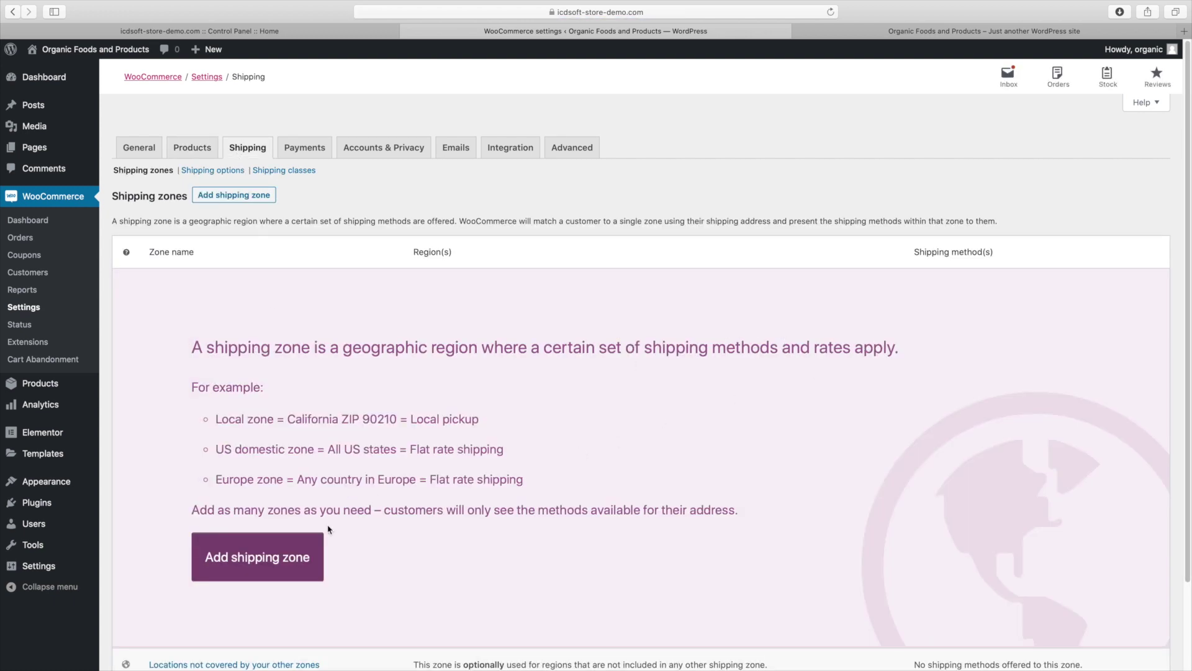
Create a shipping zone named 'United States' with the United States (US) region
left_click(303, 558)
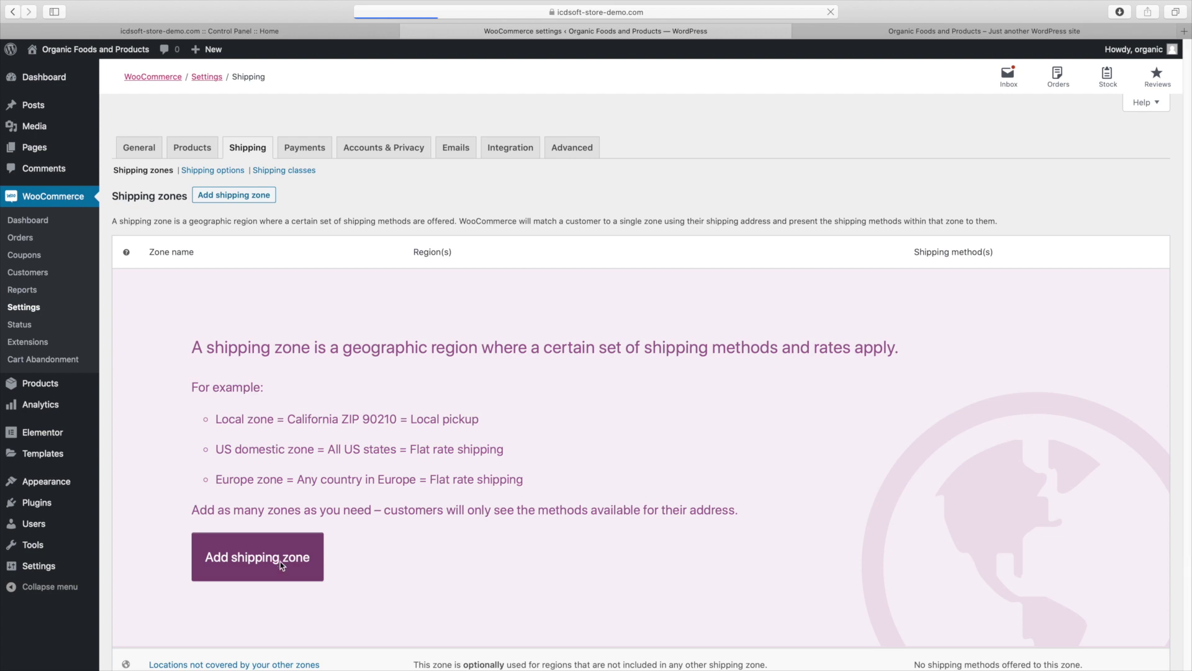
left_click(294, 230)
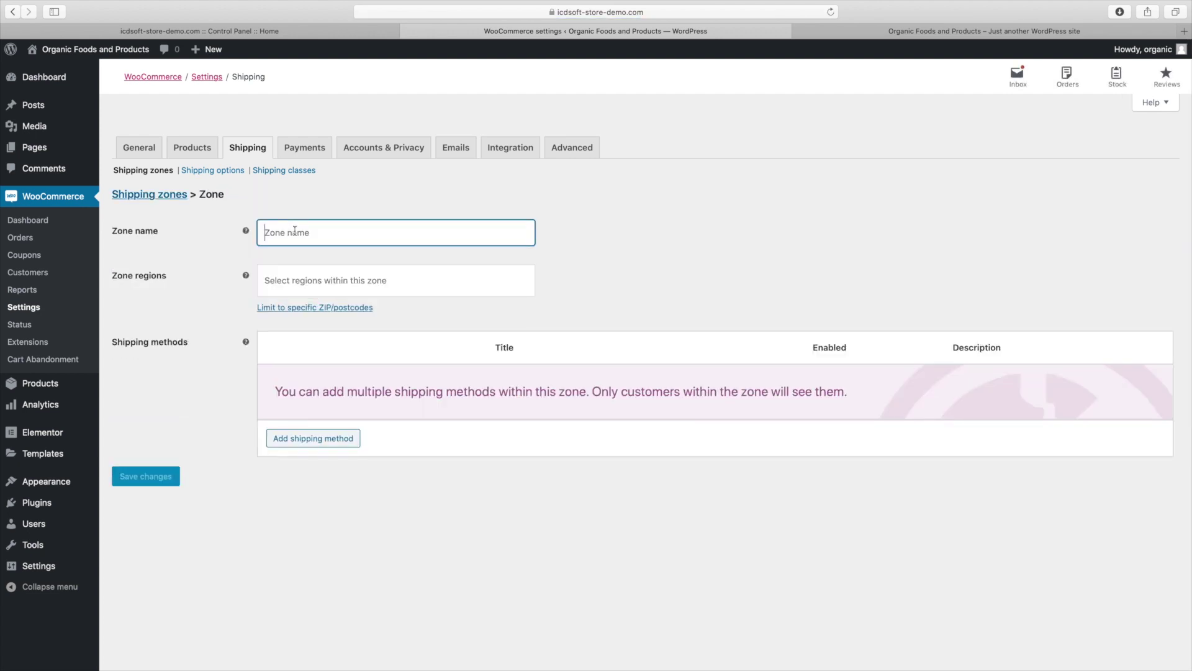
type("United States")
left_click(343, 281)
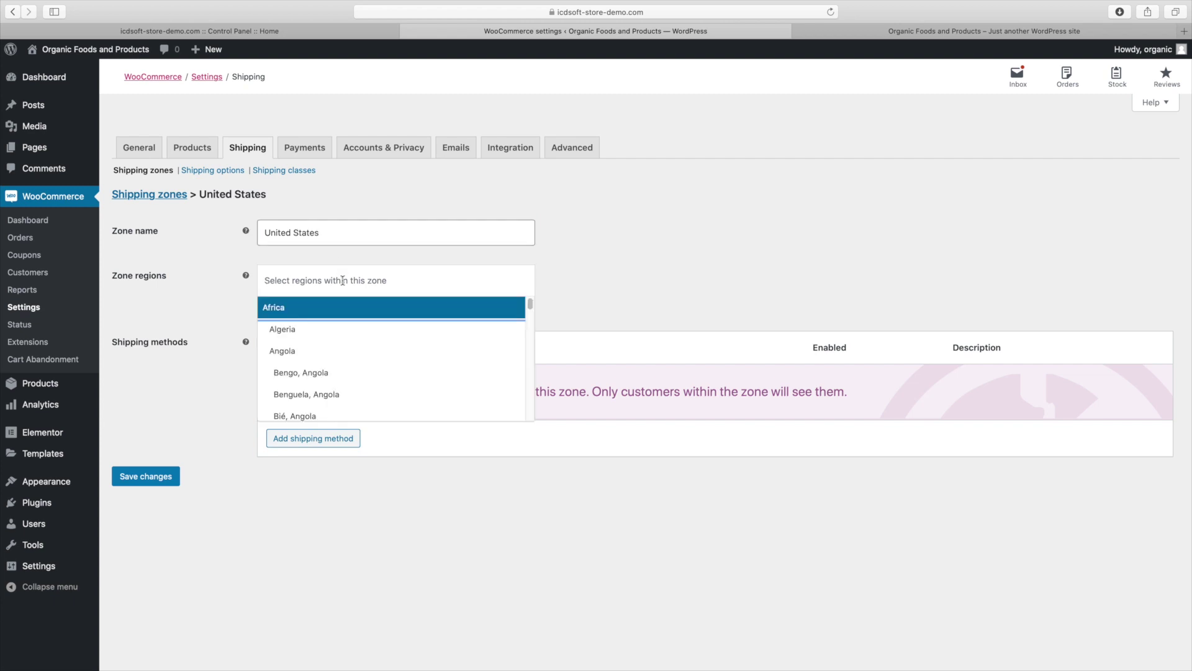
type("united")
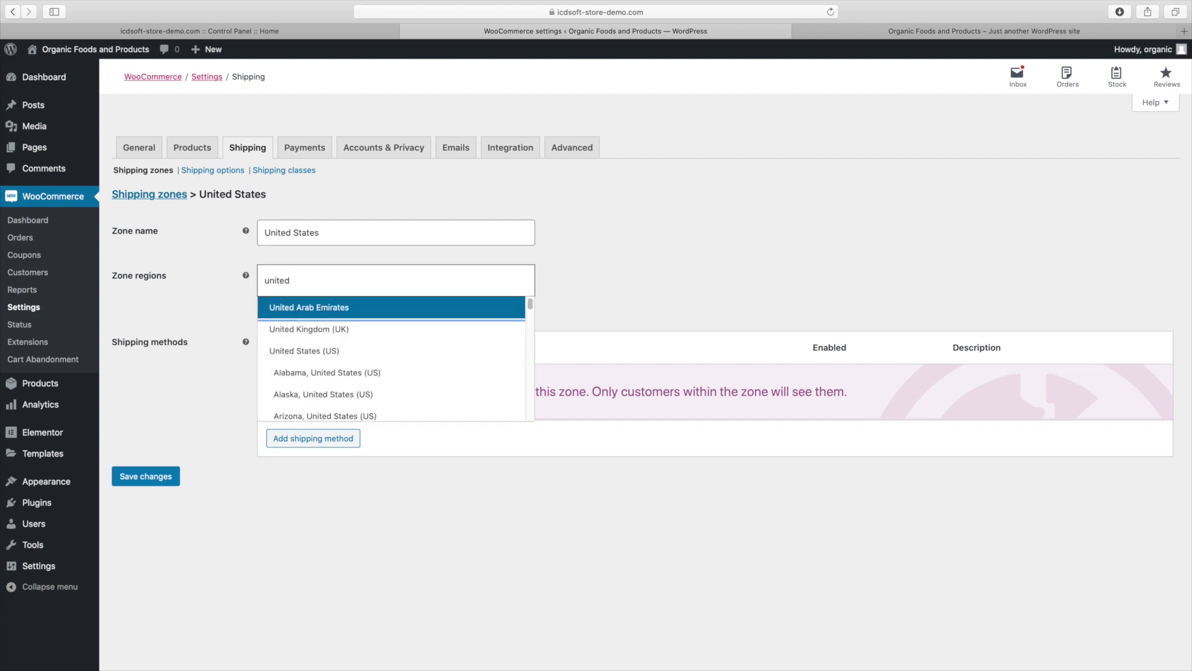
type(" state")
key("Return")
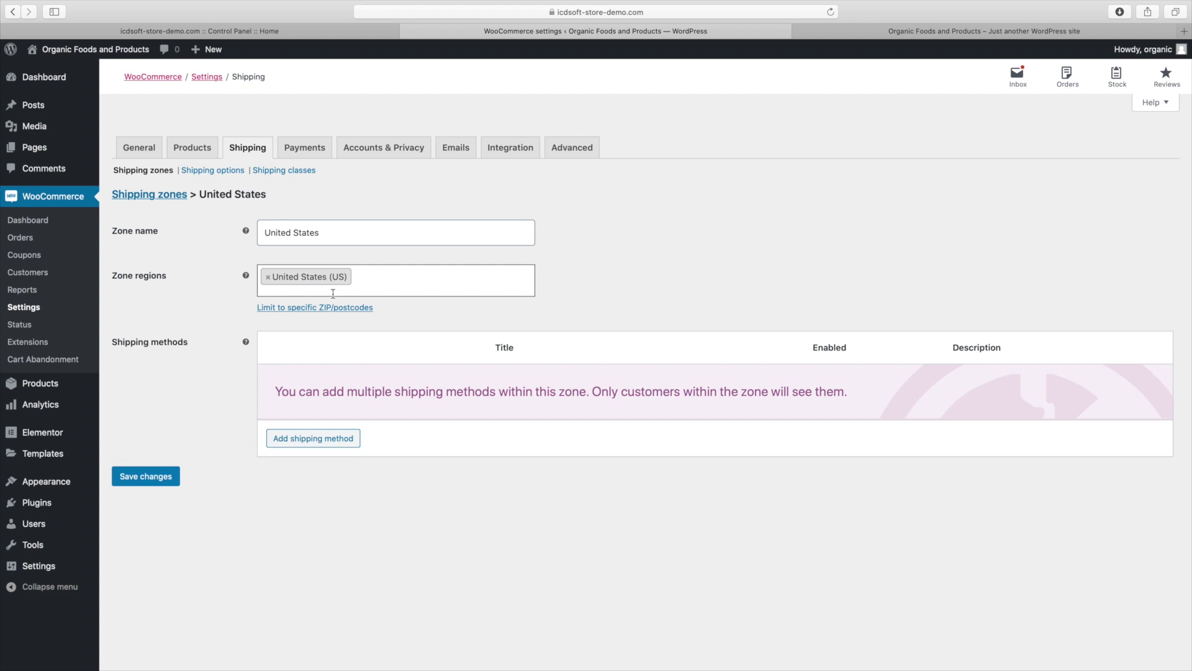
Add a Flat rate method costing 10 with tax status None and save it
left_click(314, 437)
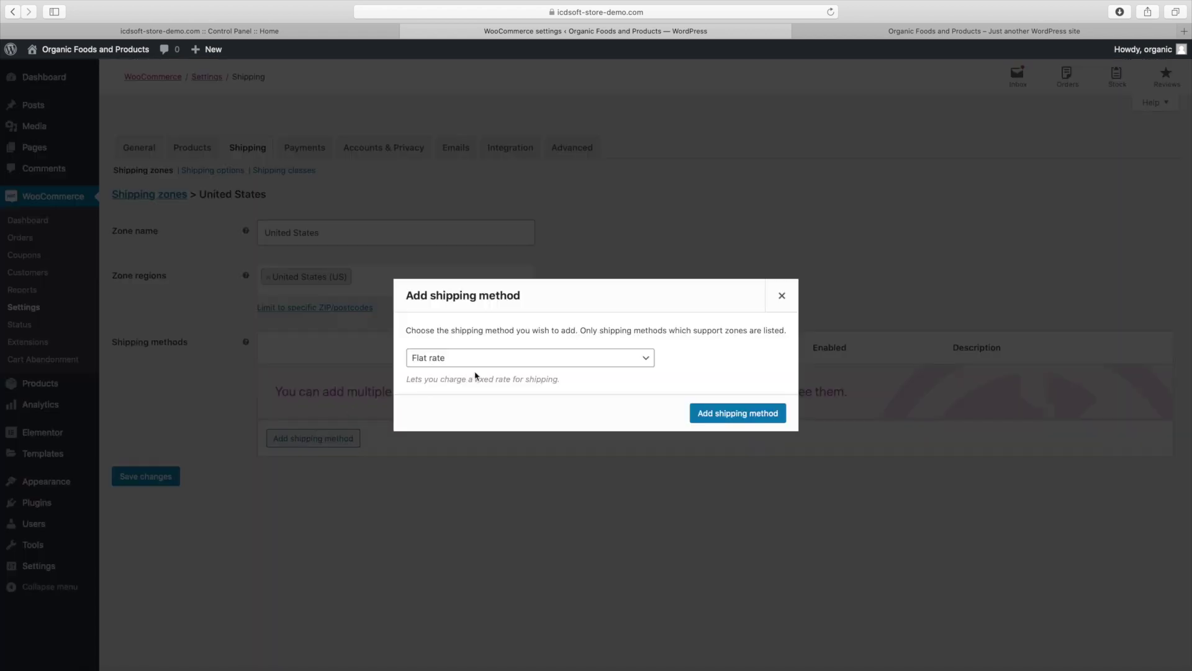
left_click(734, 413)
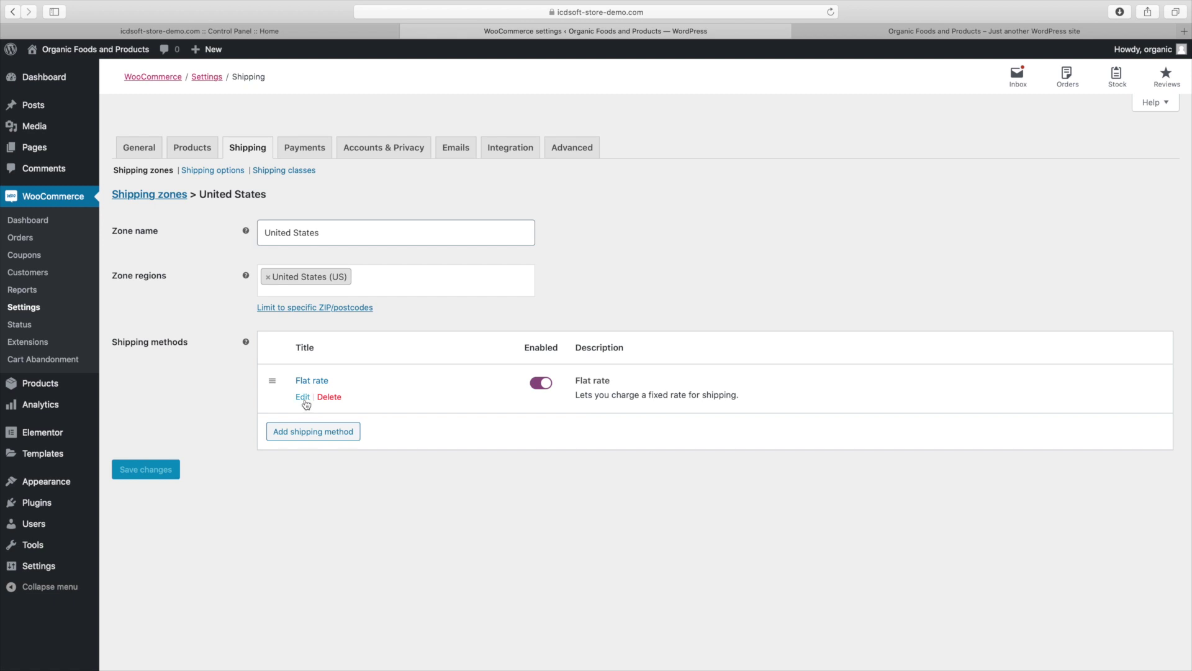
left_click(303, 397)
left_click(464, 391)
type("10")
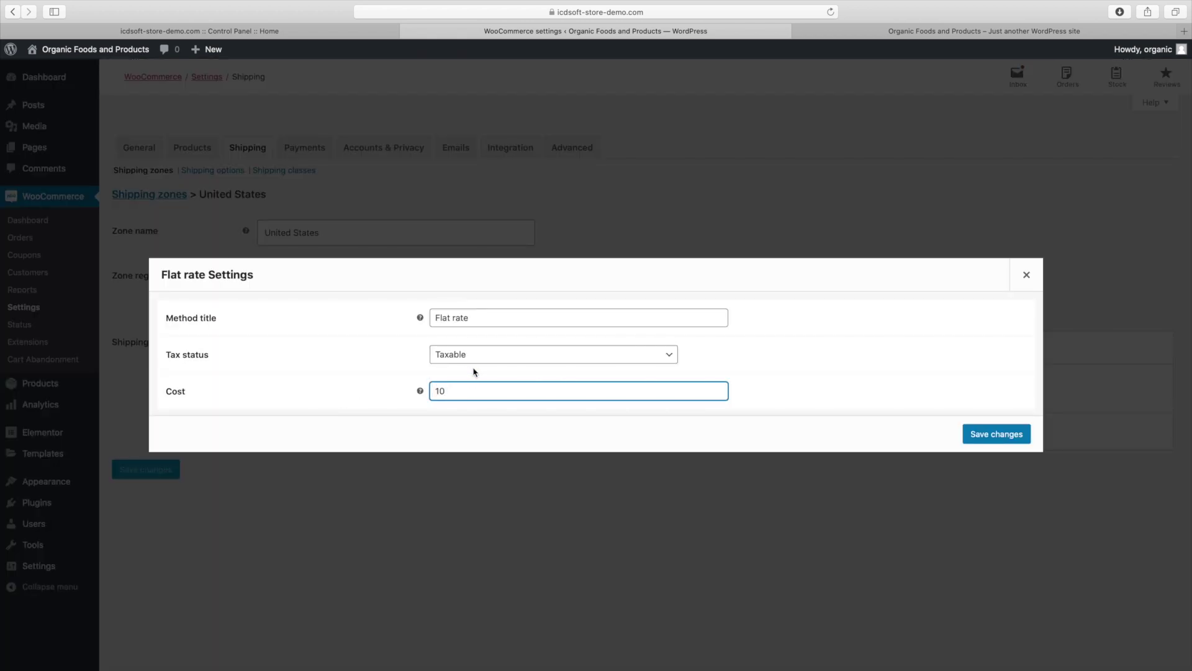
left_click(479, 359)
left_click(479, 368)
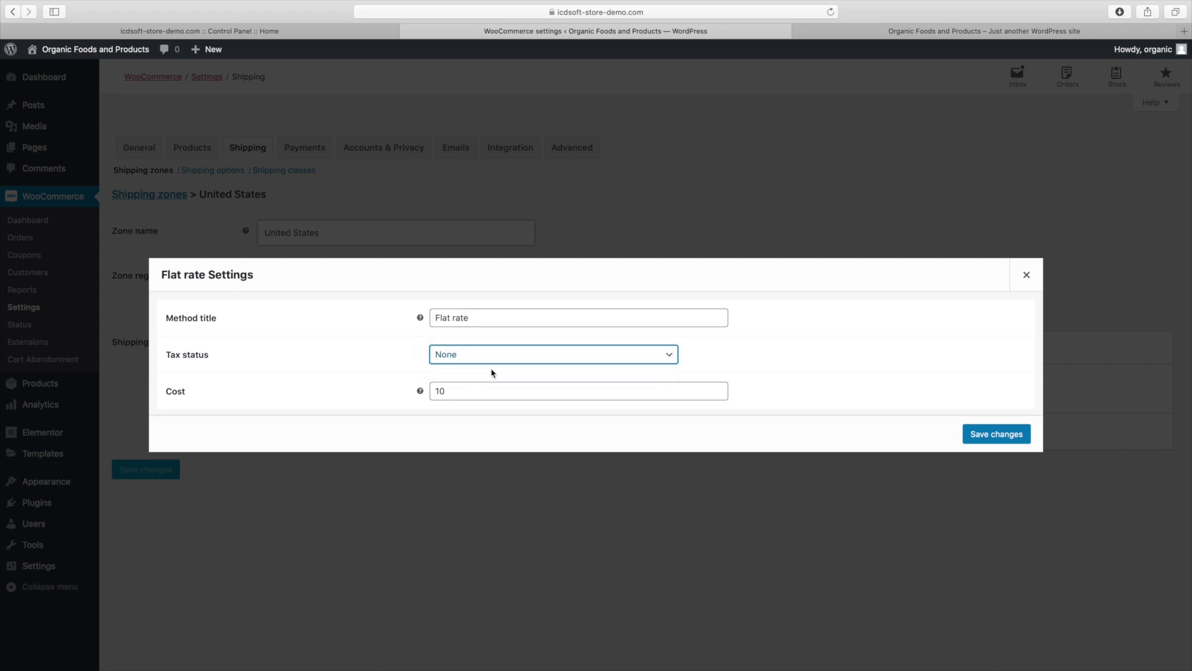
left_click(1025, 439)
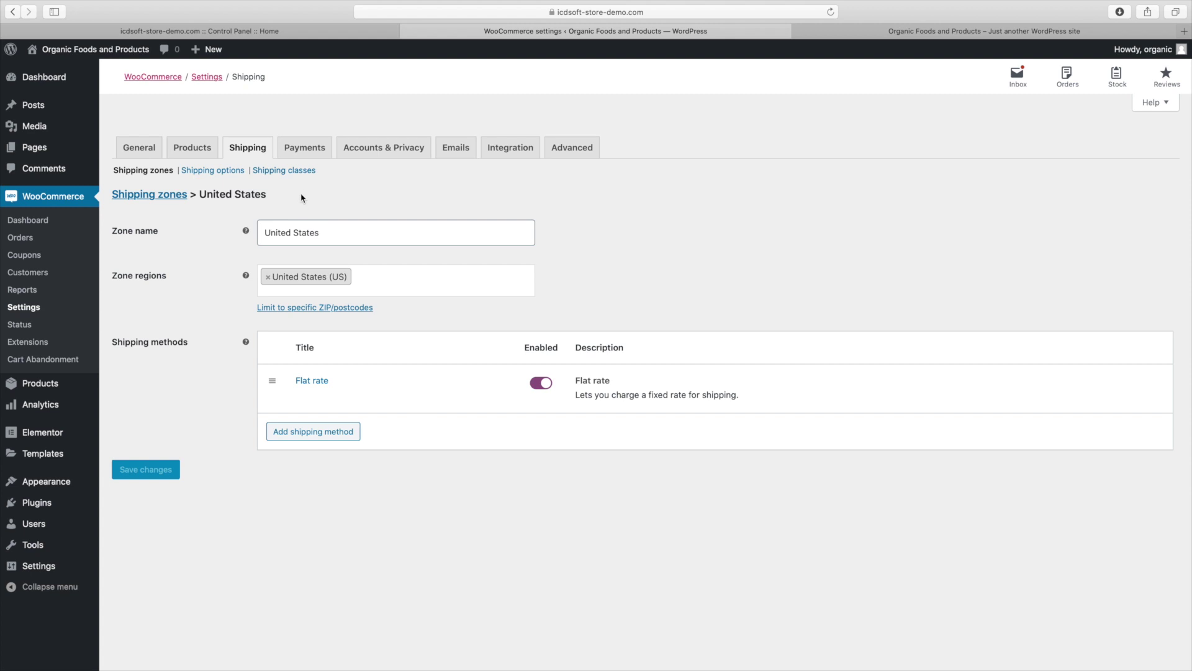
left_click(304, 147)
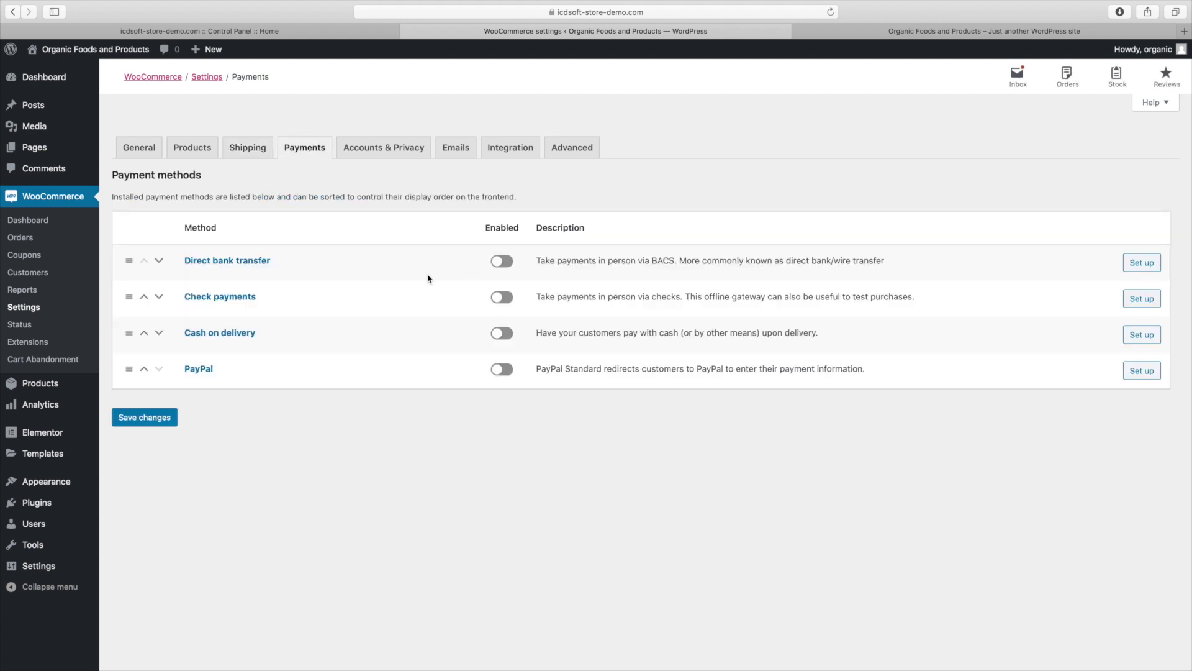
Enable PayPal Standard and enter the store's sales e-mail address as the PayPal email
left_click(509, 374)
left_click(1155, 377)
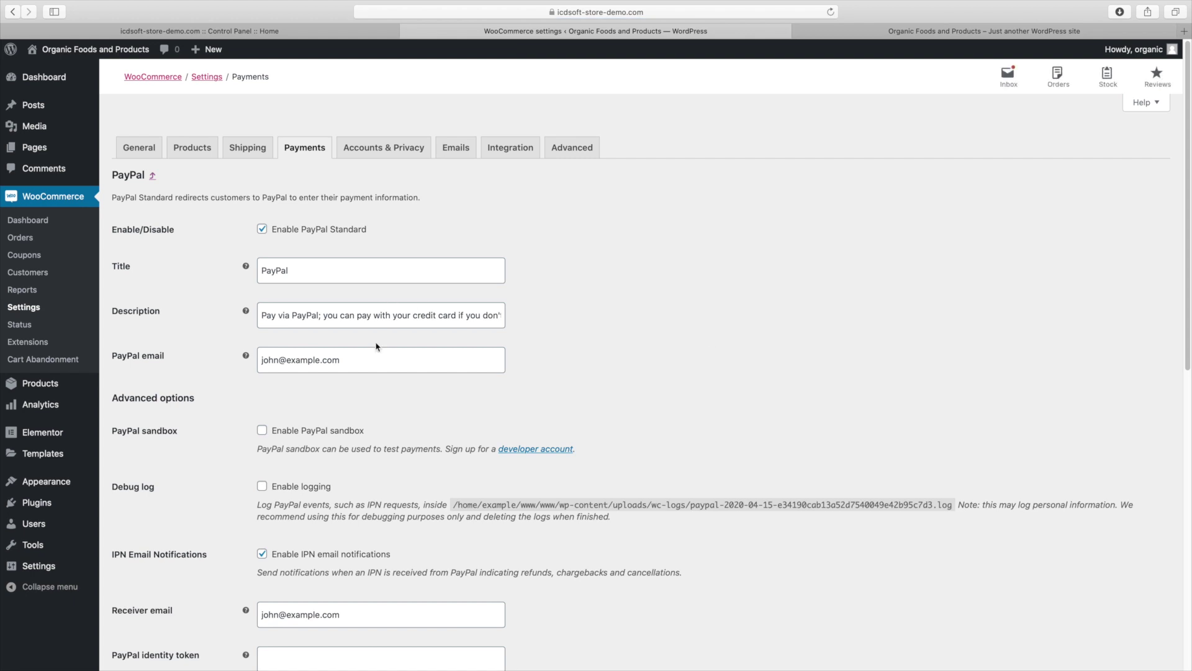
triple_click(281, 357)
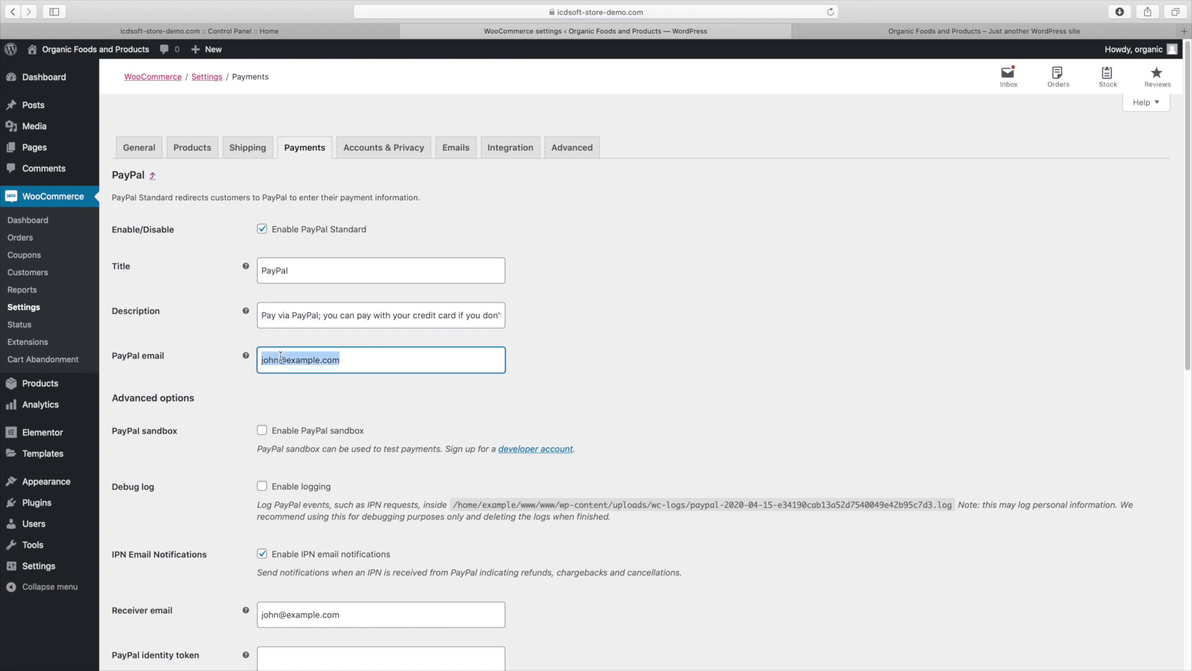
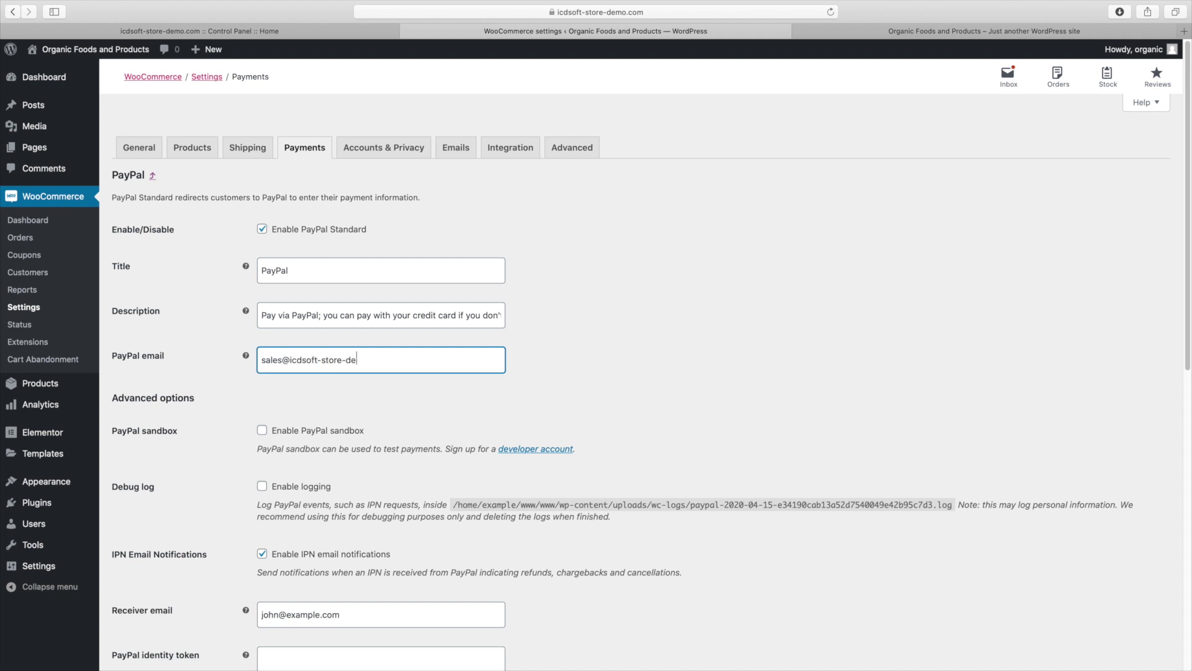
Enter the same sales address as Receiver email, copy it, and save the PayPal settings
scroll(108, 290, "down", 5)
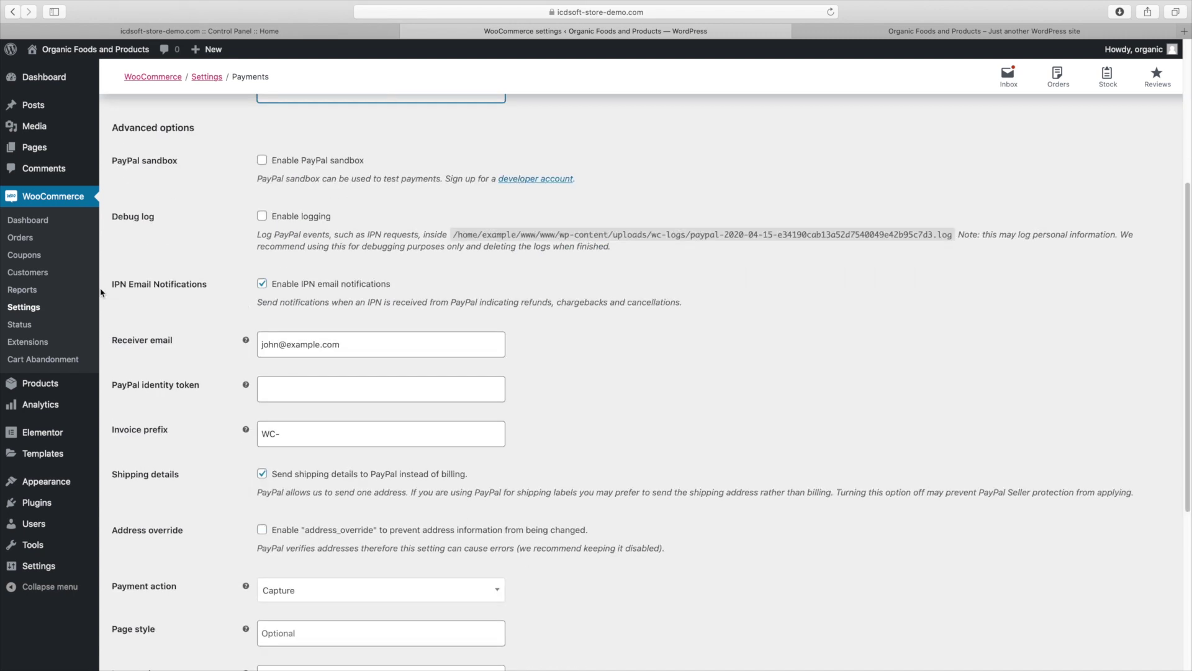
triple_click(272, 348)
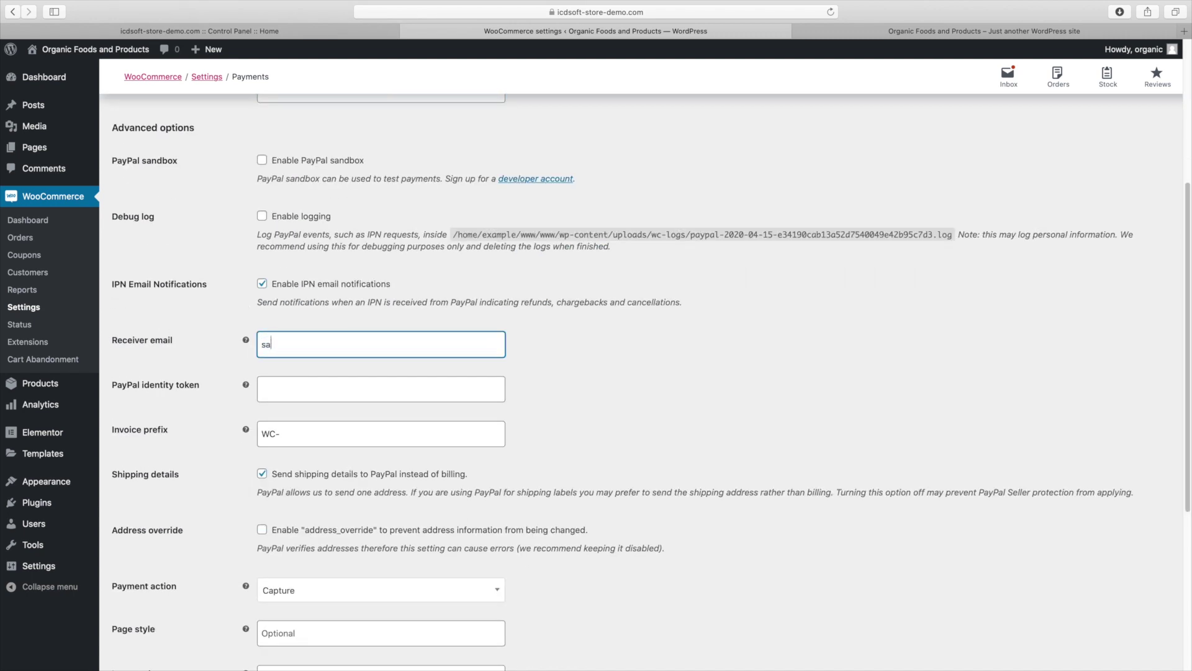
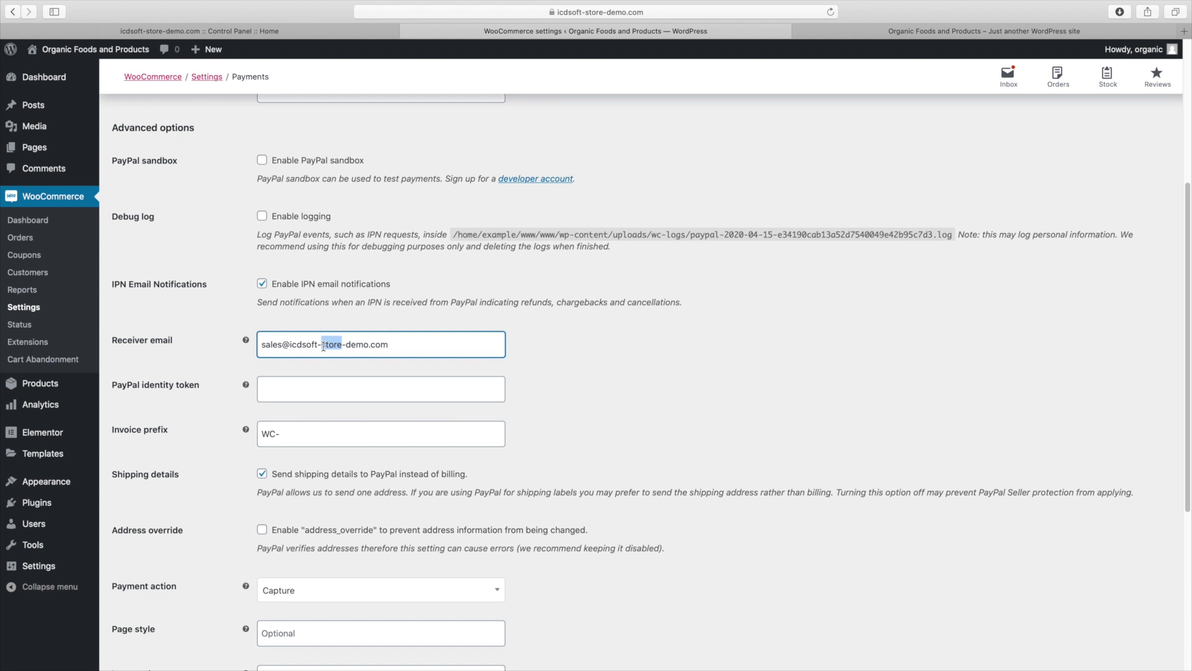
triple_click(322, 346)
right_click(323, 346)
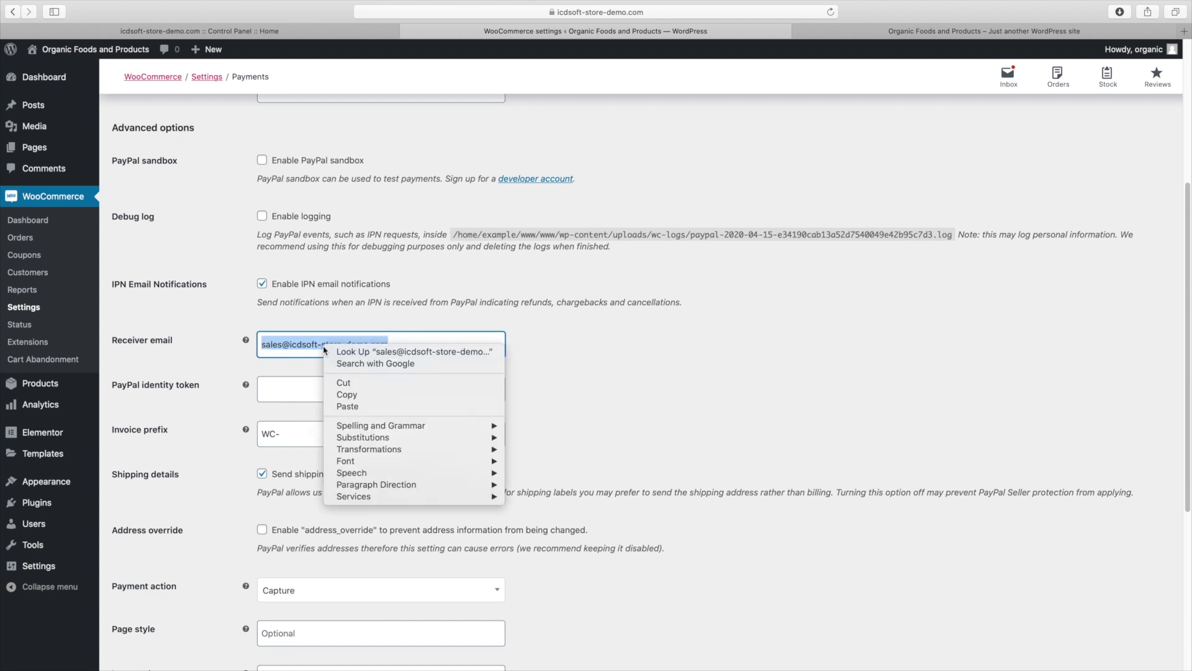
left_click(346, 394)
scroll(1141, 547, "down", 5)
scroll(1140, 546, "down", 2)
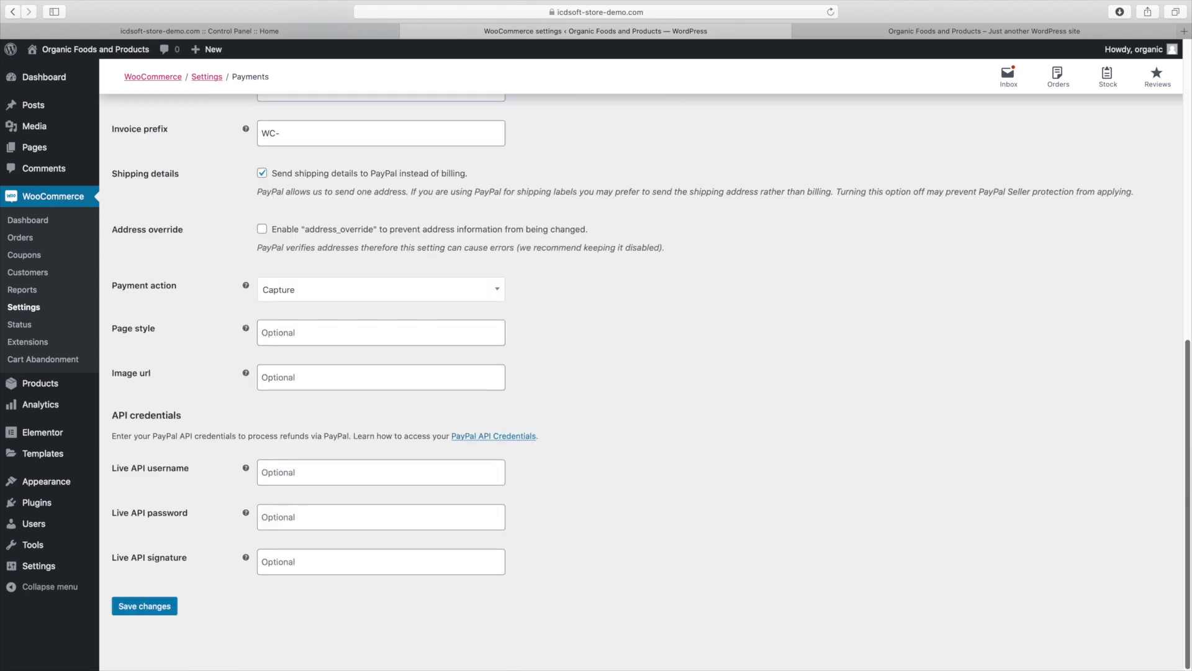
left_click(121, 614)
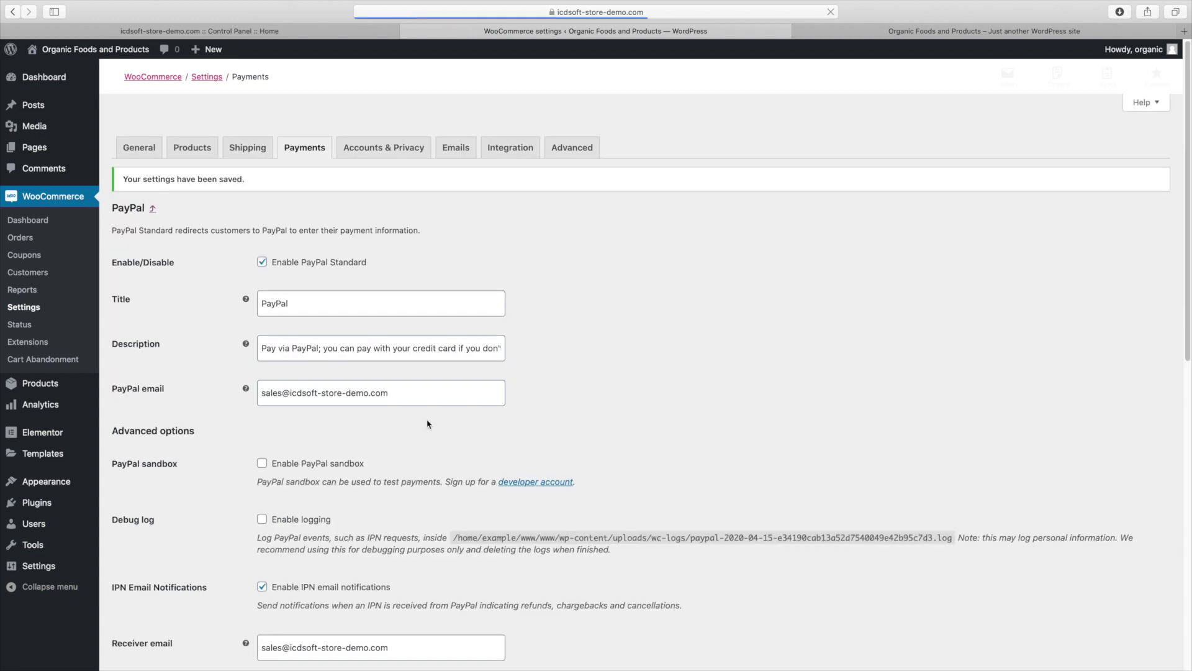
Paste the sales address as the New order email recipient and save
left_click(447, 152)
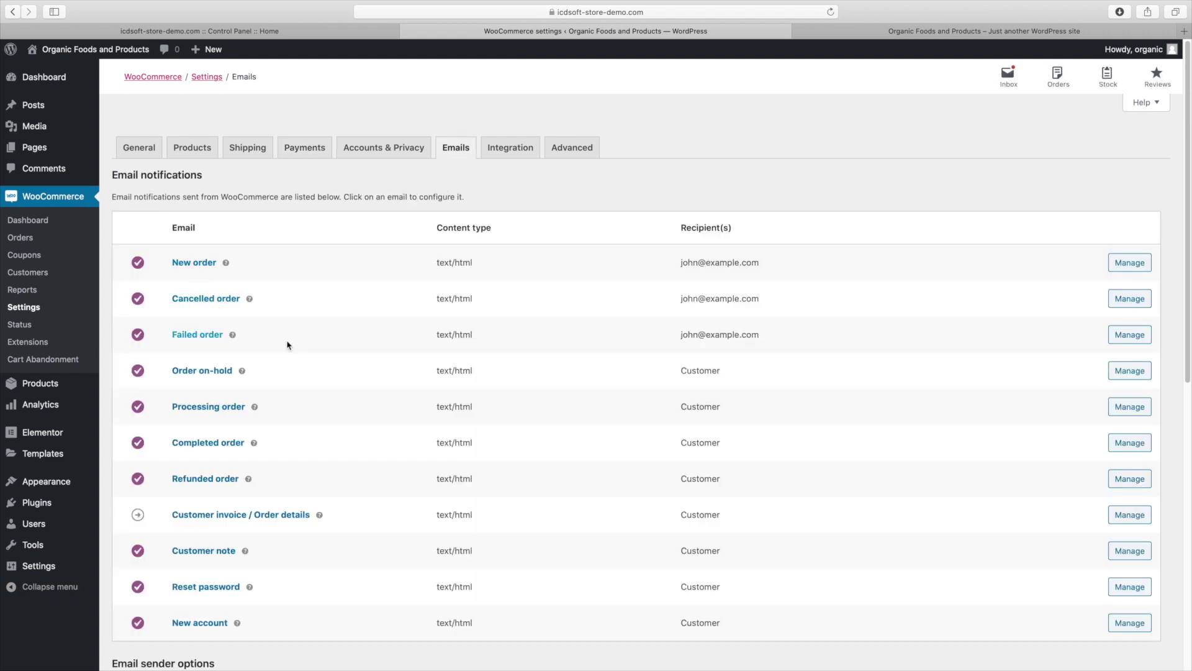
left_click(1116, 267)
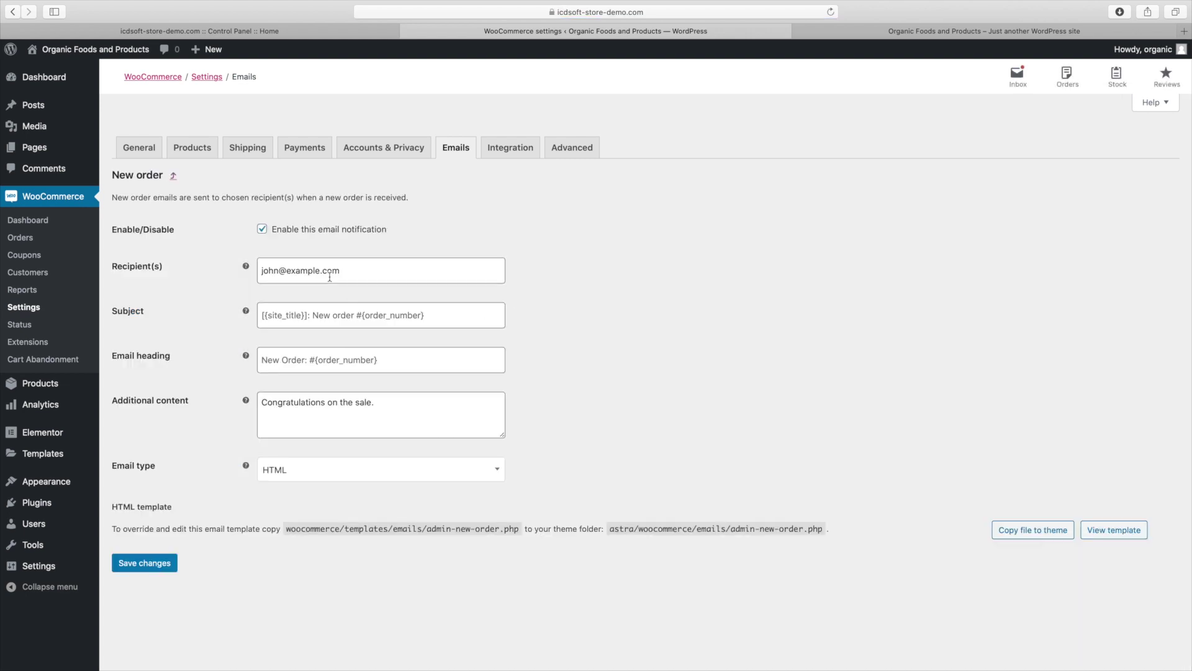
right_click(333, 277)
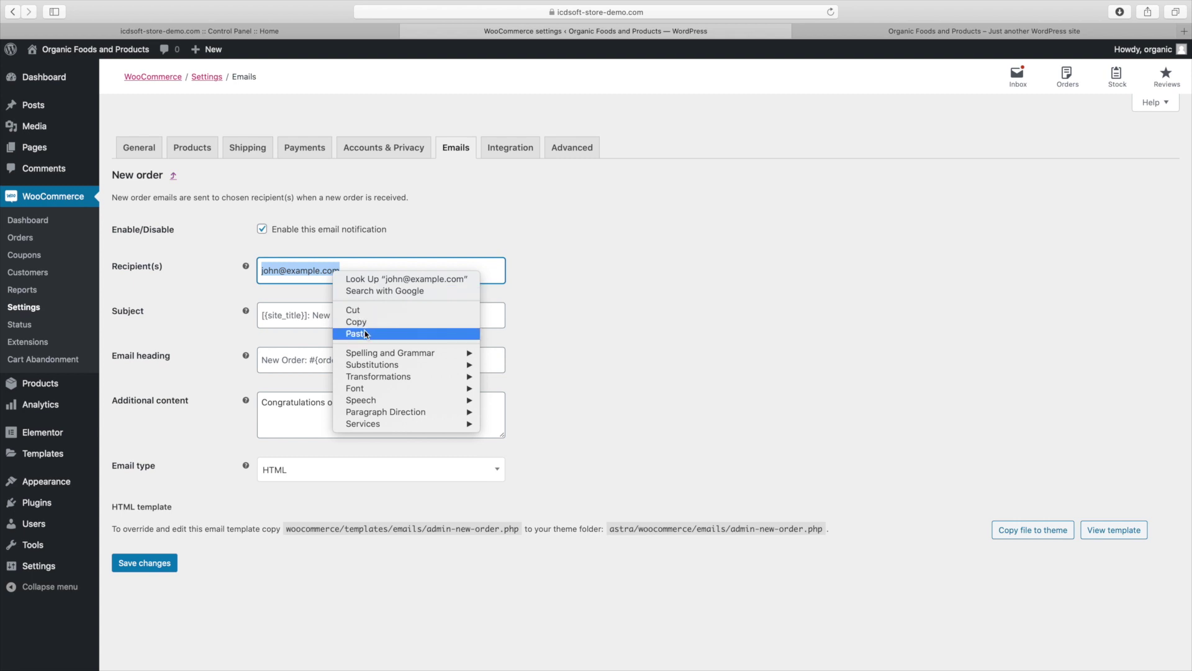
left_click(357, 333)
left_click(165, 561)
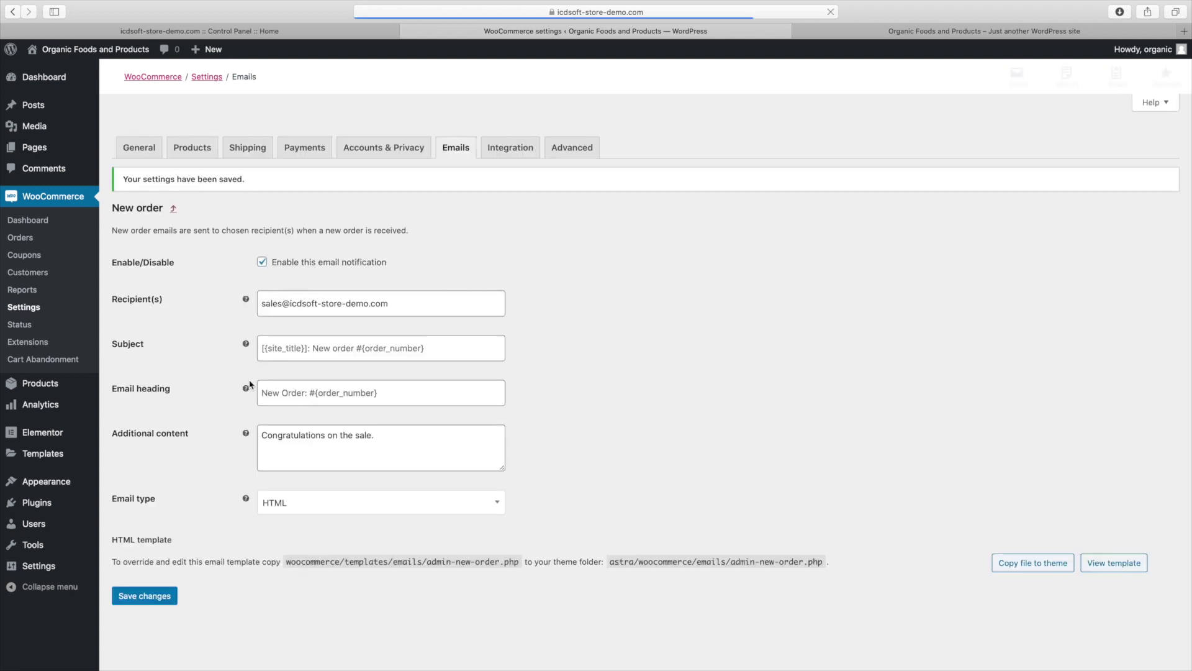
Replace the Cancelled order email recipient with the sales address and save
left_click(173, 209)
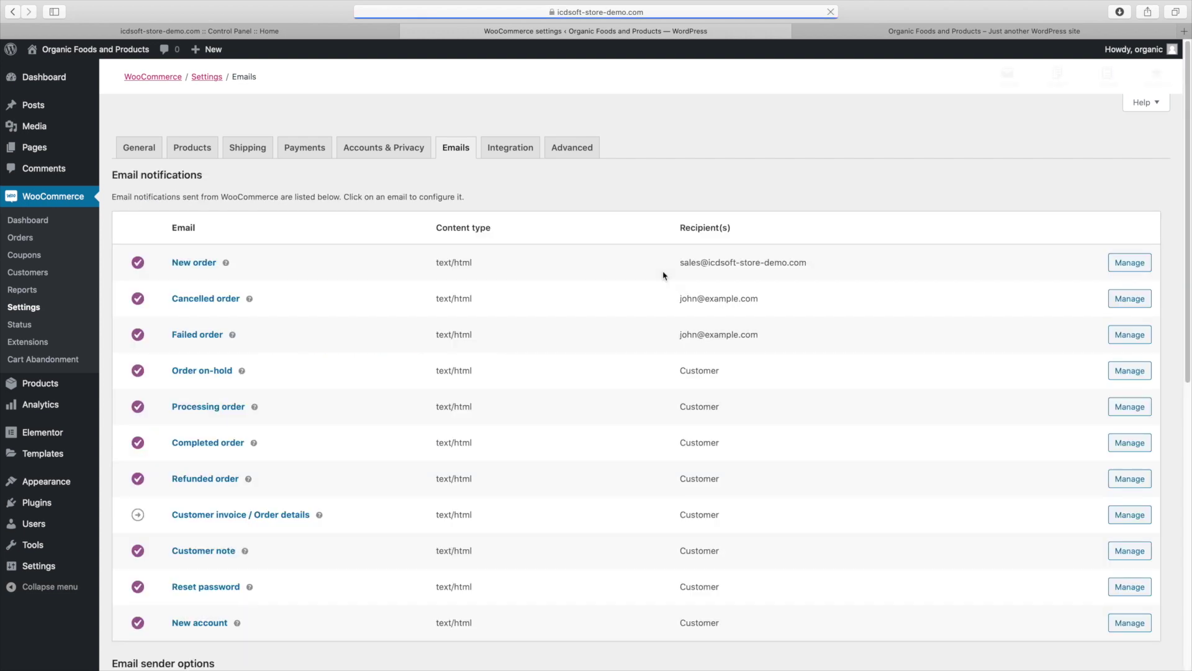
left_click(1128, 305)
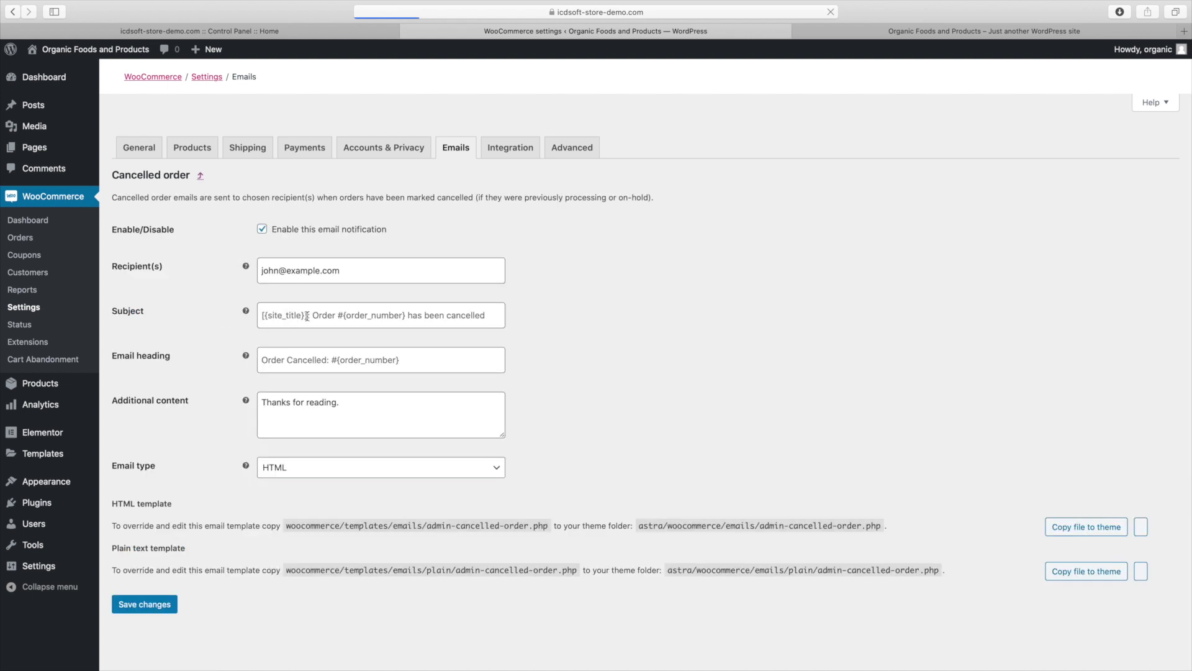
triple_click(289, 271)
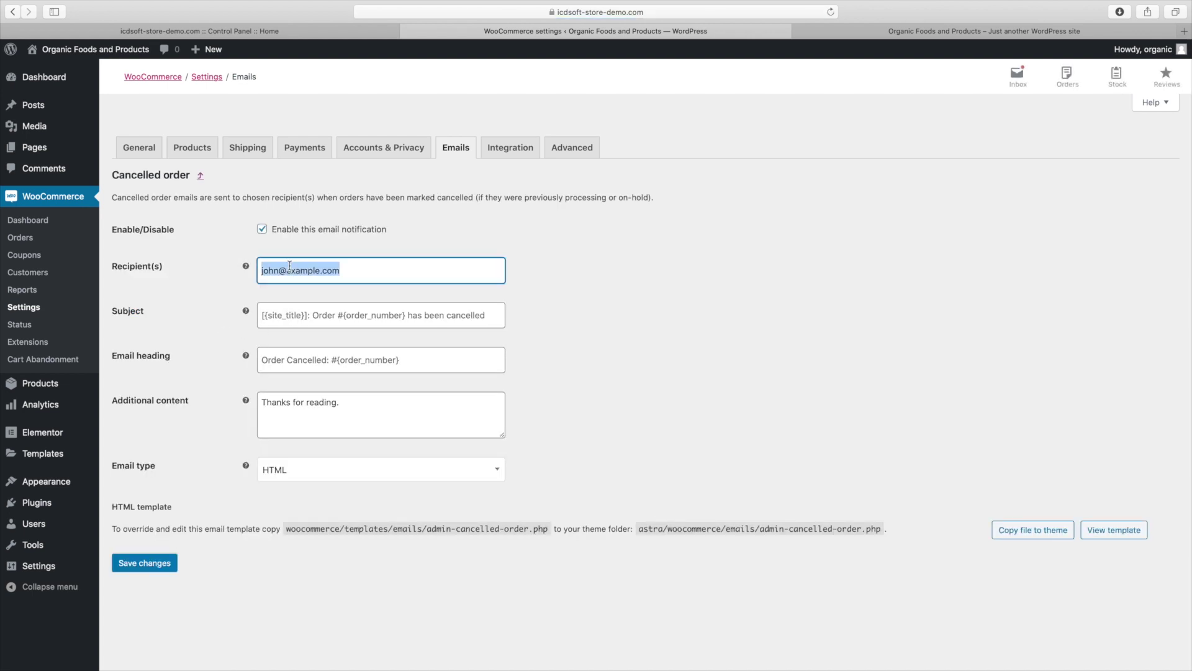
right_click(289, 268)
left_click(315, 325)
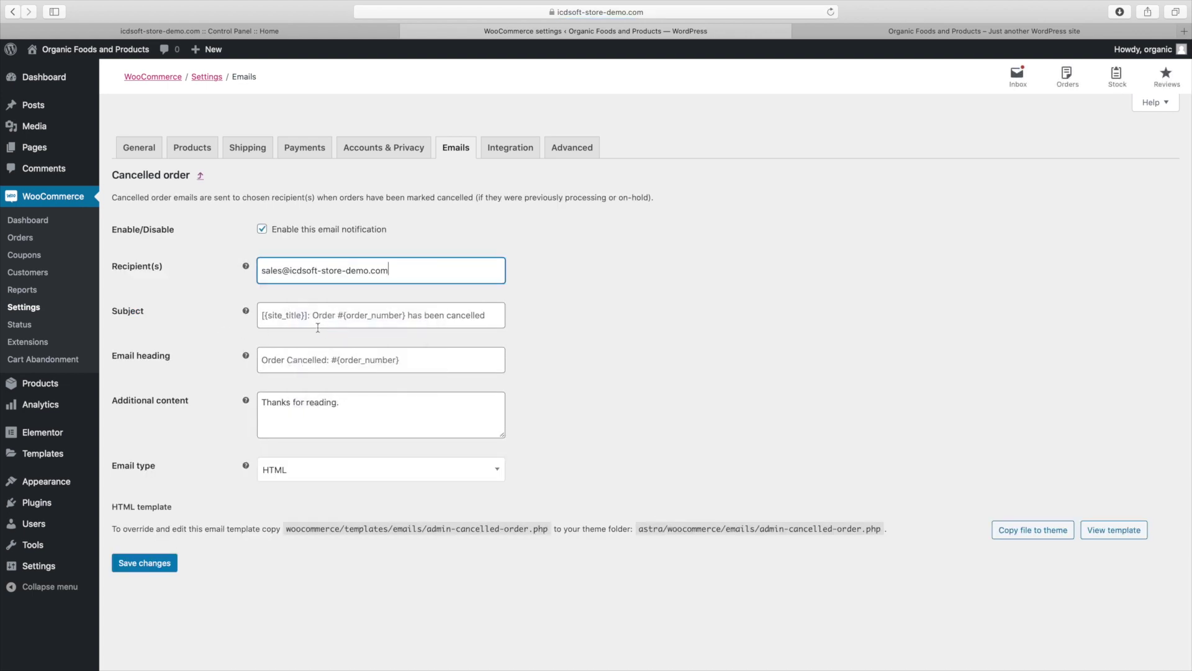
left_click(152, 562)
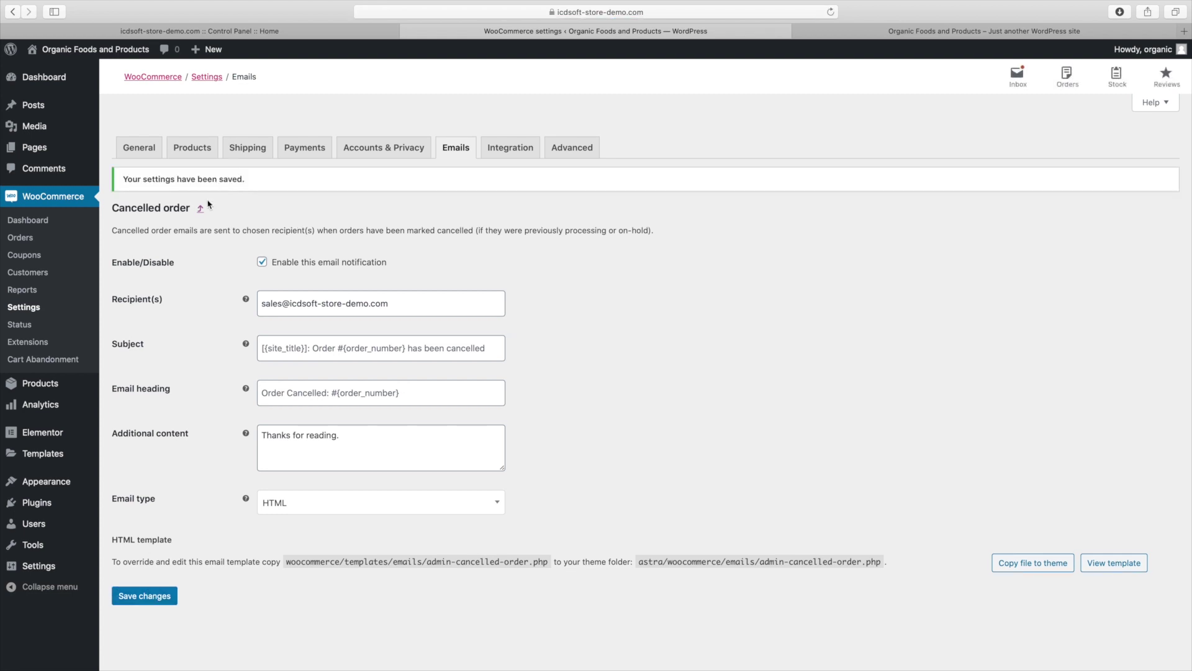
Replace the Failed order email recipient with the sales address and save
left_click(200, 210)
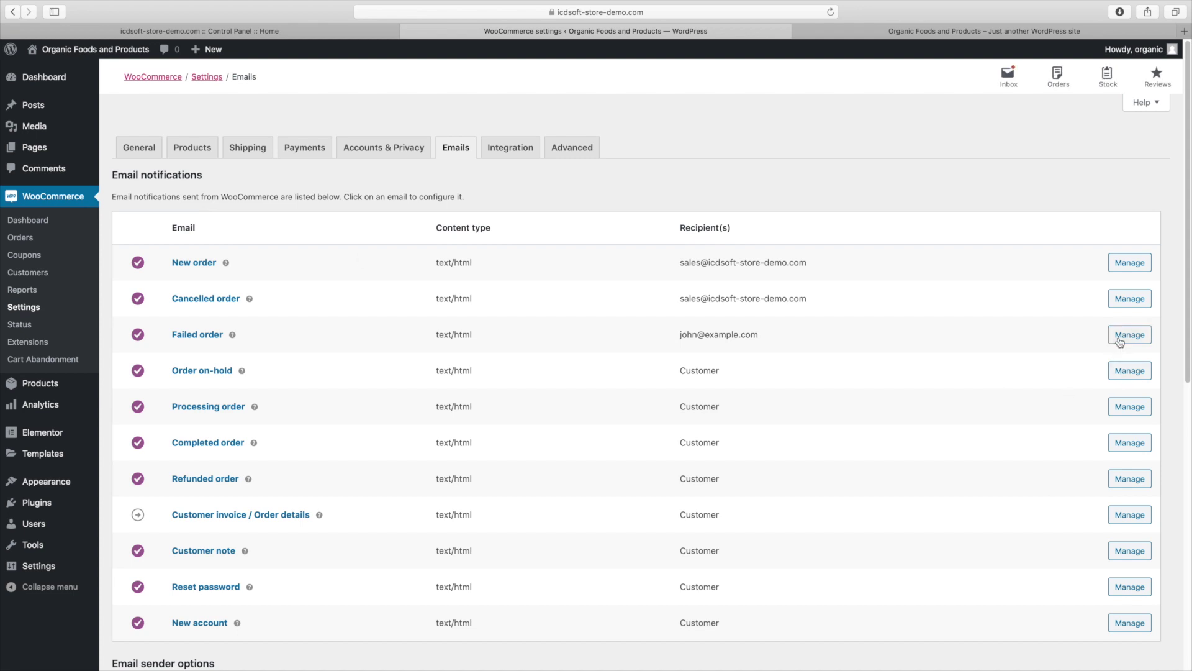
left_click(1119, 338)
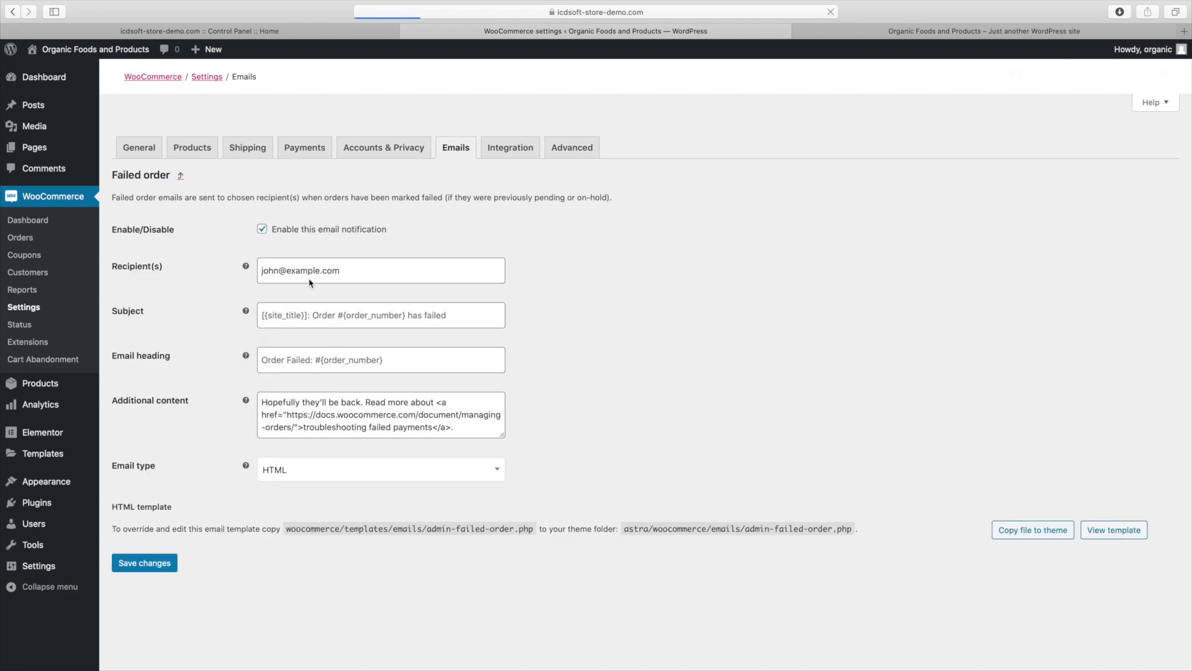
triple_click(309, 279)
right_click(310, 272)
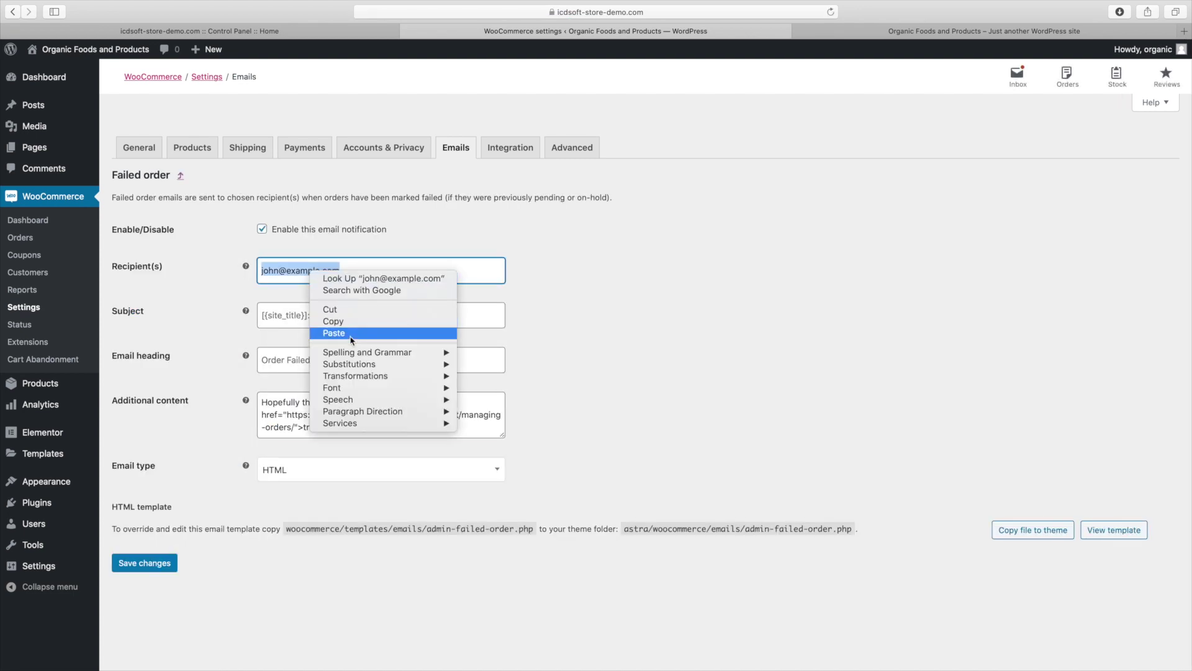
left_click(334, 334)
left_click(155, 564)
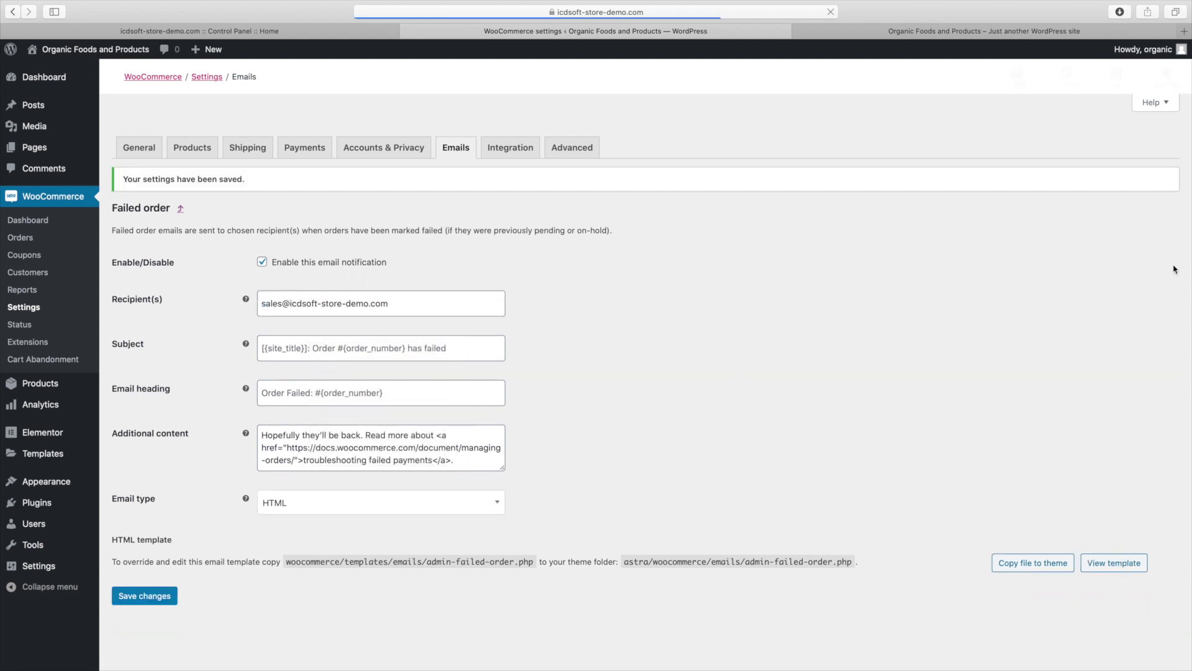
Paste the sales address as the email sender's From address and save
left_click(181, 210)
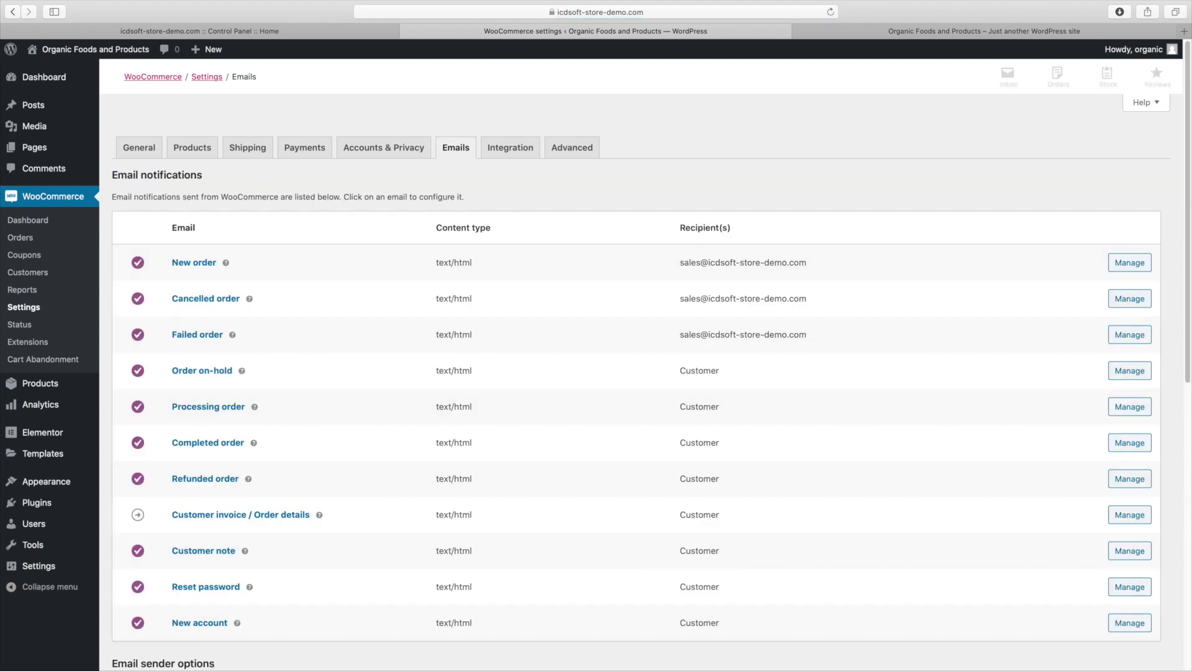
scroll(620, 372, "down", 5)
scroll(300, 426, "down", 3)
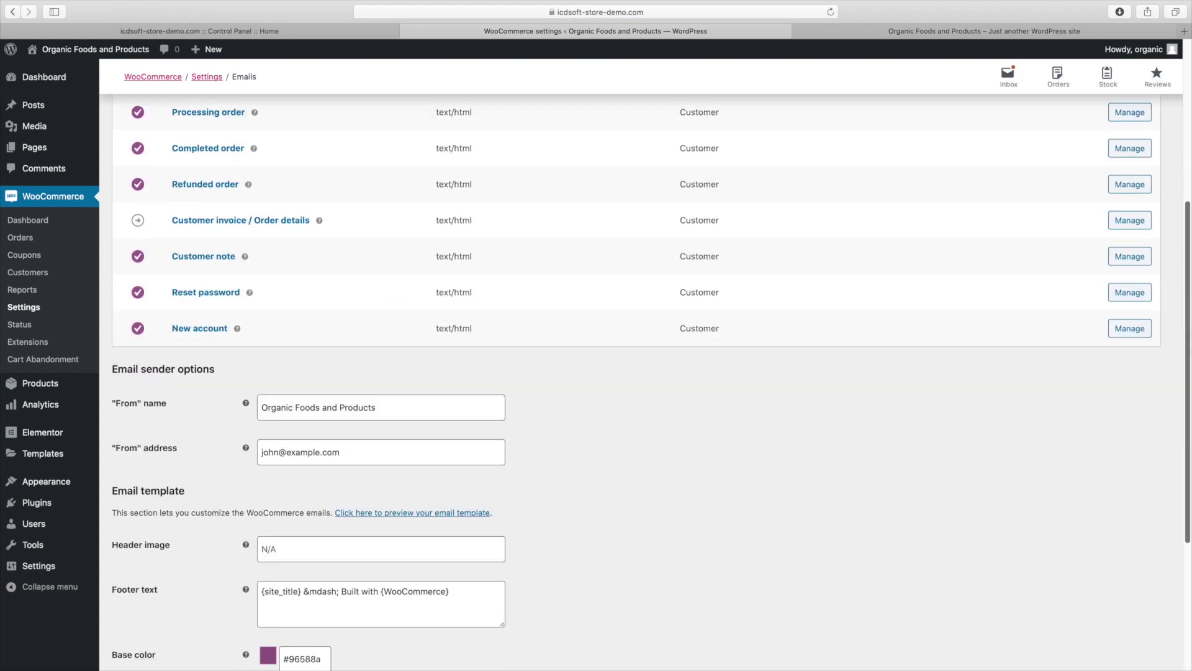
triple_click(324, 402)
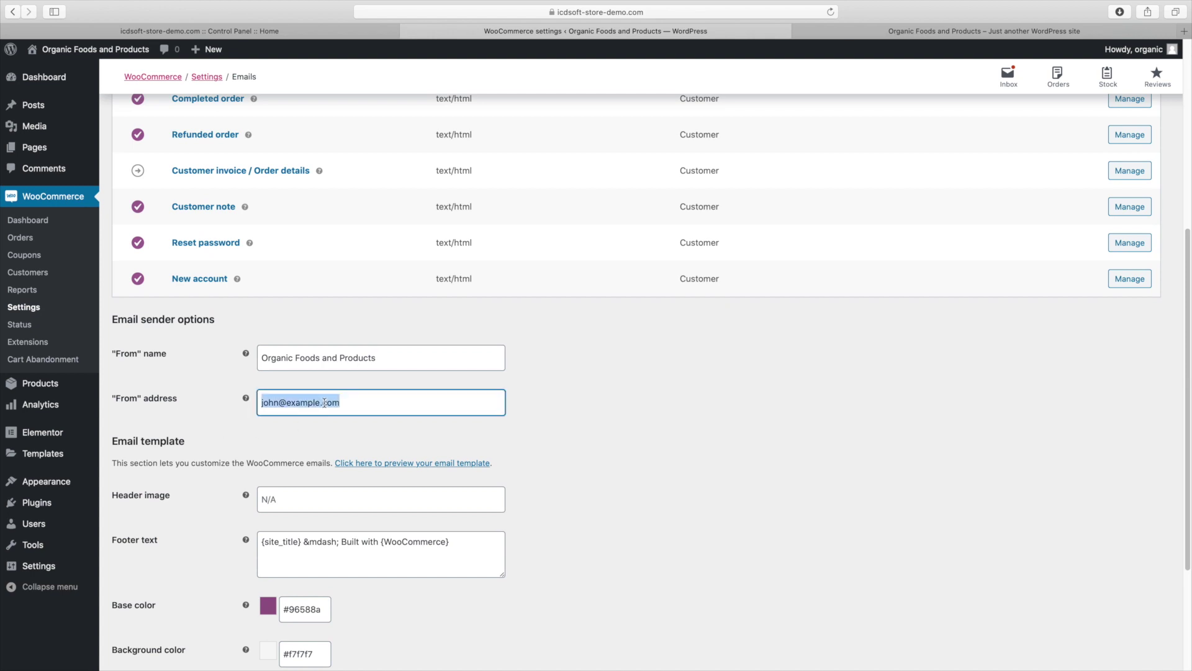
right_click(324, 402)
left_click(363, 462)
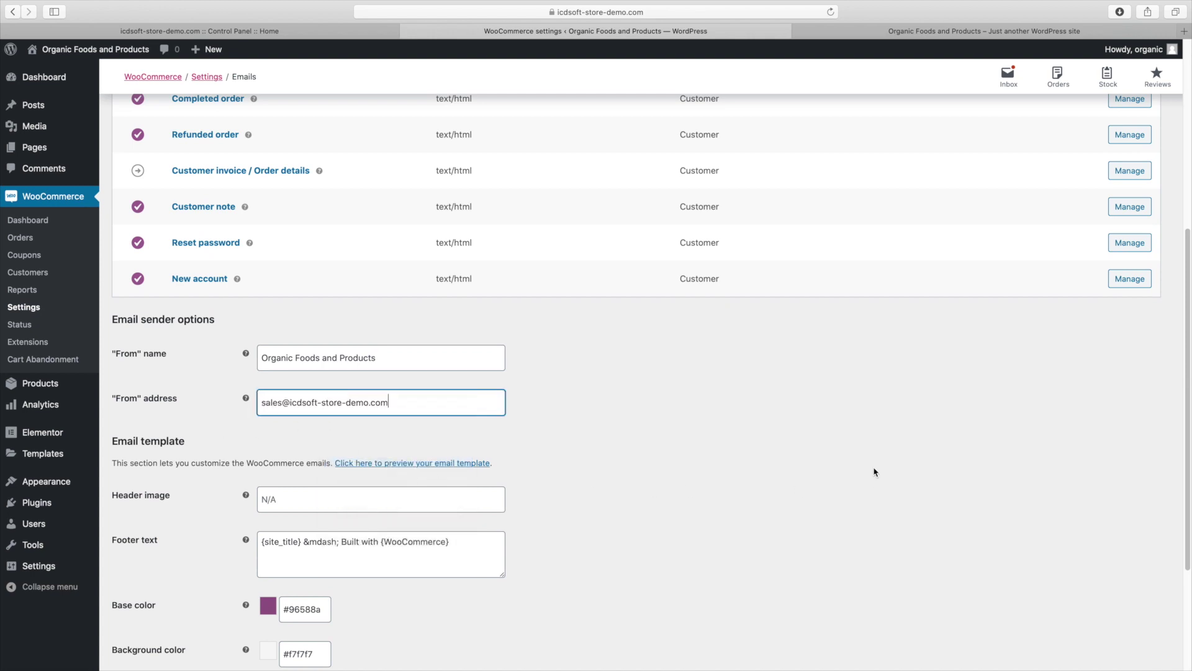
scroll(213, 588, "down", 3)
left_click(172, 601)
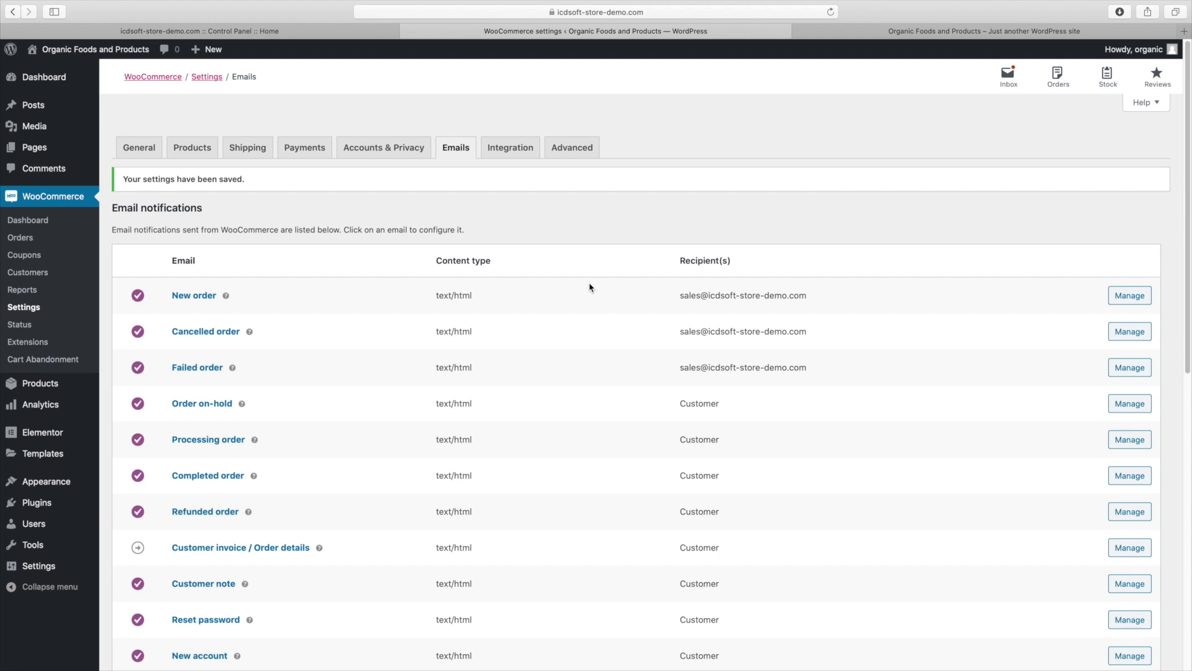
Create the sales mailbox in Mail Manager with a generated strong password, then go Home
left_click(287, 36)
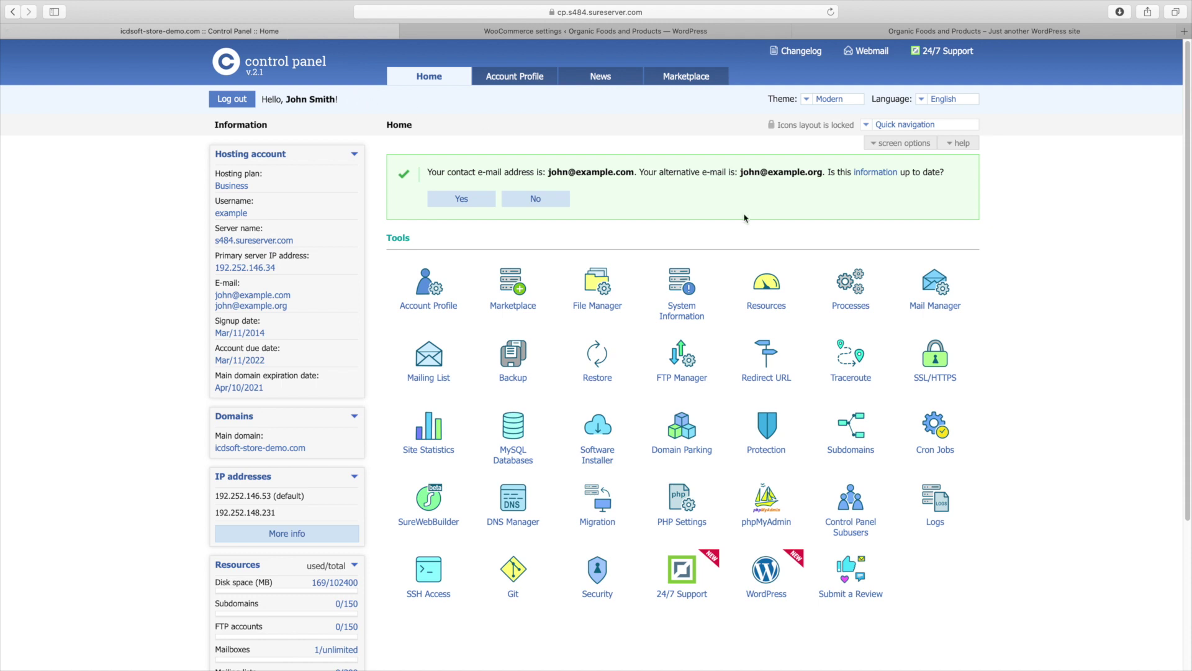
left_click(941, 297)
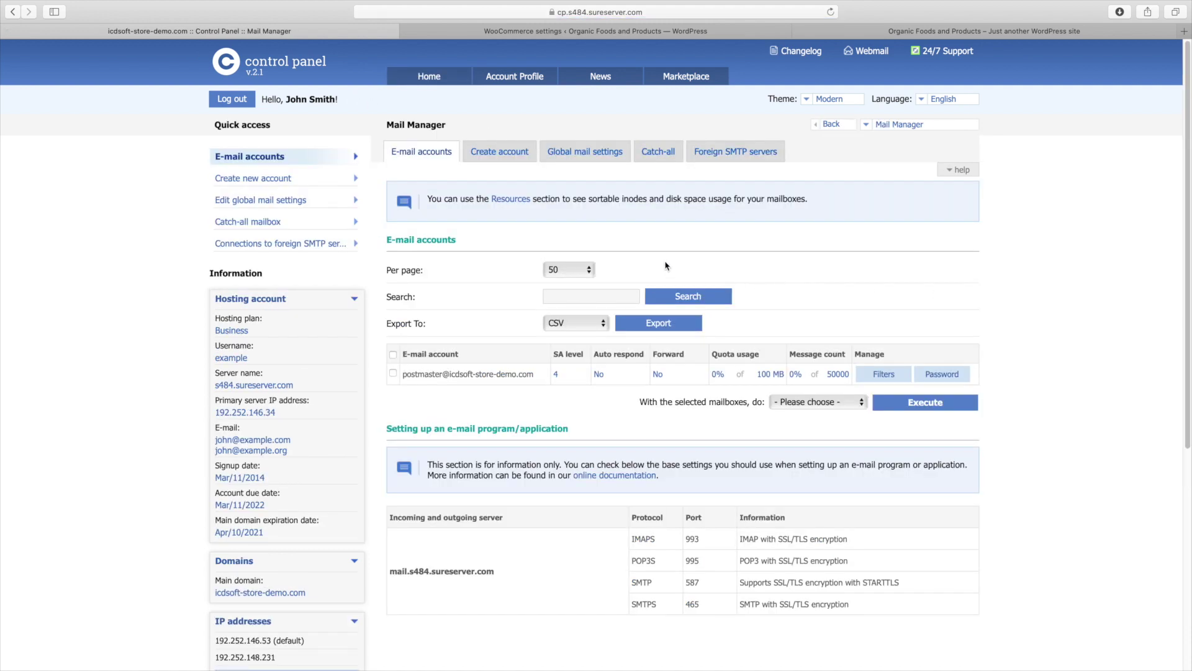
left_click(498, 160)
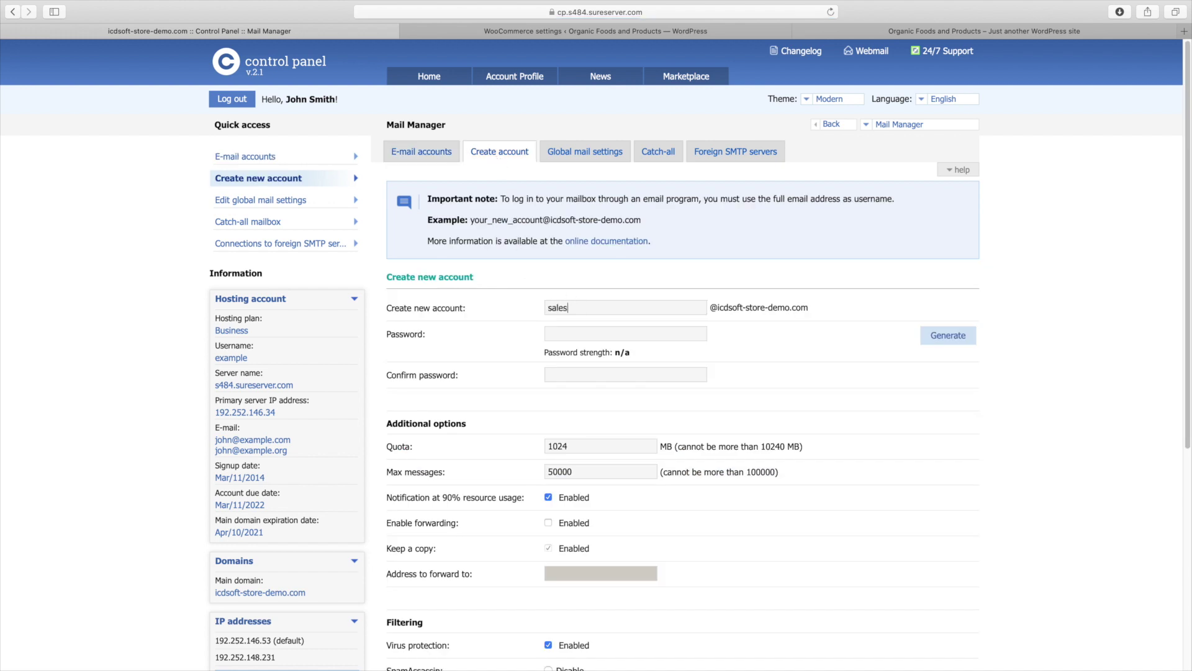
left_click(928, 340)
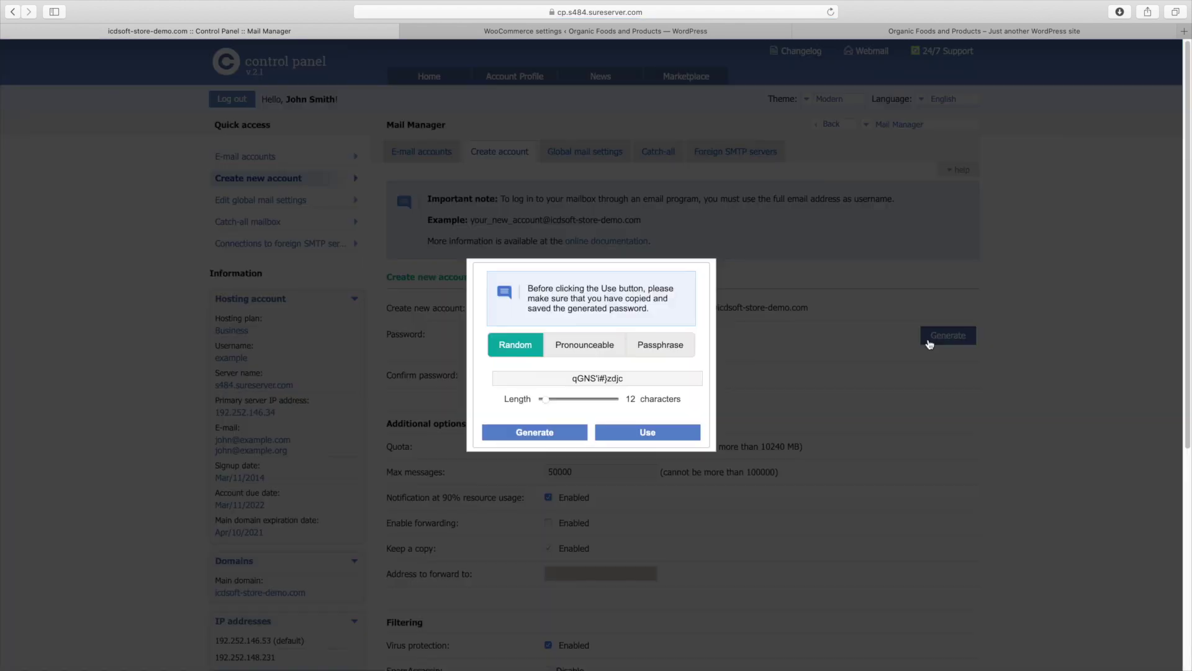
left_click(683, 438)
scroll(1187, 491, "down", 5)
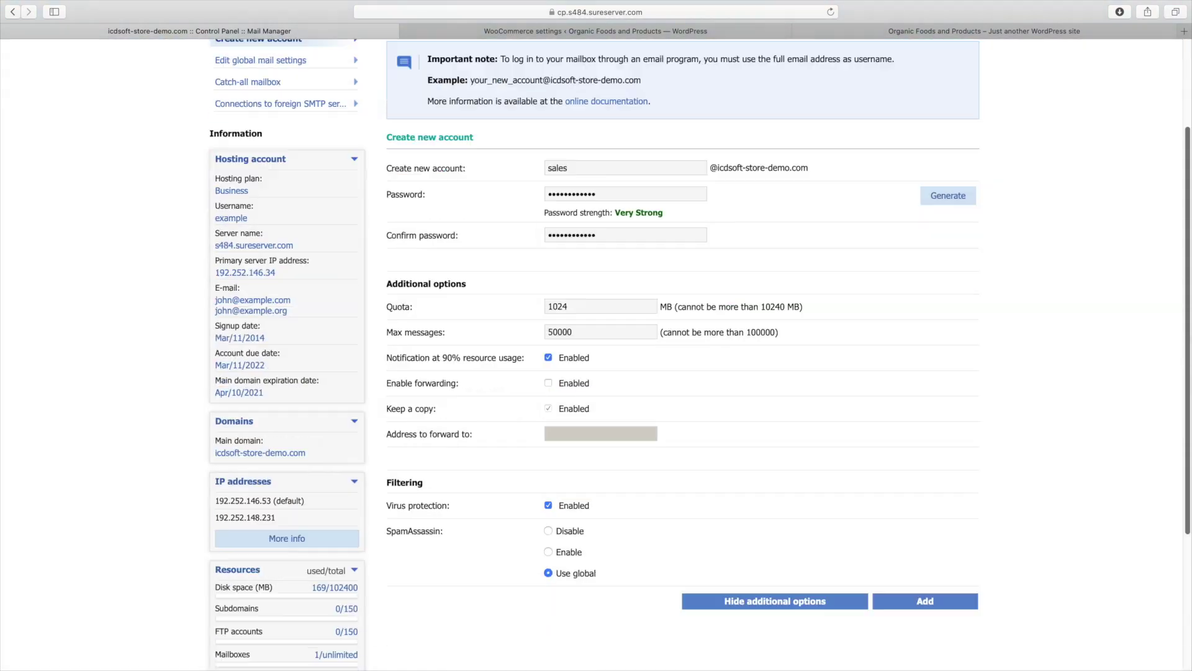
left_click(951, 477)
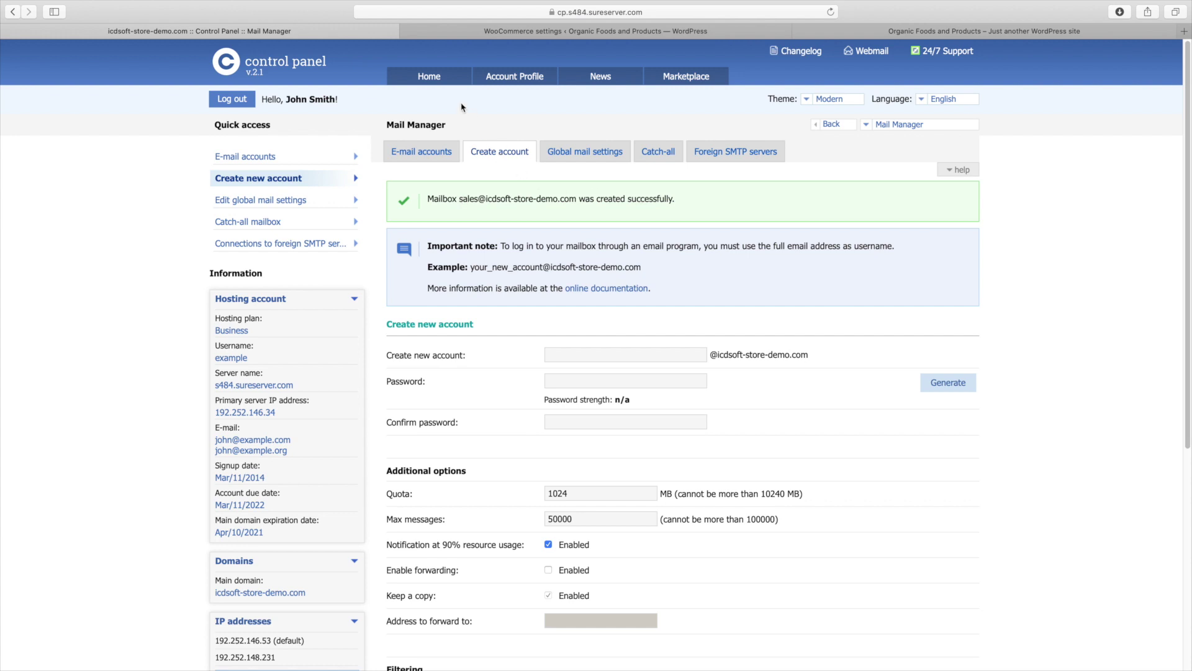
left_click(444, 80)
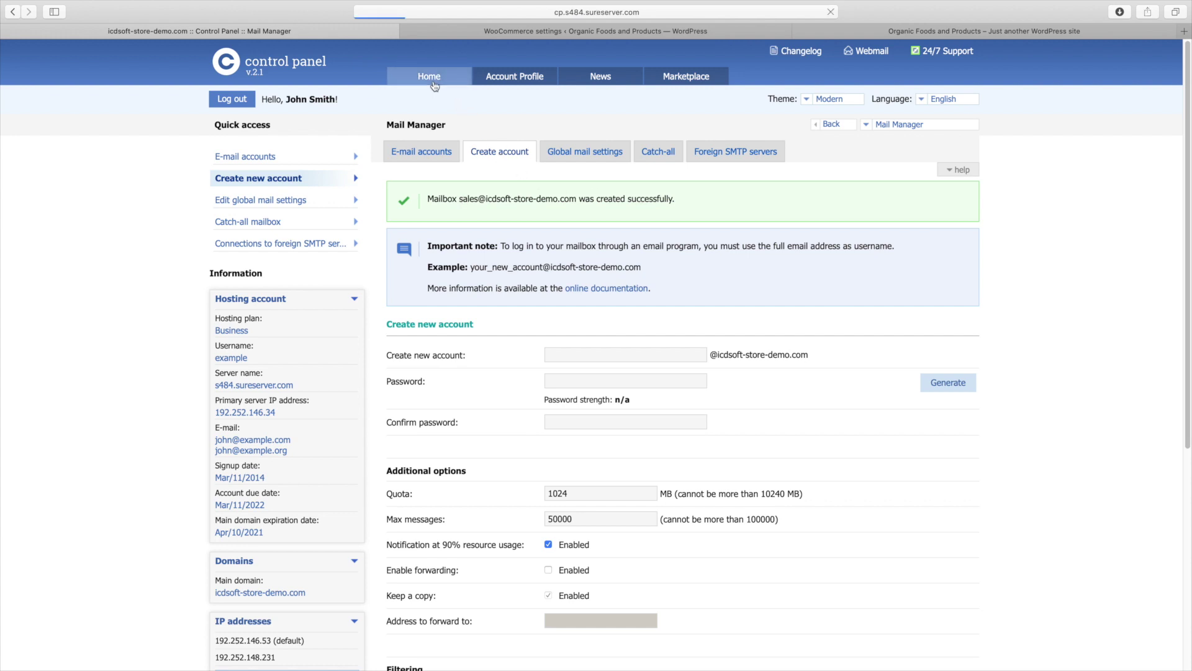
scroll(916, 186, "down", 3)
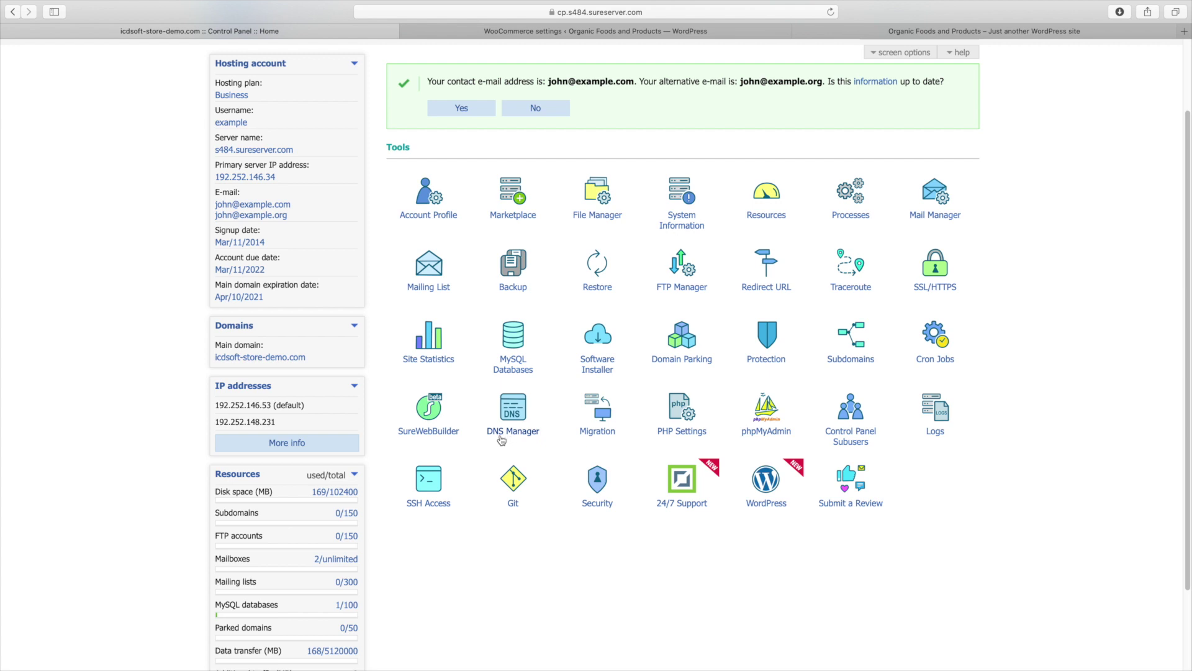
Enable SPF protection in DNS Manager to add the domain's v=spf1 TXT record
left_click(503, 435)
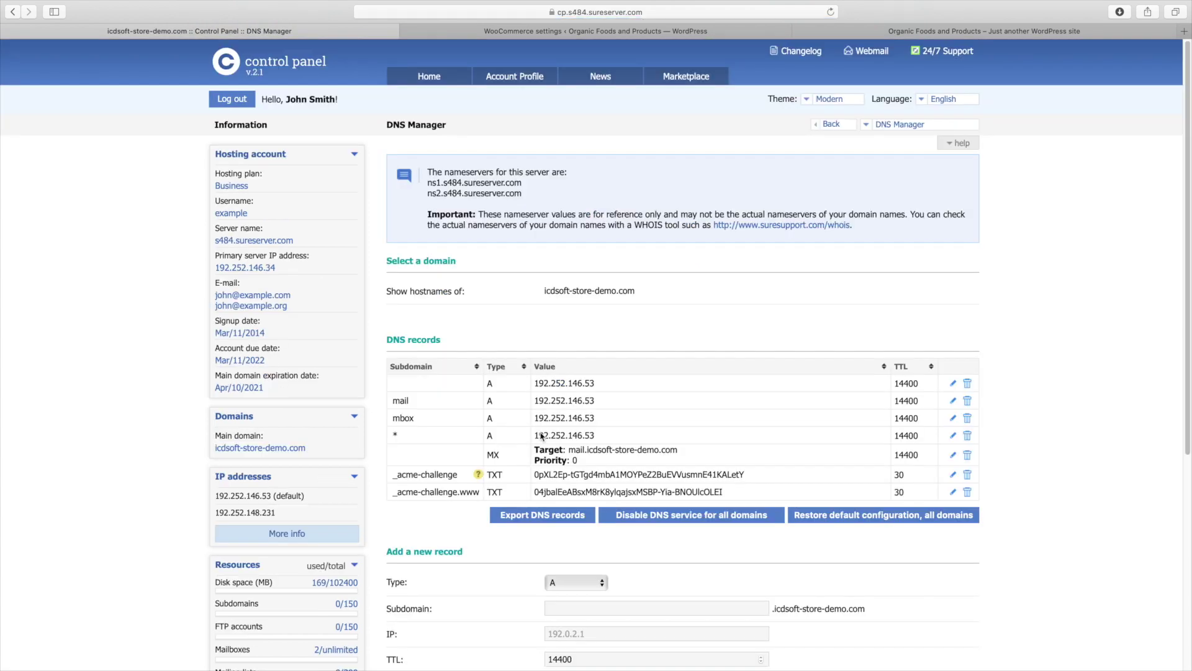
scroll(541, 437, "down", 5)
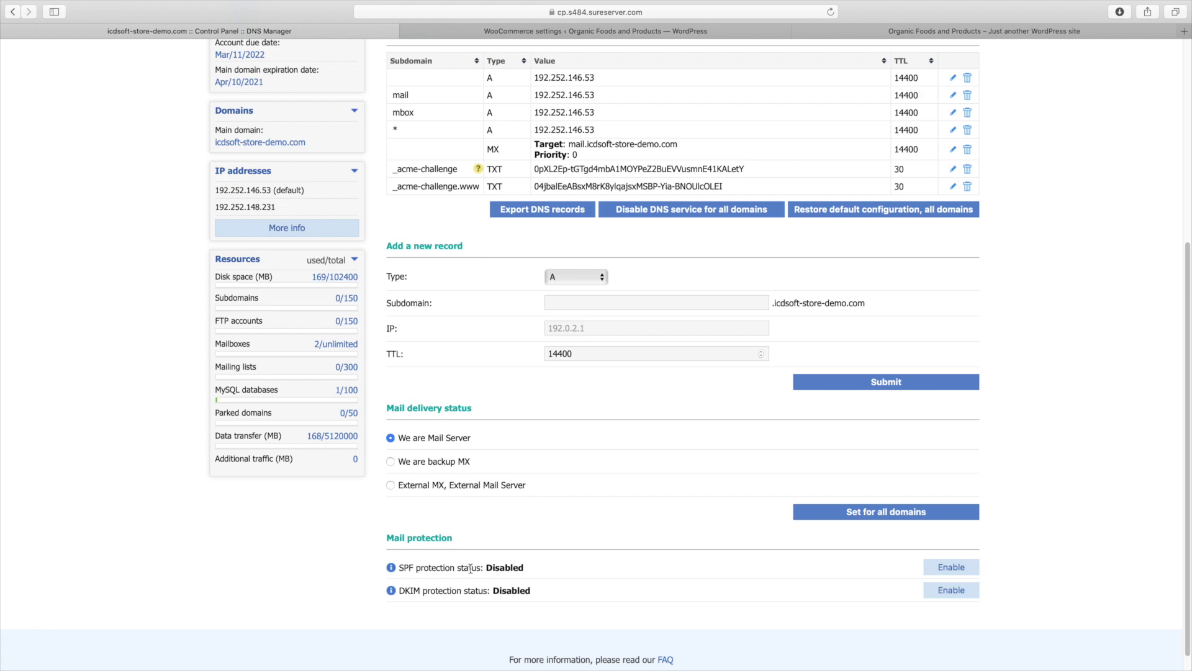
left_click(937, 567)
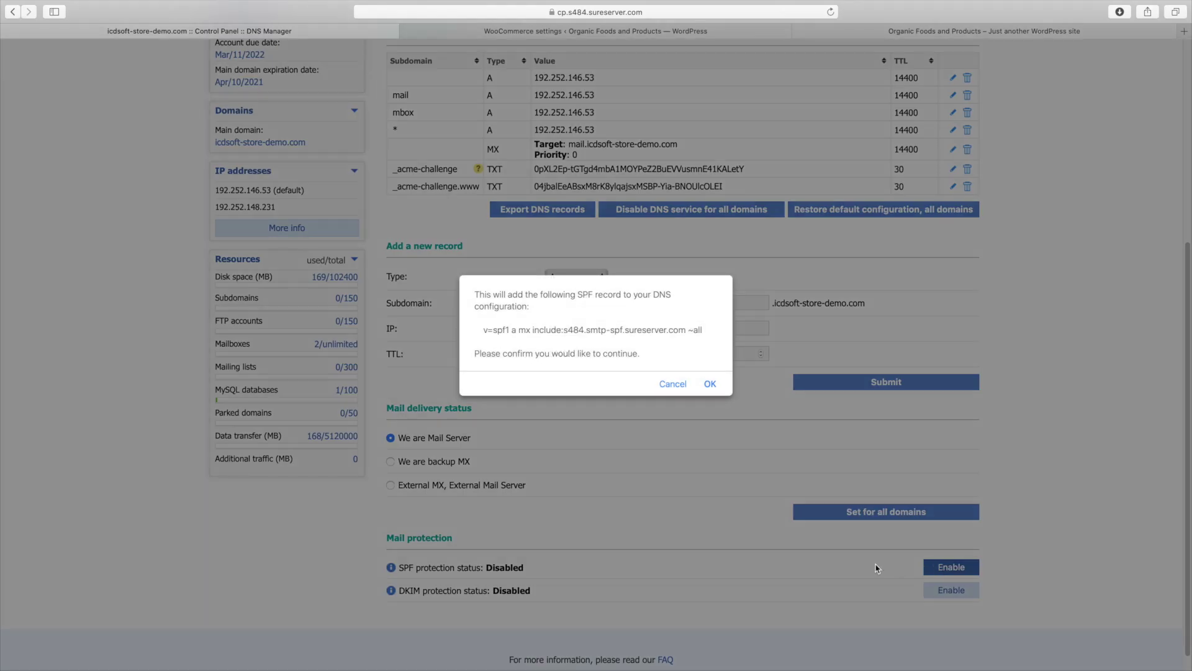
left_click(710, 384)
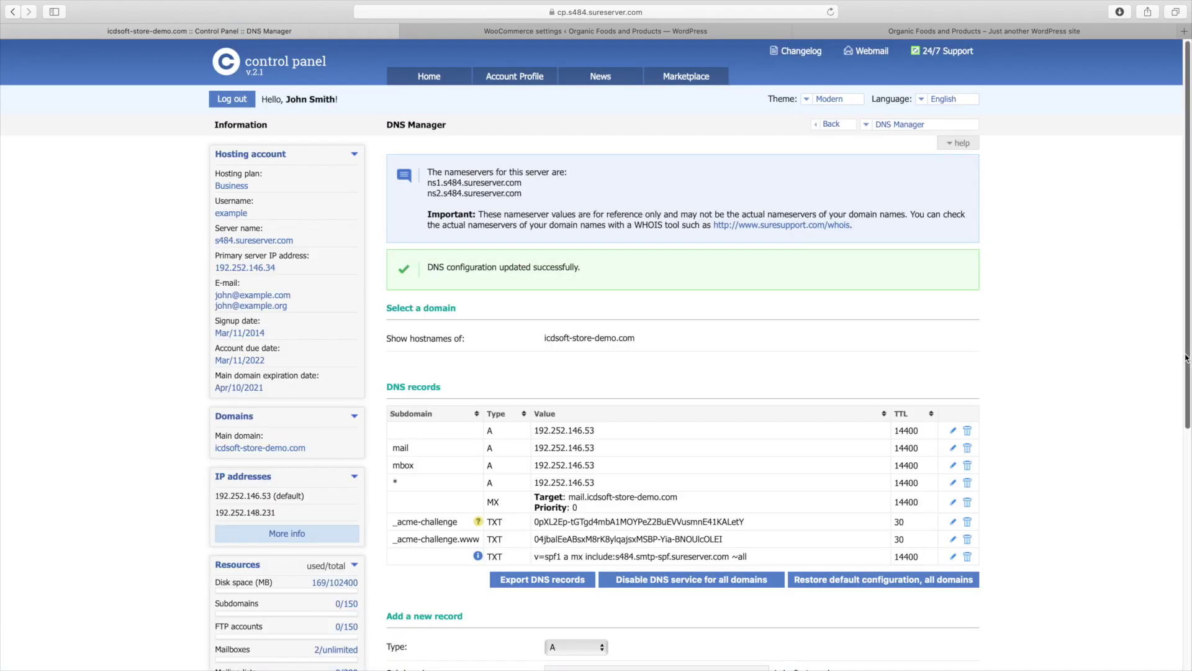
left_click(507, 32)
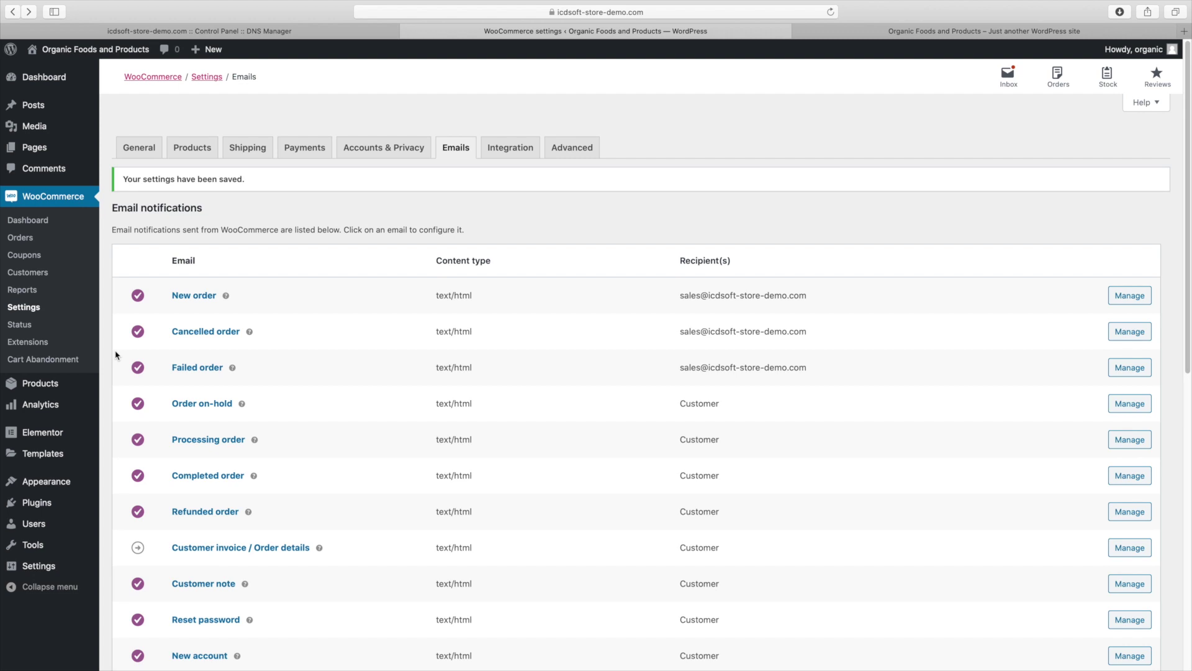
Go to Products > All Products in the admin sidebar
mouse_move(73, 388)
left_click(122, 388)
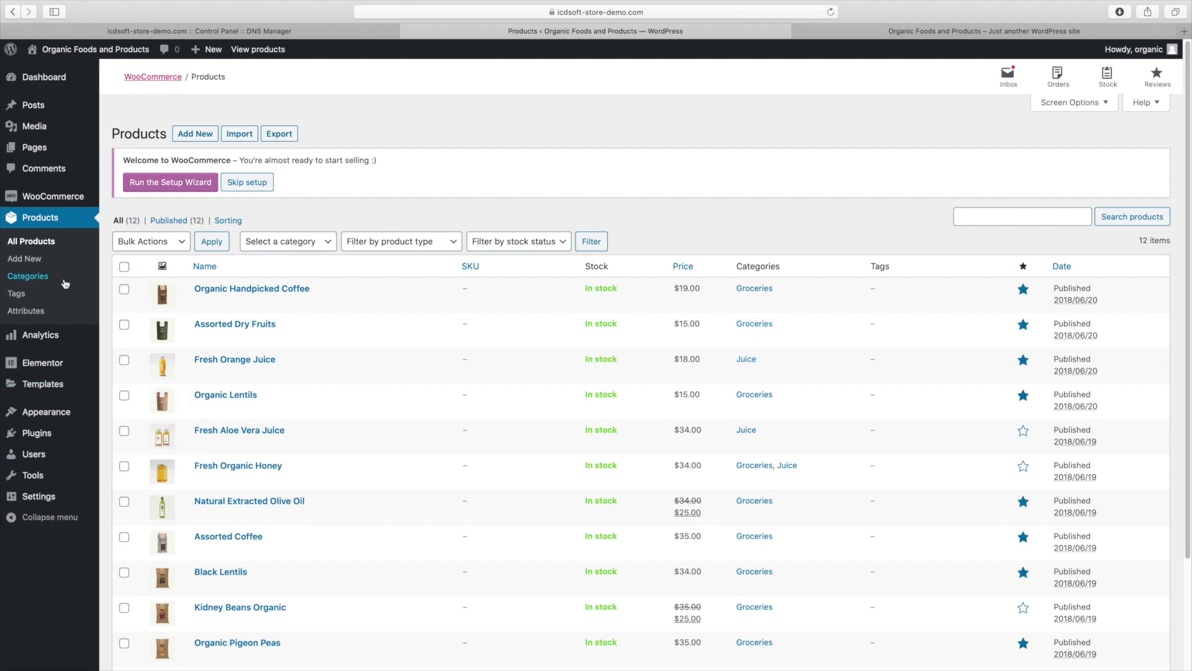
Create a Superfoods product category under Products > Categories
left_click(39, 284)
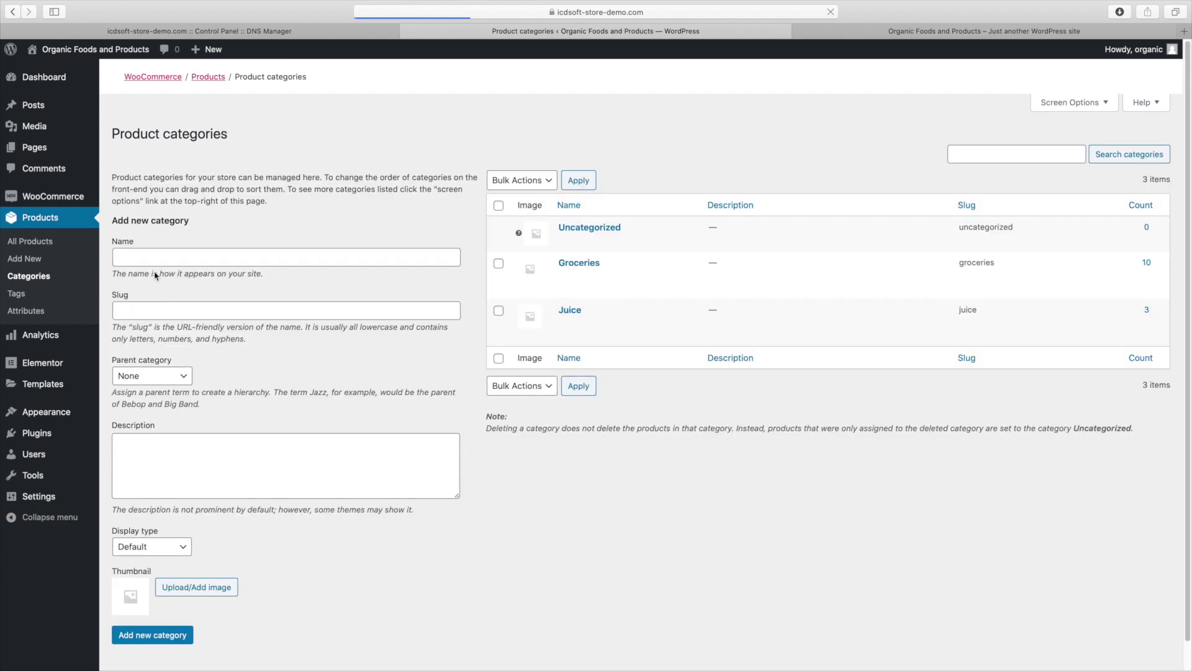
left_click(177, 327)
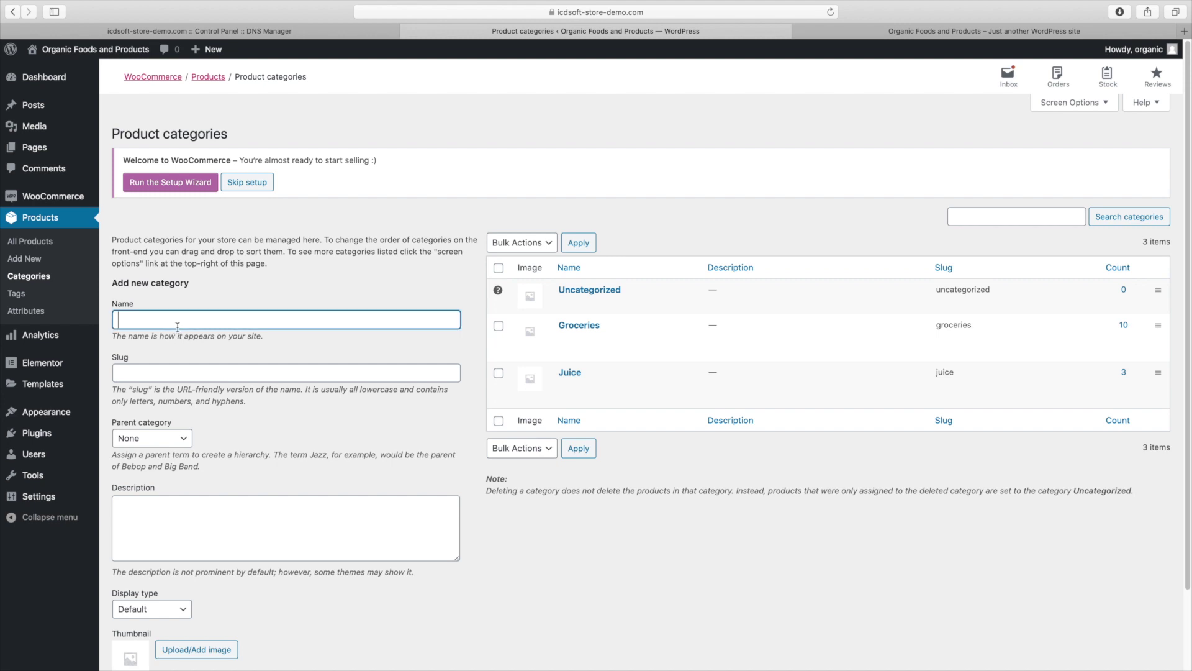
type("Superfoods")
key("Tab")
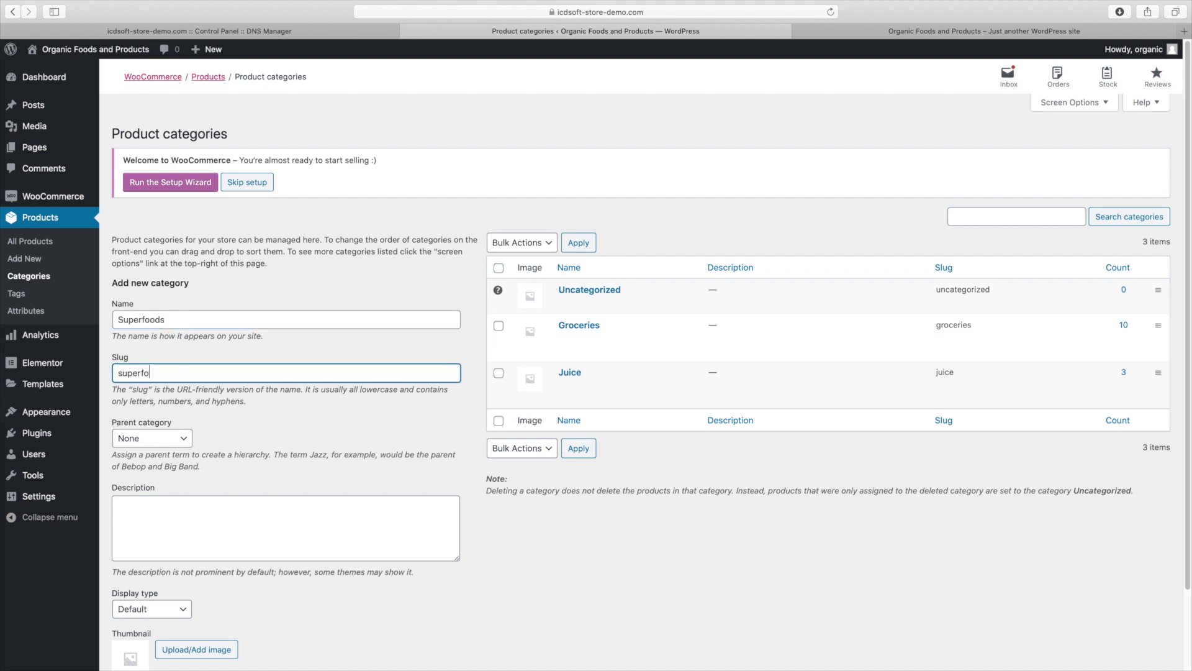
scroll(432, 621, "down", 3)
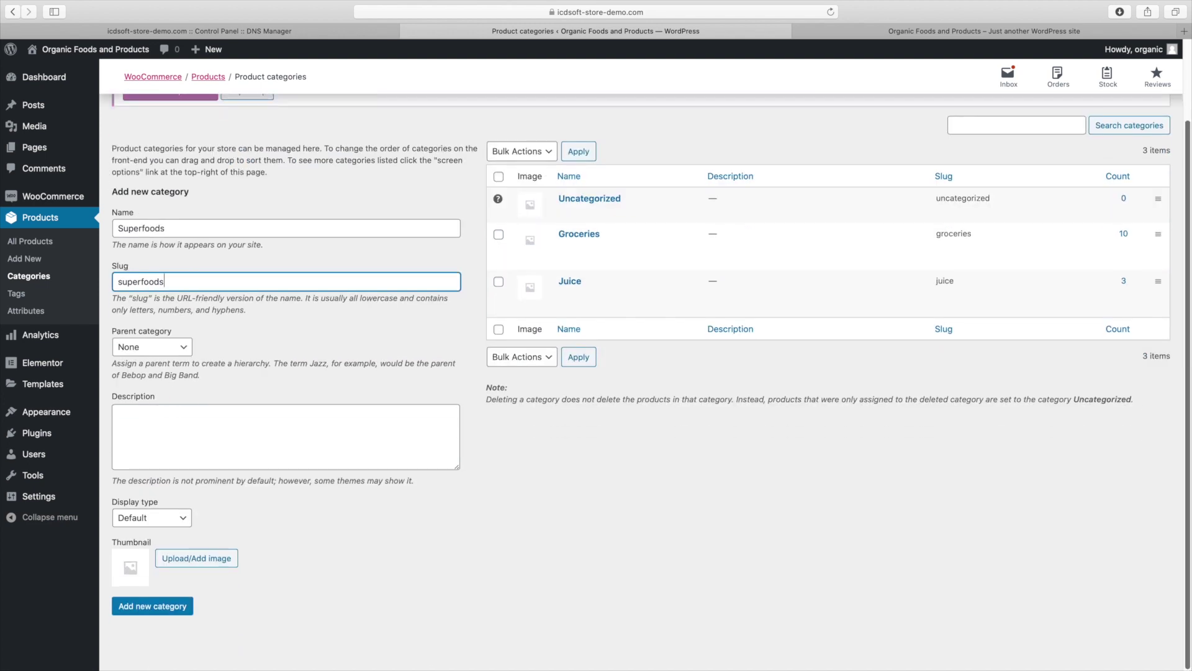
left_click(180, 607)
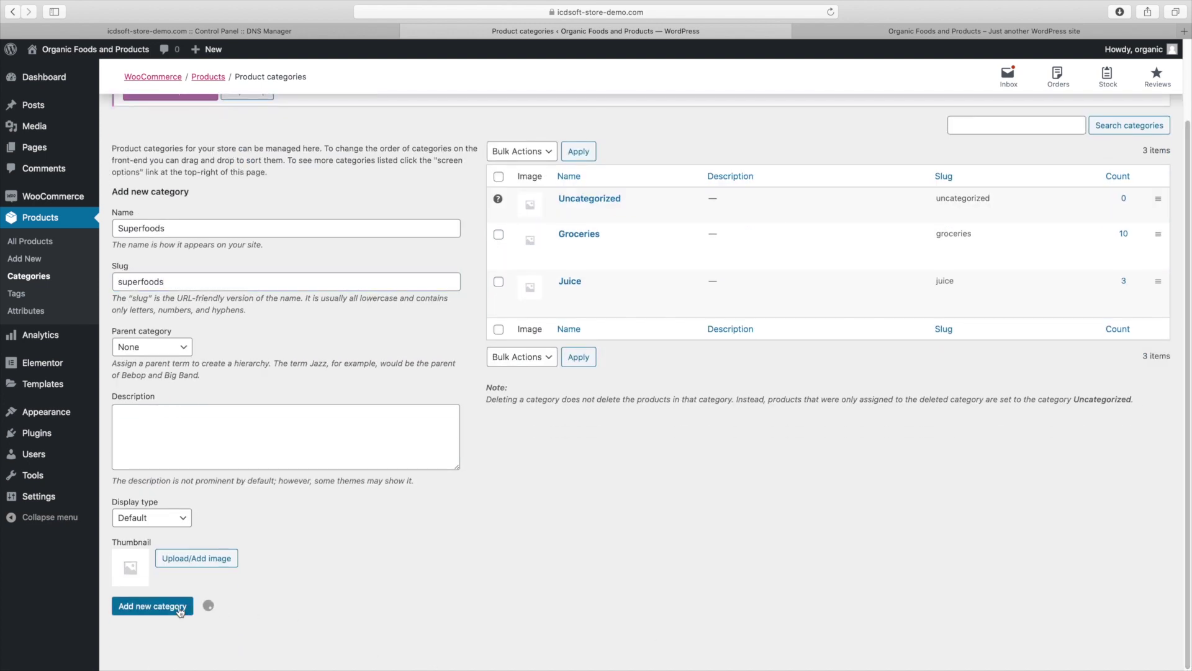
Add a Coffee product category
left_click(201, 231)
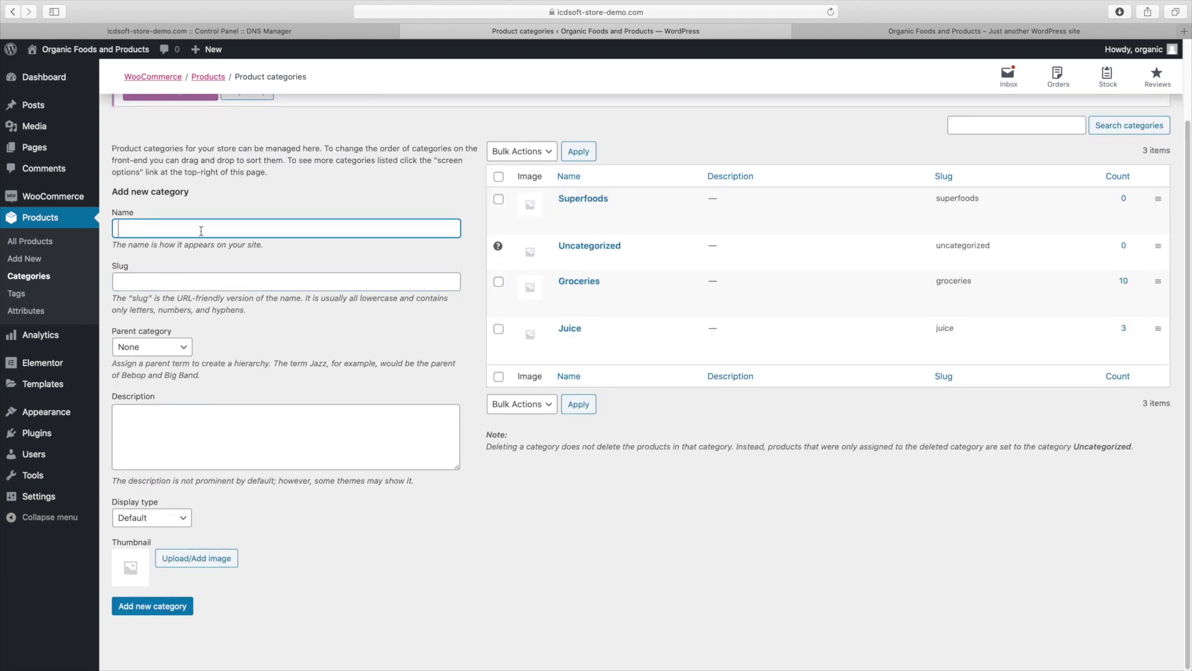
key("Tab")
type("c")
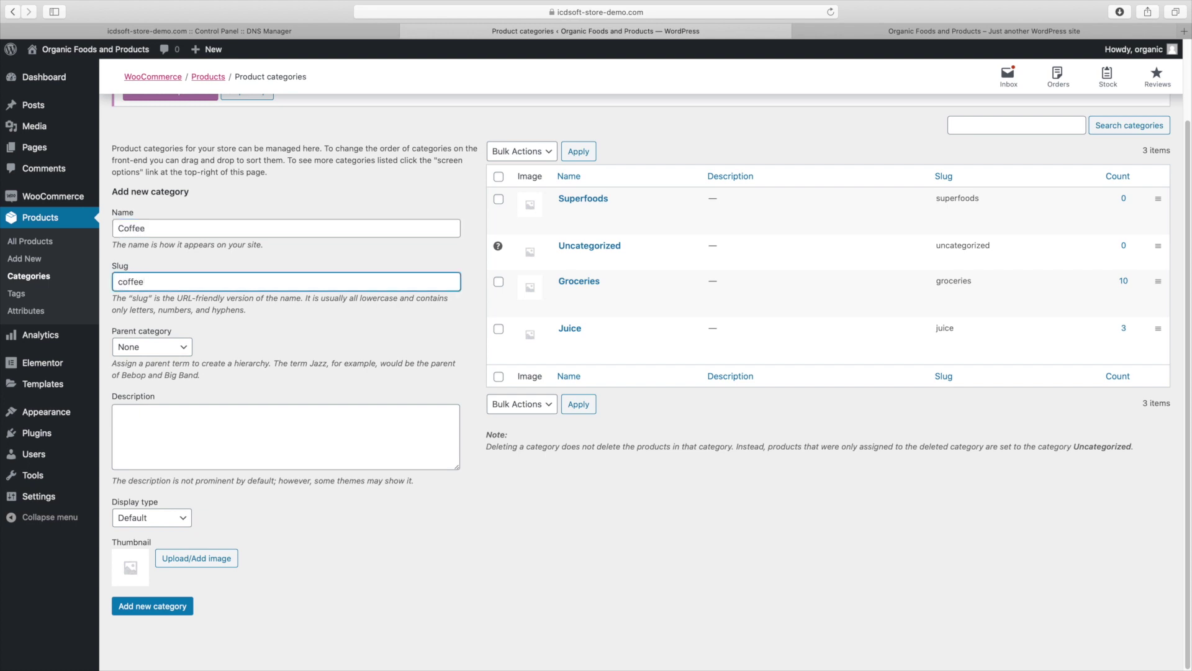
left_click(165, 612)
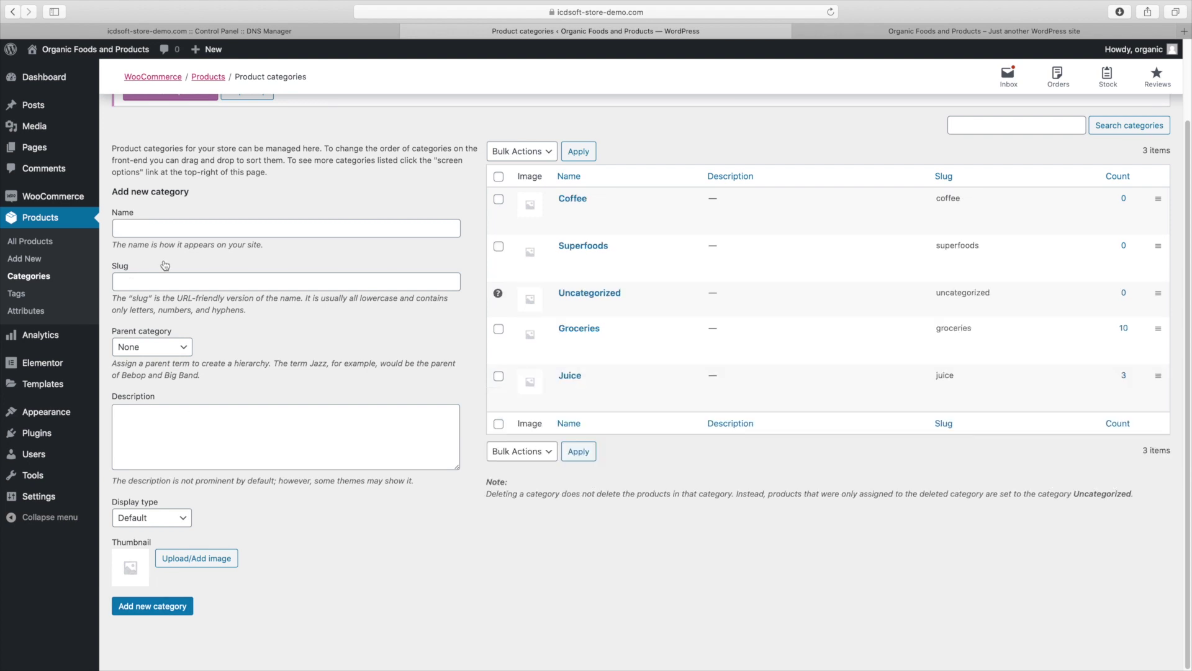
Add a Fruits product category with slug fruits
left_click(157, 231)
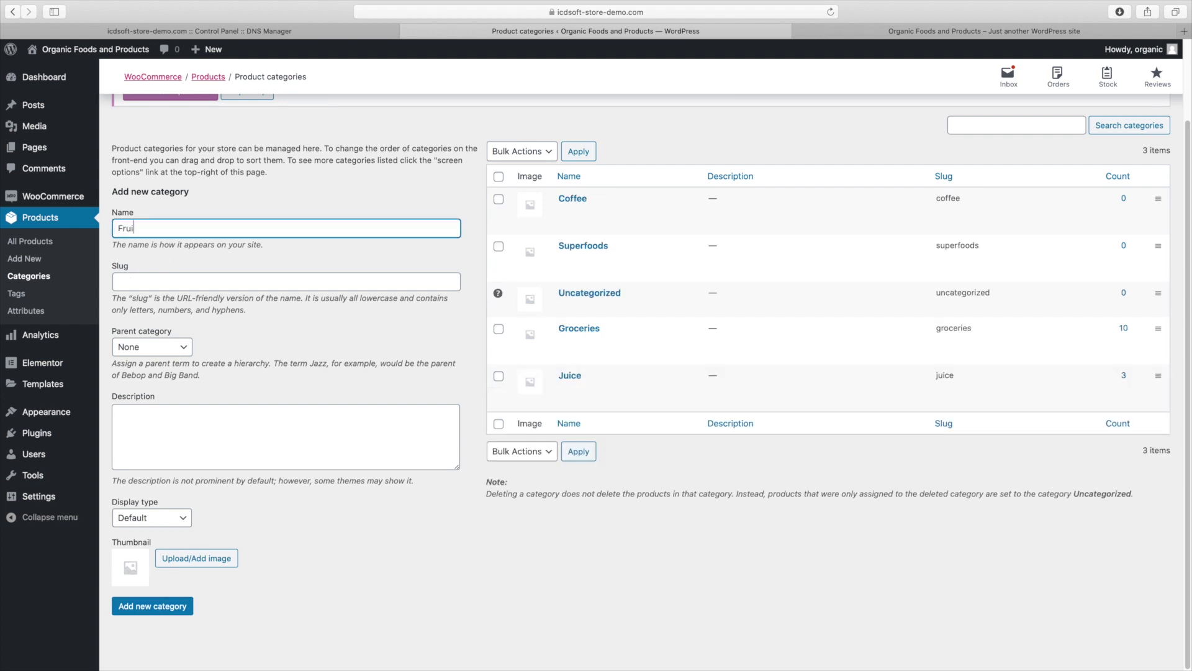
key("Tab")
type("fruits")
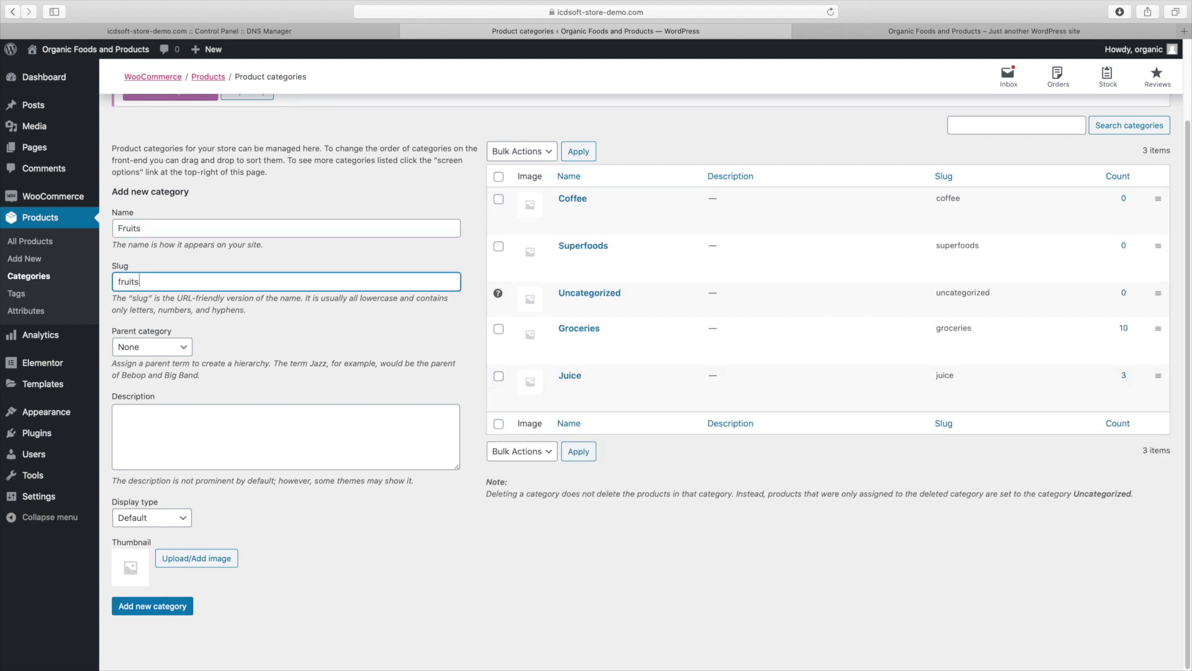
left_click(122, 612)
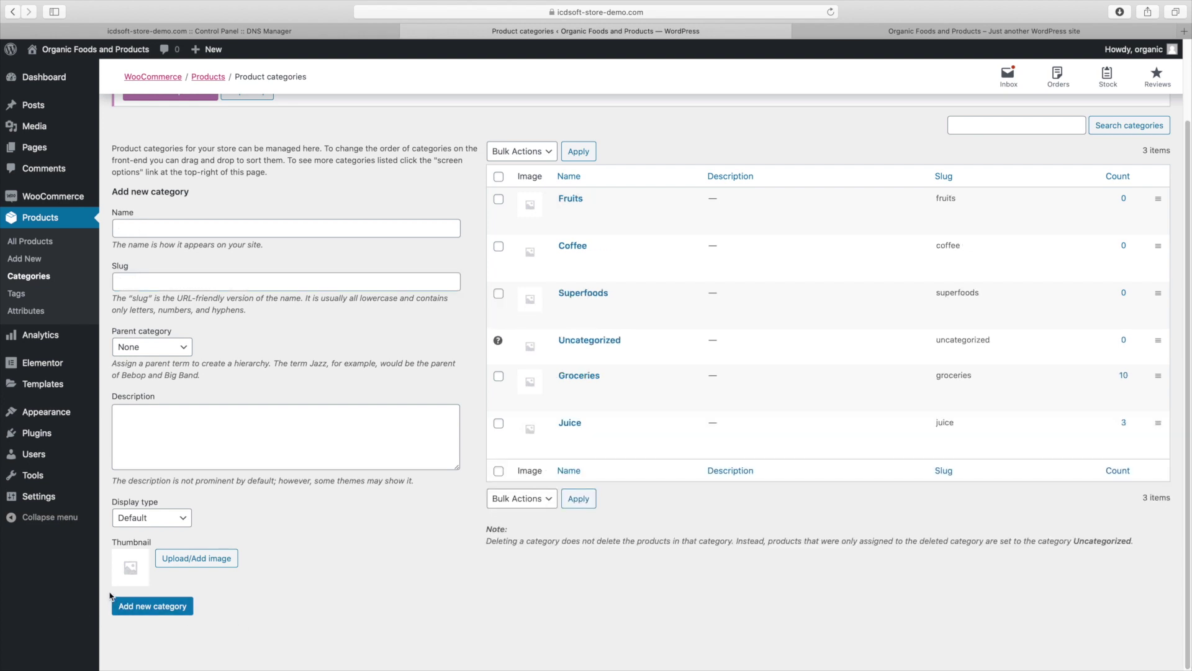
left_click(32, 262)
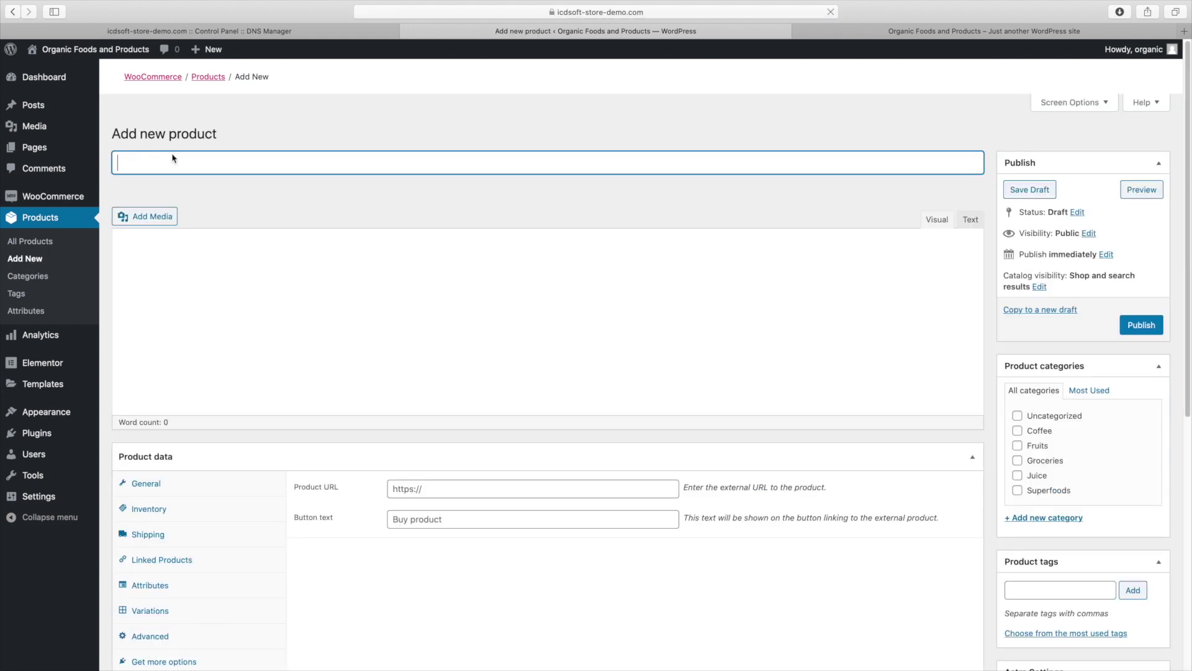
Paste 'raw goji berries (1 pack)' as the new product's name
right_click(174, 163)
left_click(179, 227)
right_click(179, 226)
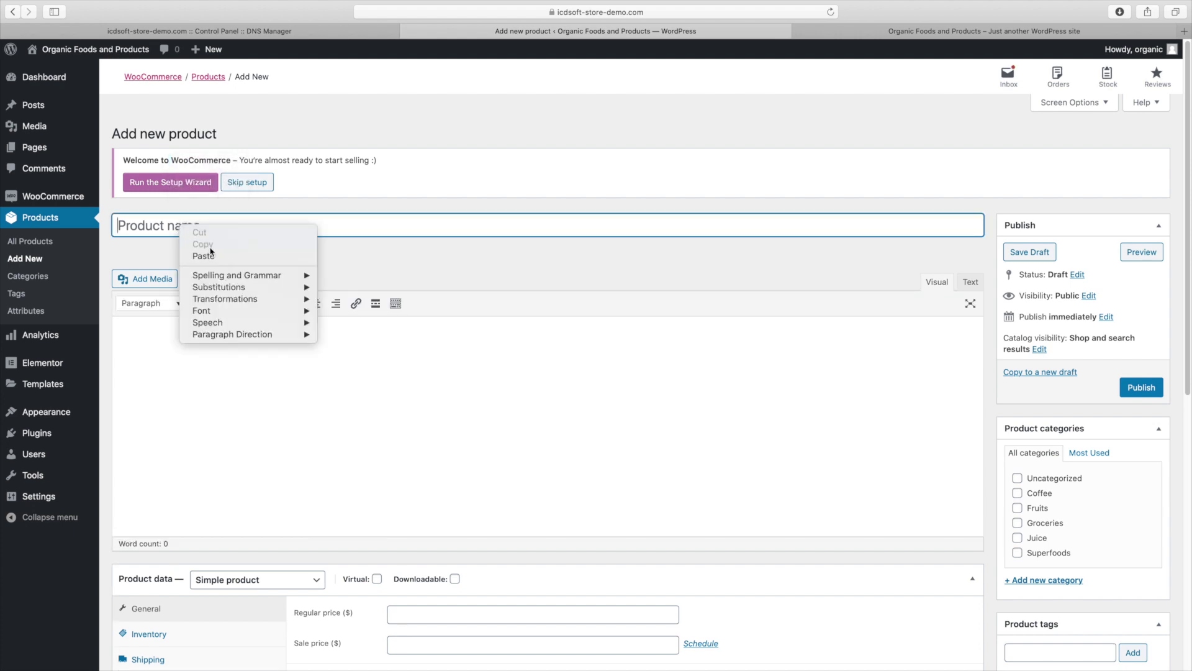
left_click(203, 255)
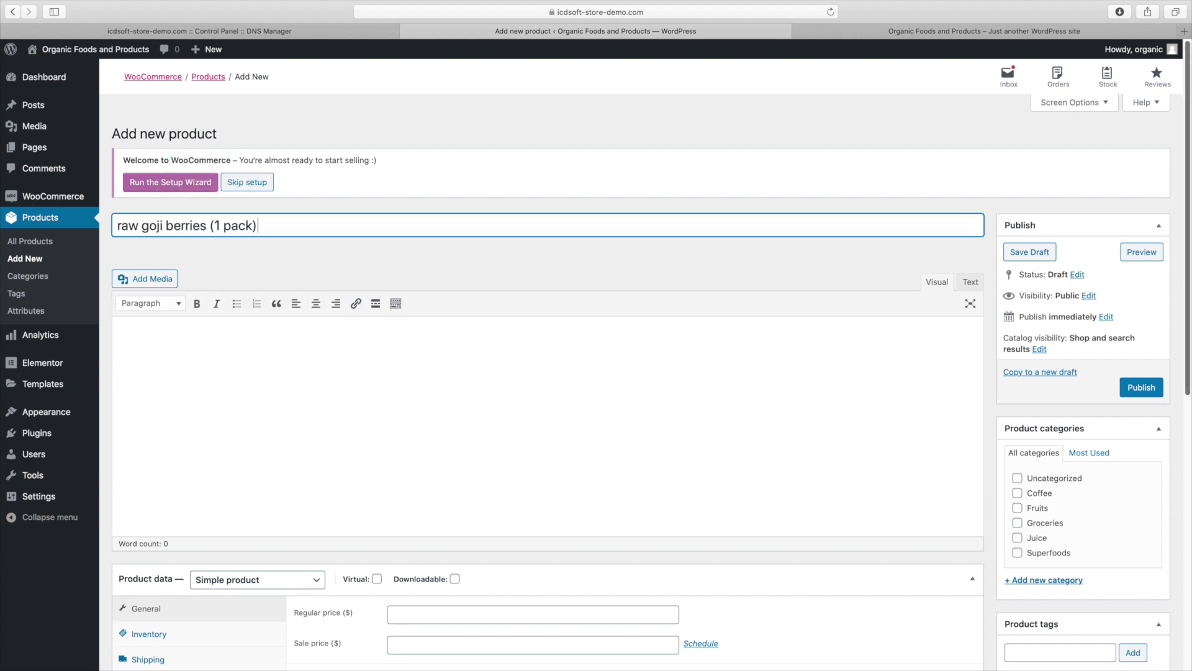
Mark the product as featured in its Catalog visibility settings
scroll(646, 354, "down", 3)
left_click_drag(1191, 451, 1190, 454)
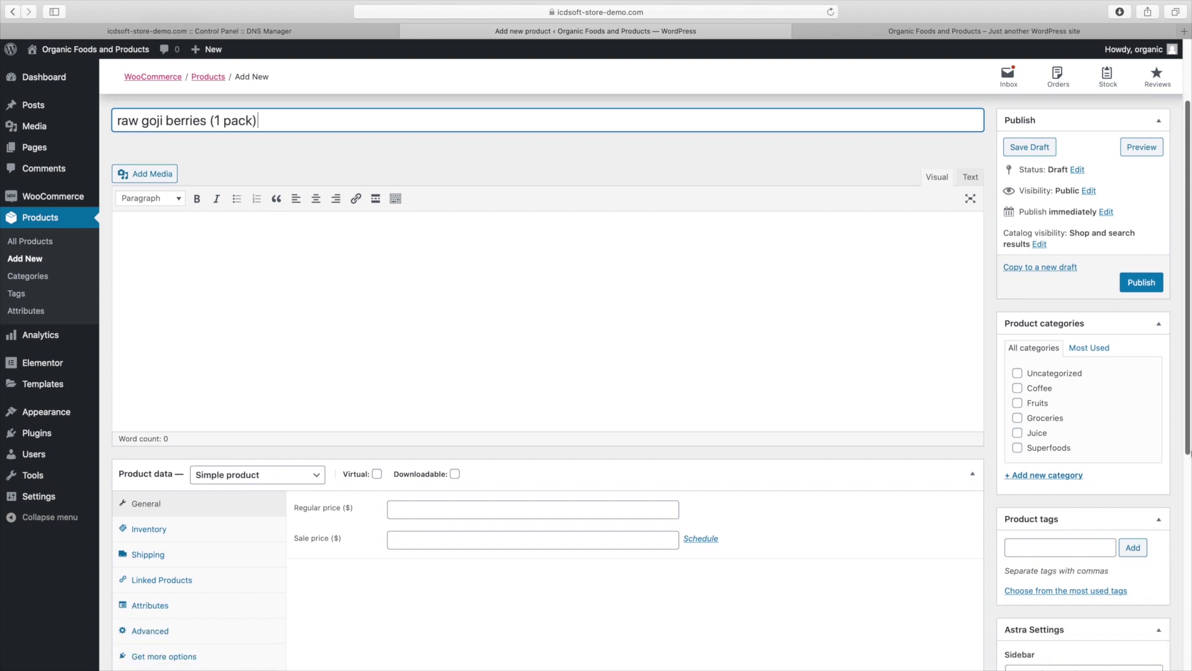
left_click(1042, 246)
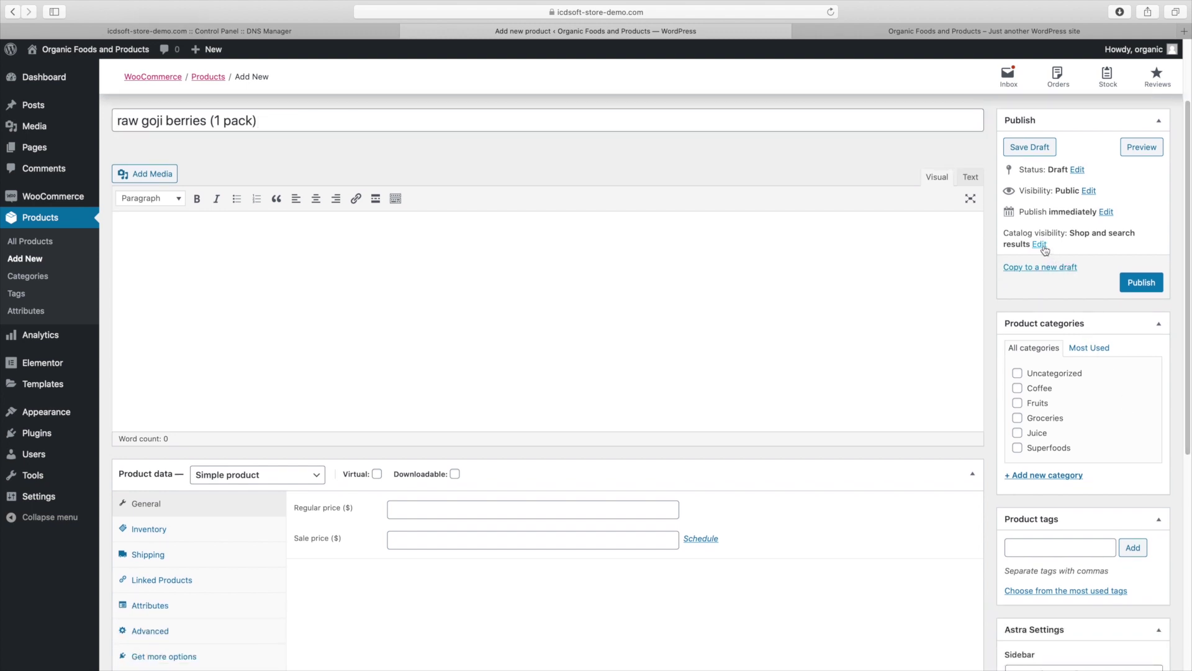
left_click(1065, 348)
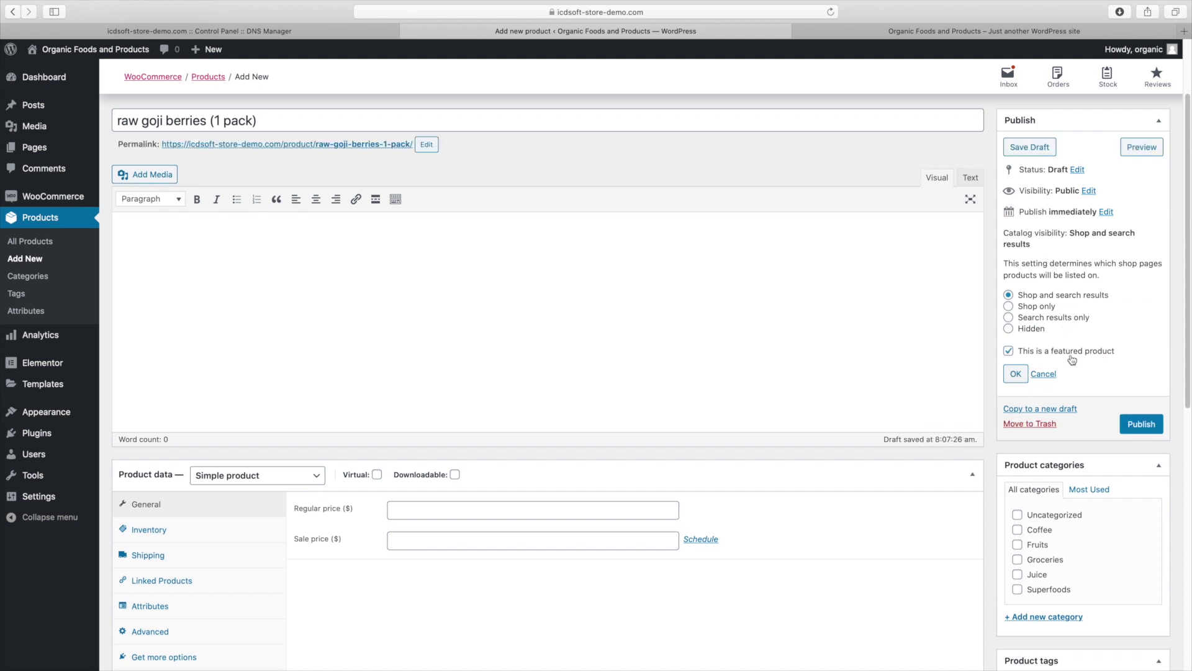
left_click(1023, 375)
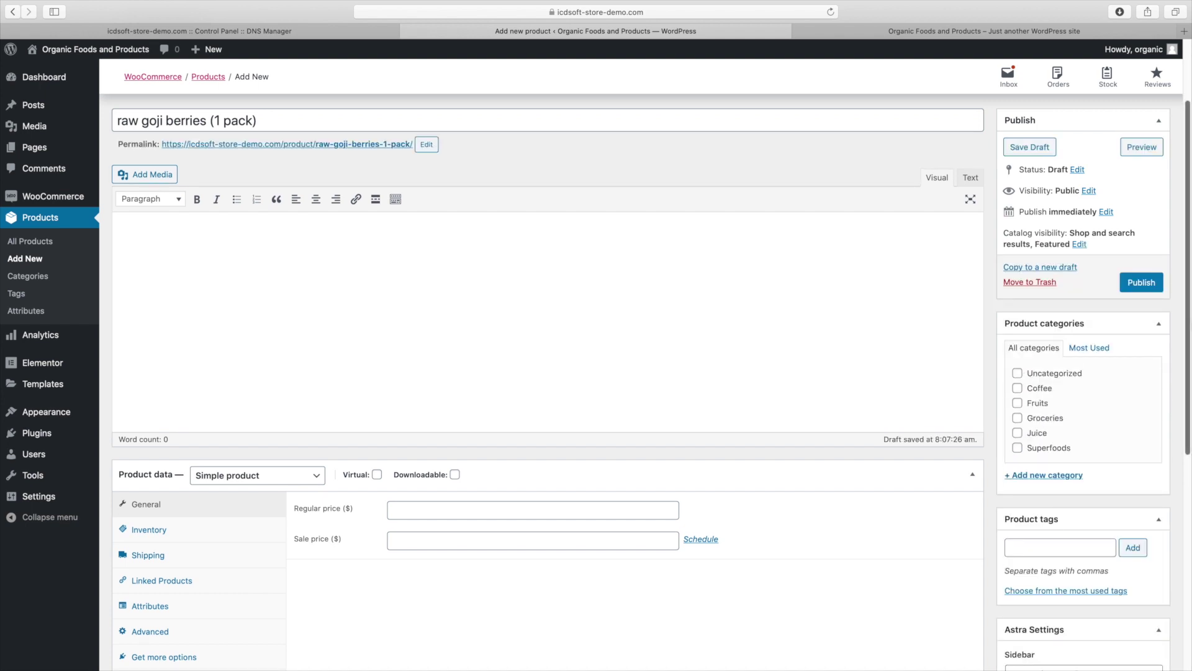
scroll(1189, 378, "down", 3)
scroll(1189, 377, "down", 1)
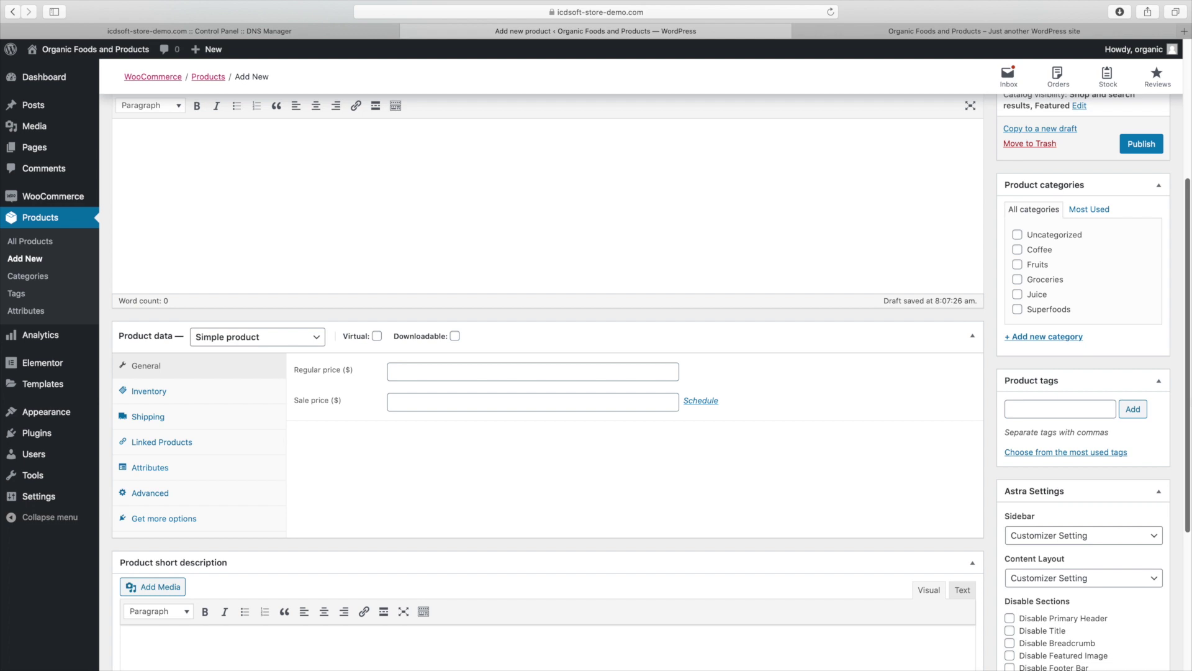
scroll(1190, 377, "down", 6)
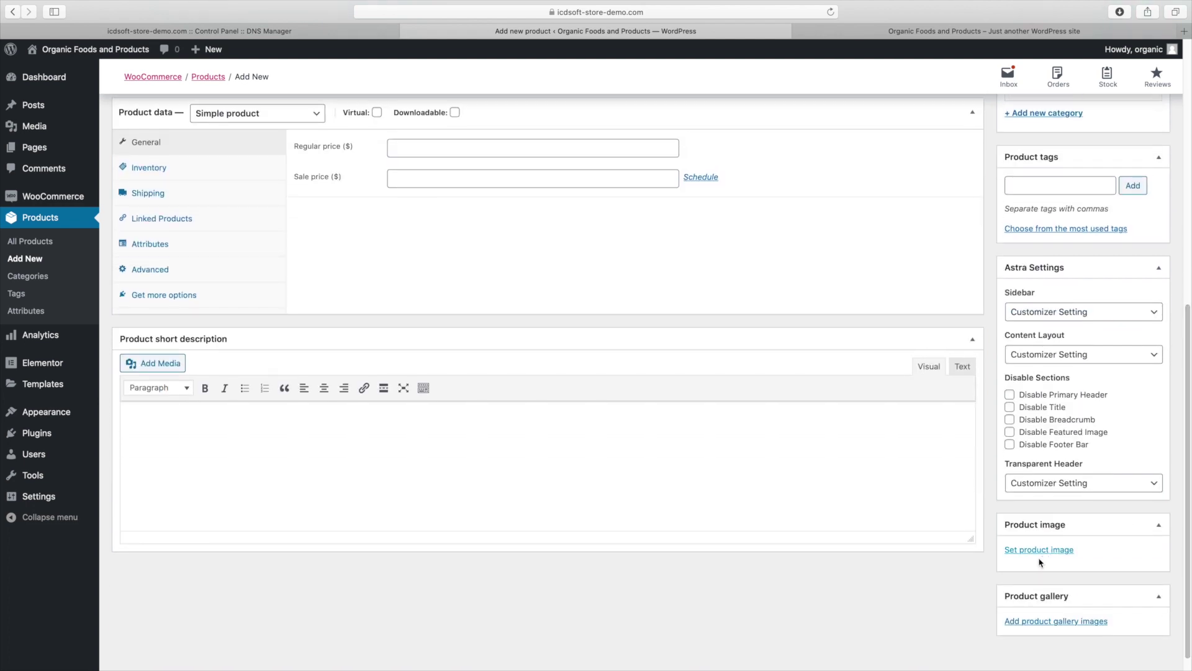
Set the goji berries photo from the media library as the product image
left_click(1025, 552)
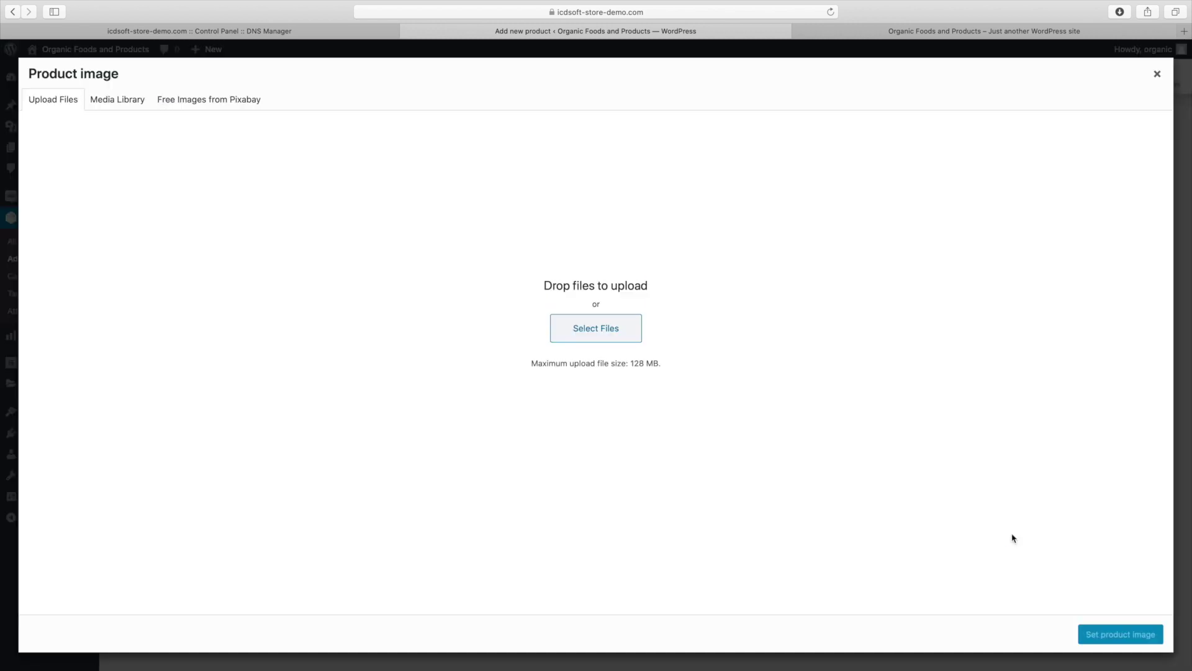
left_click(124, 101)
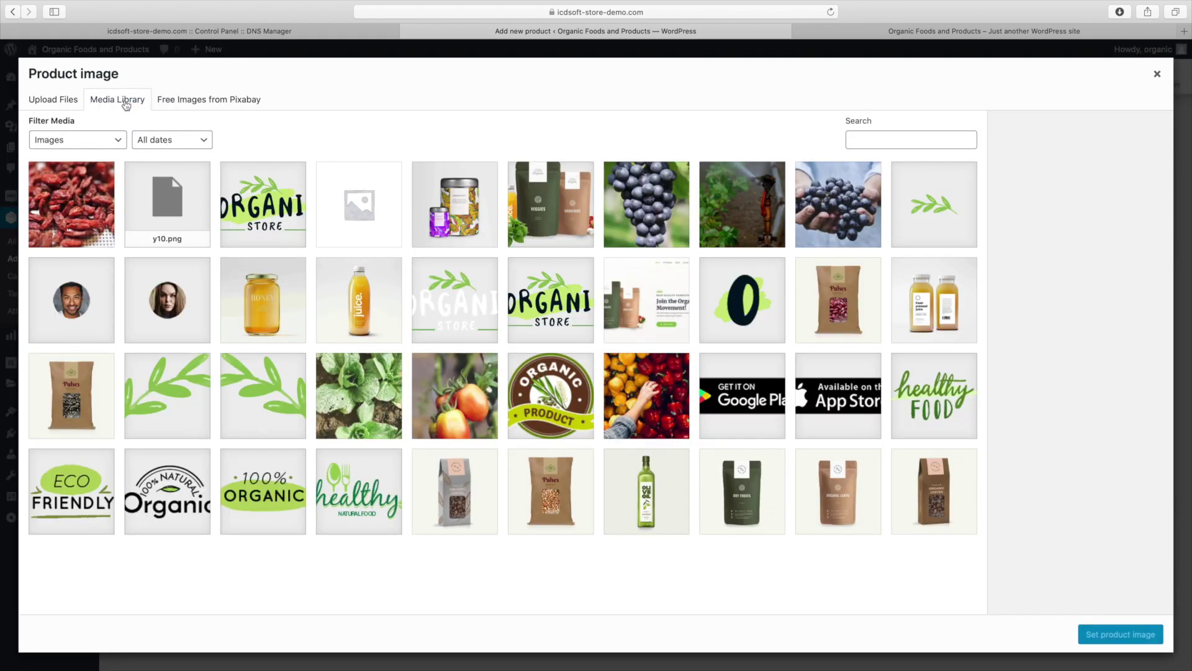
left_click(79, 202)
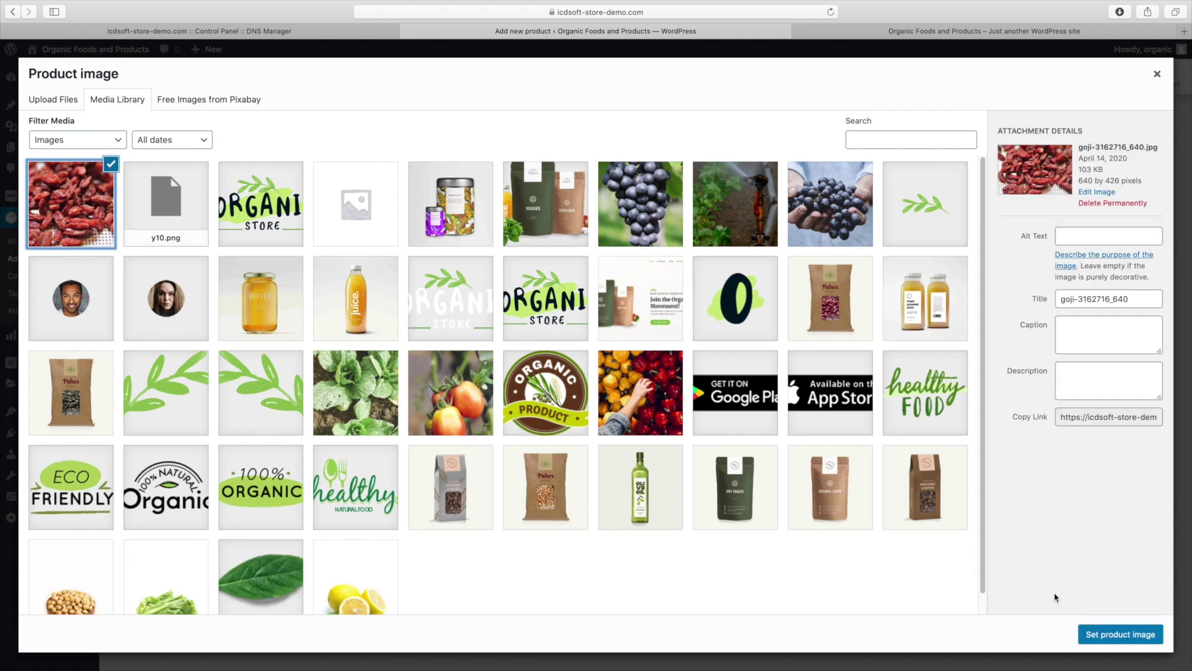
left_click(1114, 634)
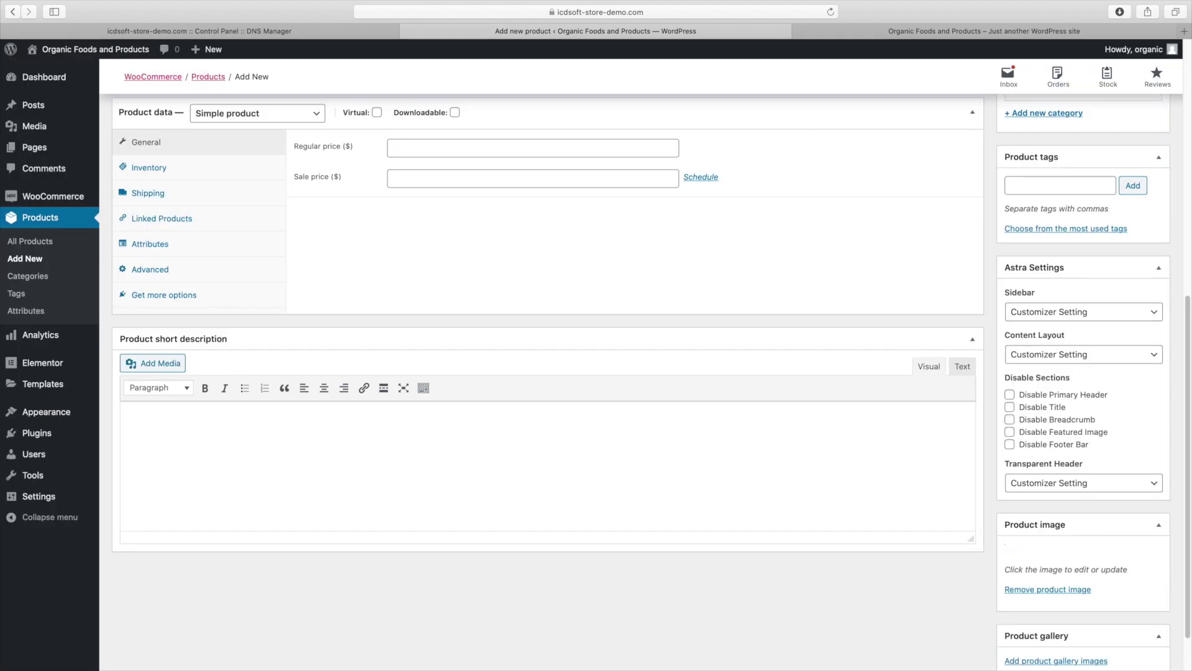
Give it regular price 10 and sale price 5, check Superfoods, and publish
left_click_drag(1188, 526, 1188, 497)
scroll(435, 348, "up", 2)
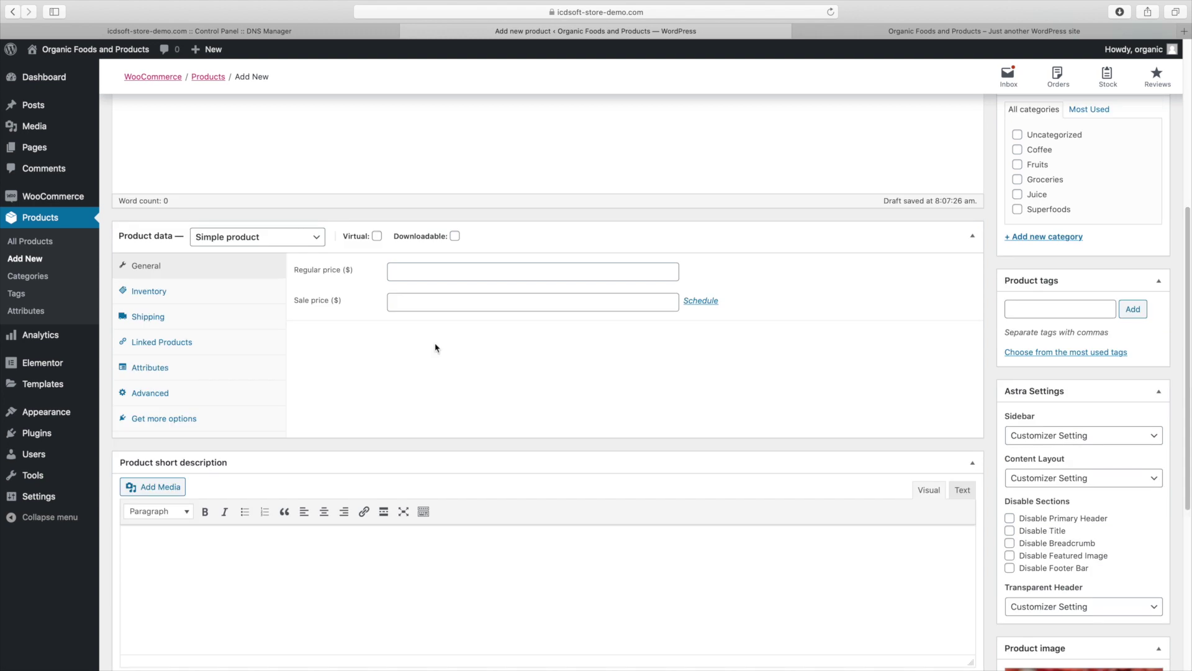
left_click(435, 271)
key("Tab")
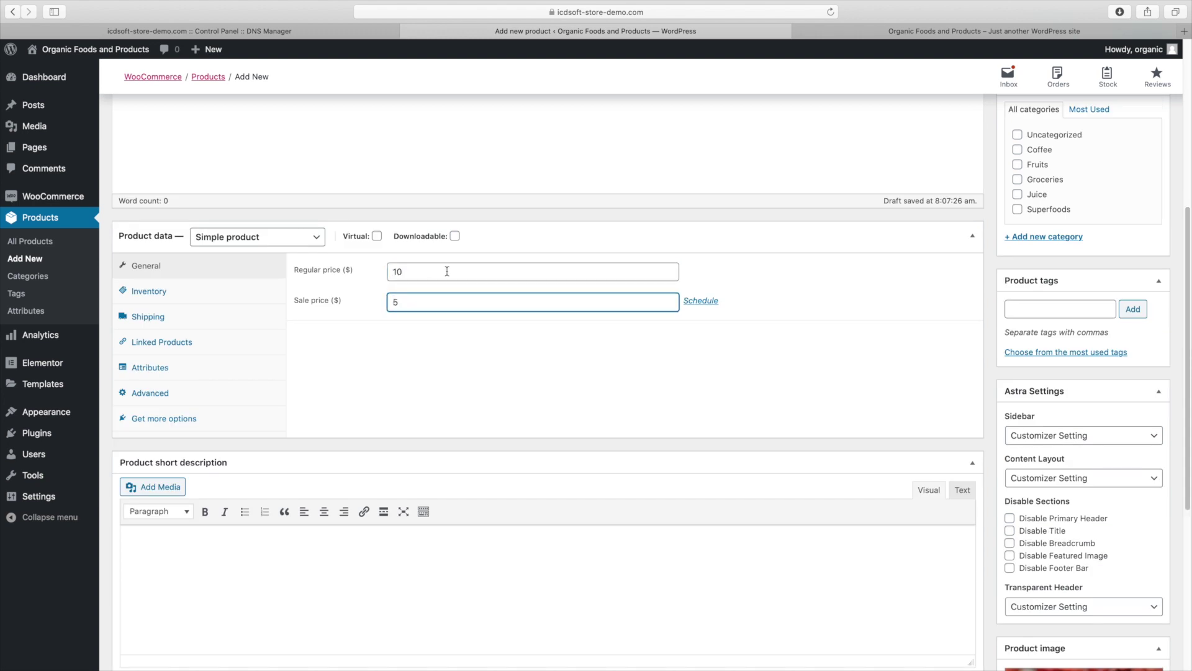
scroll(547, 373, "up", 7)
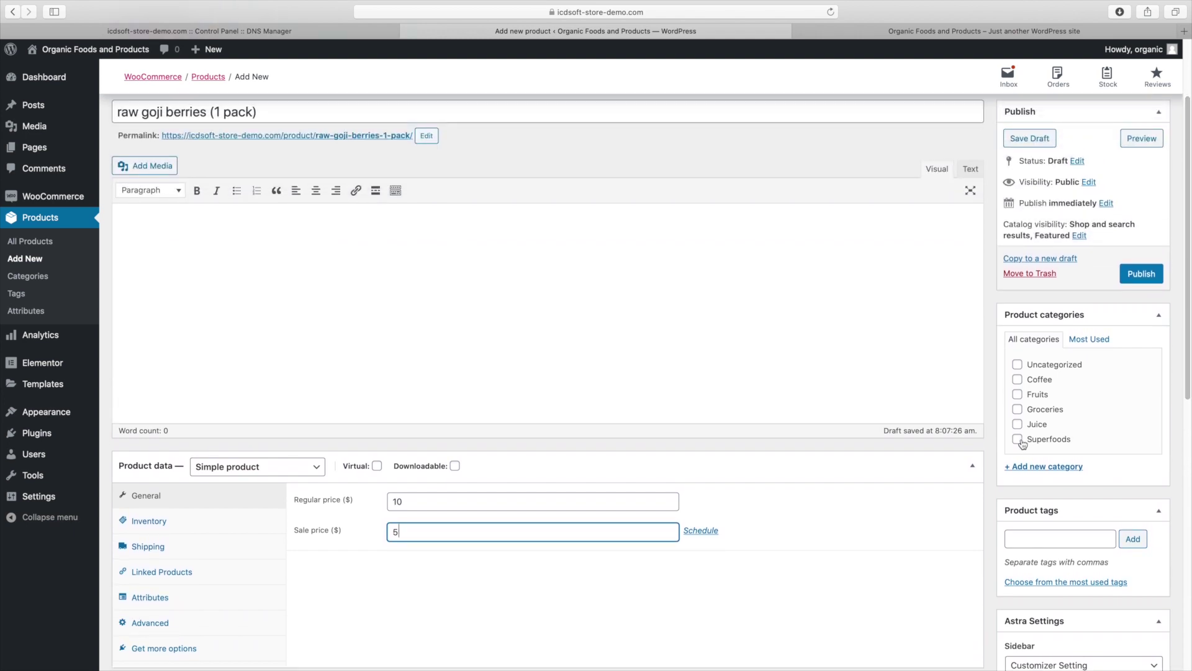
left_click(1018, 440)
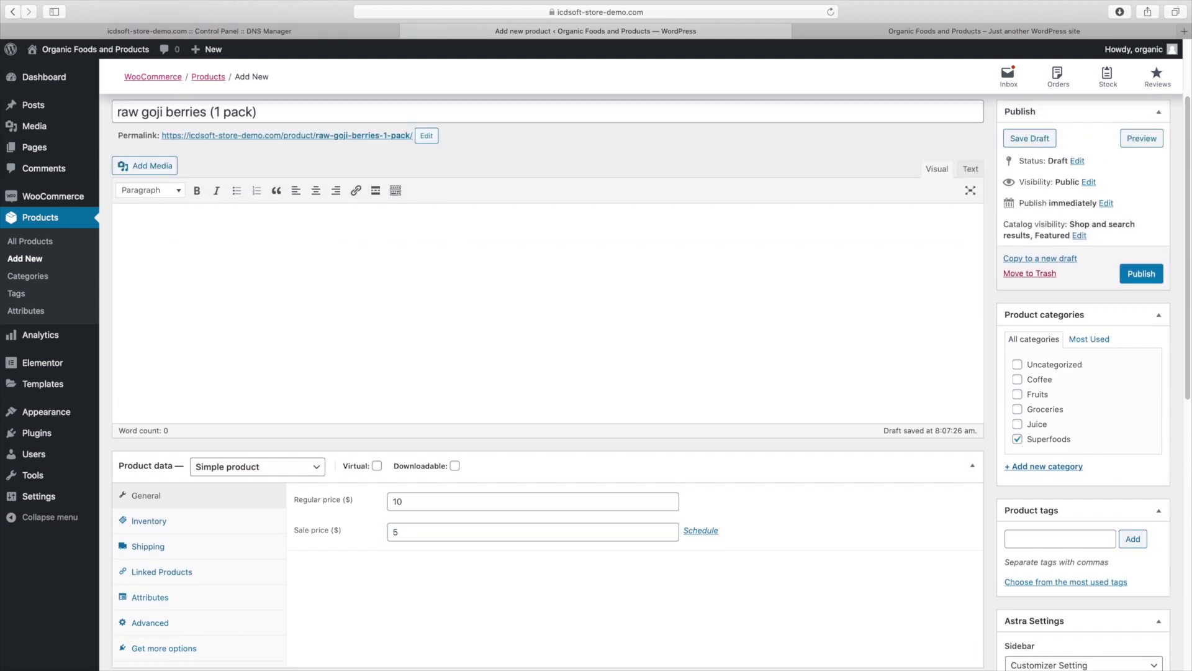
scroll(651, 380, "up", 1)
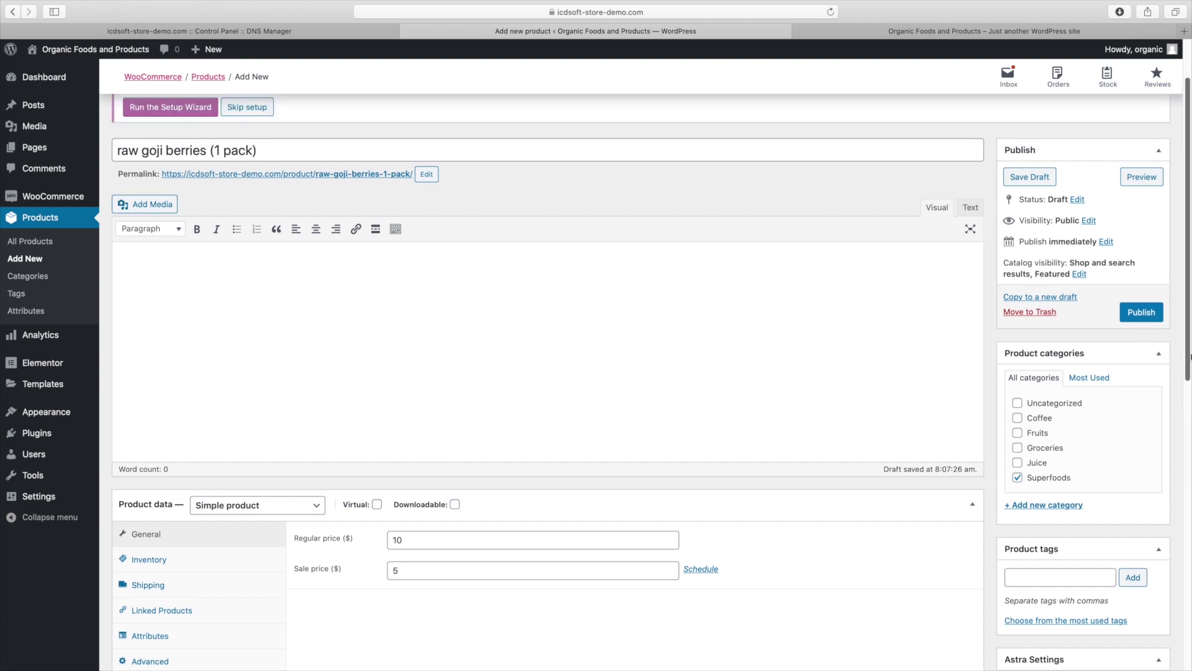
left_click(1141, 315)
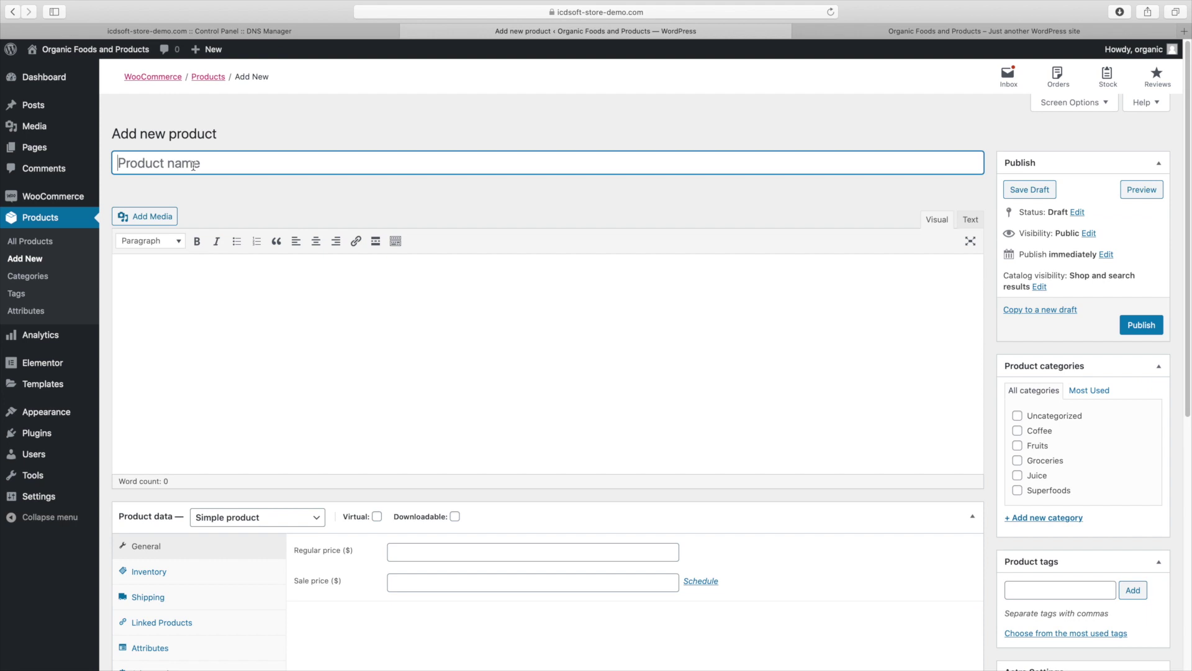
Title the new product Tomatoes, price it at 5, and check Superfoods
type("Tomatoes")
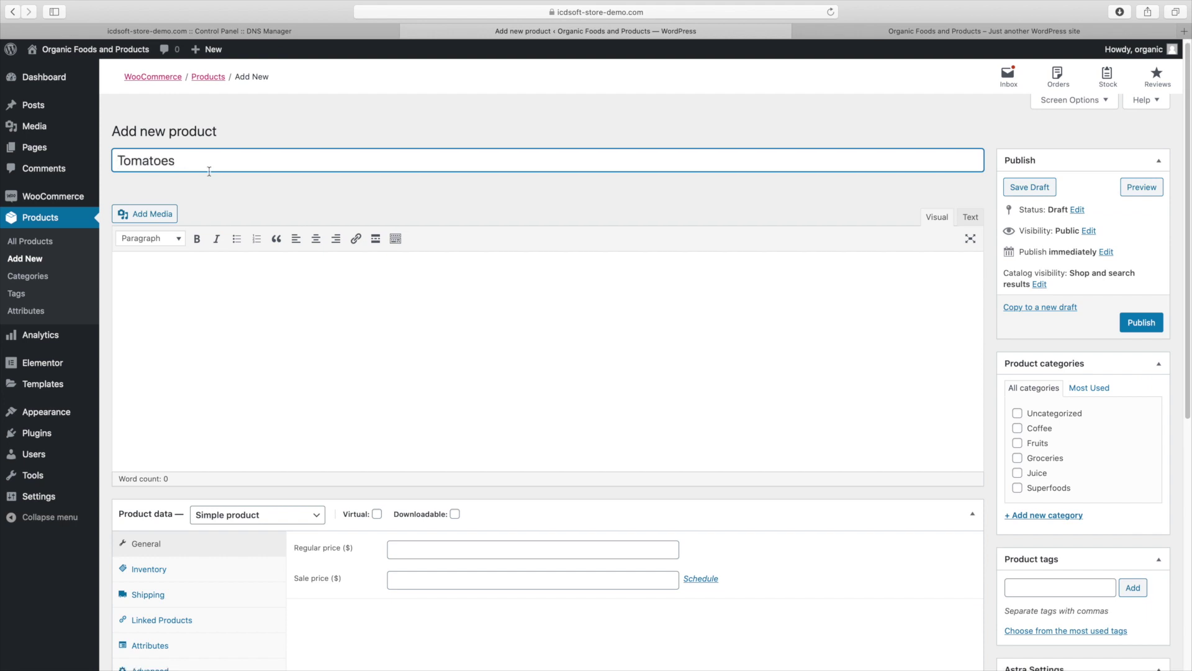
left_click(215, 285)
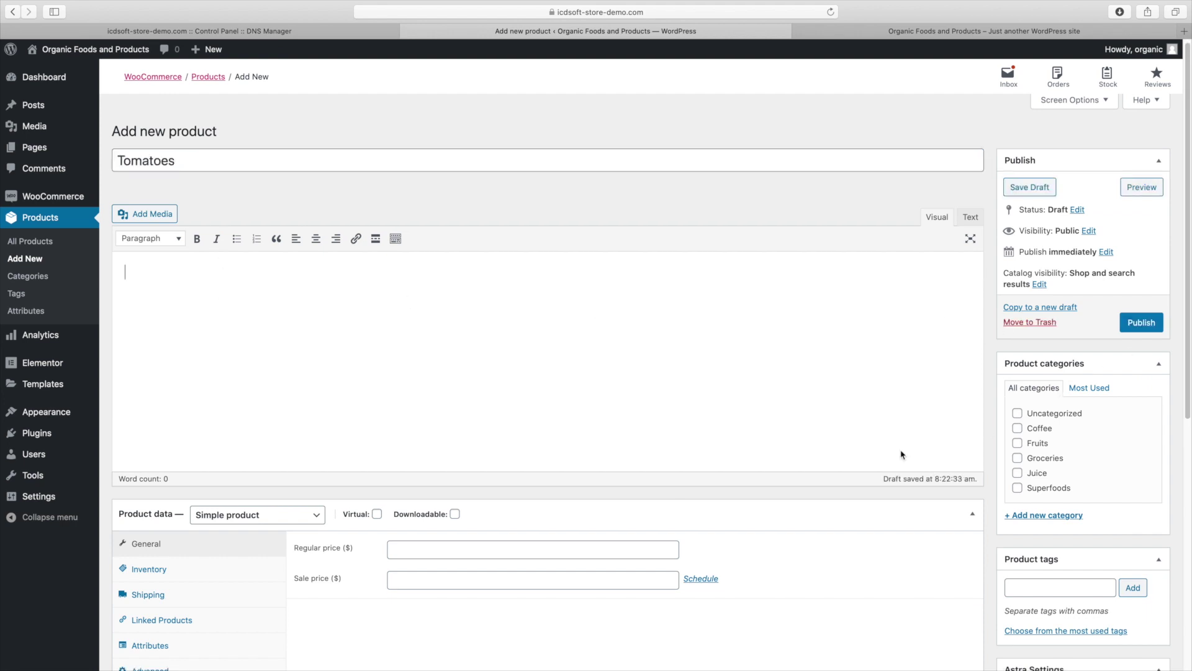
left_click(456, 550)
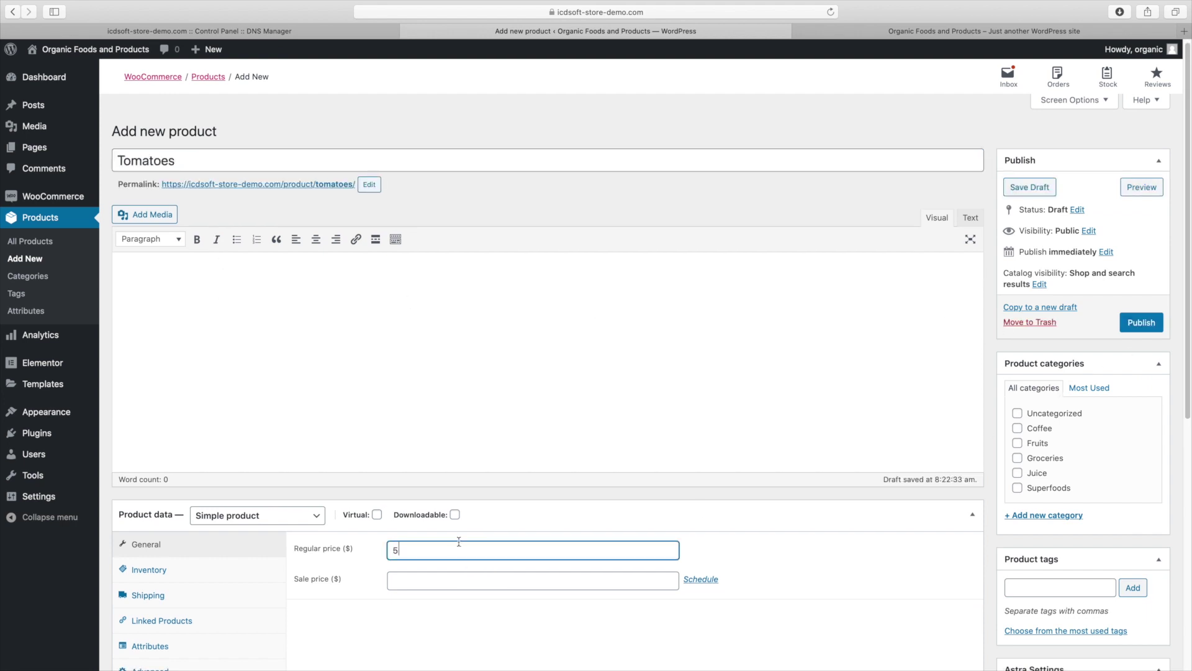
type("5")
left_click(1038, 488)
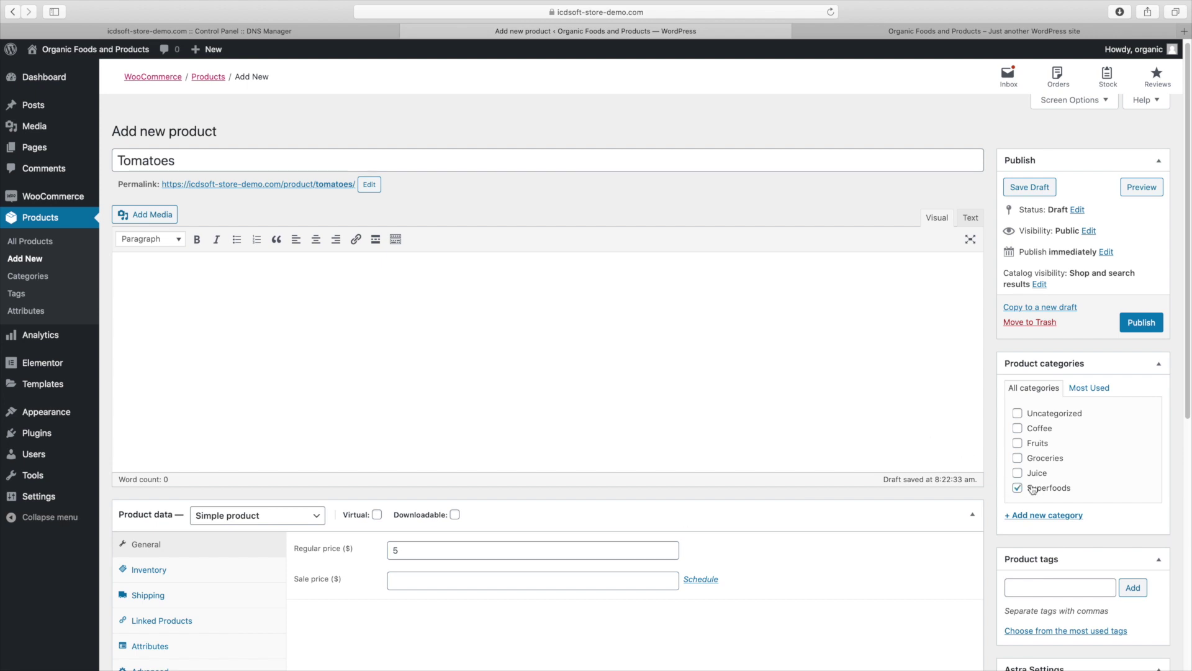
Use the tomato photo as the product image and publish Tomatoes
scroll(1093, 542, "down", 5)
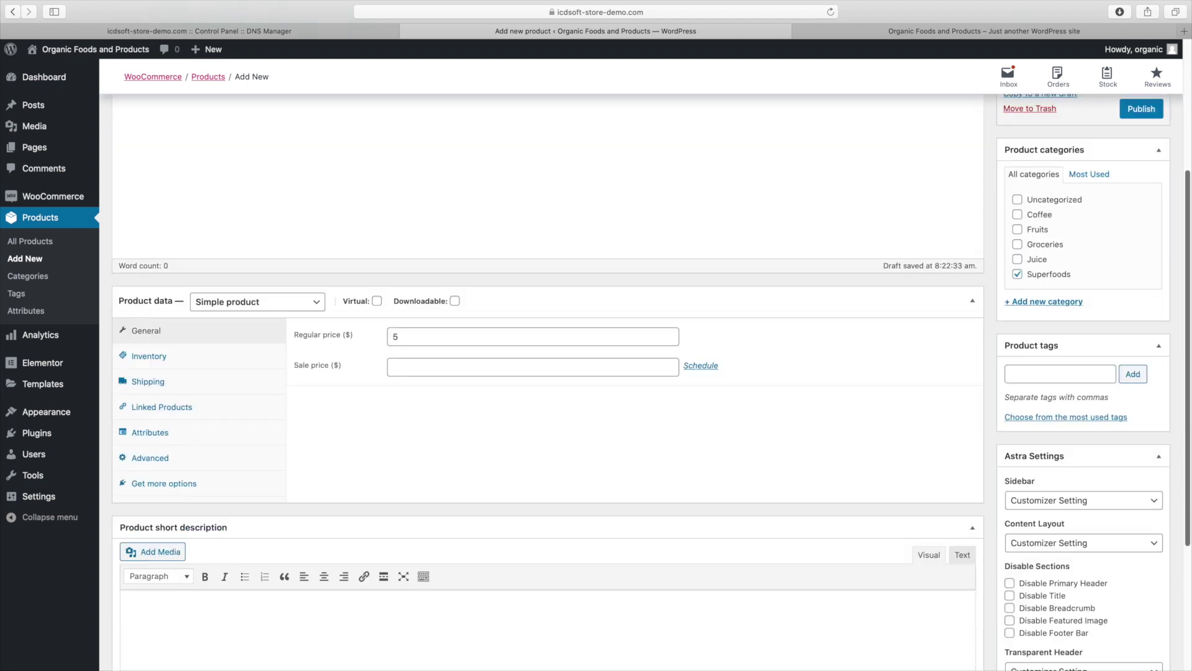
scroll(1055, 590, "down", 3)
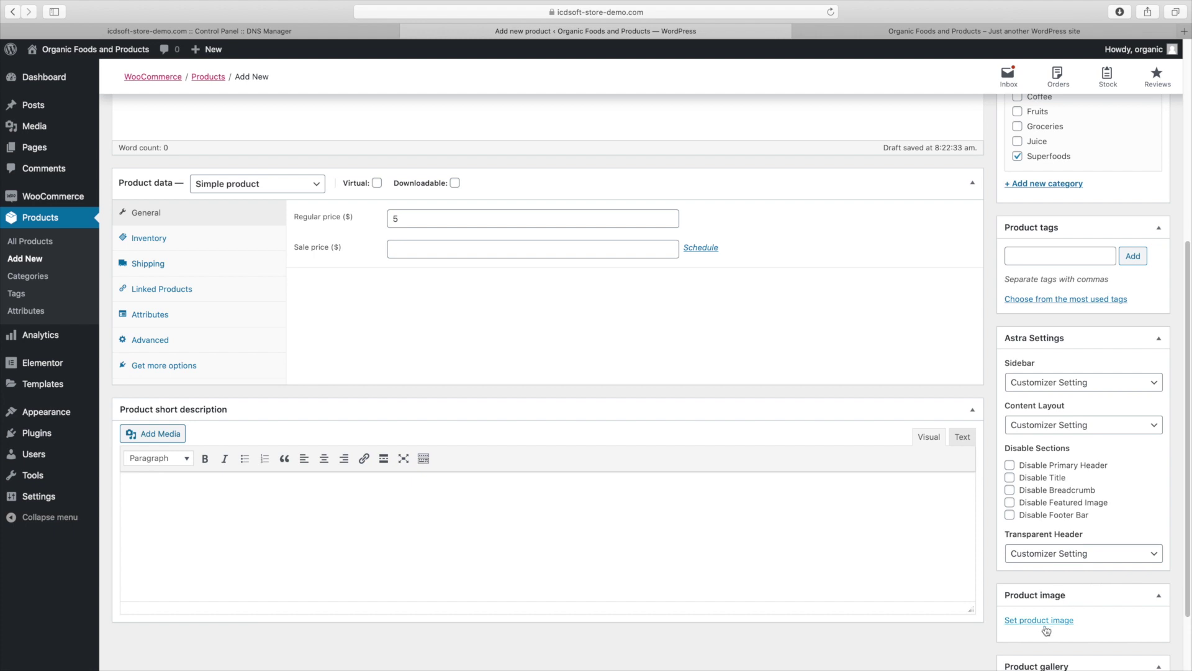
left_click(1046, 621)
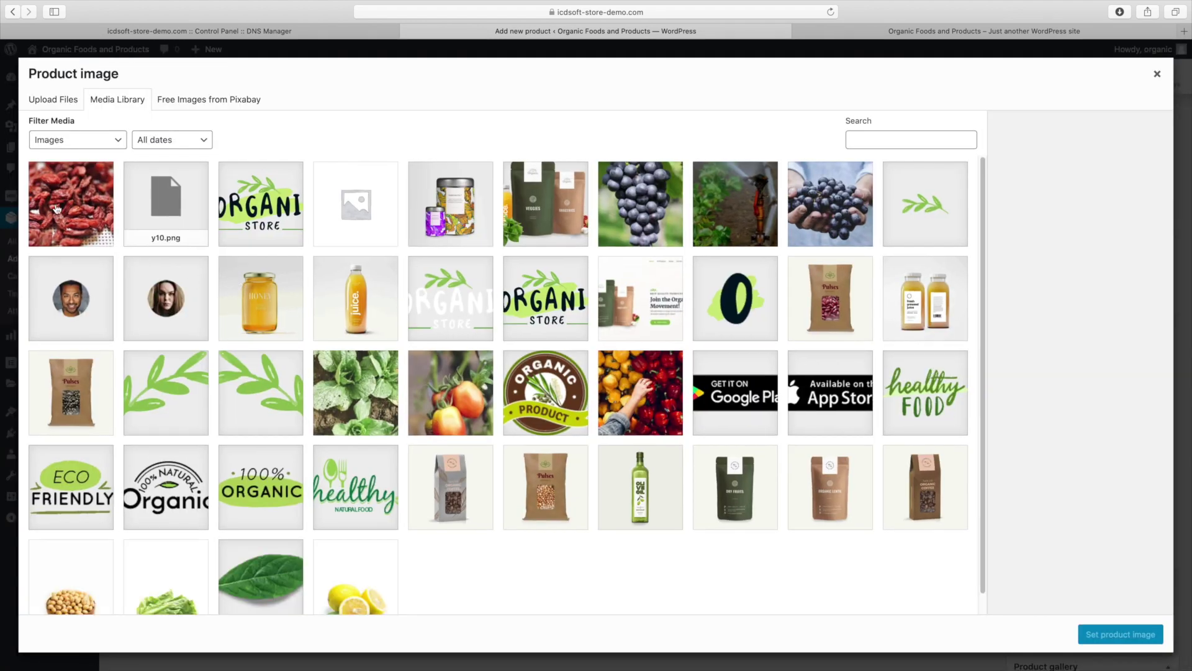
left_click(447, 401)
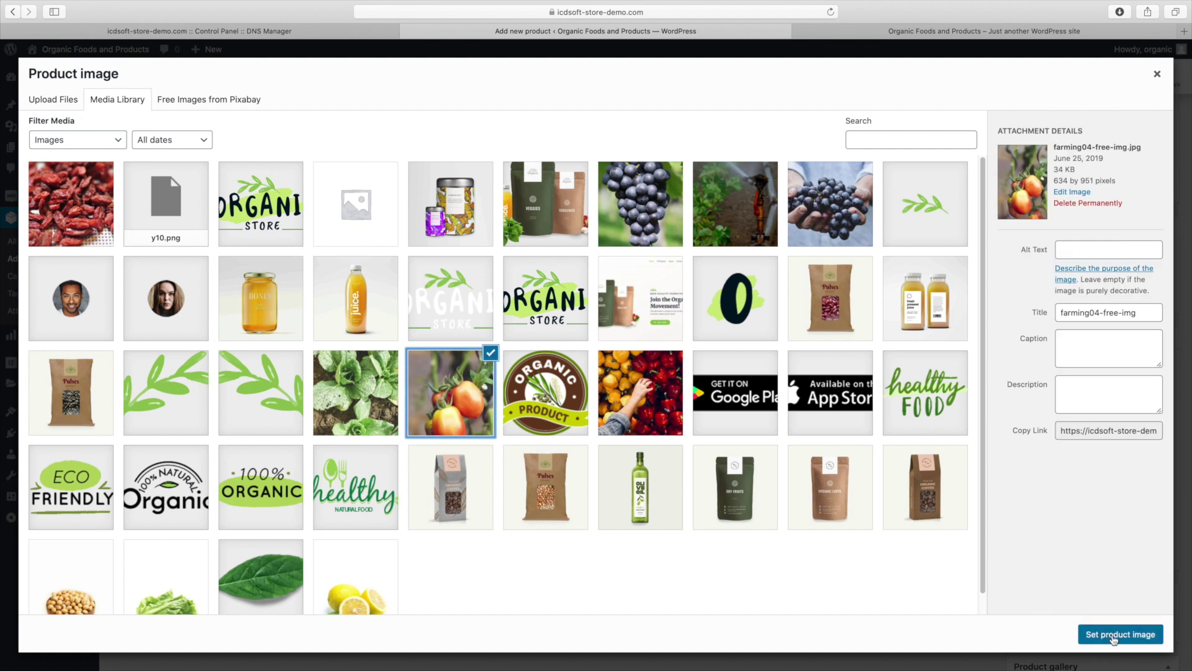
left_click(1111, 632)
scroll(1113, 624, "up", 10)
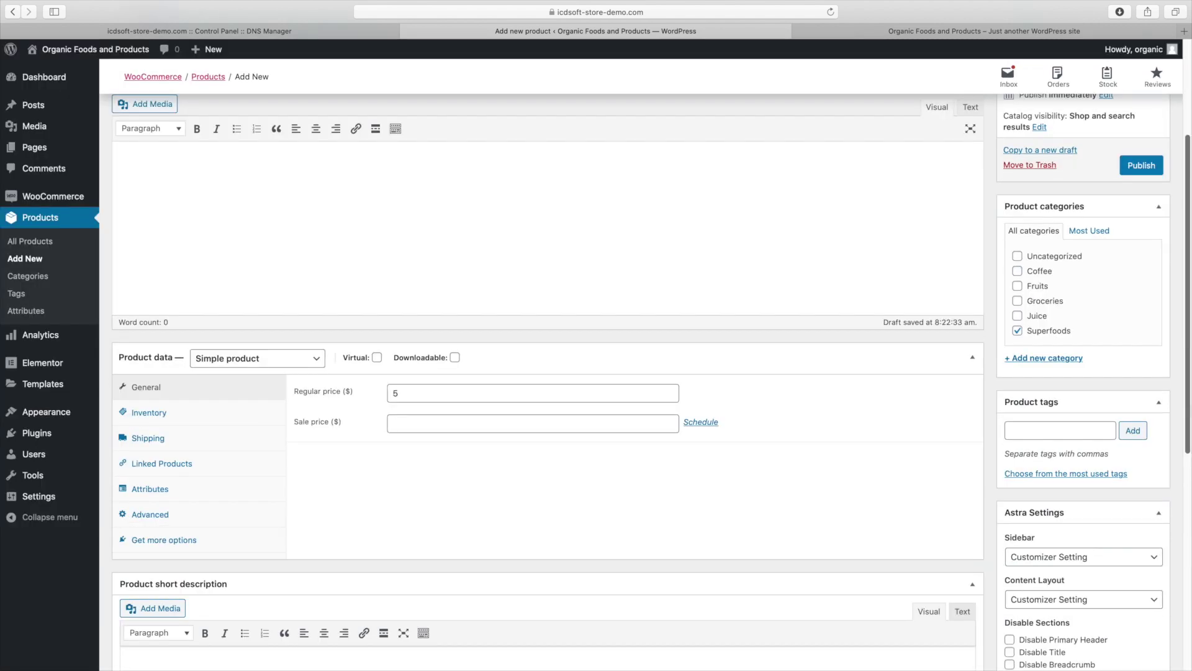
left_click(1132, 315)
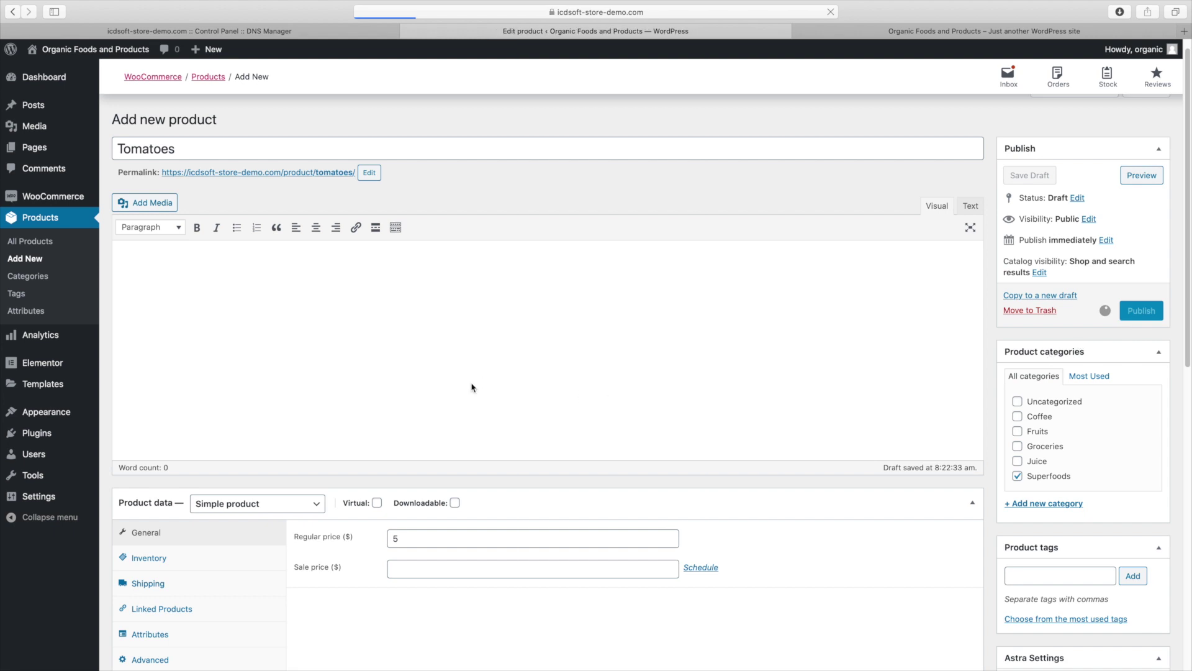
Open All Products and scroll the 14-product list, topped by Tomatoes at $5.00
left_click(56, 247)
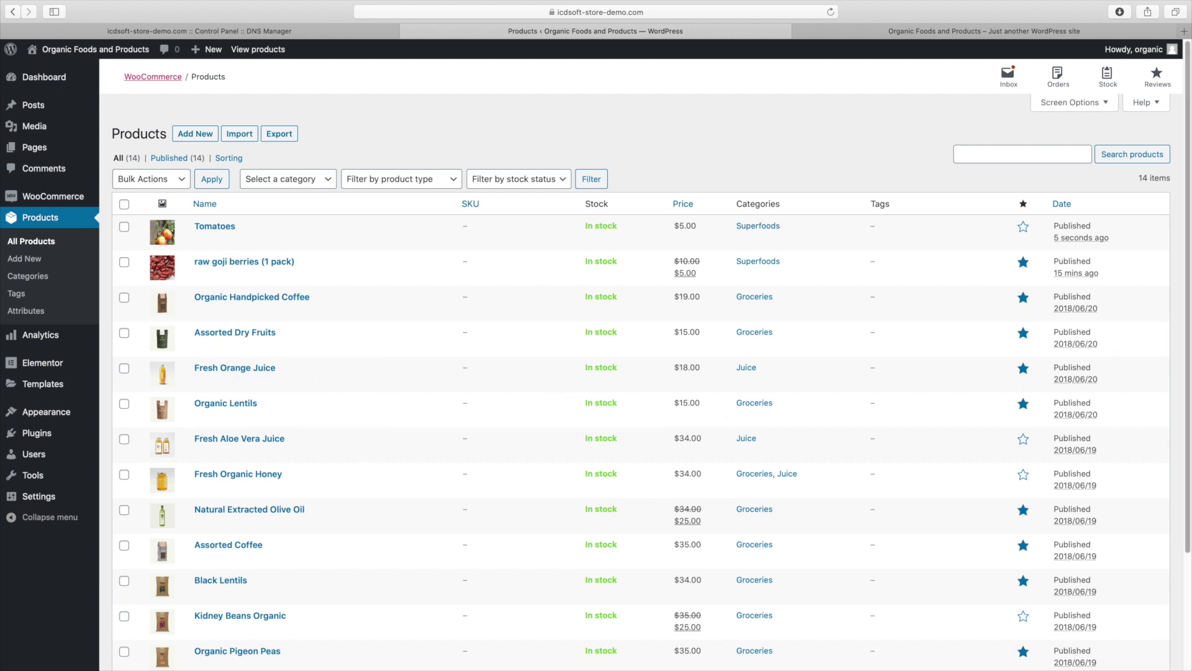
scroll(554, 387, "down", 4)
scroll(182, 402, "down", 1)
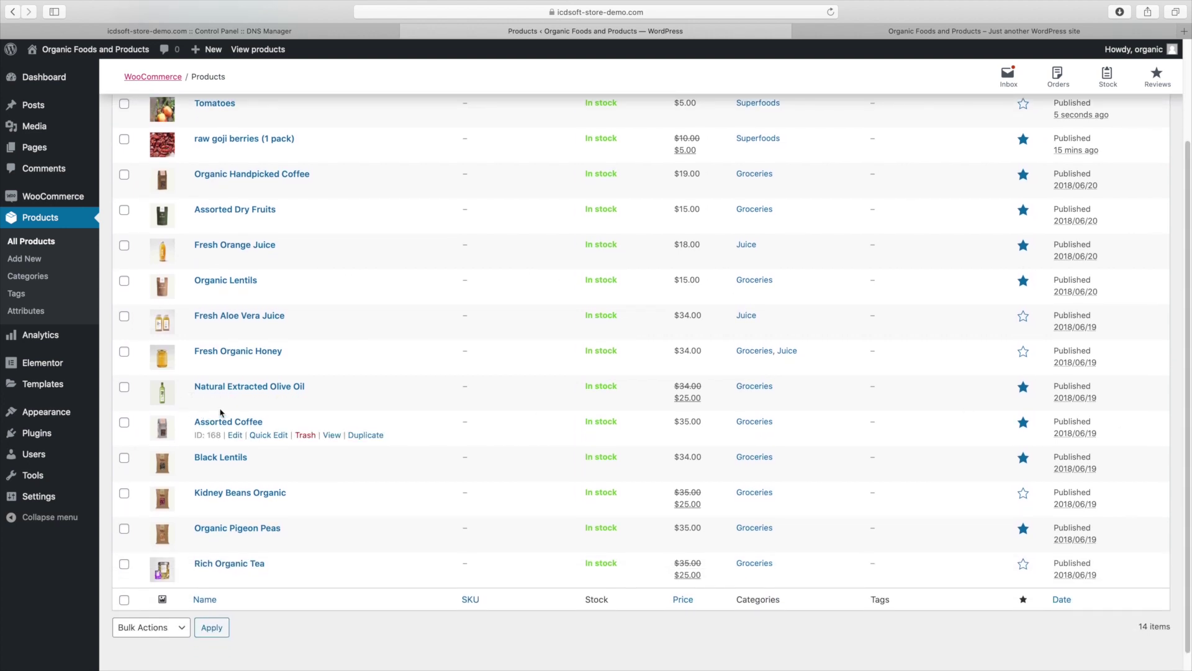
Quick-edit Assorted Coffee to move it from Groceries into Coffee
left_click(259, 438)
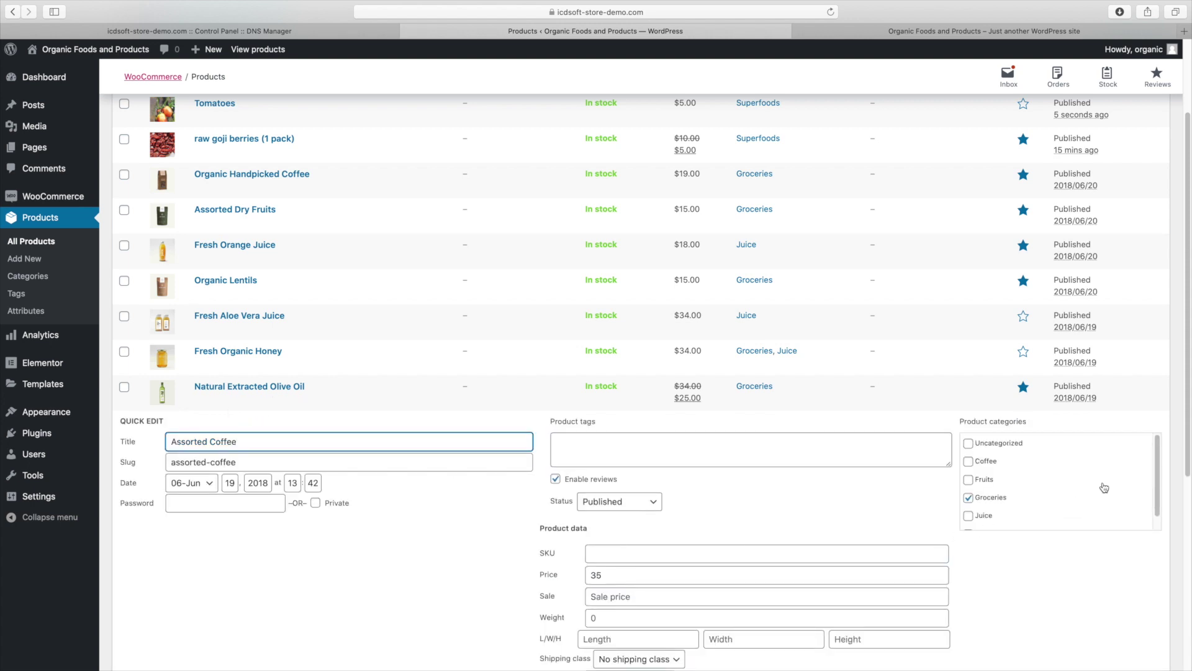
left_click(969, 498)
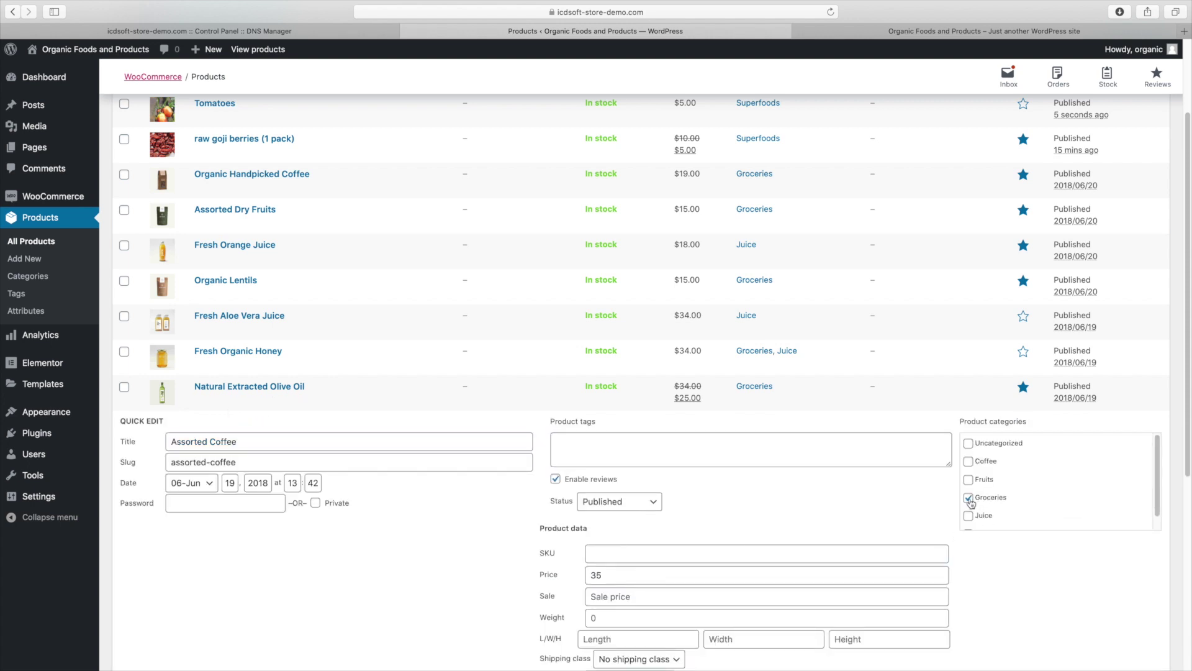
left_click(968, 461)
scroll(1174, 475, "down", 4)
scroll(1141, 559, "down", 1)
left_click(1140, 559)
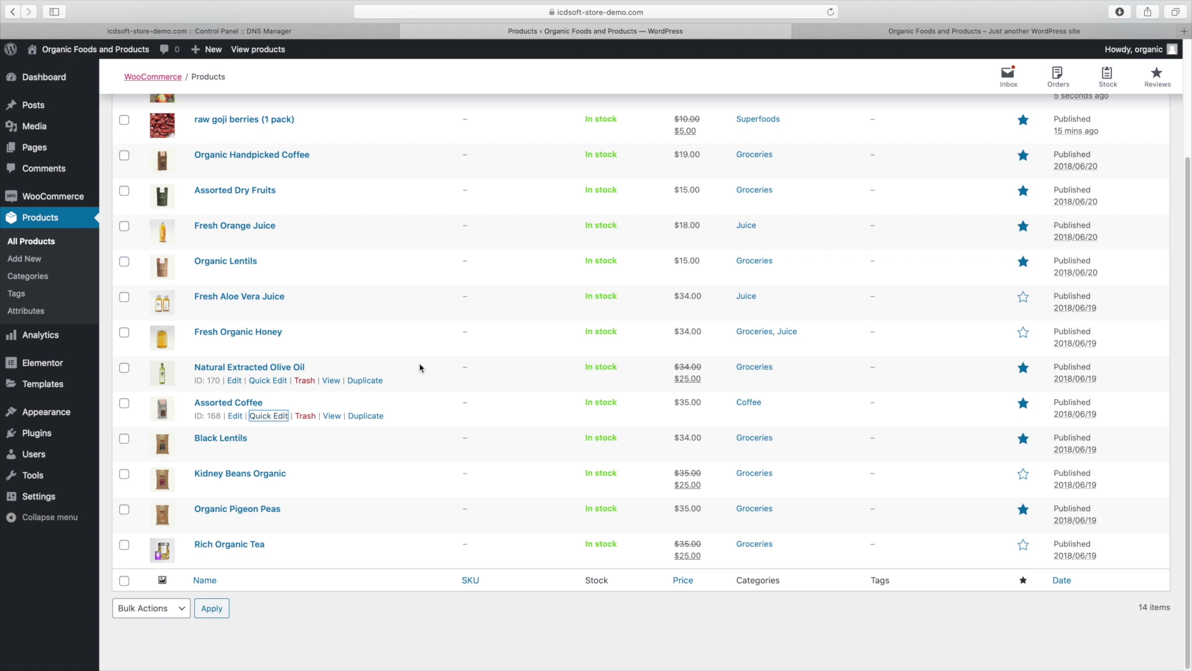
Move Organic Handpicked Coffee from Groceries into Coffee
mouse_move(262, 174)
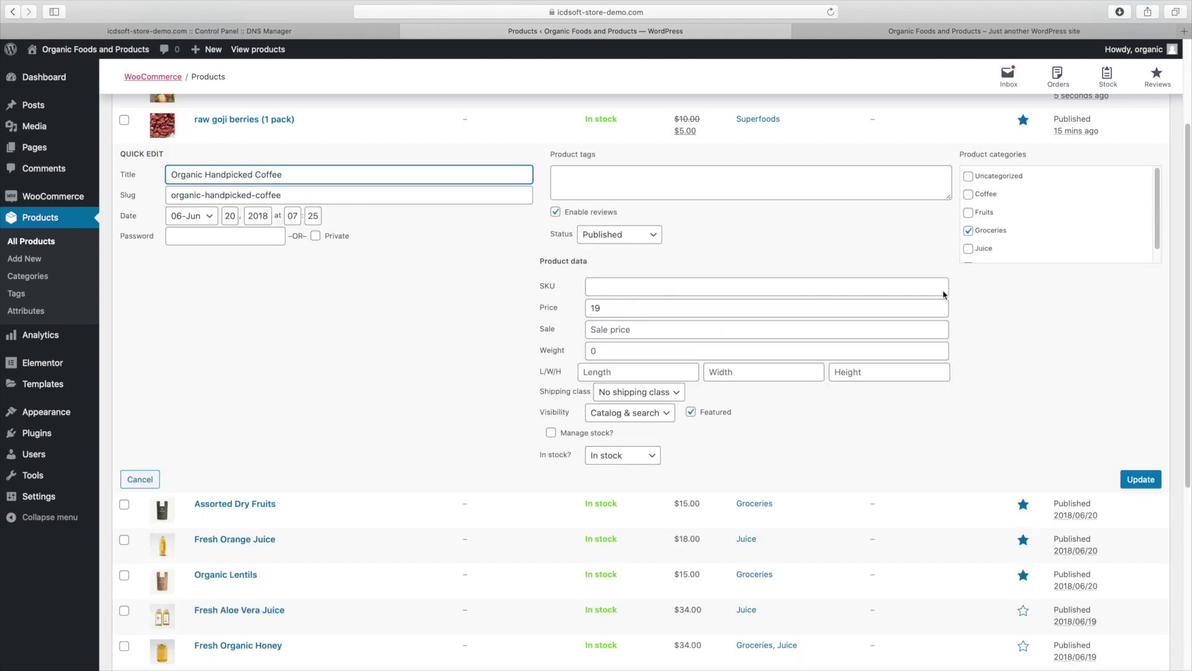
left_click(988, 230)
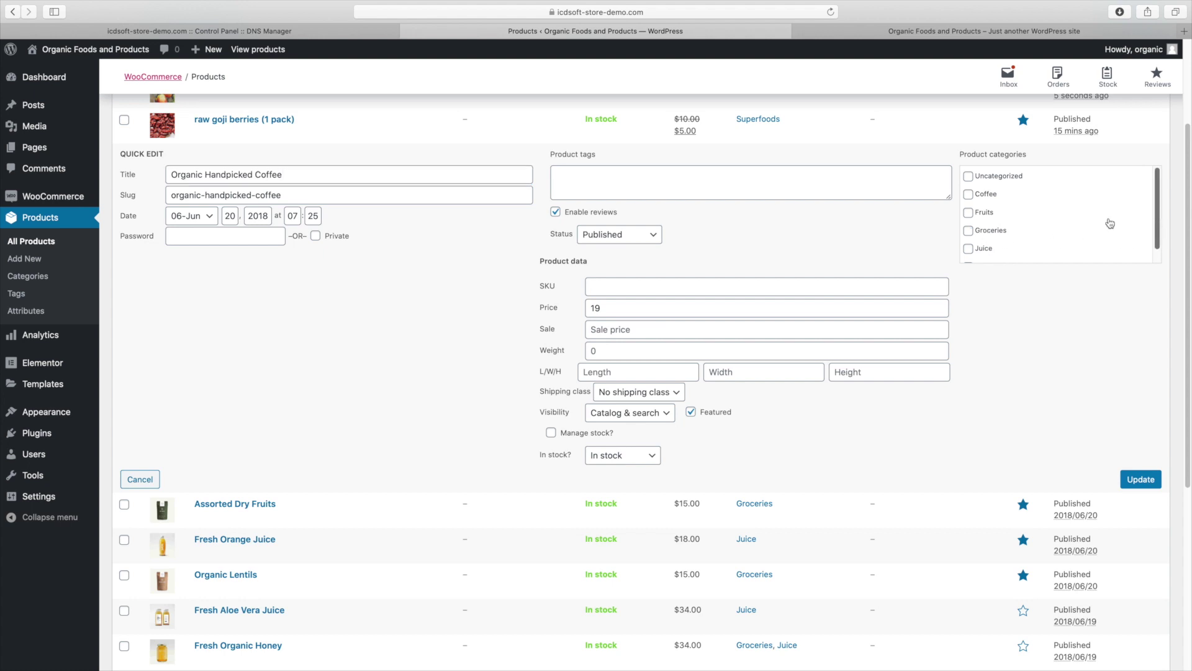
left_click(992, 196)
left_click(1158, 479)
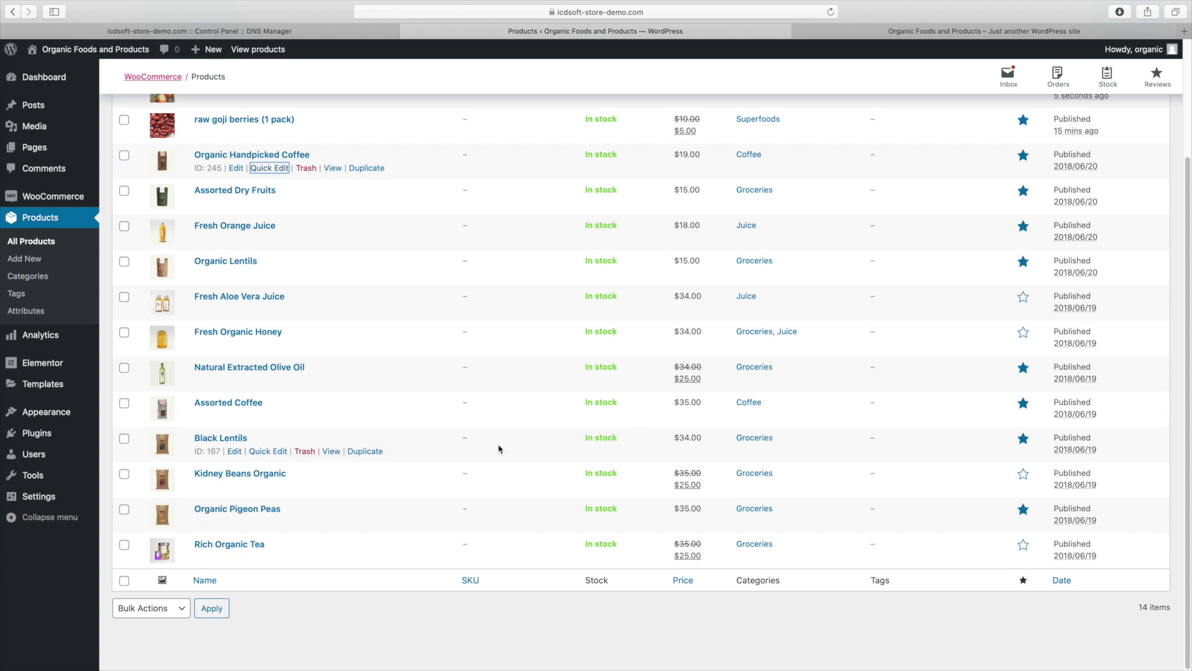
Quick-edit Assorted Dry Fruits to move it from Groceries into Fruits
left_click(270, 203)
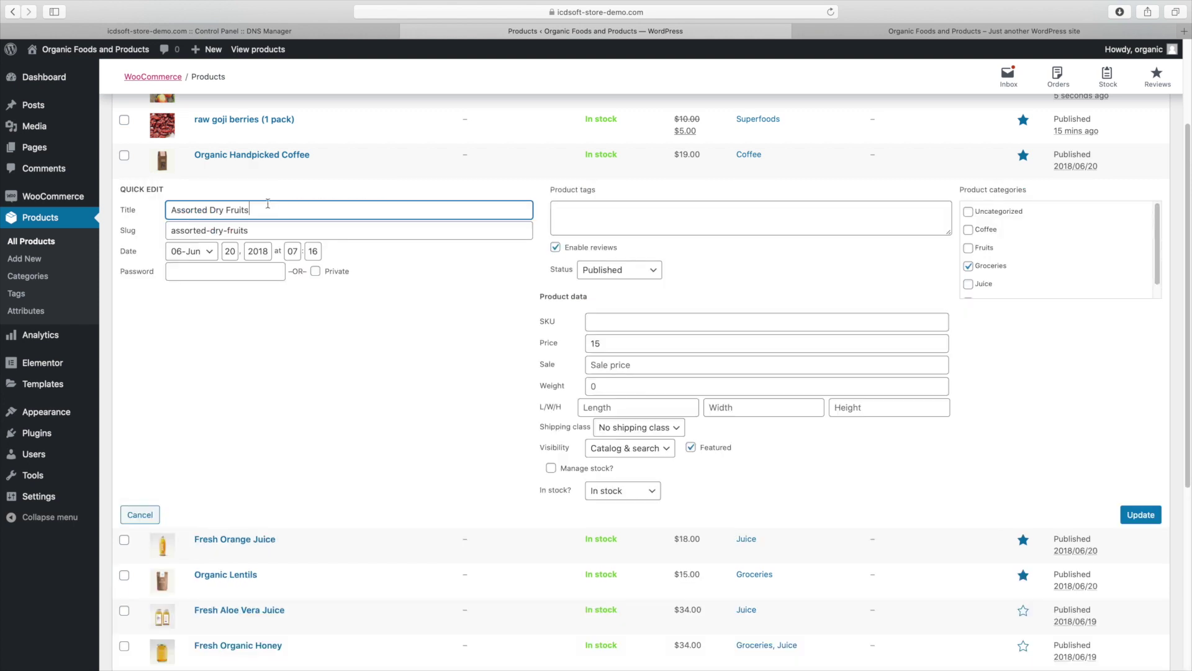
left_click(987, 264)
left_click(983, 251)
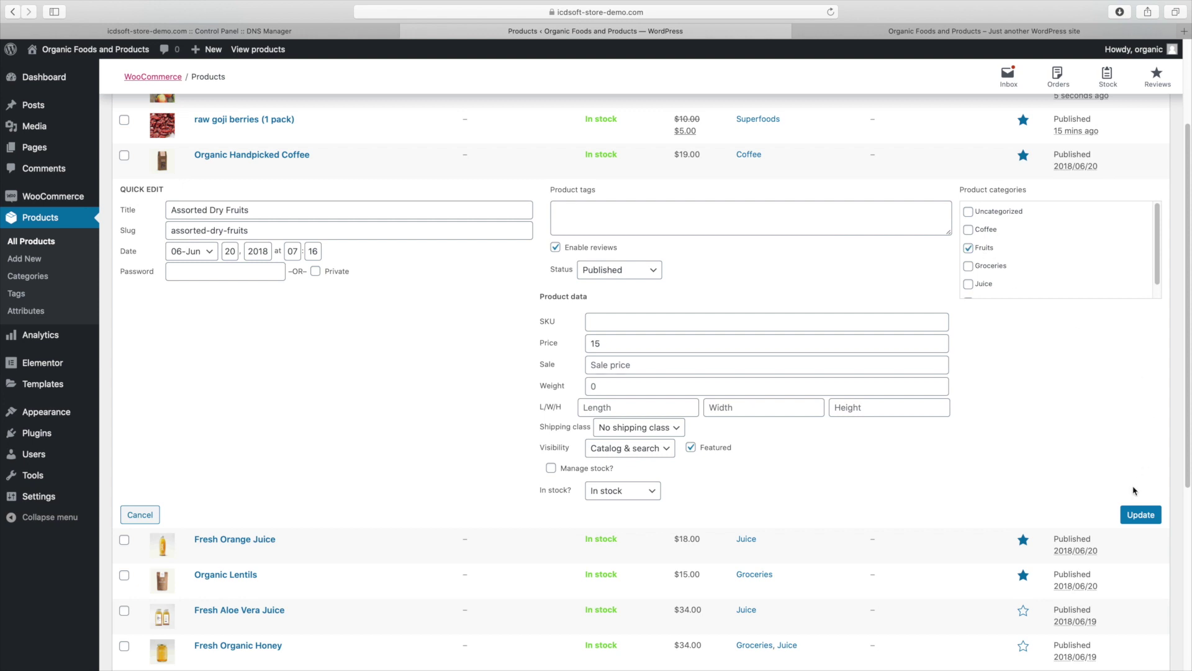
left_click(1135, 513)
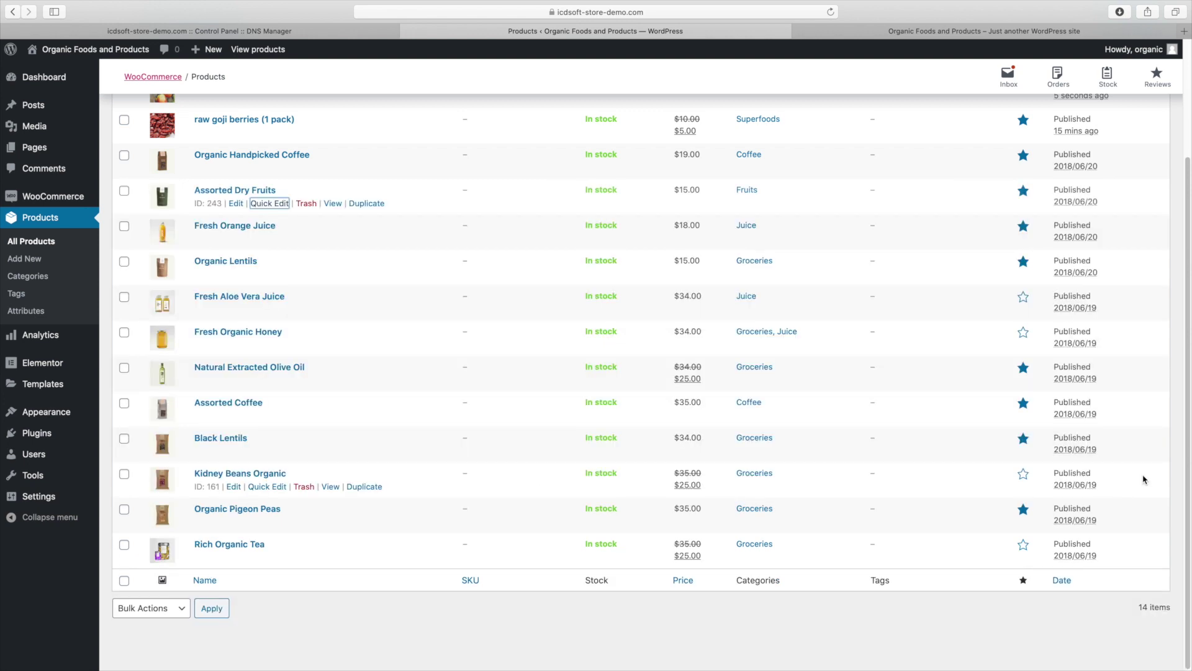
scroll(1121, 495, "up", 3)
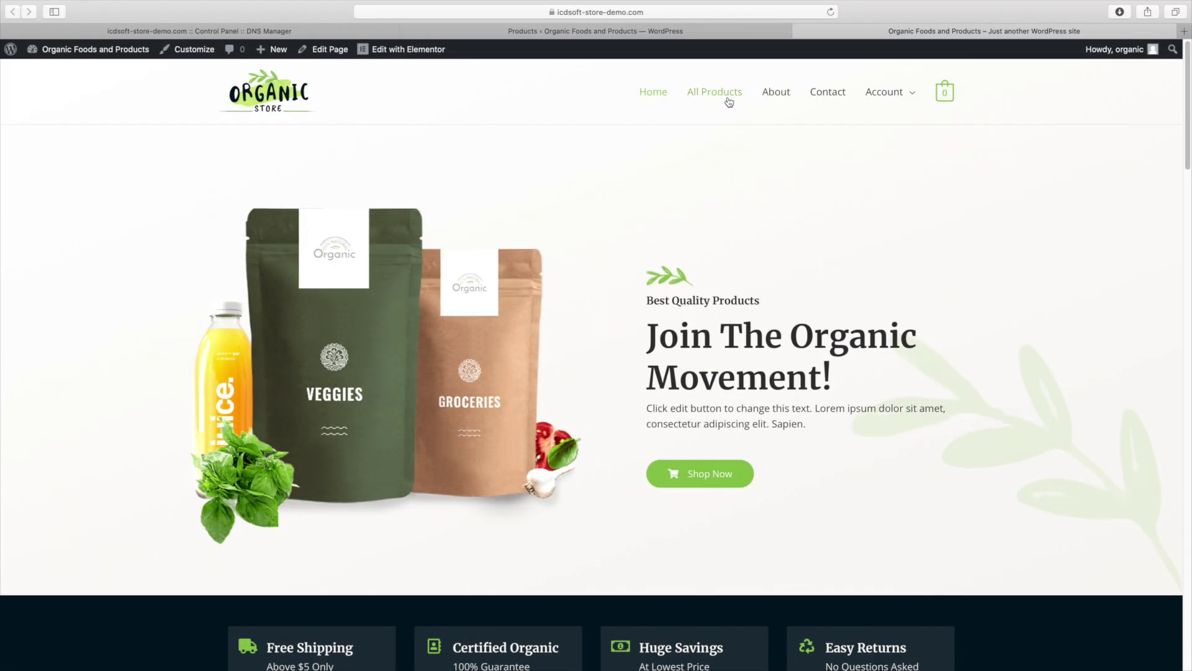
Look over the storefront shop page
left_click(729, 101)
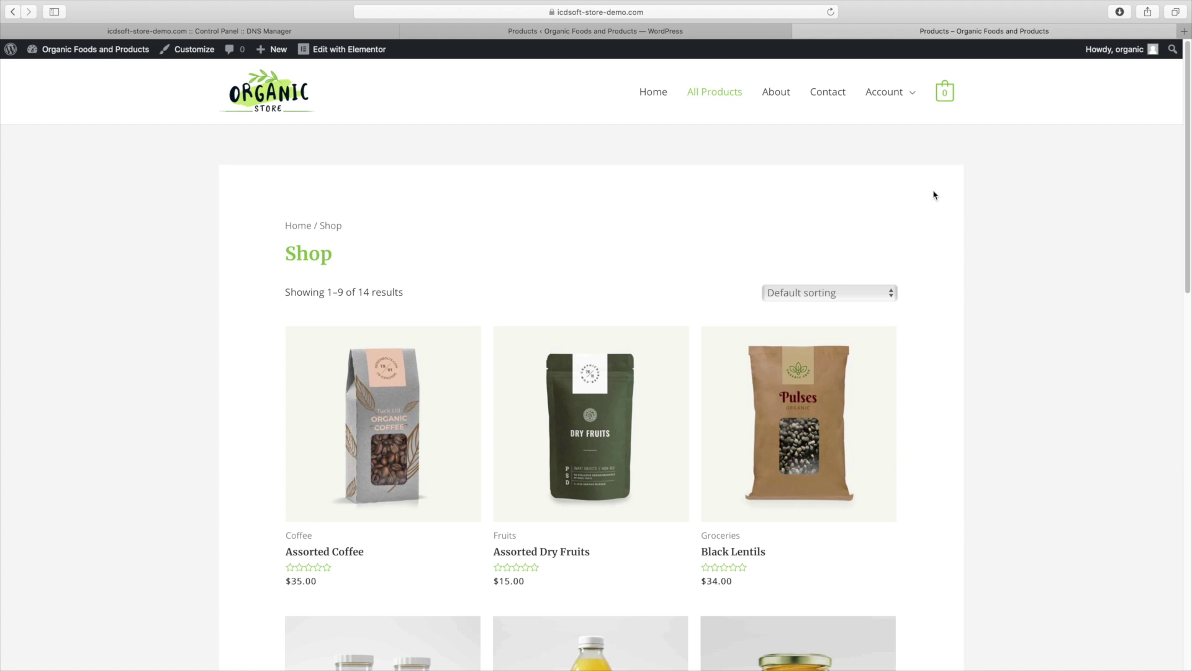
scroll(590, 372, "down", 8)
scroll(590, 373, "up", 8)
Go back to the admin and open Appearance > Menus for the Main Menu
left_click(522, 31)
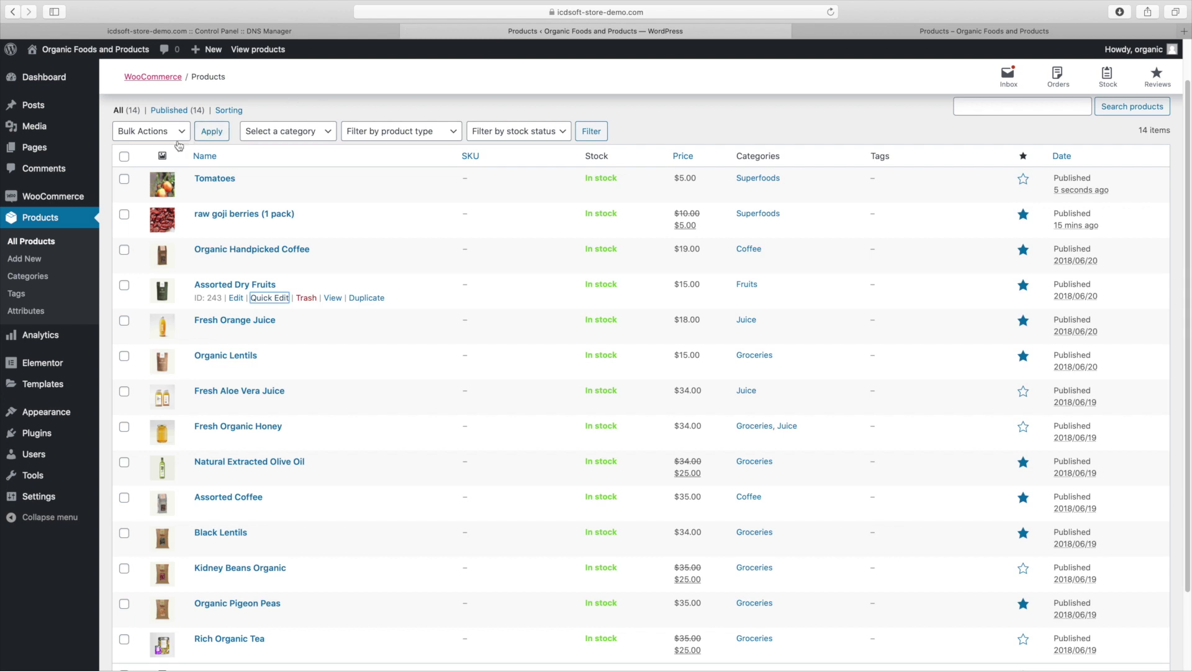
mouse_move(70, 411)
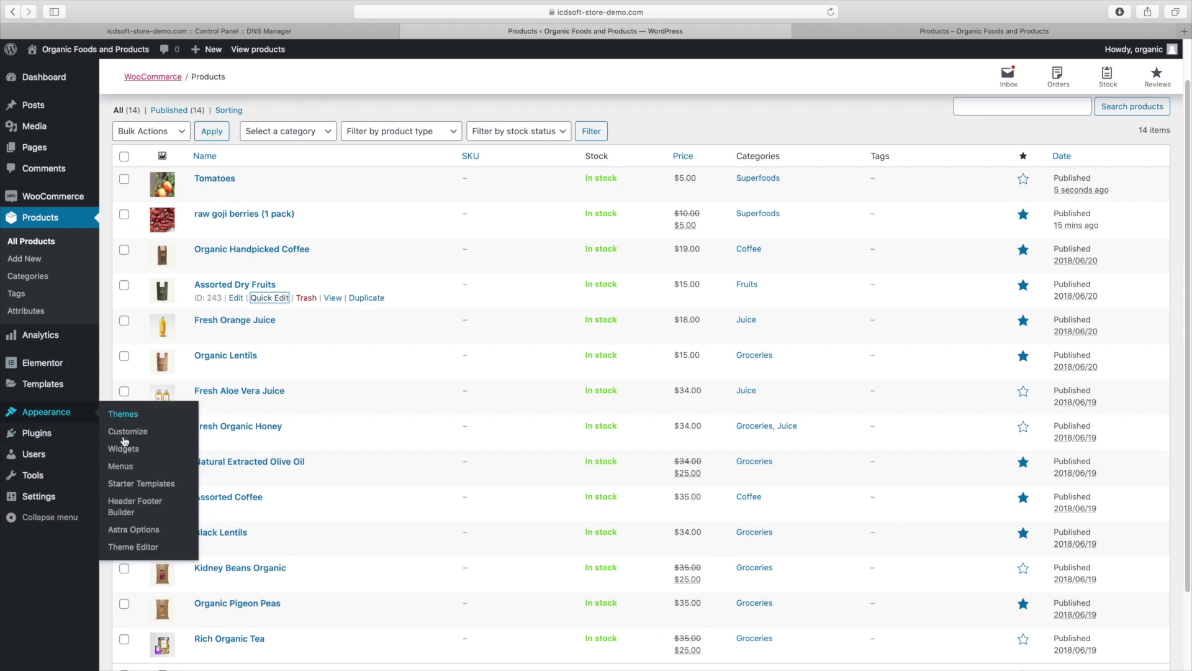
left_click(130, 467)
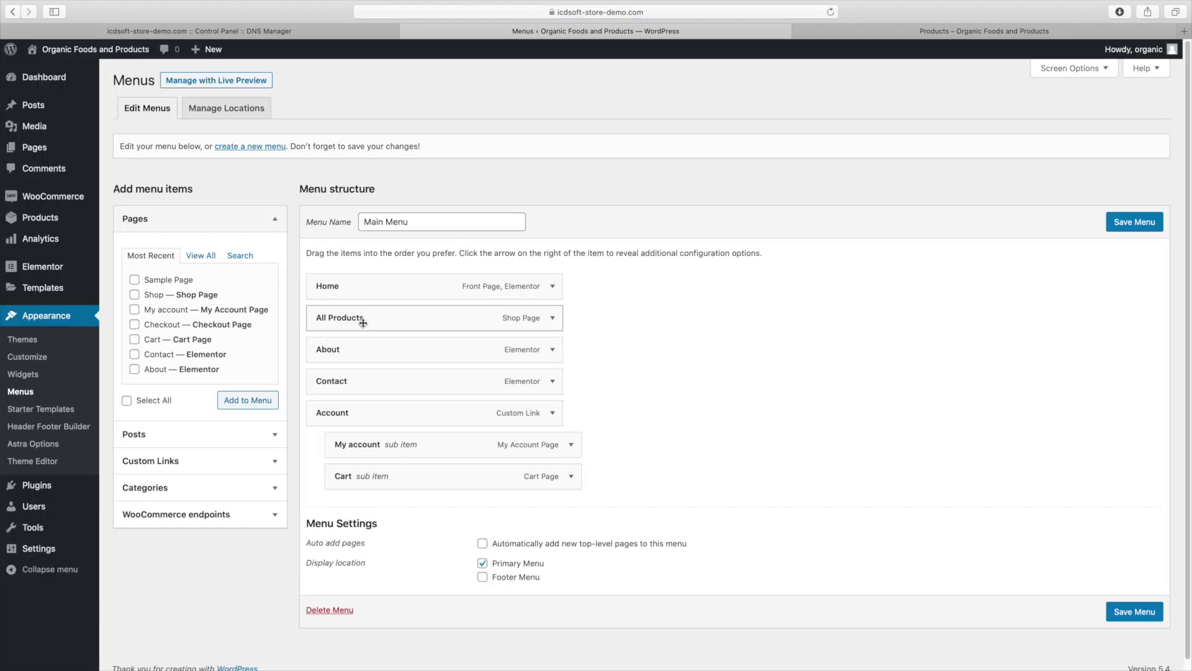
Change the All Products menu item's navigation label to Shop
left_click(553, 317)
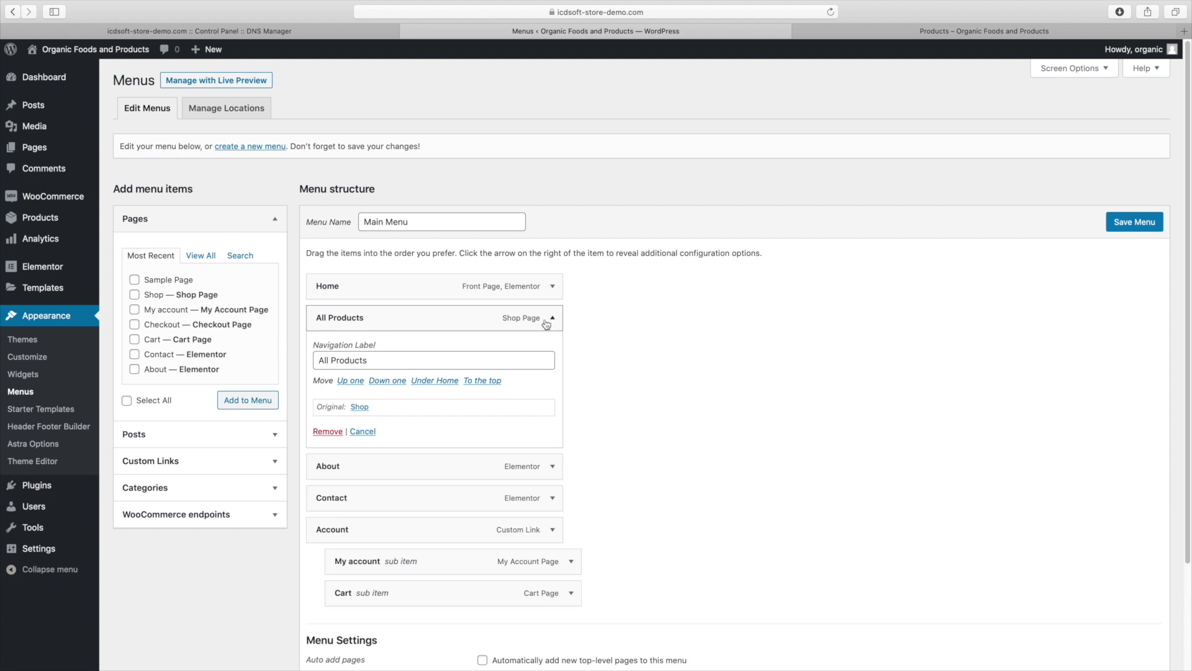
triple_click(395, 357)
type("Shop")
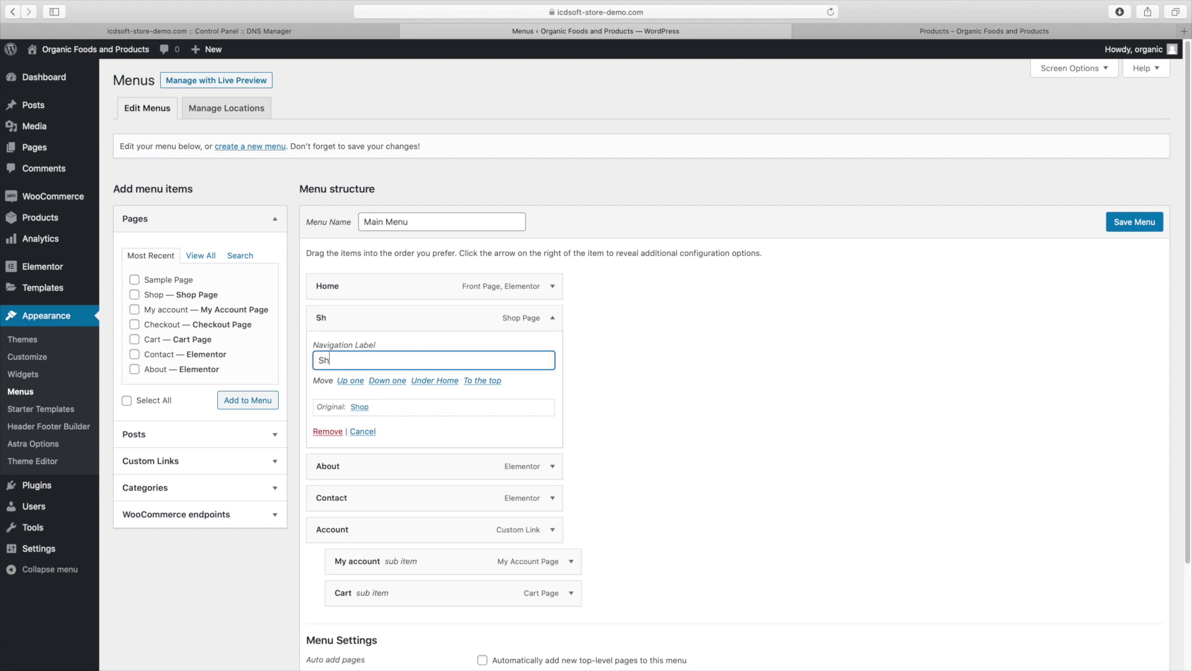
scroll(404, 280, "down", 2)
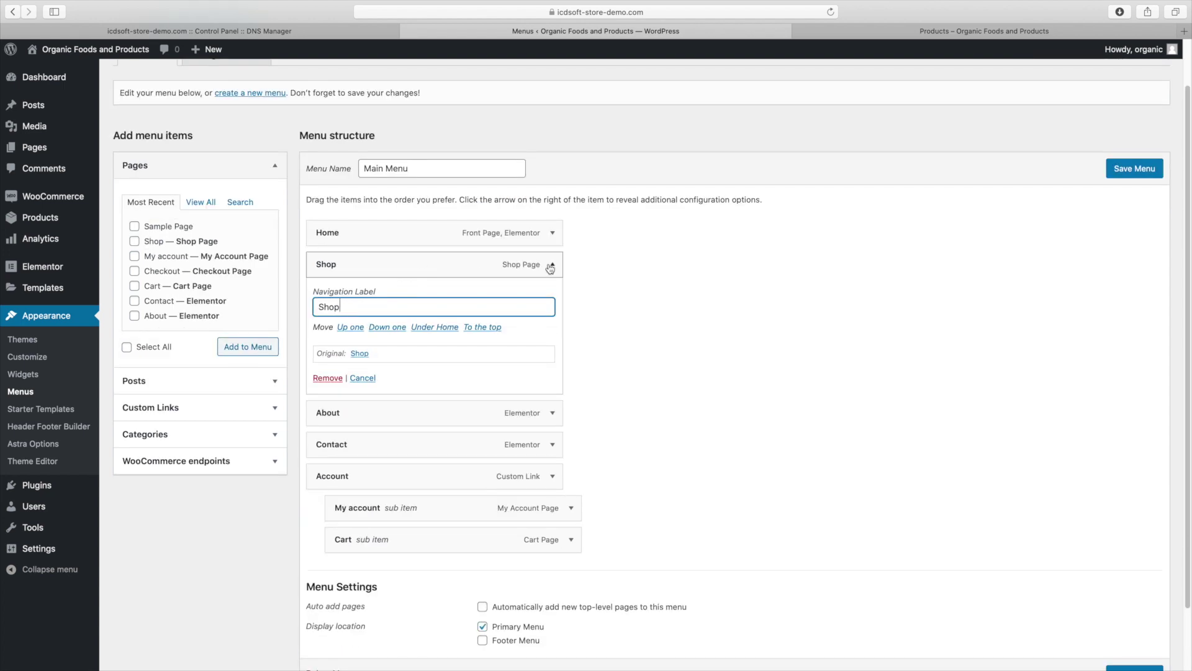
left_click(552, 265)
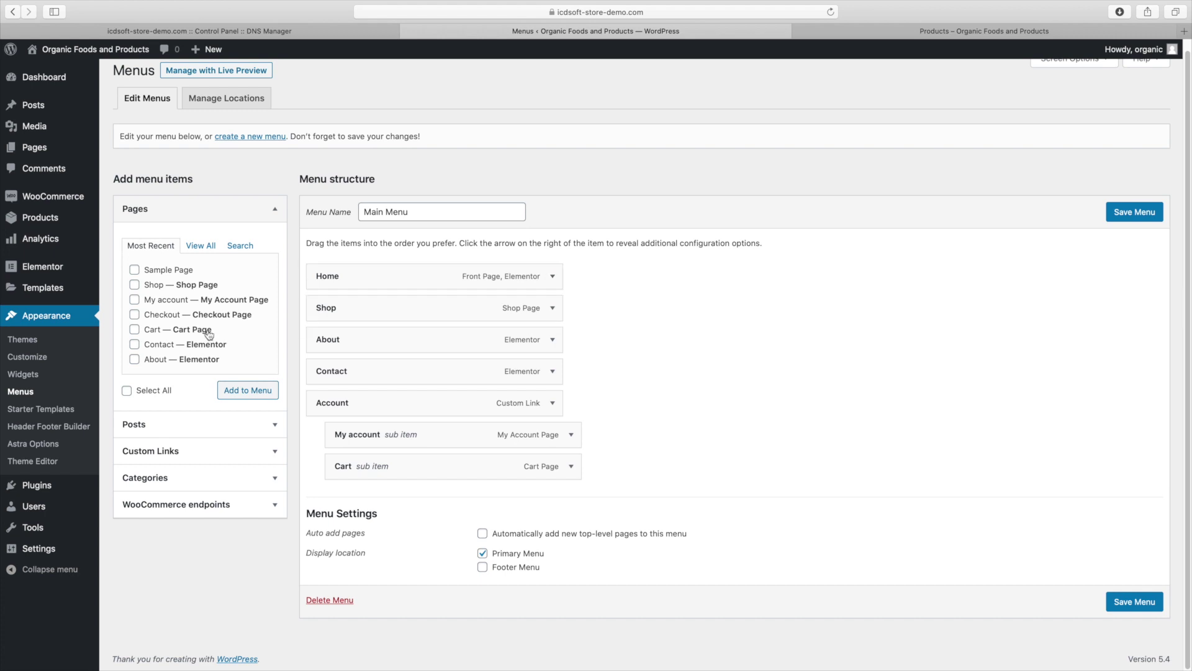
Enter Superfoods as the link text of a new custom link
left_click(181, 451)
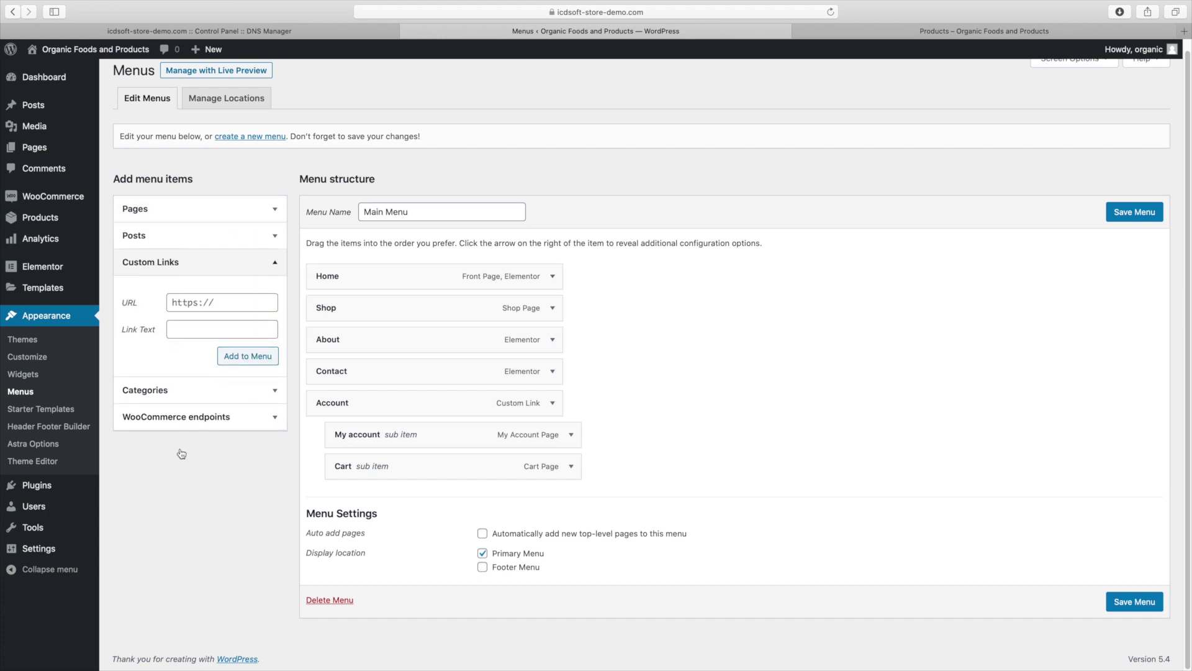
left_click(217, 325)
type("Superfoods")
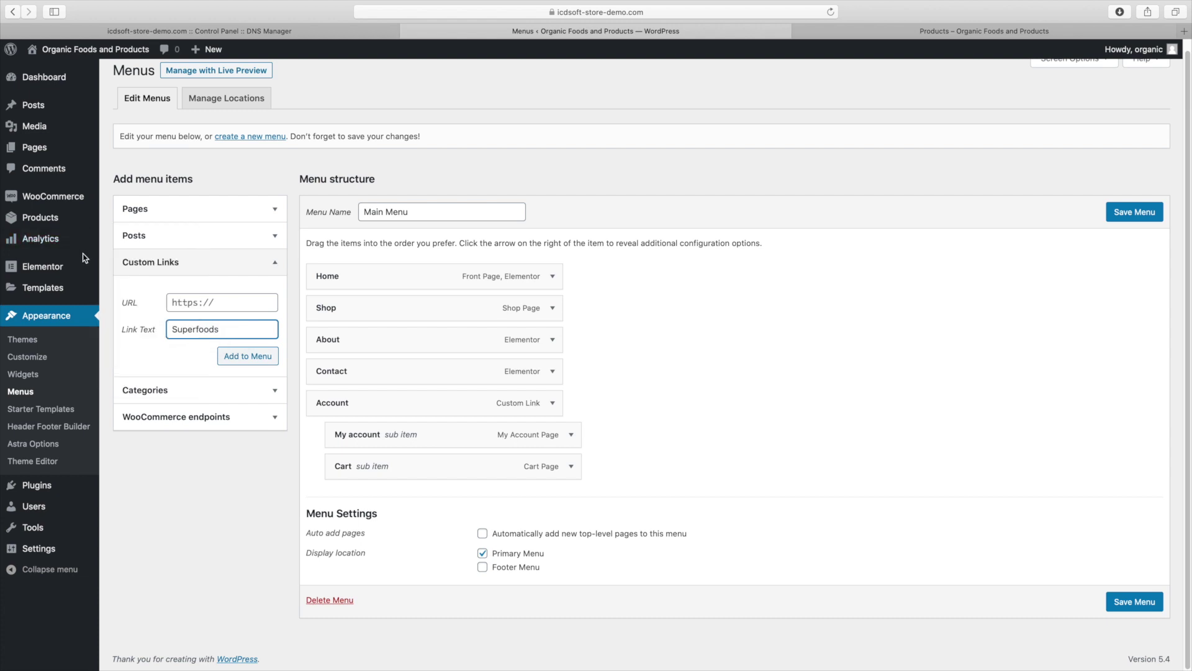
Open product categories in a new tab, view Superfoods, and copy its page address
mouse_move(67, 221)
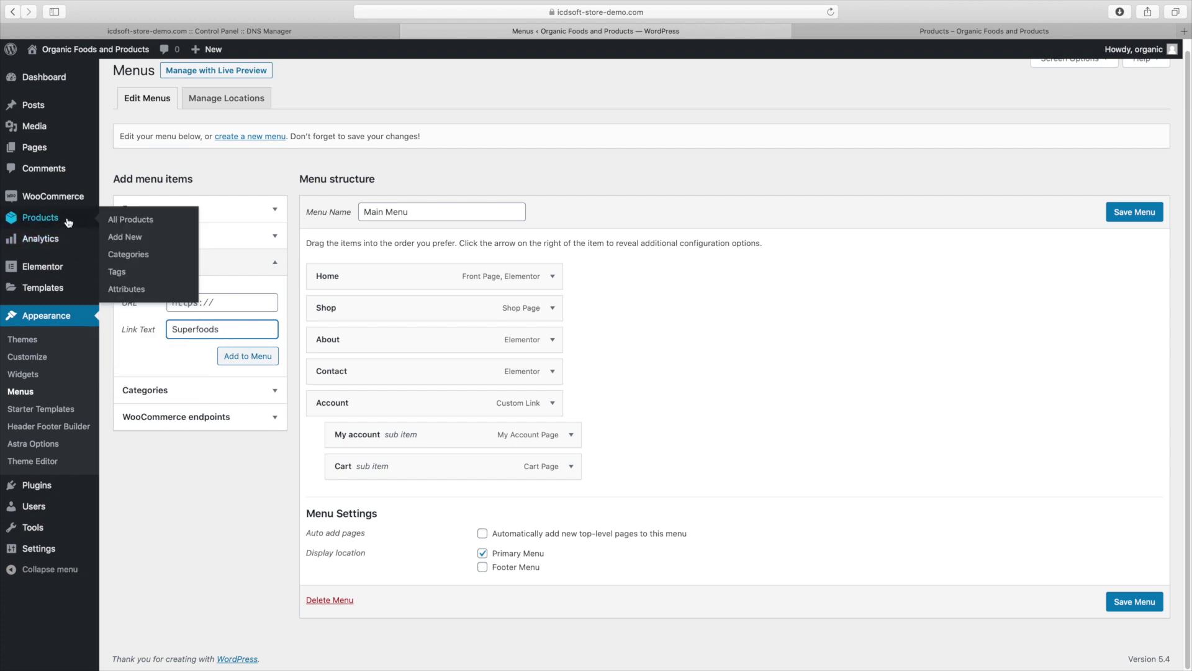
right_click(135, 257)
left_click(142, 260)
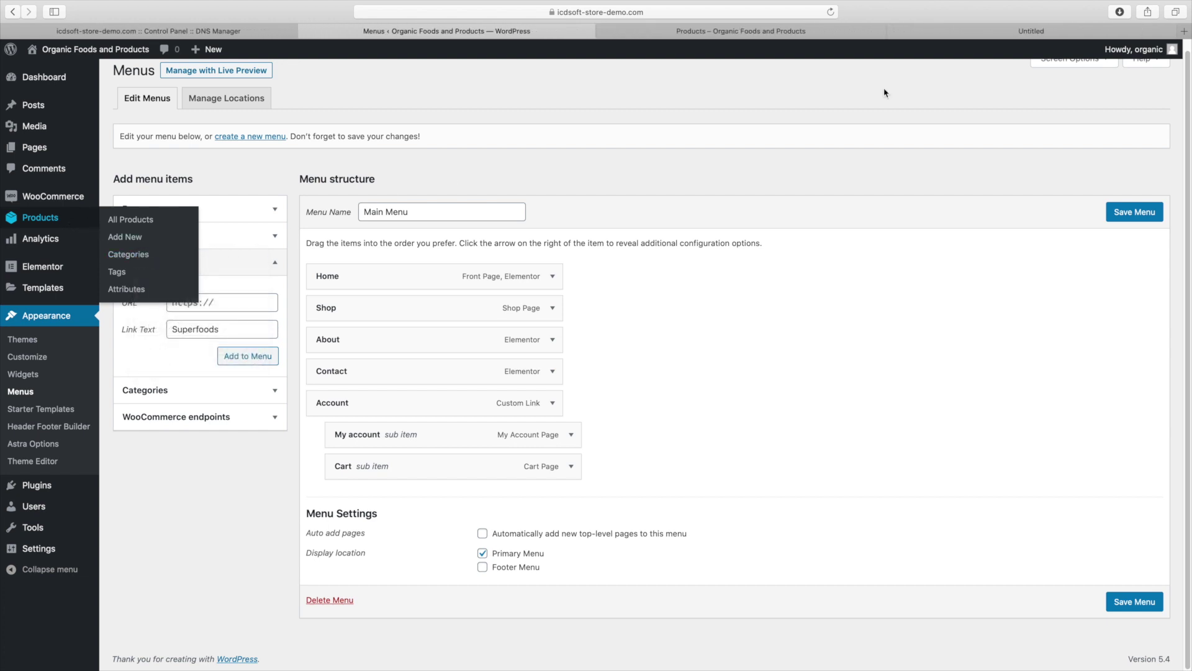
left_click(928, 34)
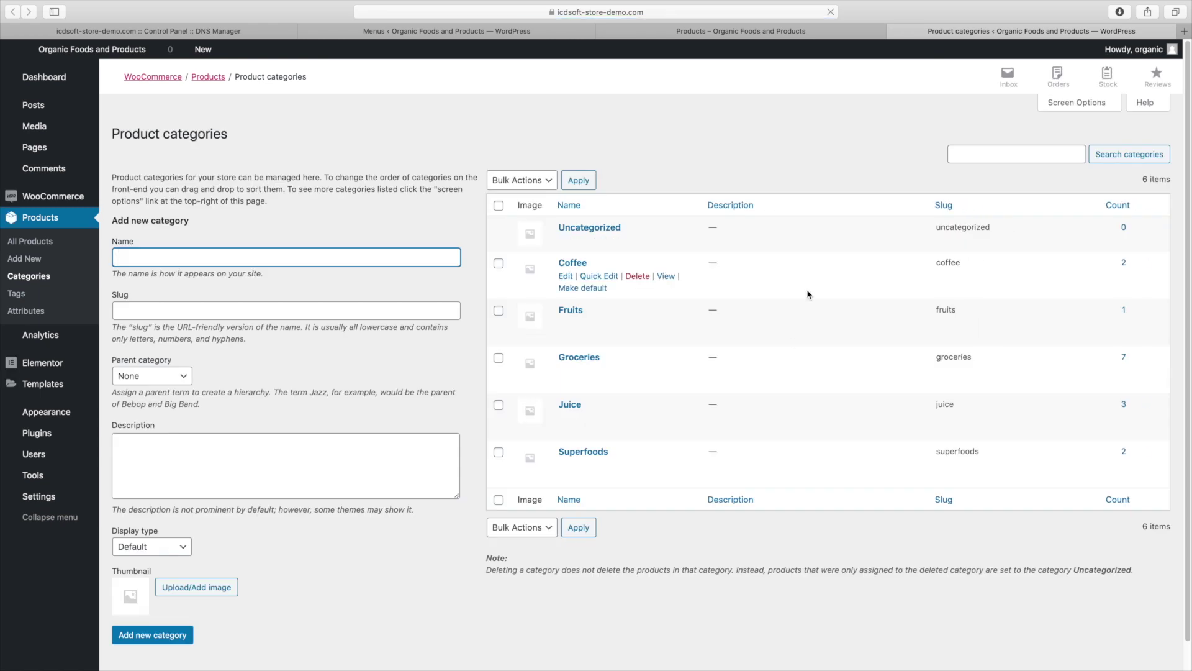
left_click(665, 467)
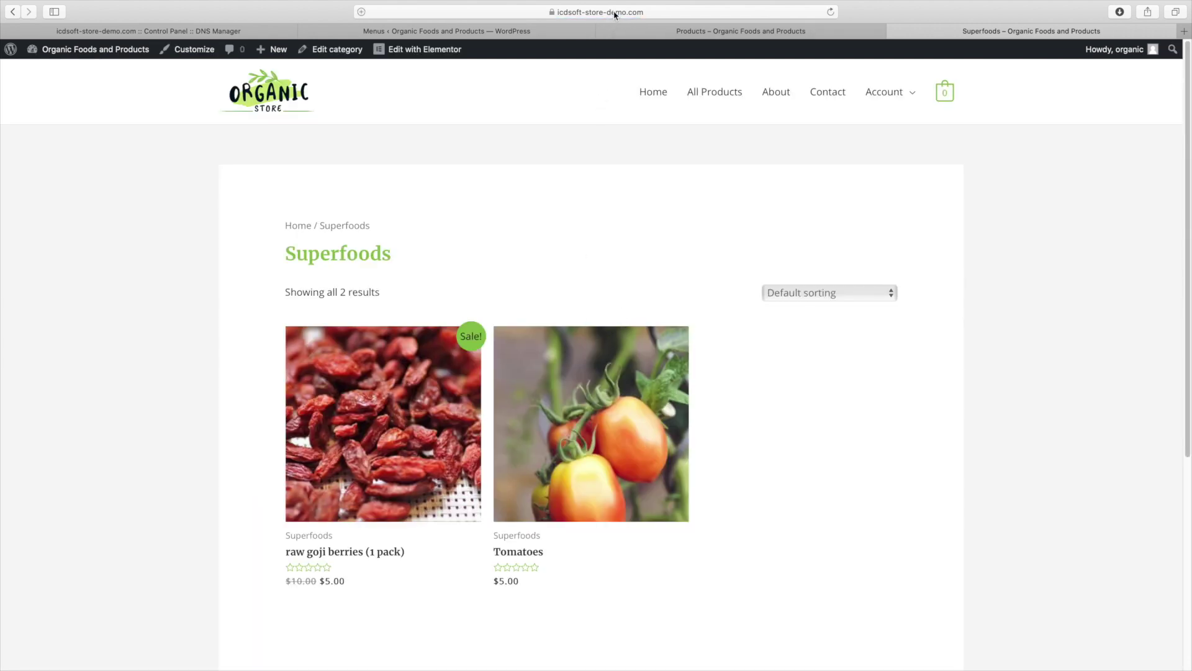
left_click(616, 13)
right_click(558, 12)
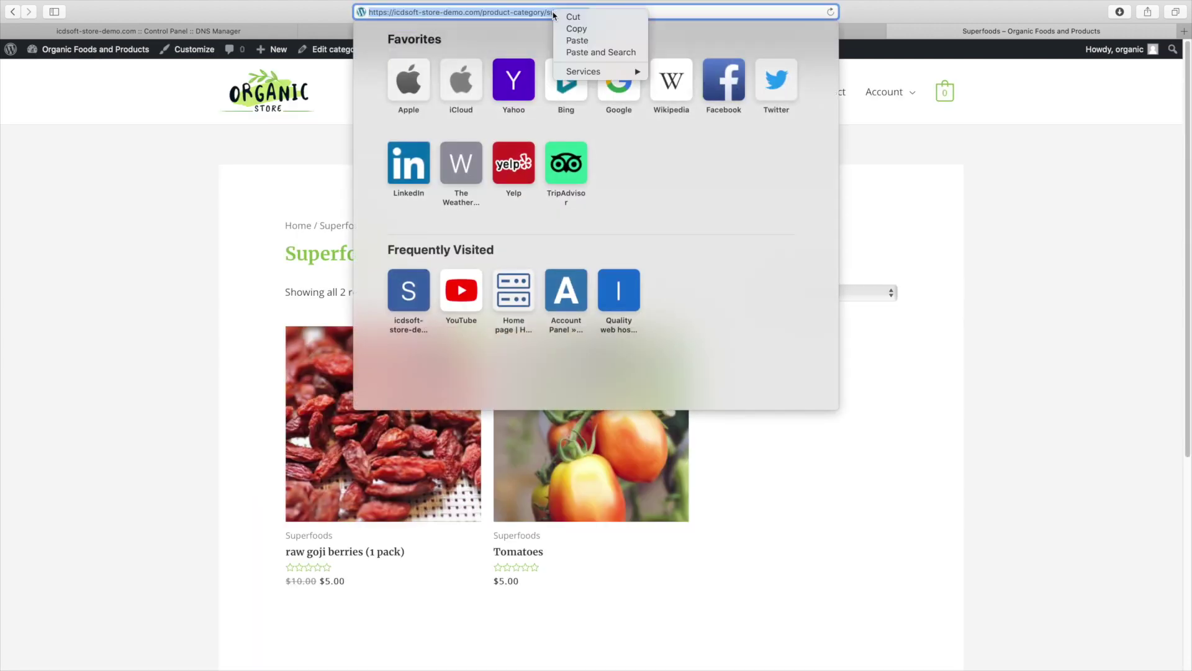
left_click(571, 25)
Paste the Superfoods category address into the custom link's URL field
left_click(360, 32)
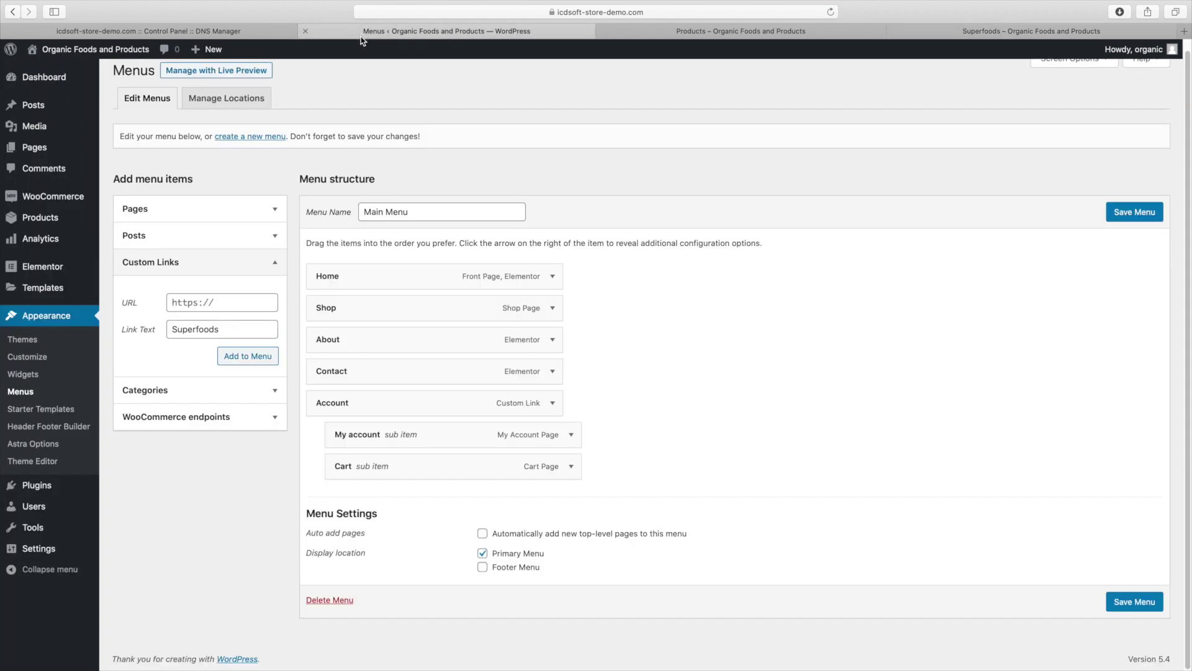
left_click(215, 296)
key("super+v")
Nest the Superfoods link under Shop and start a custom link labelled Coffee
left_click(254, 359)
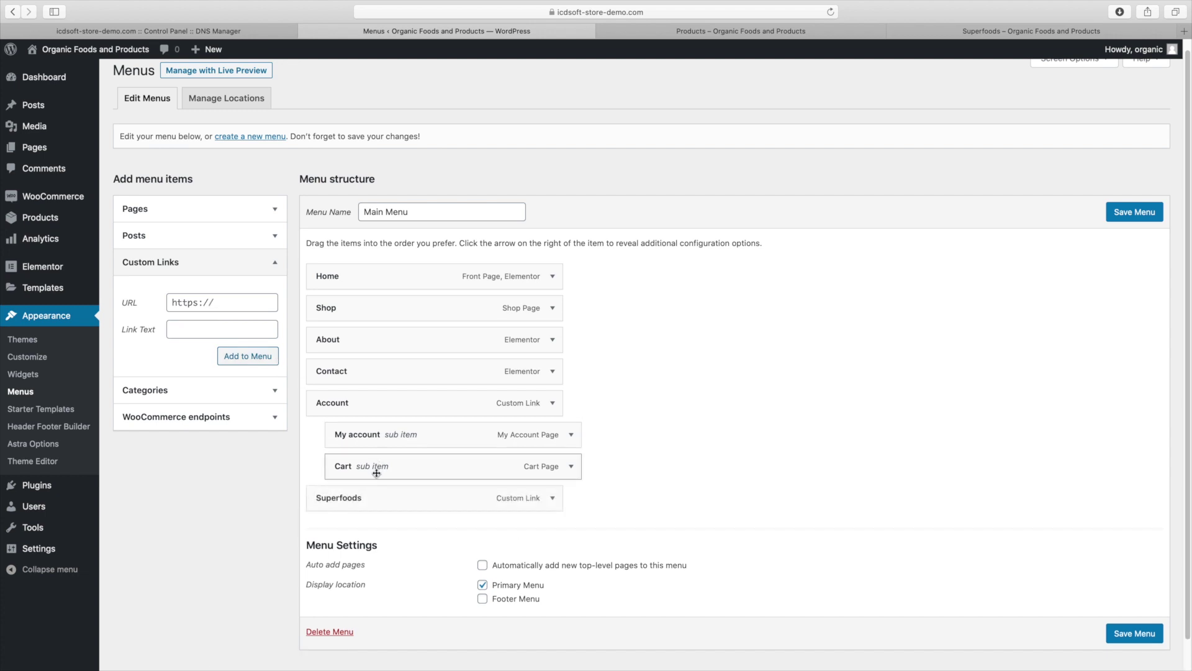
left_click_drag(366, 496, 395, 340)
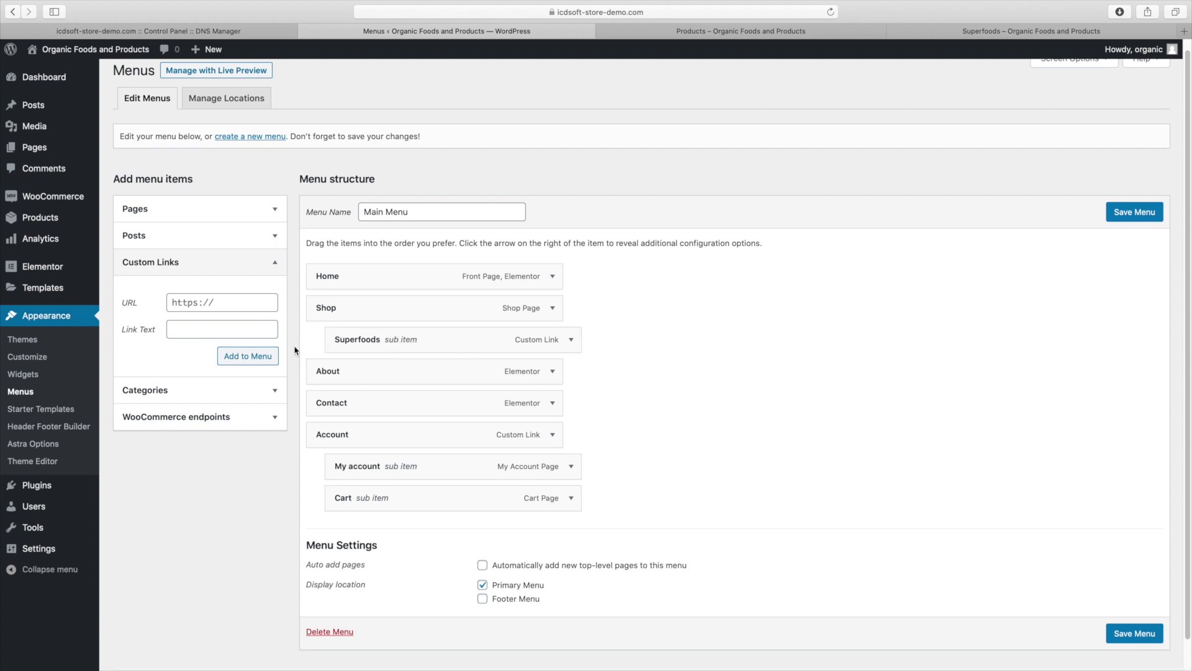
left_click(239, 306)
left_click(229, 328)
type("Coff")
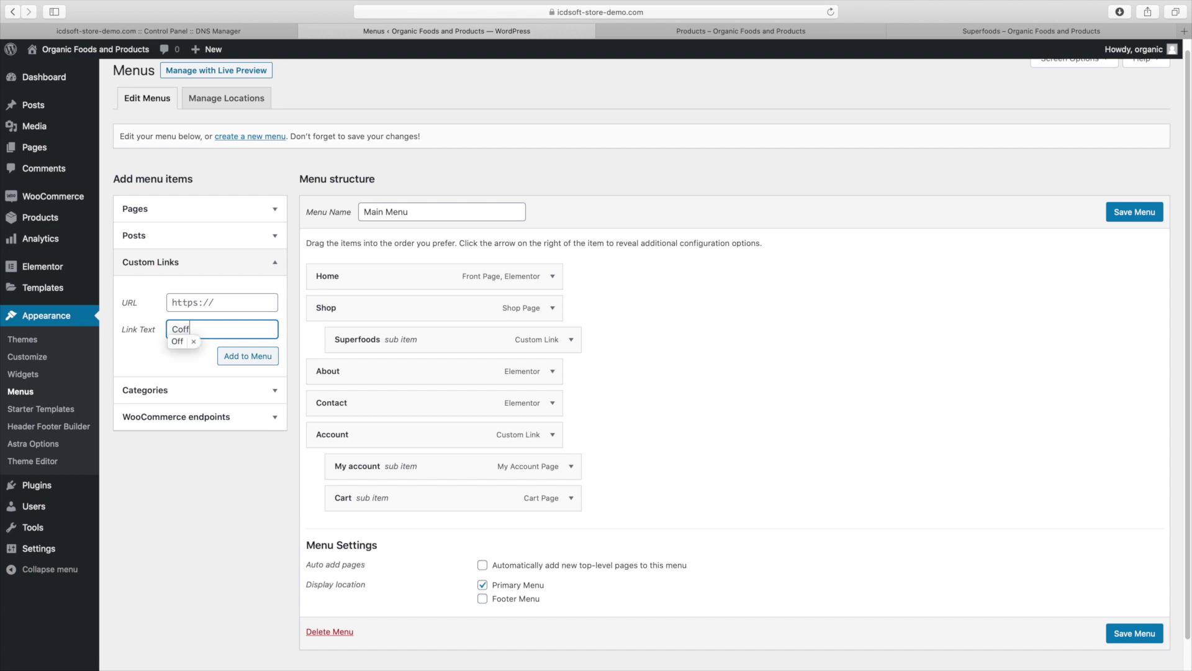
type("ee")
Point the Coffee link to the coffee category URL and nest it under Shop below Superfoods
left_click(239, 302)
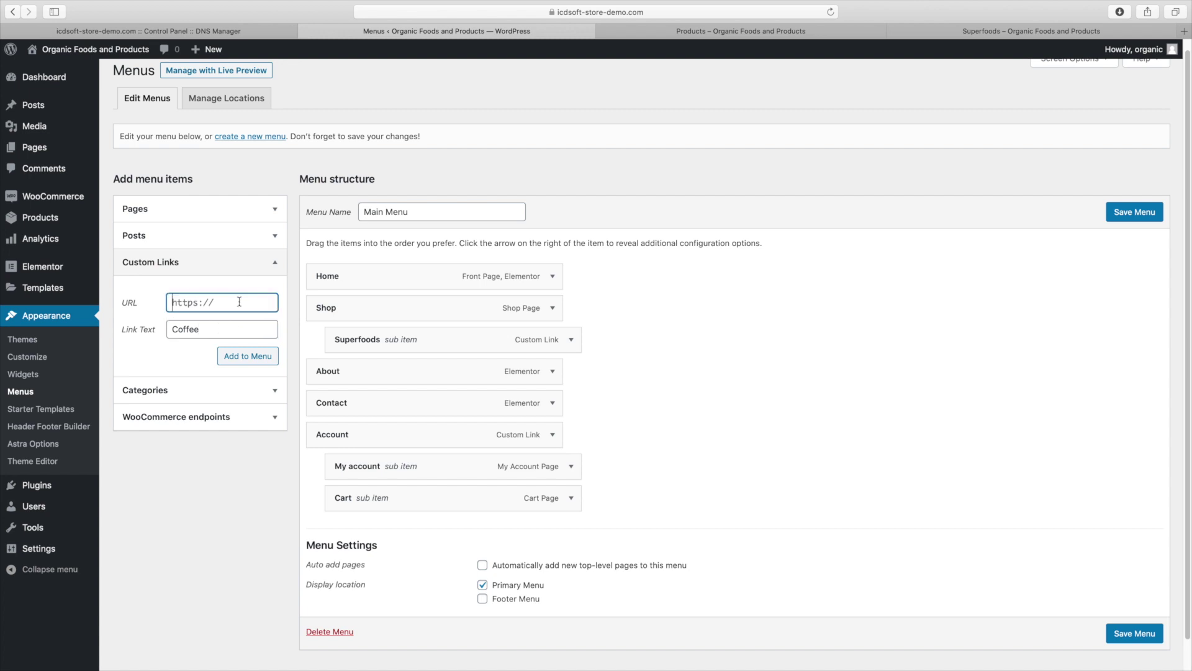
right_click(239, 302)
left_click(263, 330)
key("BackSpace")
key("BackSpace")
key("BackSpace")
key("BackSpace")
key("BackSpace")
key("BackSpace")
key("BackSpace")
key("BackSpace")
key("BackSpace")
key("BackSpace")
key("BackSpace")
type("coffee")
left_click(255, 357)
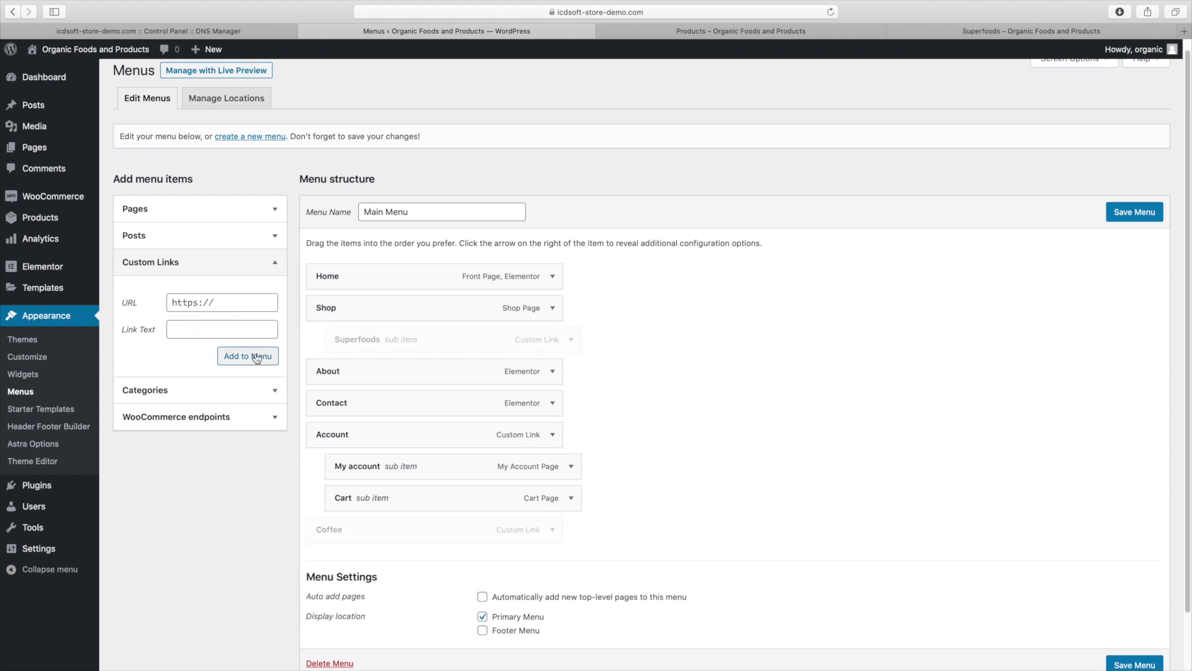
left_click_drag(361, 524, 380, 366)
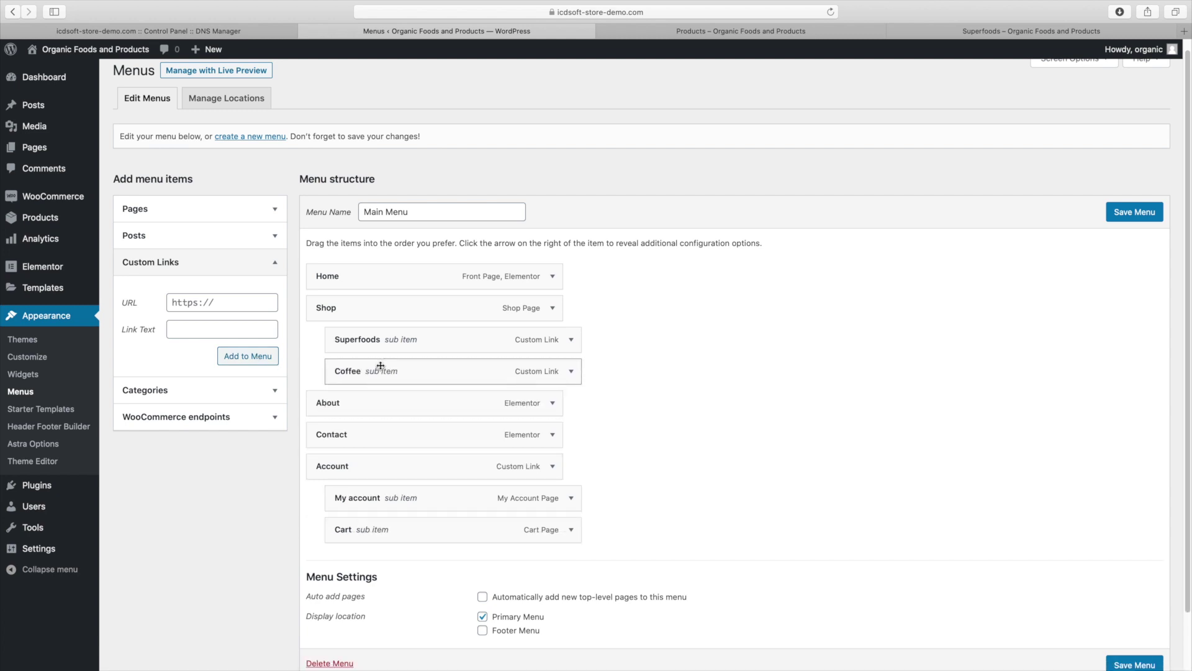
Save the Main Menu and load the storefront's home page
left_click(1118, 214)
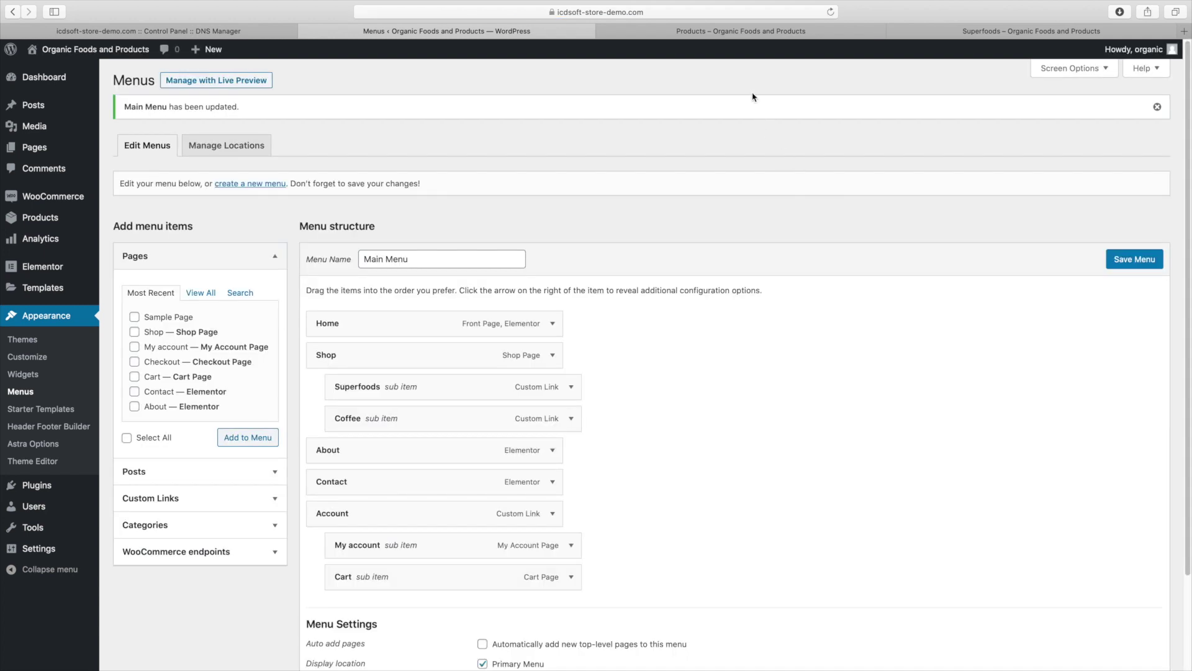
left_click(745, 39)
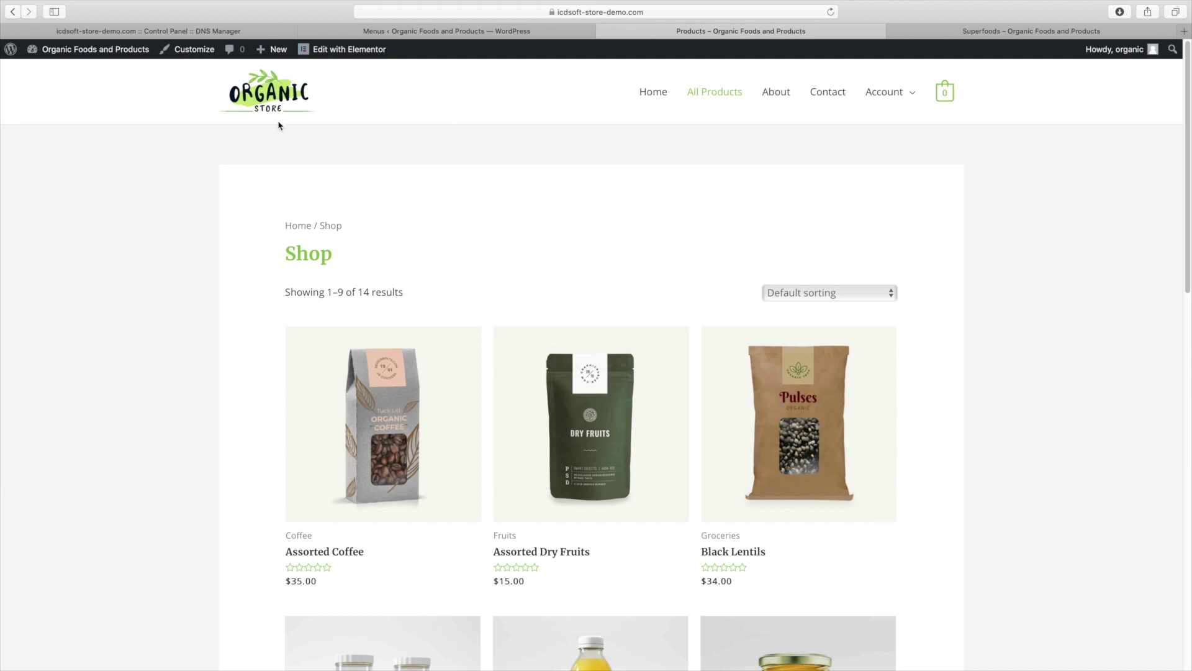
left_click(264, 109)
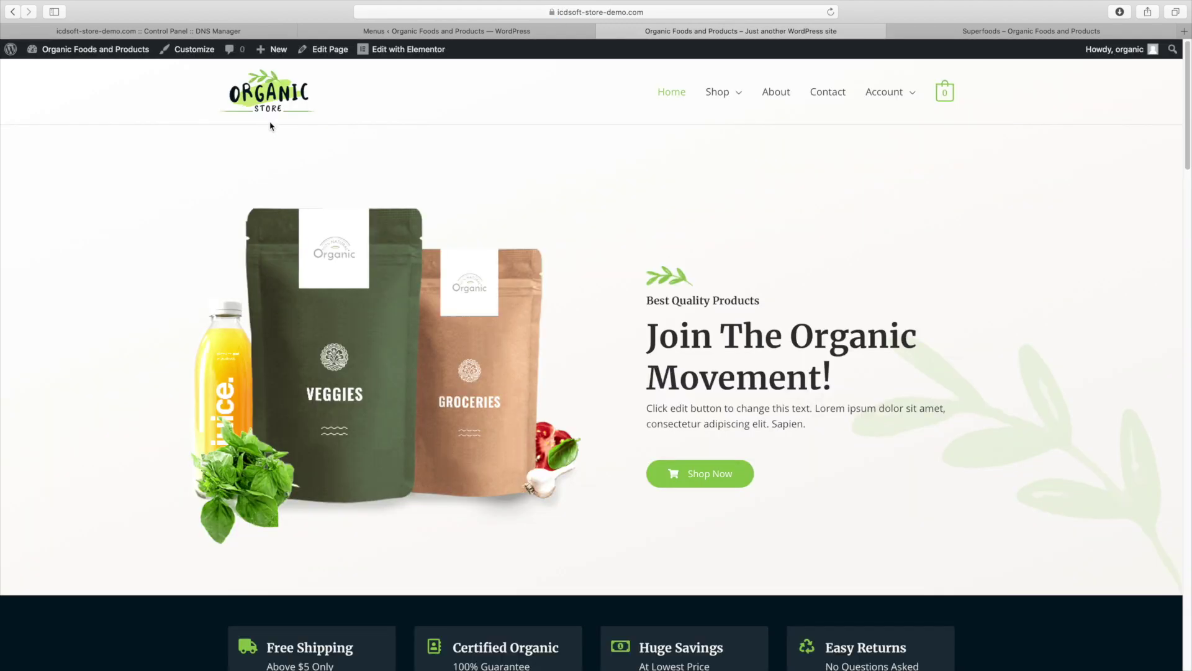
Open the Superfoods category, then the Coffee category, from the Shop submenu
mouse_move(729, 99)
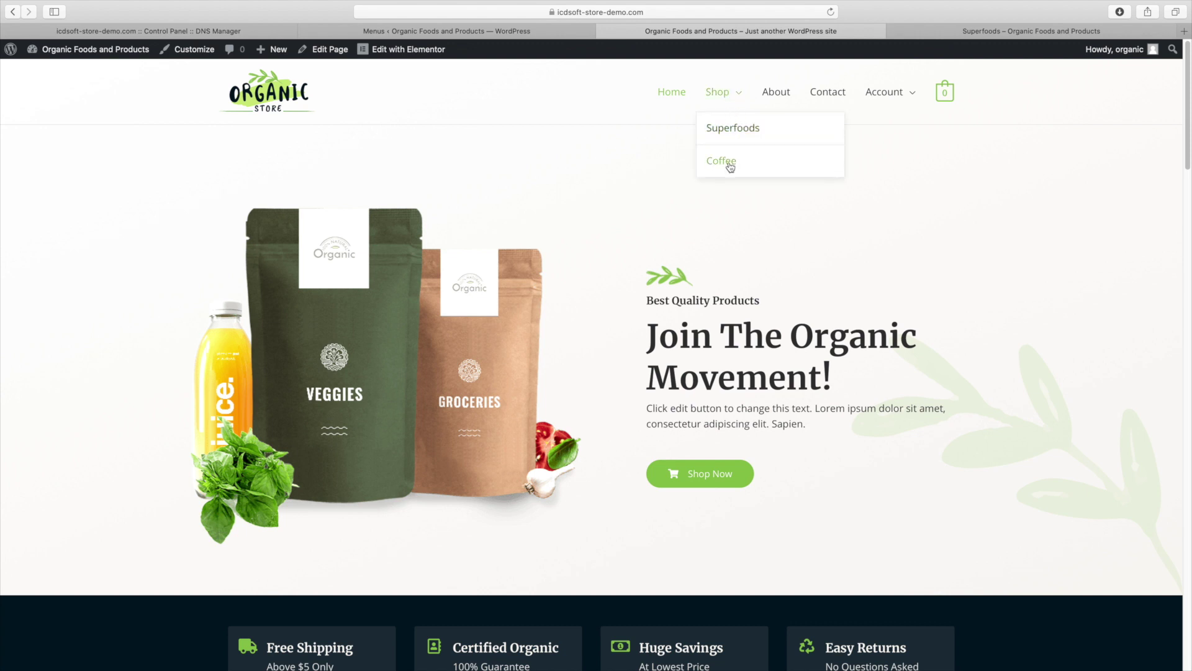
left_click(731, 133)
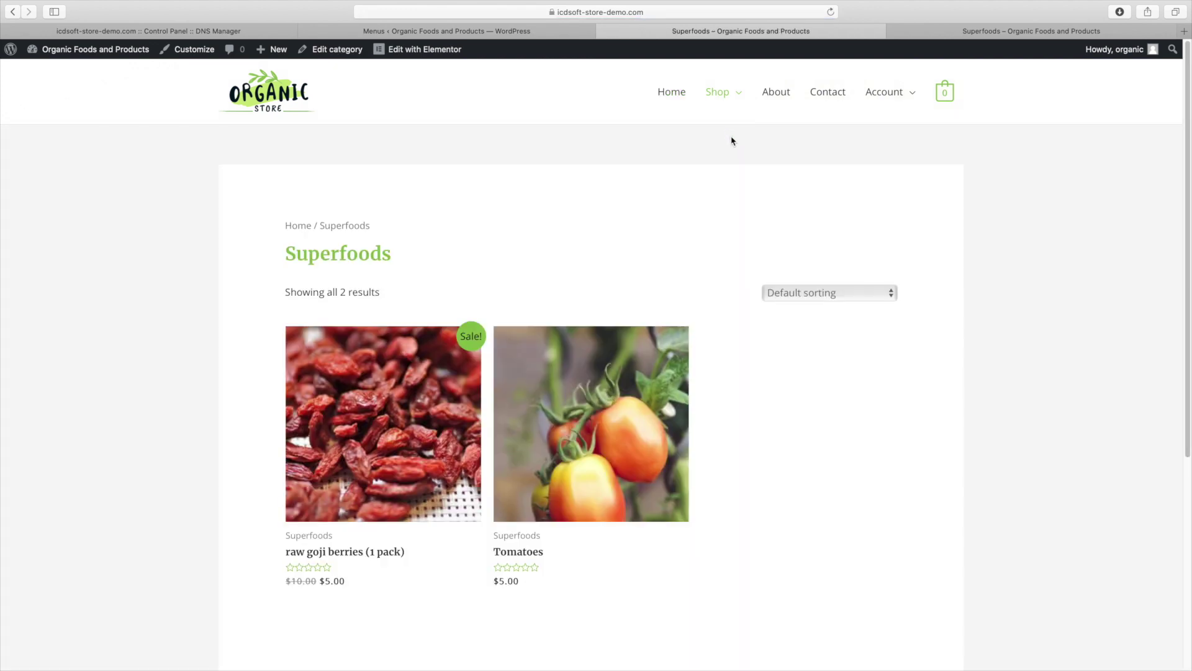
mouse_move(717, 95)
left_click(732, 162)
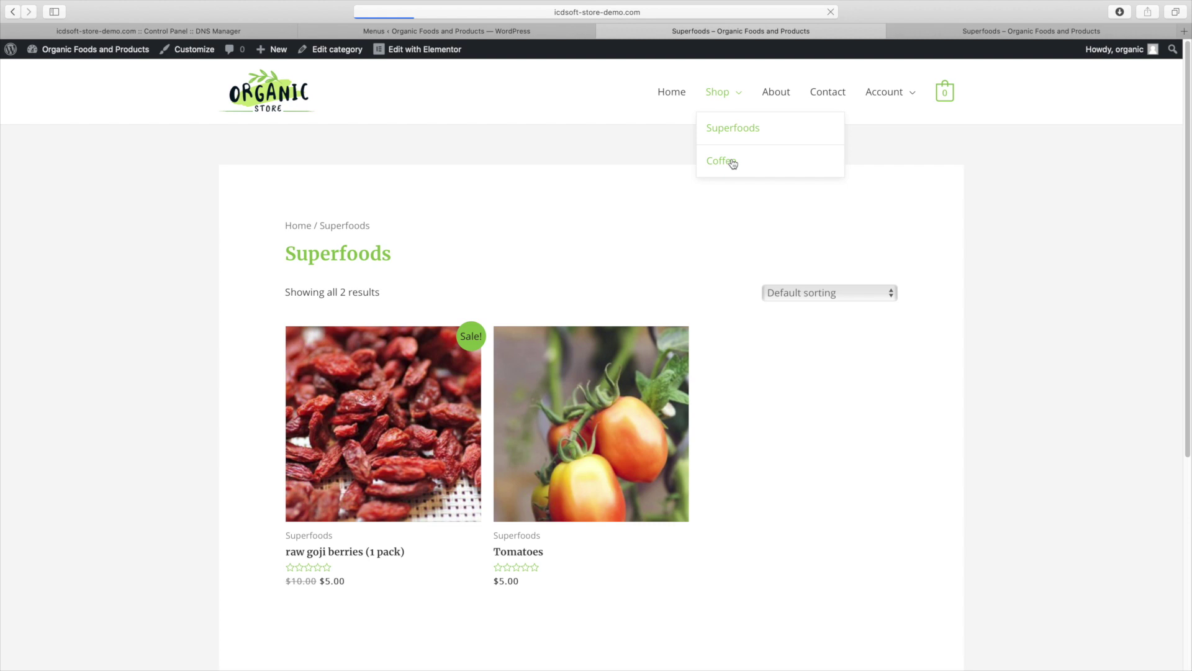
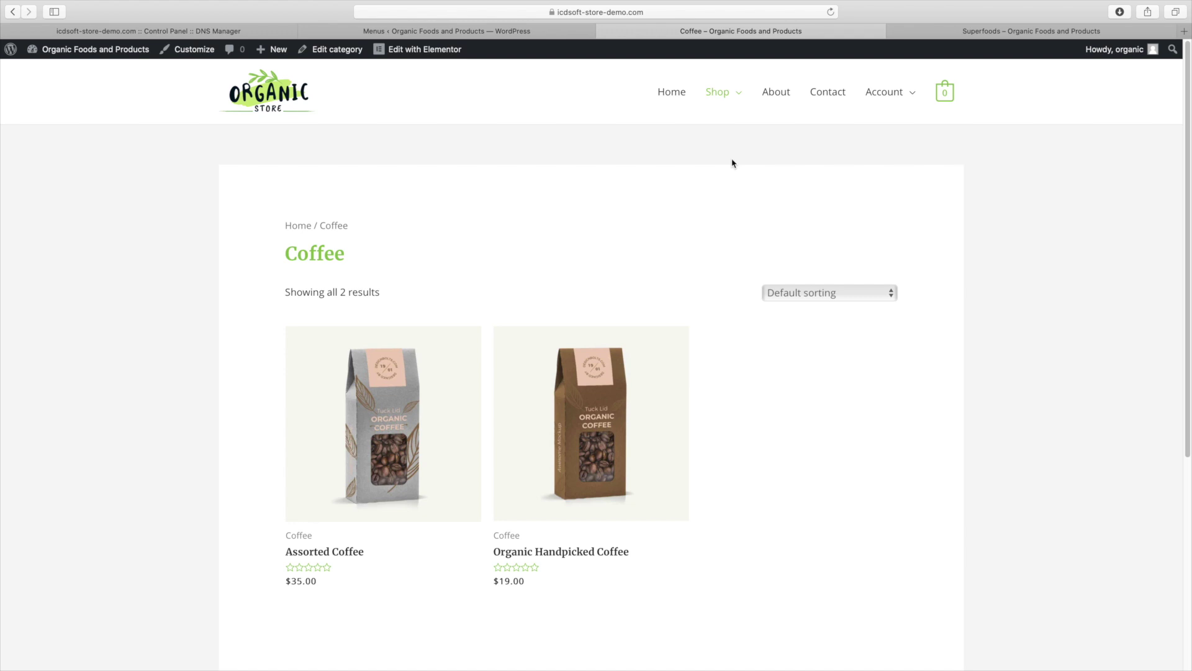
Return from the Coffee category to the Organic Store homepage and scroll back to the hero banner
left_click(275, 106)
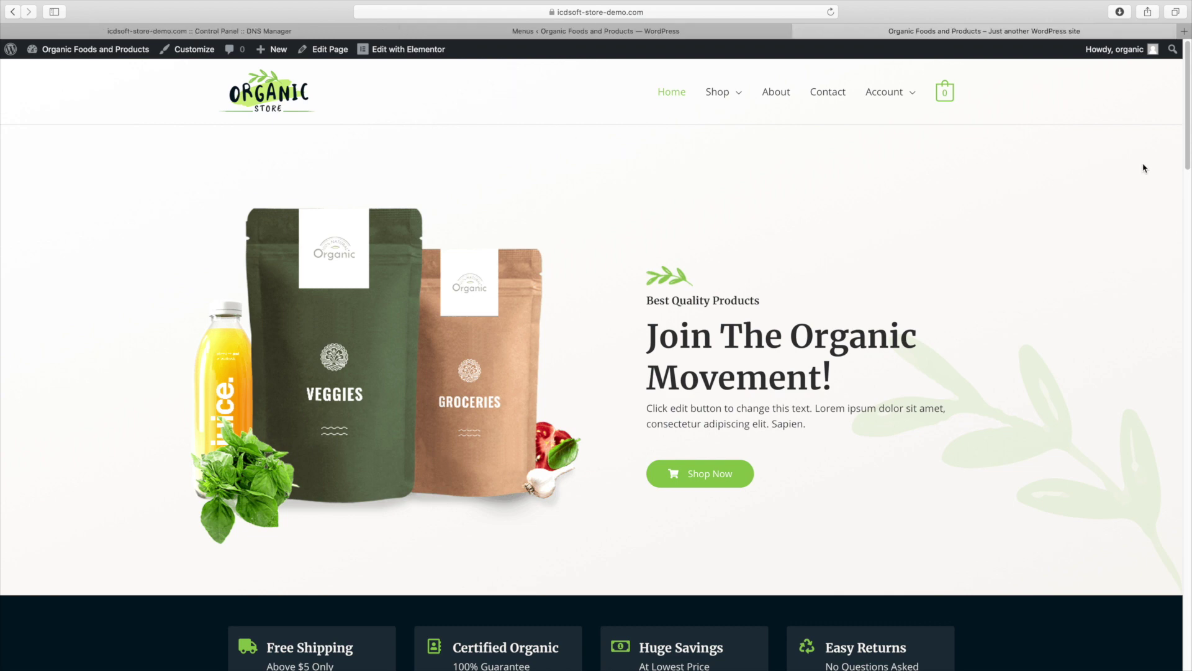
scroll(1145, 168, "down", 15)
scroll(755, 457, "down", 1)
scroll(756, 457, "up", 15)
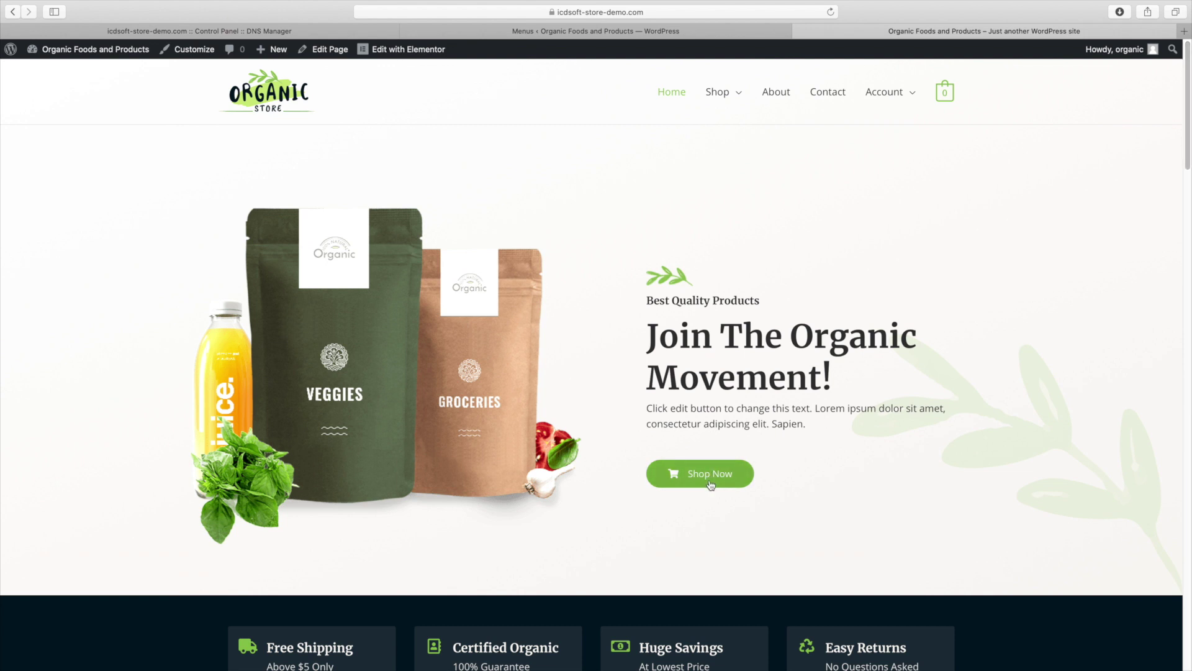
Open the homepage in Elementor and link the hero Shop Now button to /shop
left_click(380, 52)
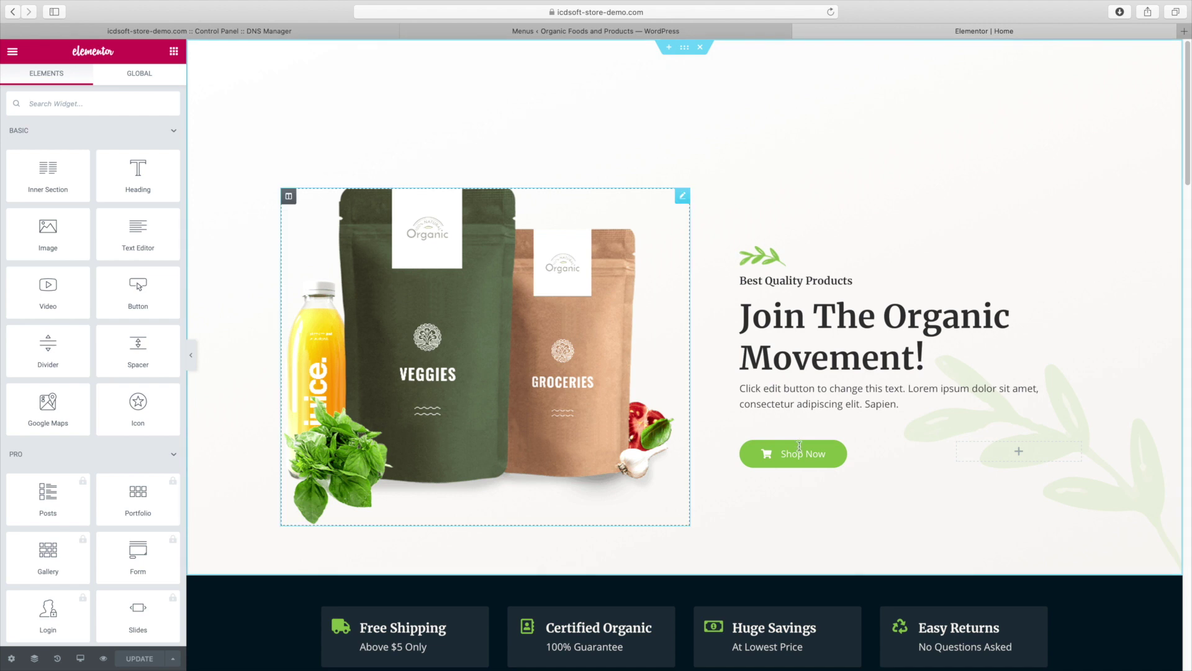
left_click(799, 447)
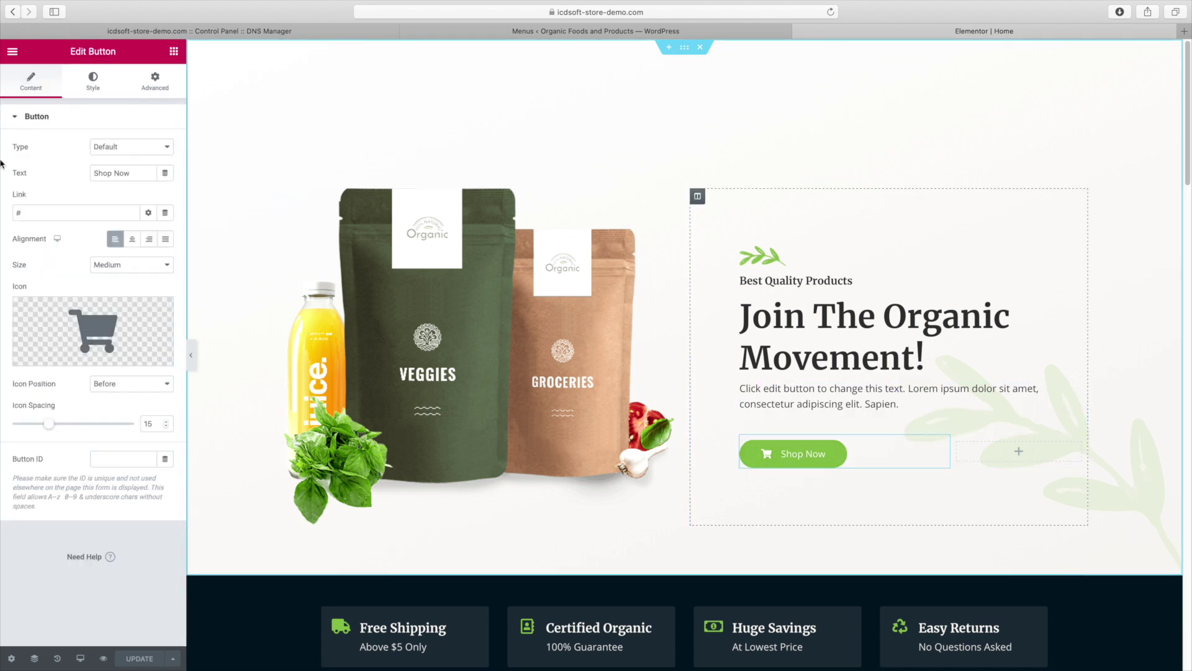
triple_click(39, 212)
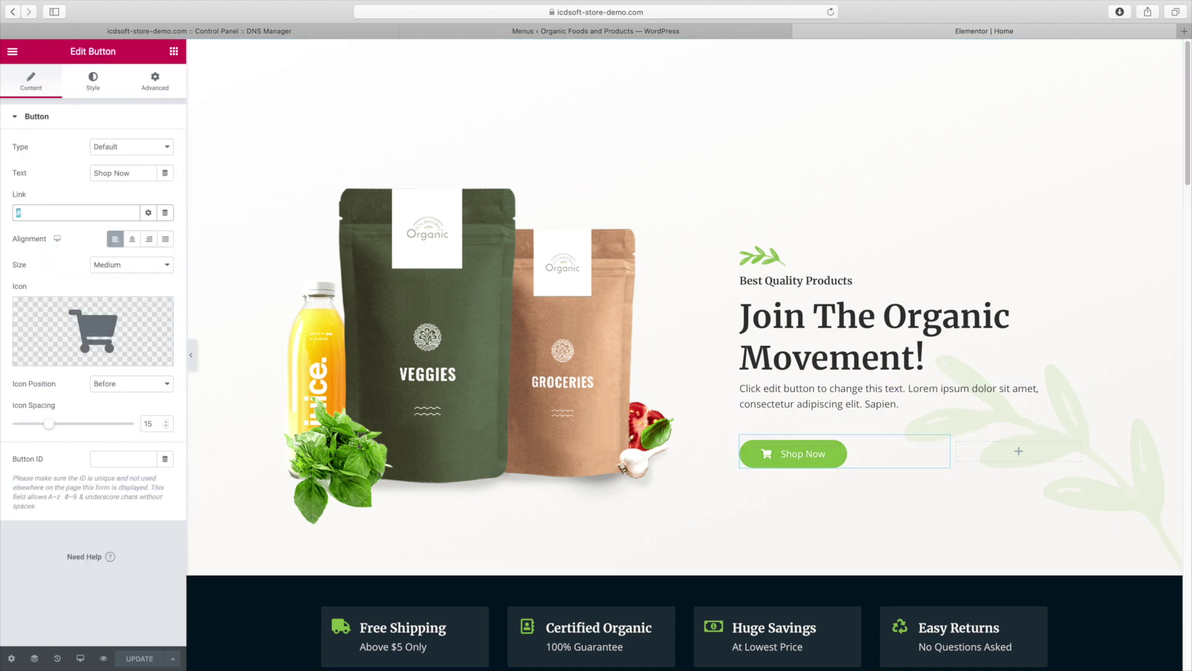
type("/shop")
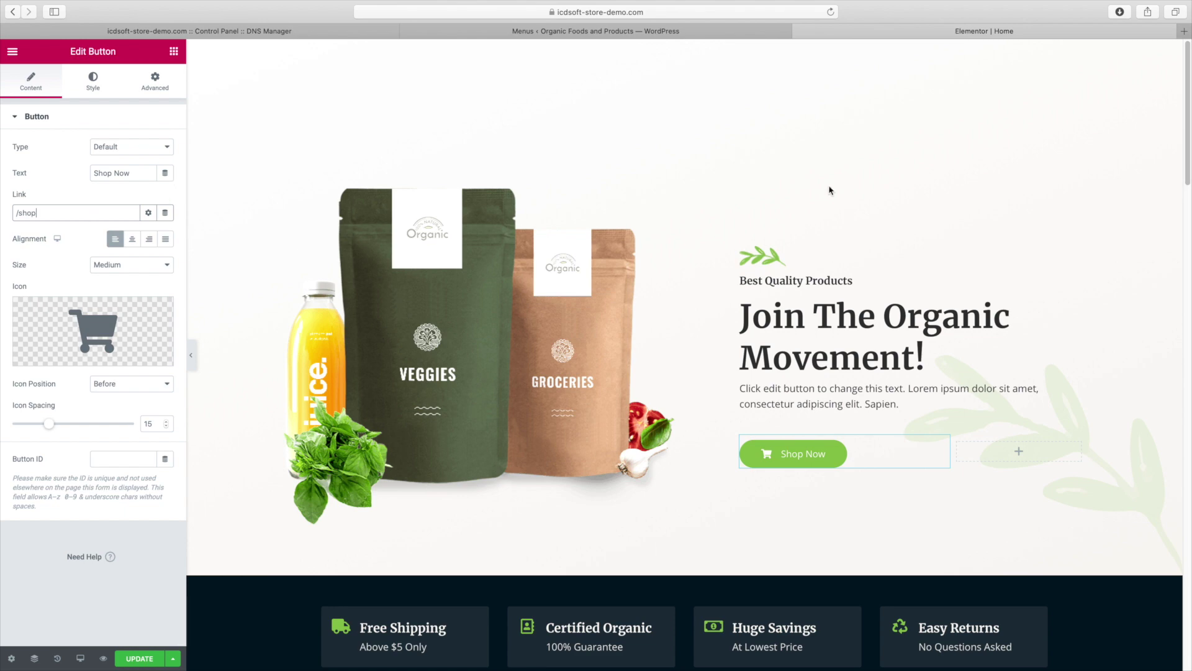
Point the promo bar's Shop Now button to /shop in place of its placeholder link
scroll(1162, 156, "down", 3)
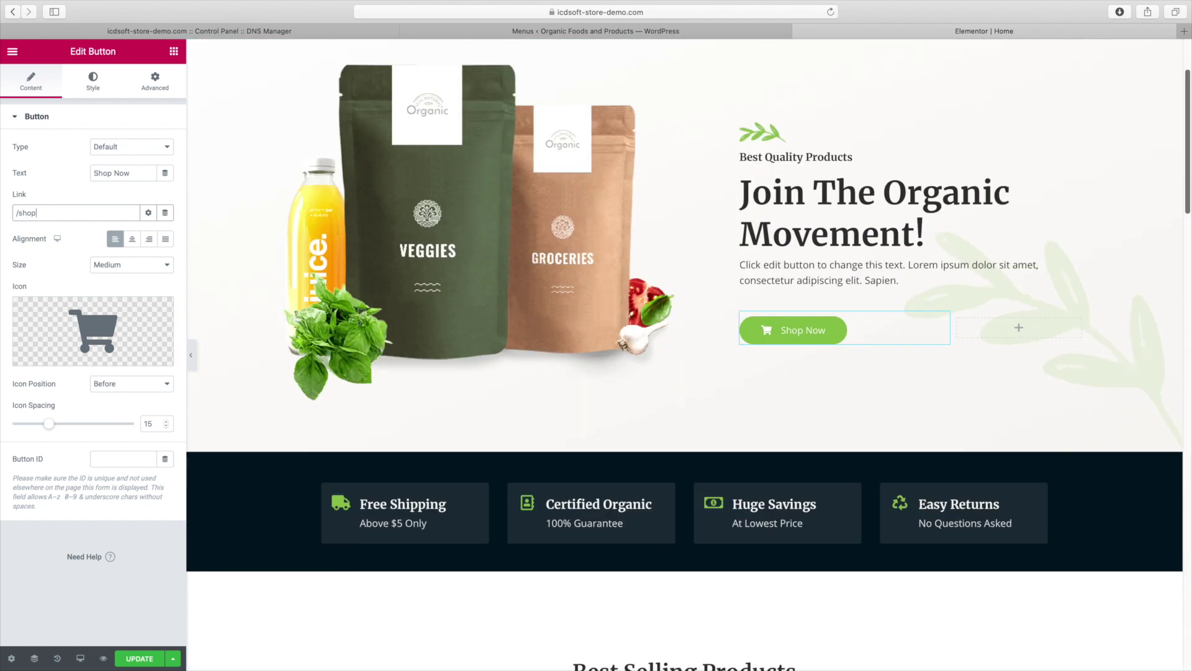
scroll(683, 354, "down", 10)
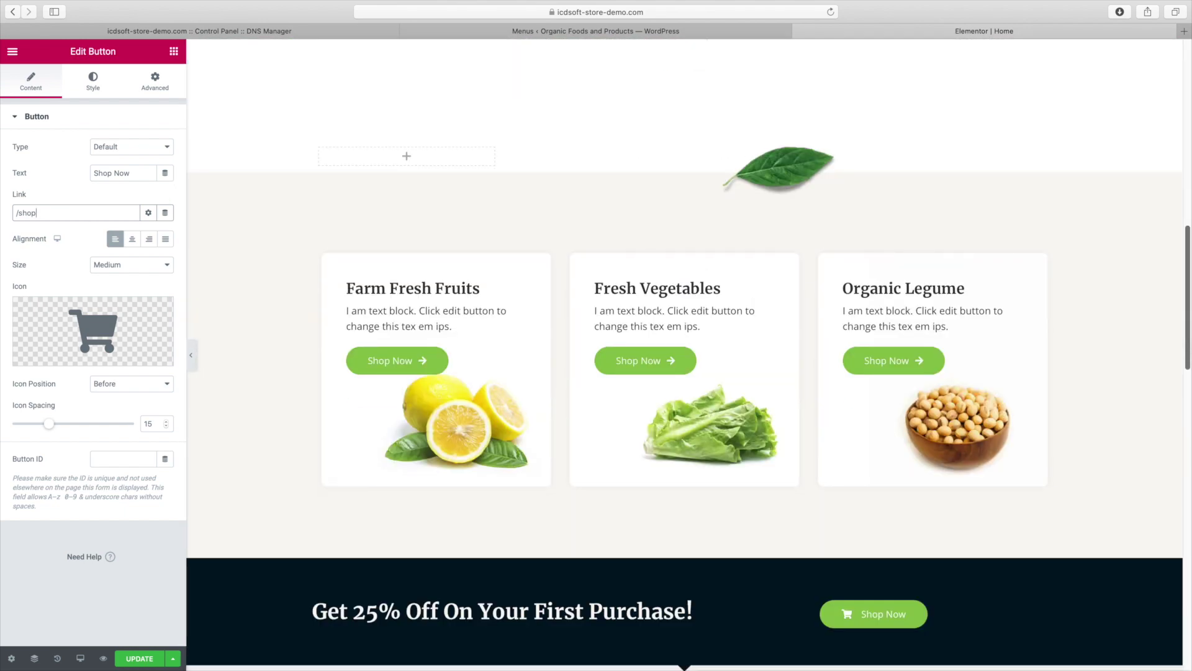
scroll(931, 435, "down", 3)
left_click(937, 478)
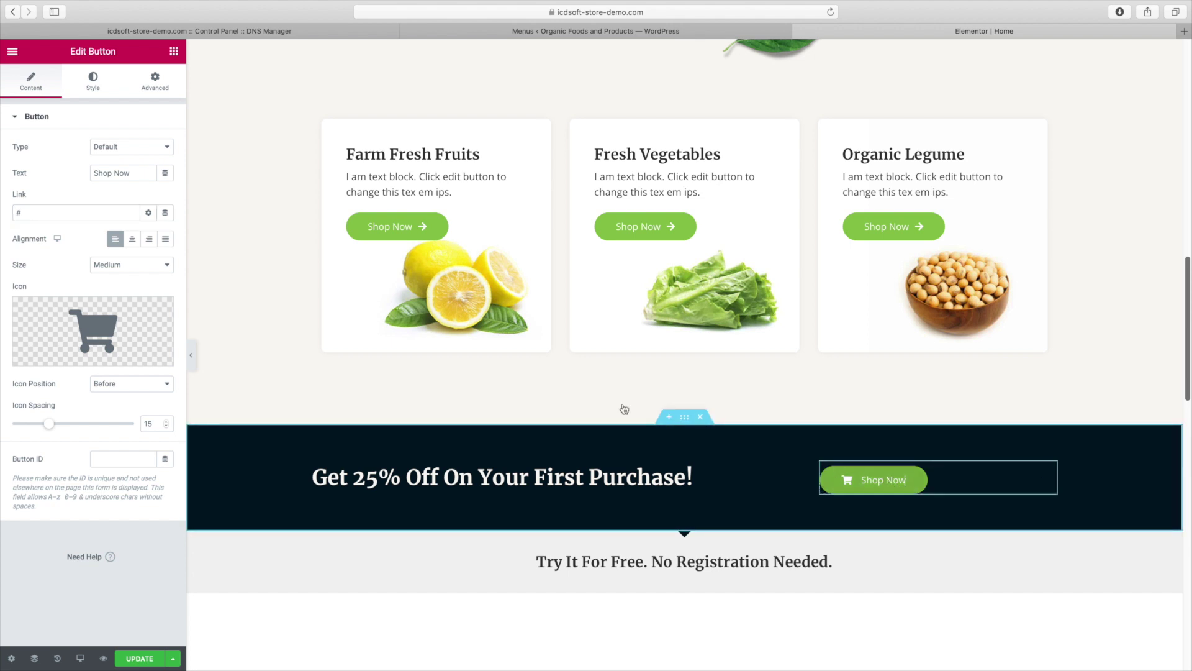
double_click(50, 217)
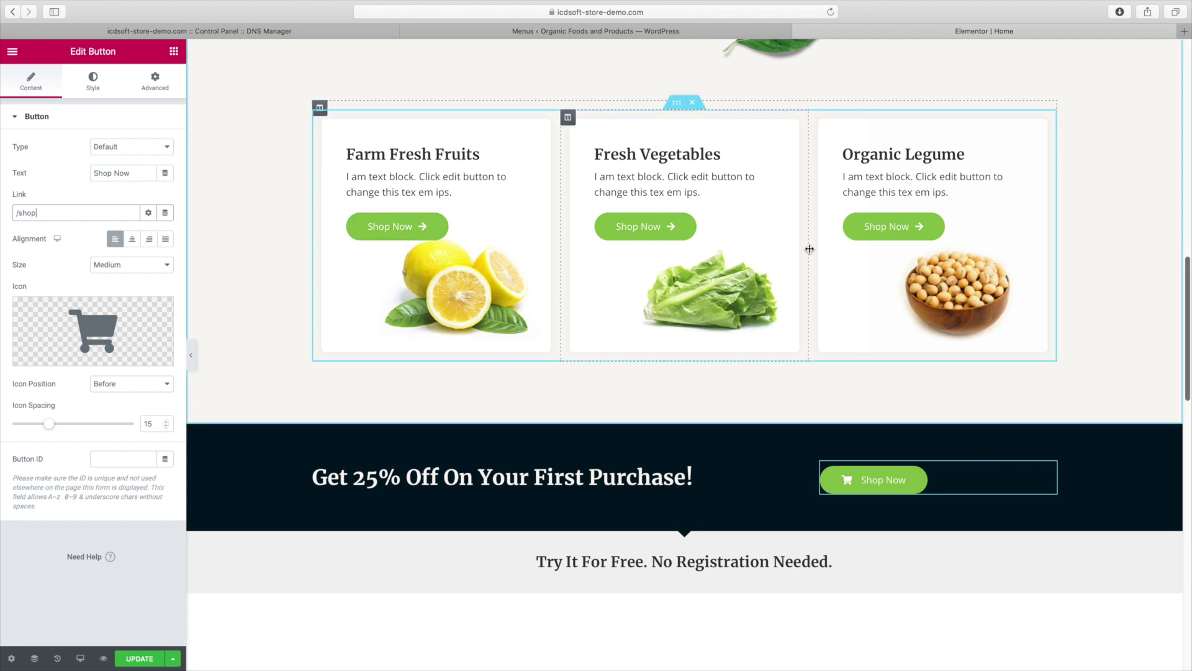
Link the Farm Fresh Fruits Shop Now button to /product-category/fruits/
left_click(424, 231)
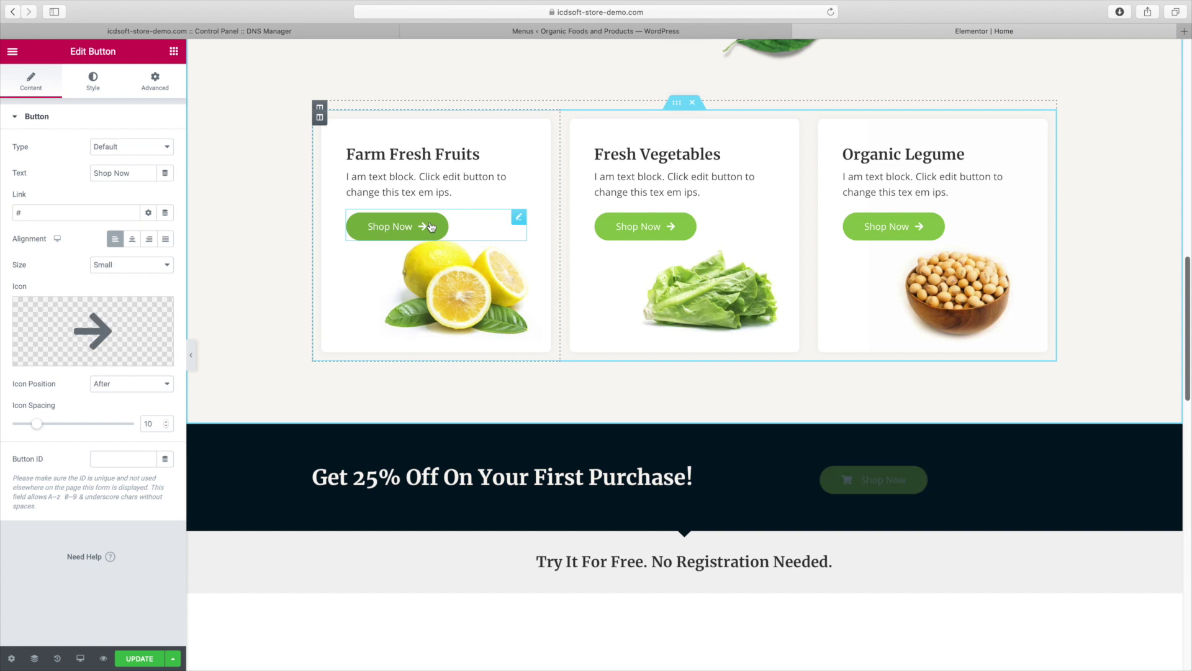
double_click(81, 209)
right_click(80, 211)
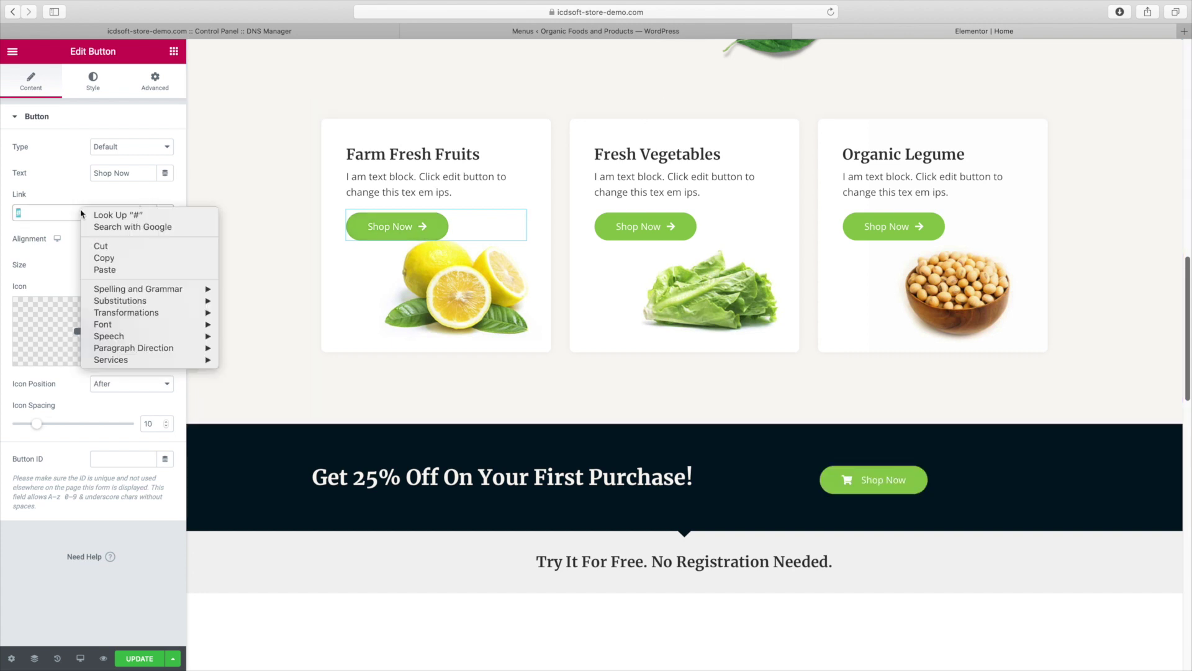
left_click(68, 204)
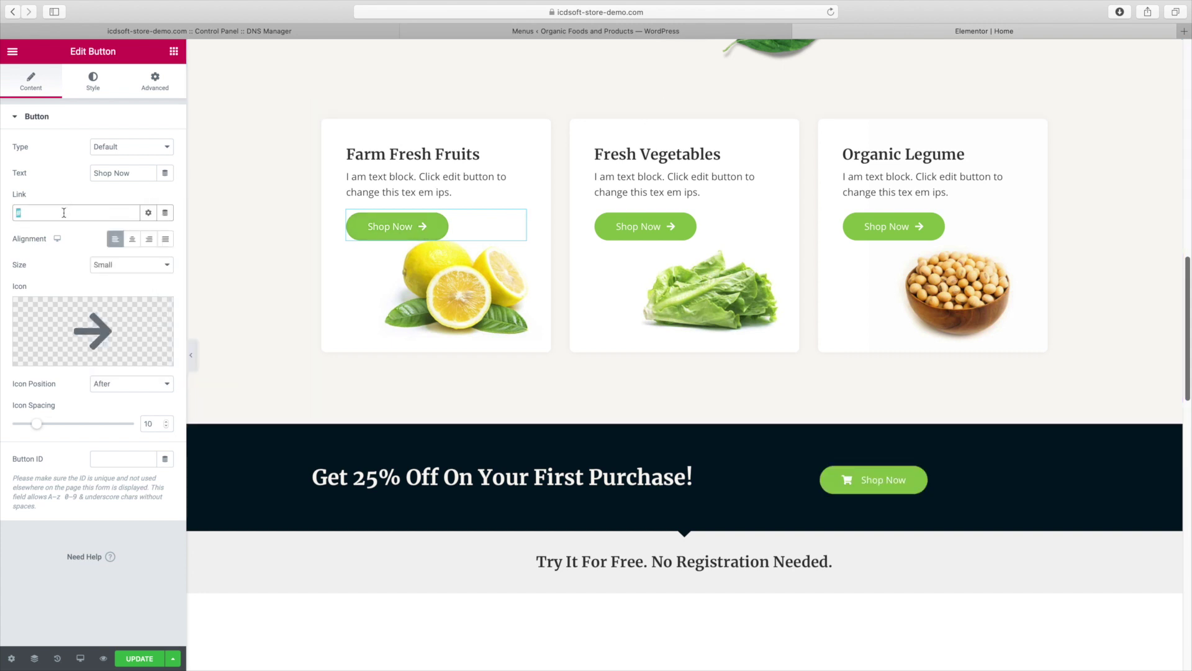
type("/product-category/superfoods/")
double_click(89, 211)
type("f")
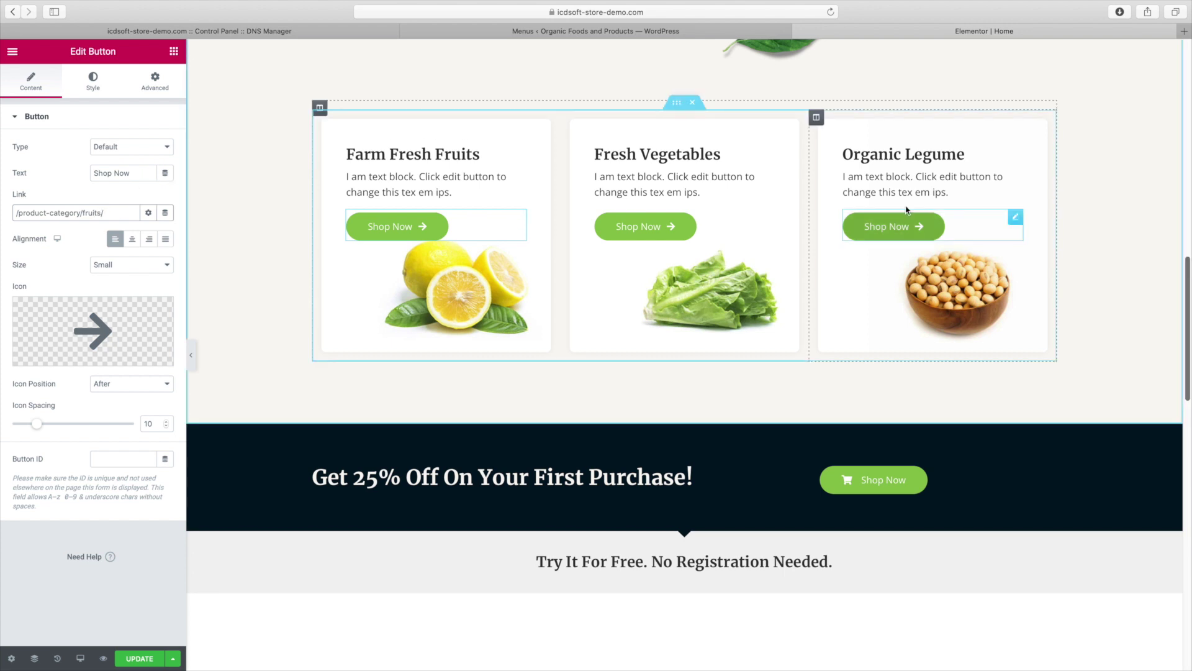
Rename the Organic Legume card's title to 'Superfoods'
left_click(908, 162)
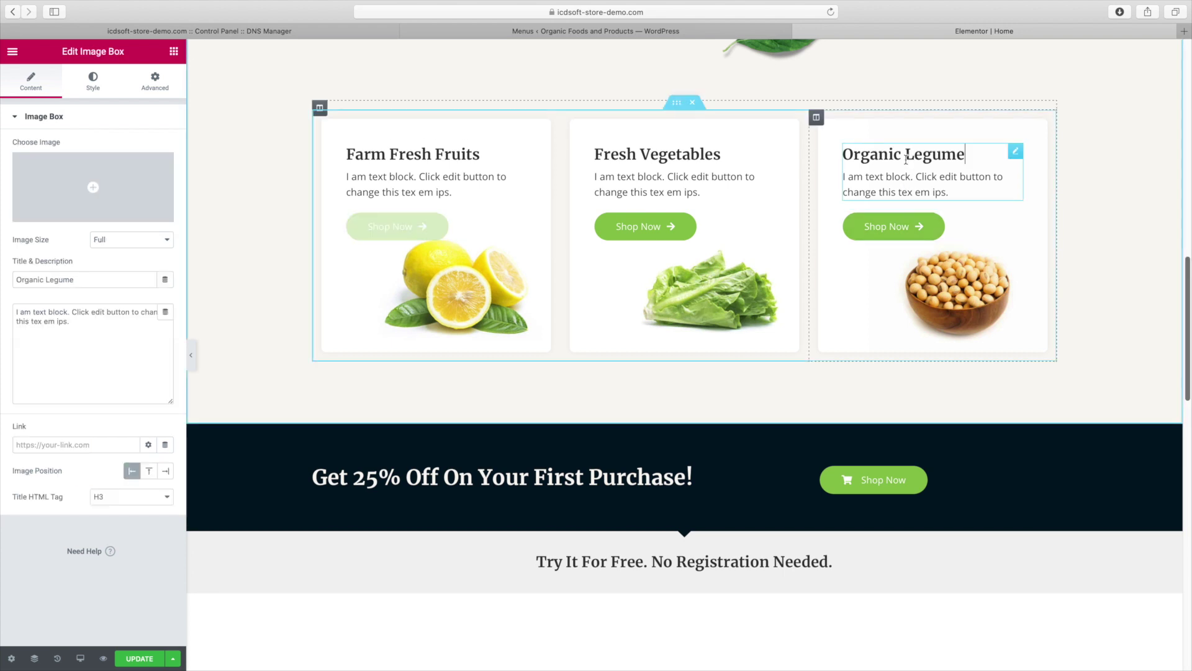
triple_click(70, 280)
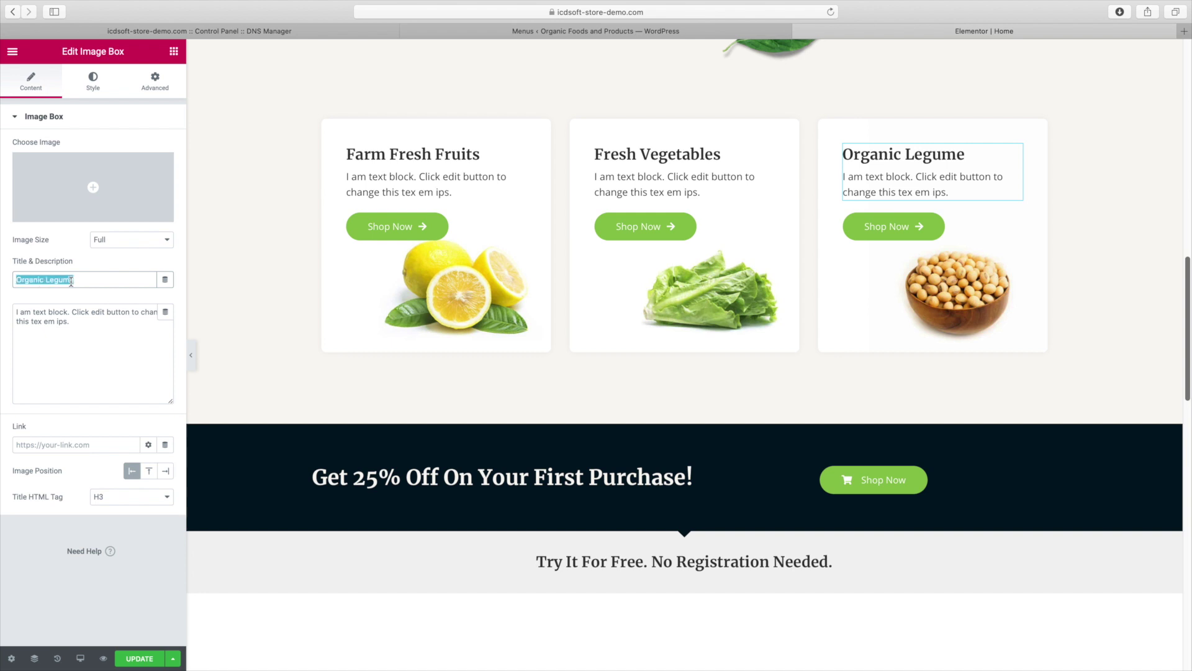
type("Superfoods")
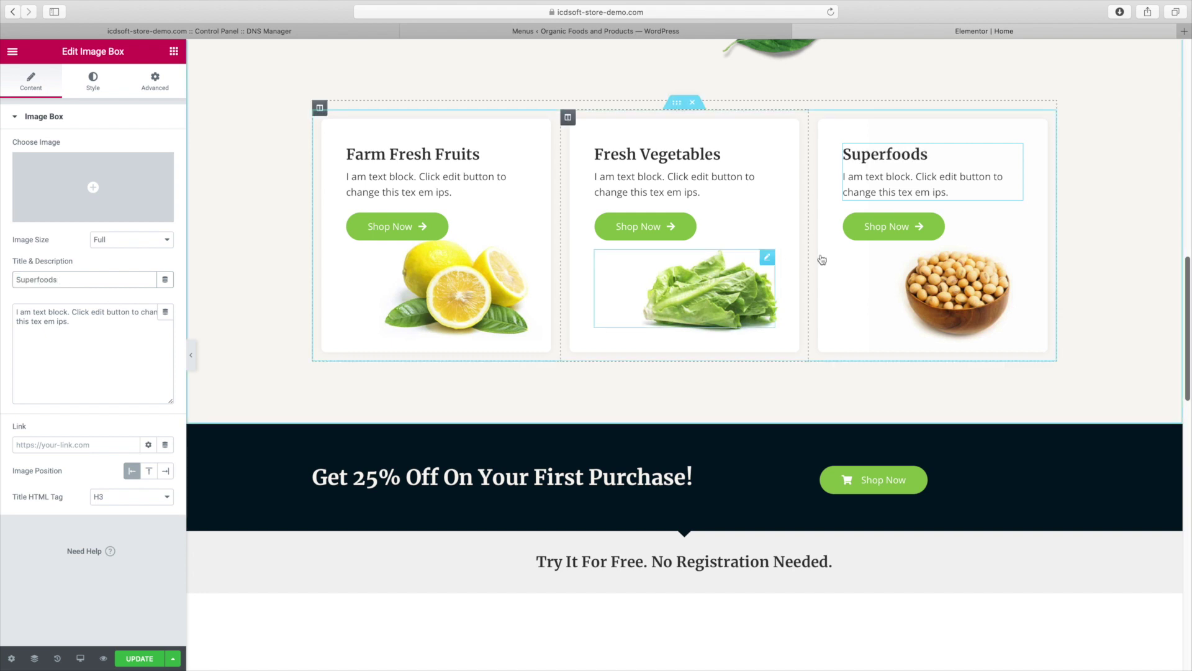
Link the Superfoods card's Shop Now button to /product-category/superfoods/ and save the page
left_click(853, 228)
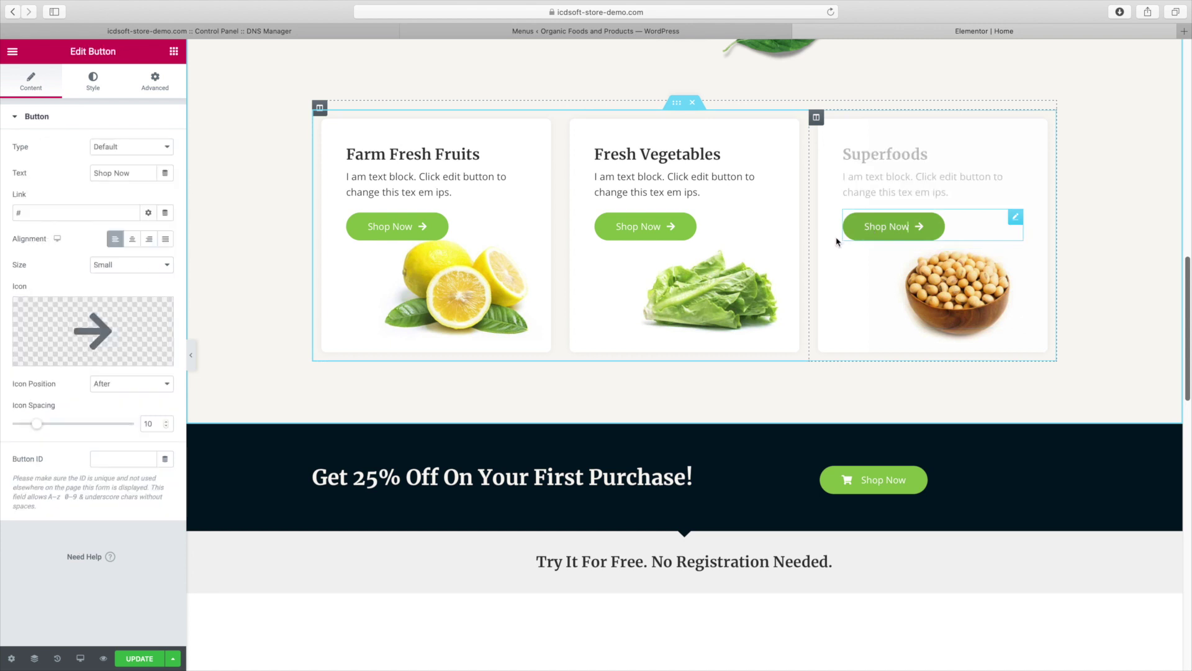
double_click(59, 215)
type("/product-category/superfoods/")
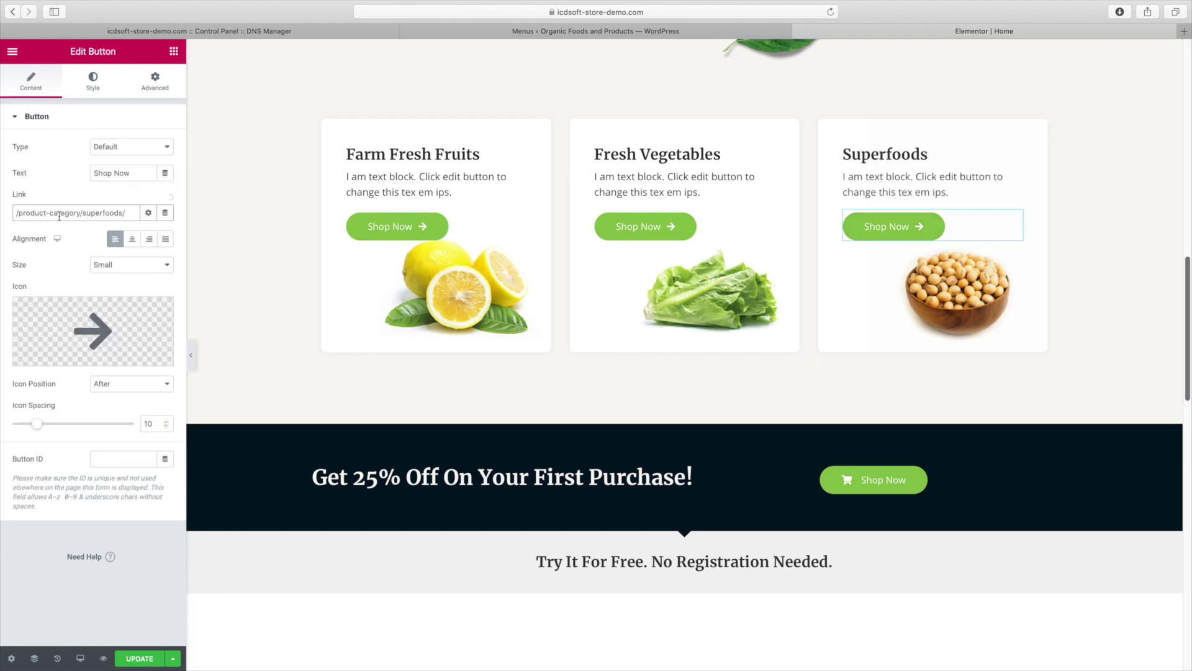
left_click(141, 658)
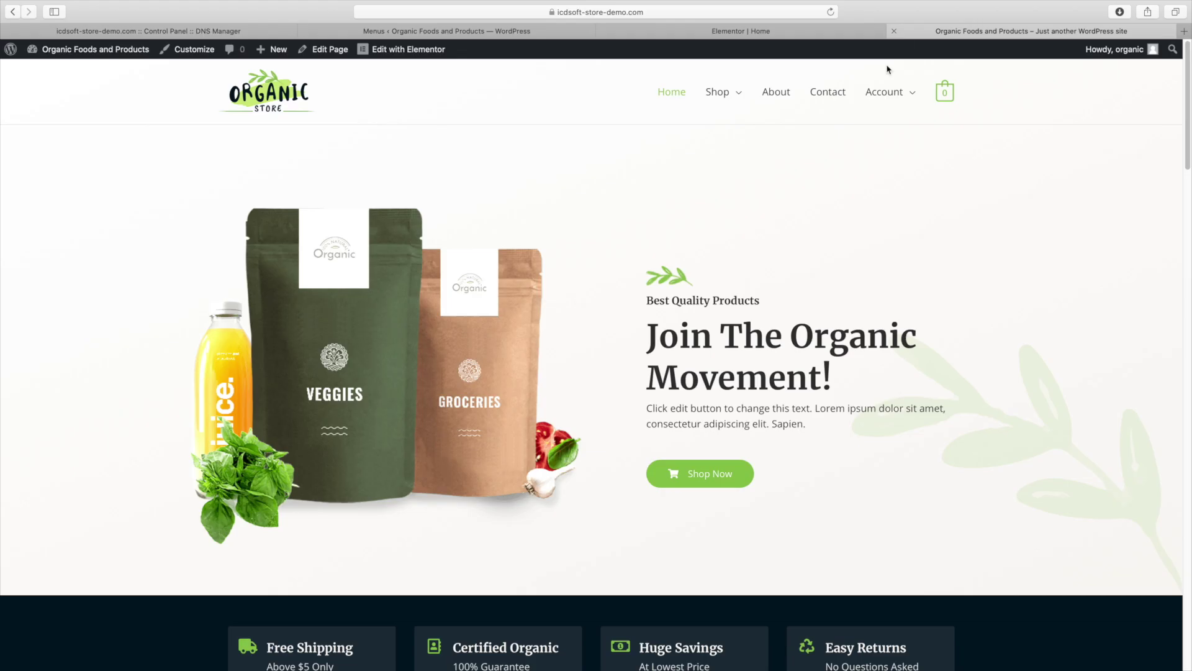
Test the hero Shop Now button by browsing the Shop page, then return home
left_click(705, 487)
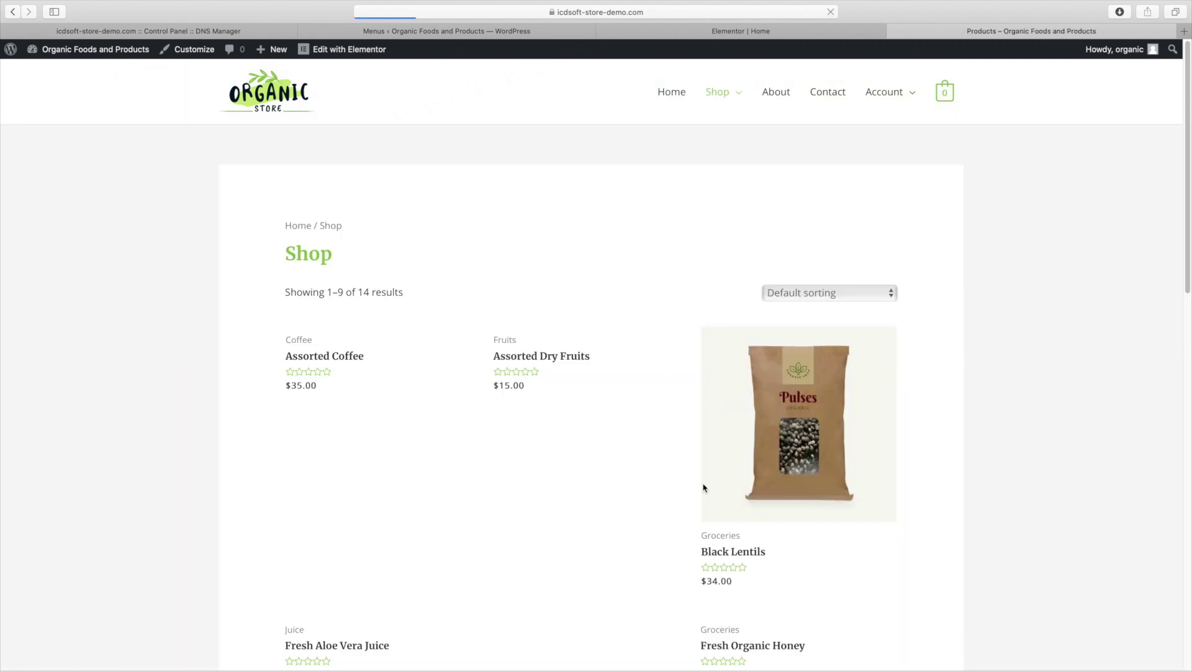
scroll(705, 486, "down", 2)
scroll(835, 251, "down", 10)
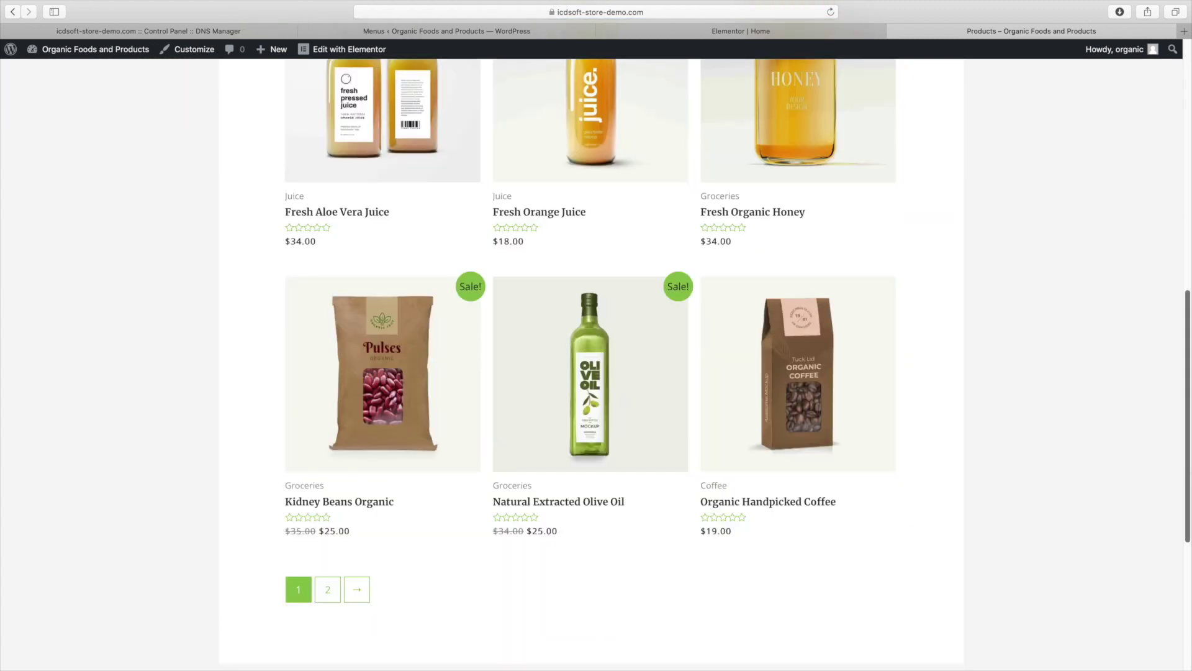
scroll(835, 251, "up", 12)
left_click(293, 107)
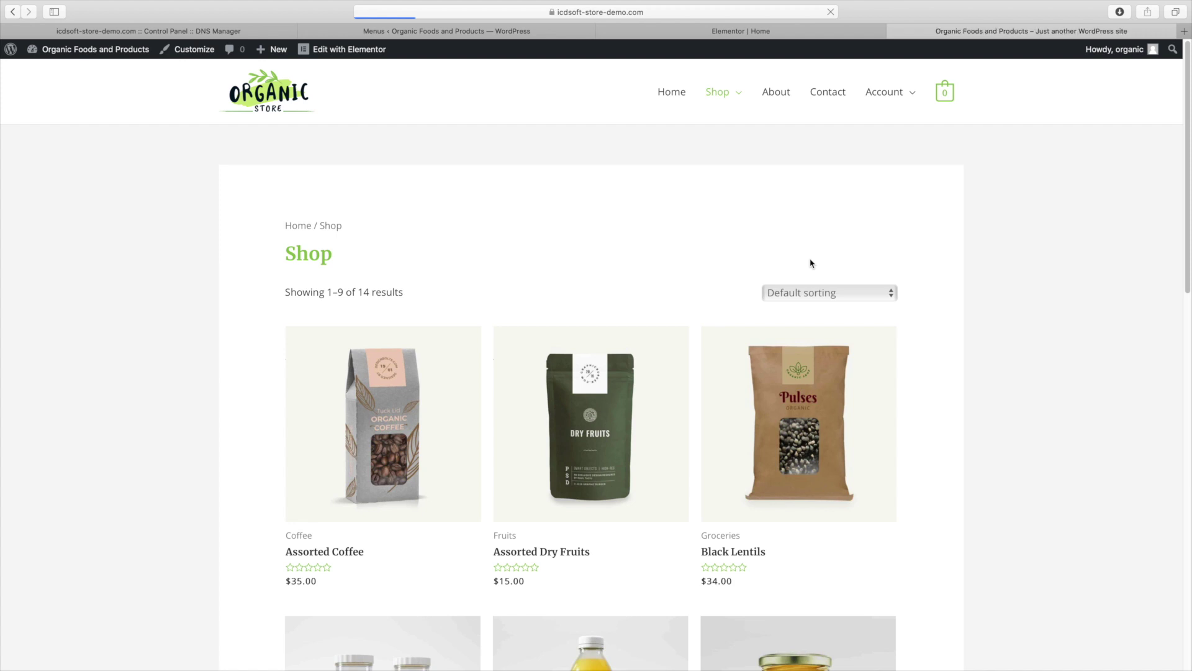
Check that the Superfoods and Farm Fresh Fruits buttons open their category pages
scroll(1188, 154, "down", 14)
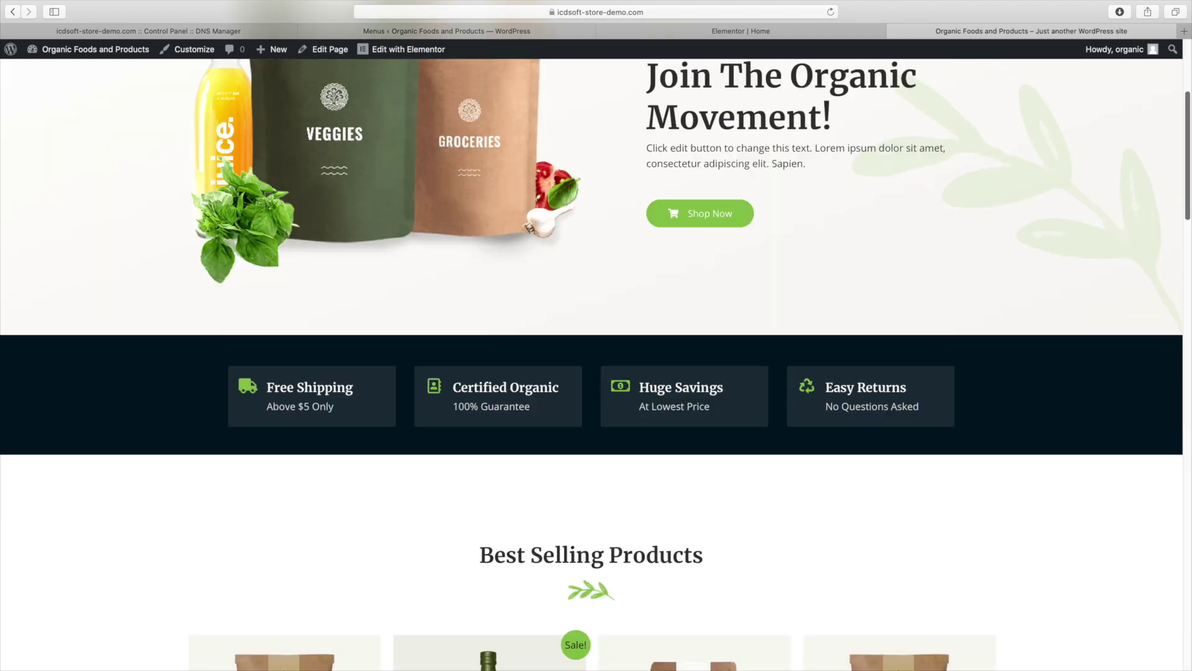
scroll(596, 366, "down", 3)
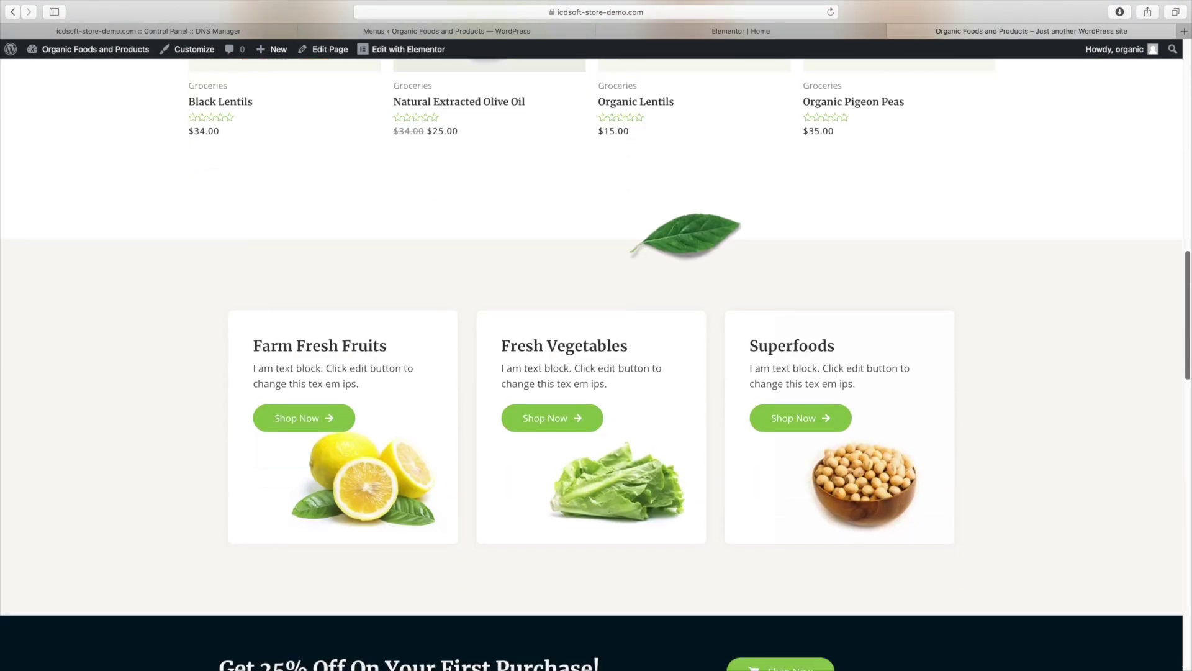
scroll(1174, 382, "down", 2)
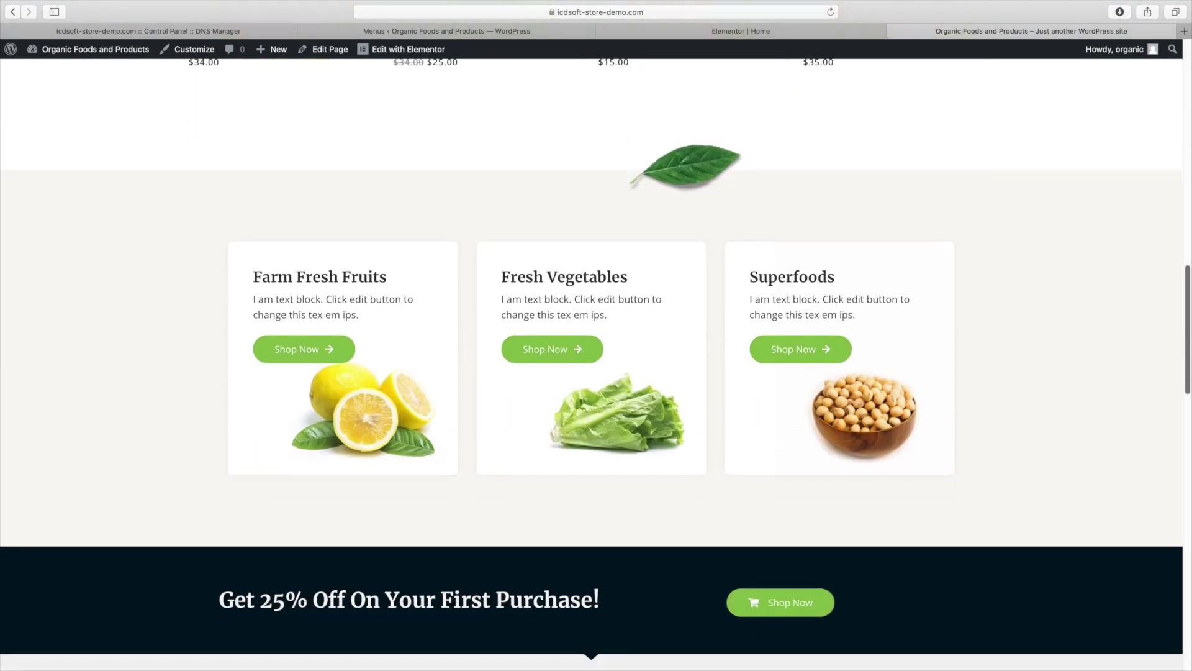
left_click(828, 351)
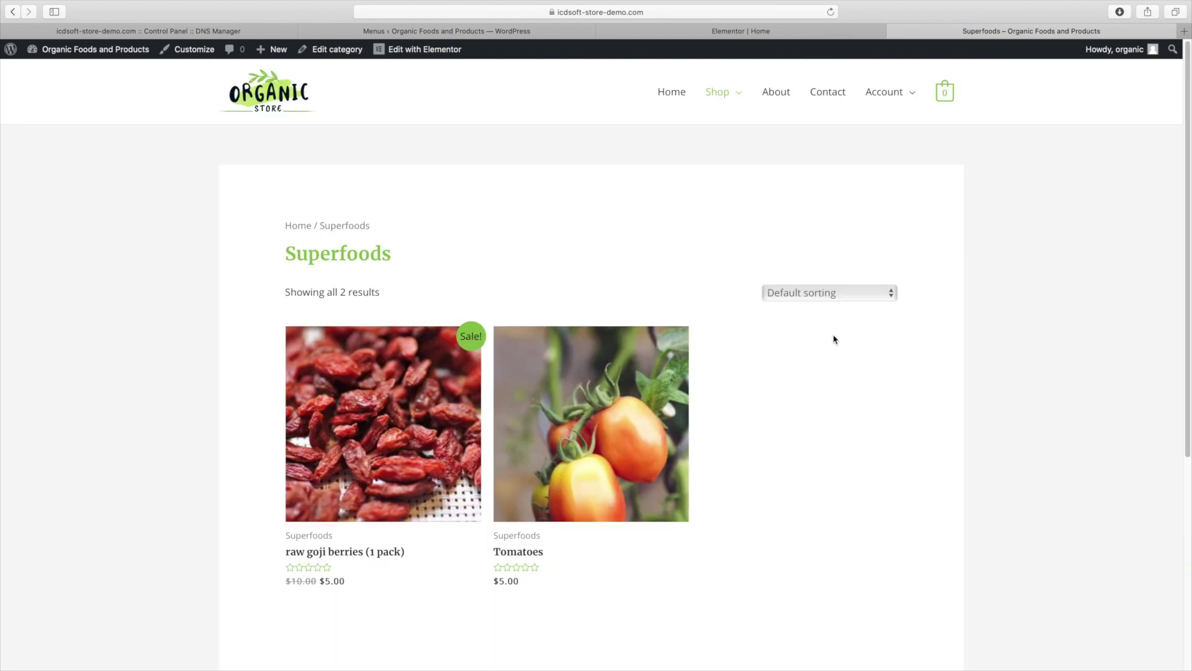
left_click(268, 99)
scroll(1189, 372, "down", 10)
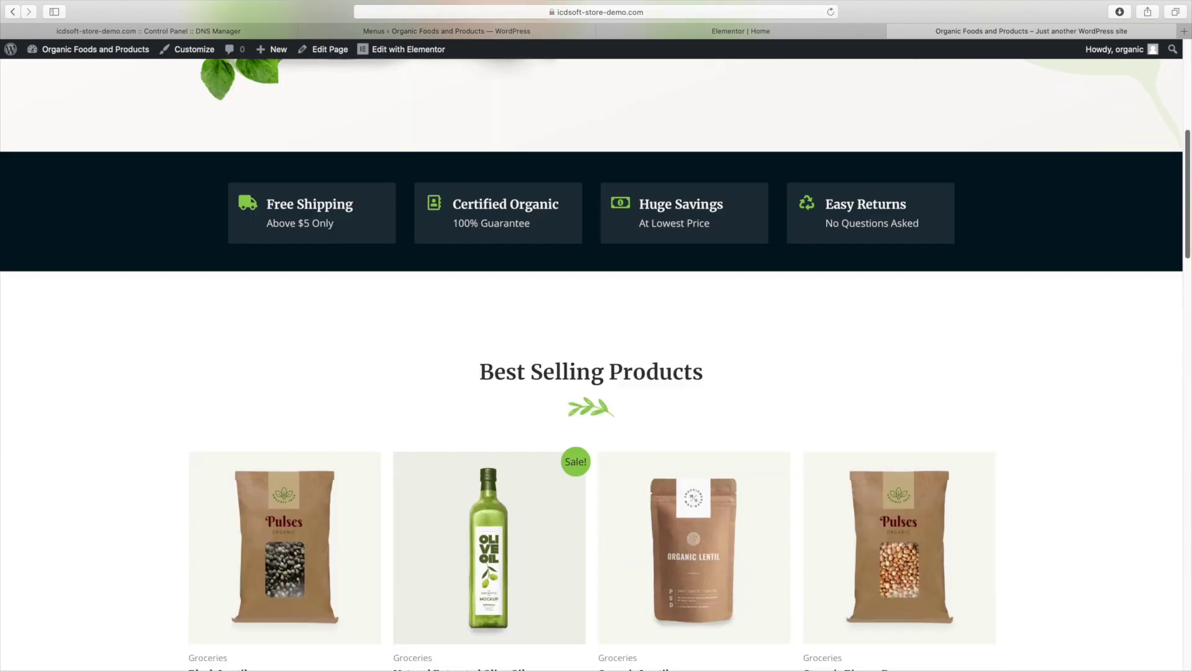
scroll(1189, 373, "down", 2)
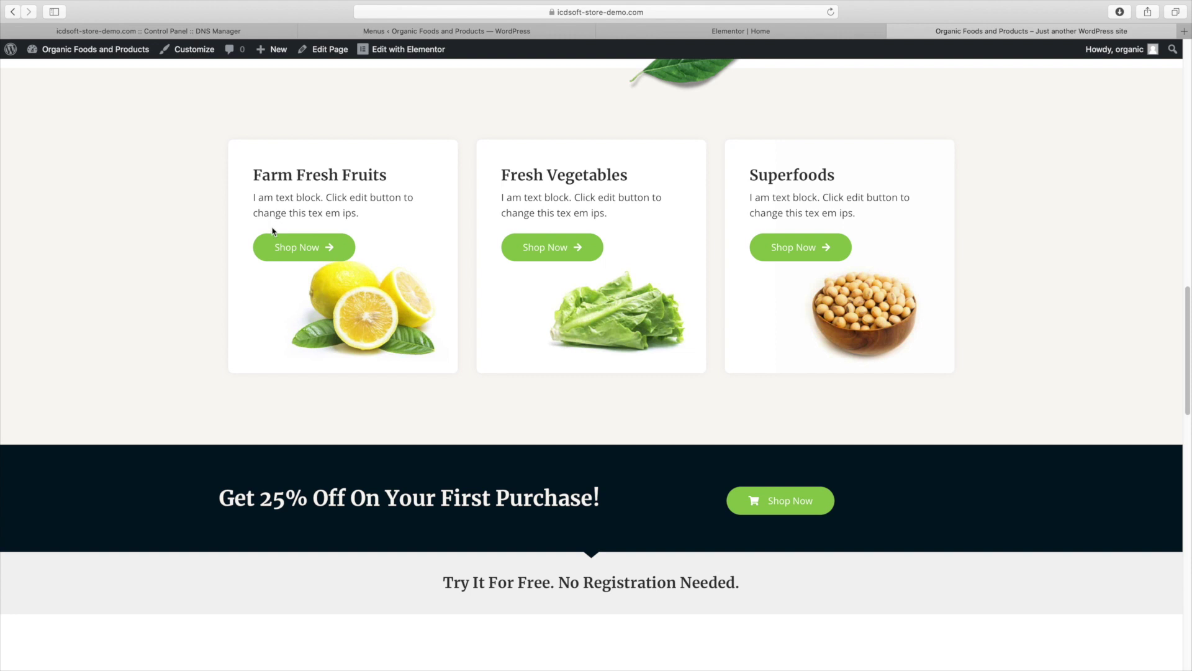
left_click(323, 248)
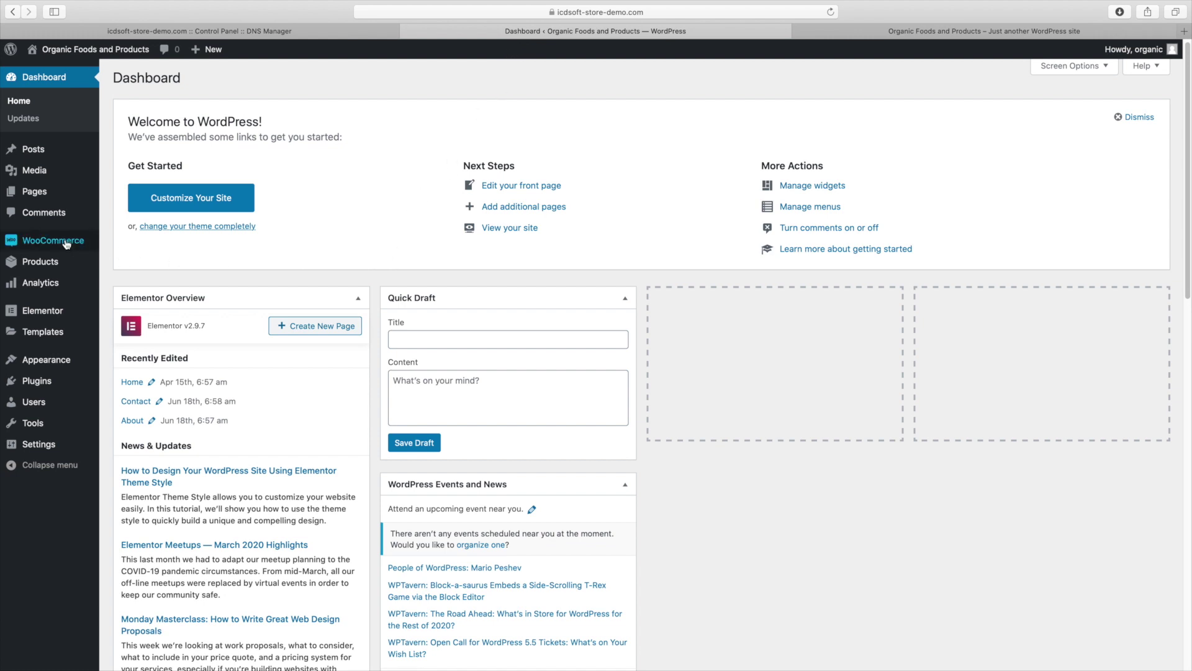
Create a coupon named FirstTime with a 25 percentage discount
mouse_move(67, 243)
left_click(127, 283)
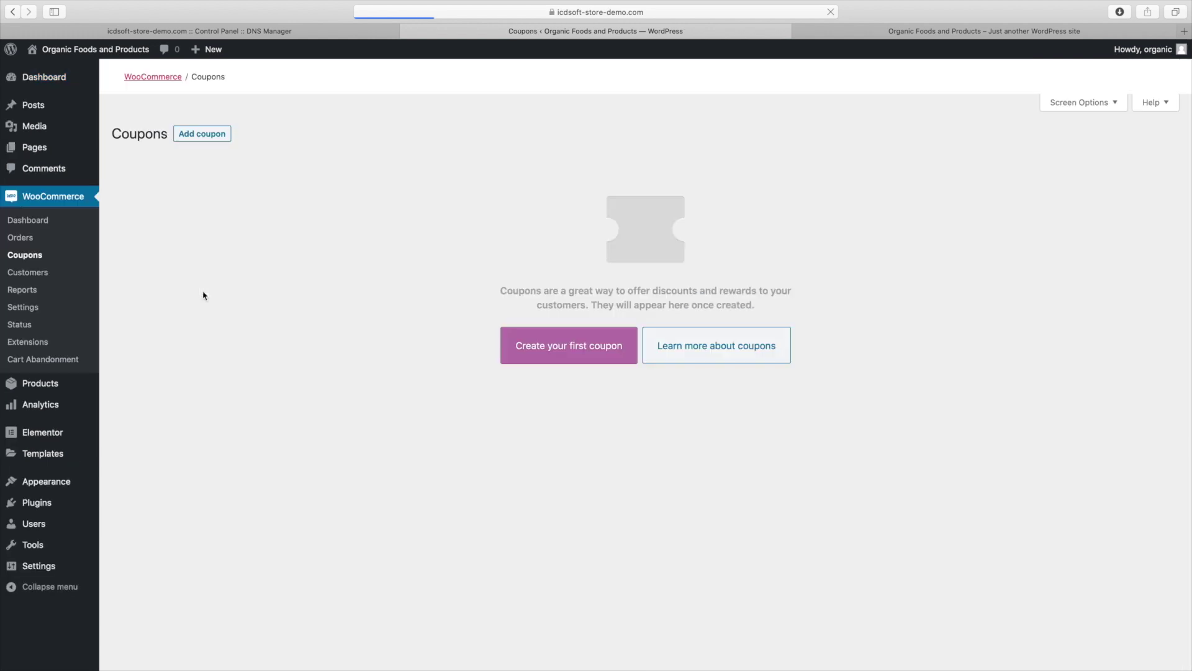
left_click(532, 357)
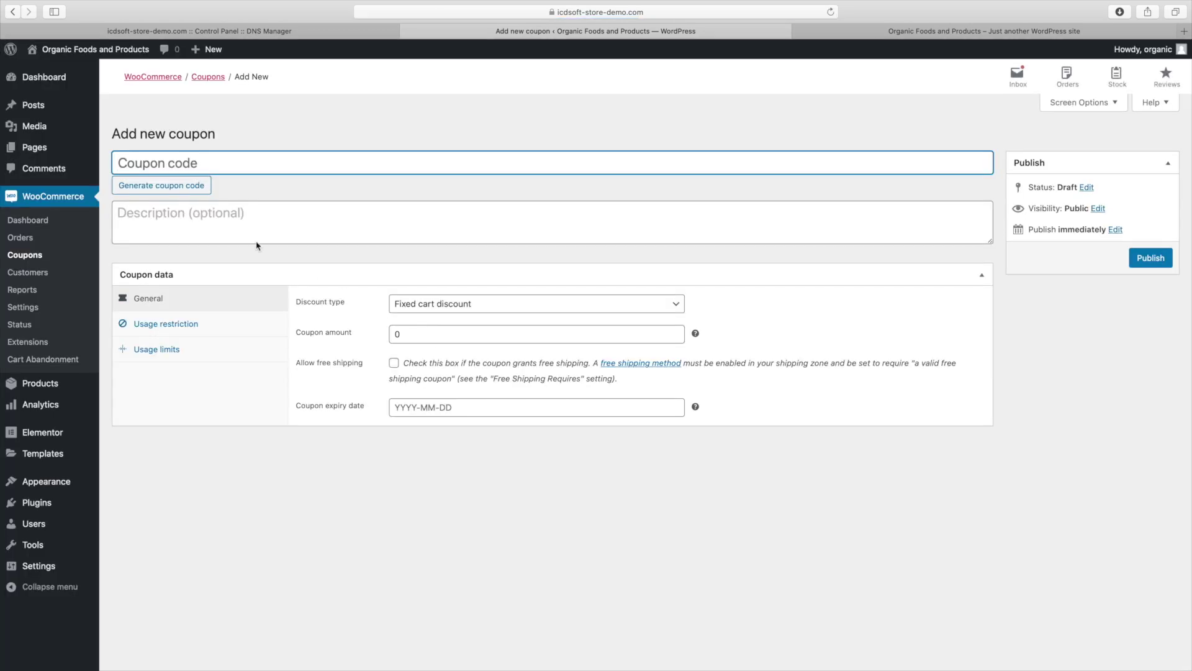
type("First")
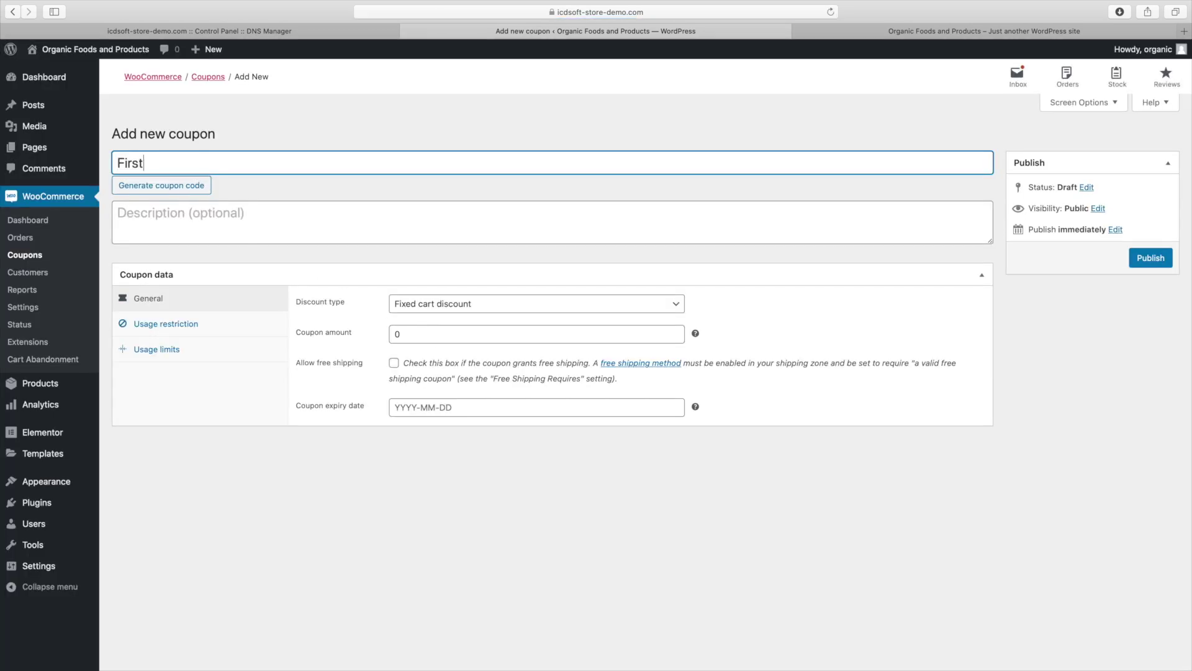
type("Time")
left_click(419, 305)
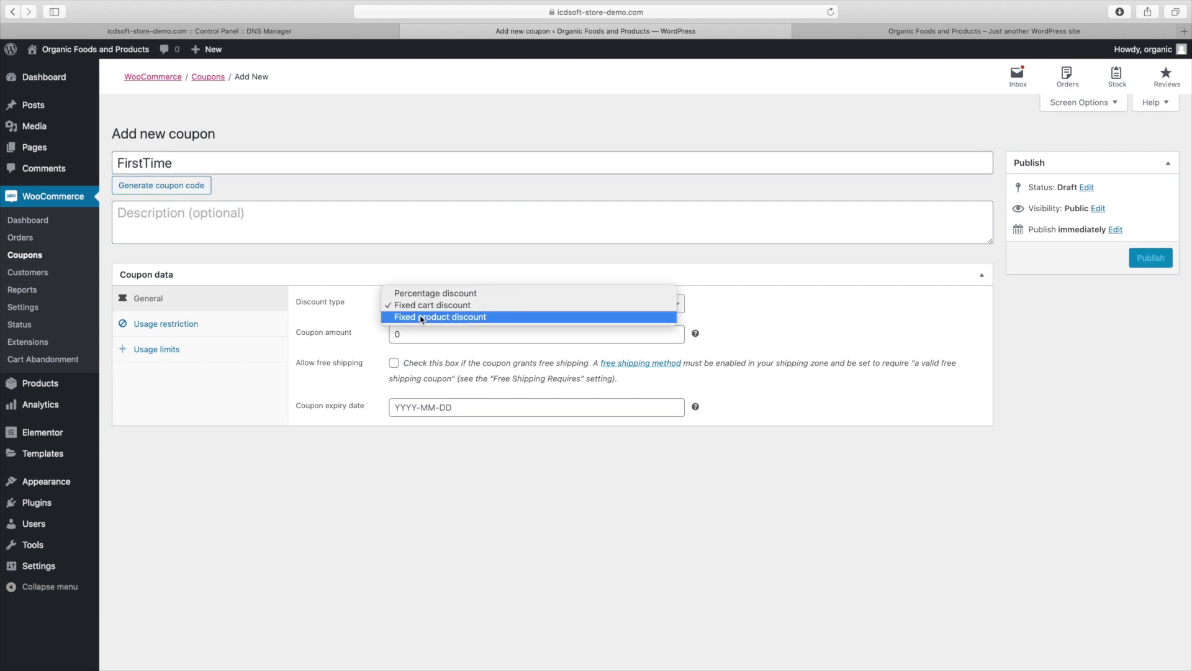
left_click(426, 293)
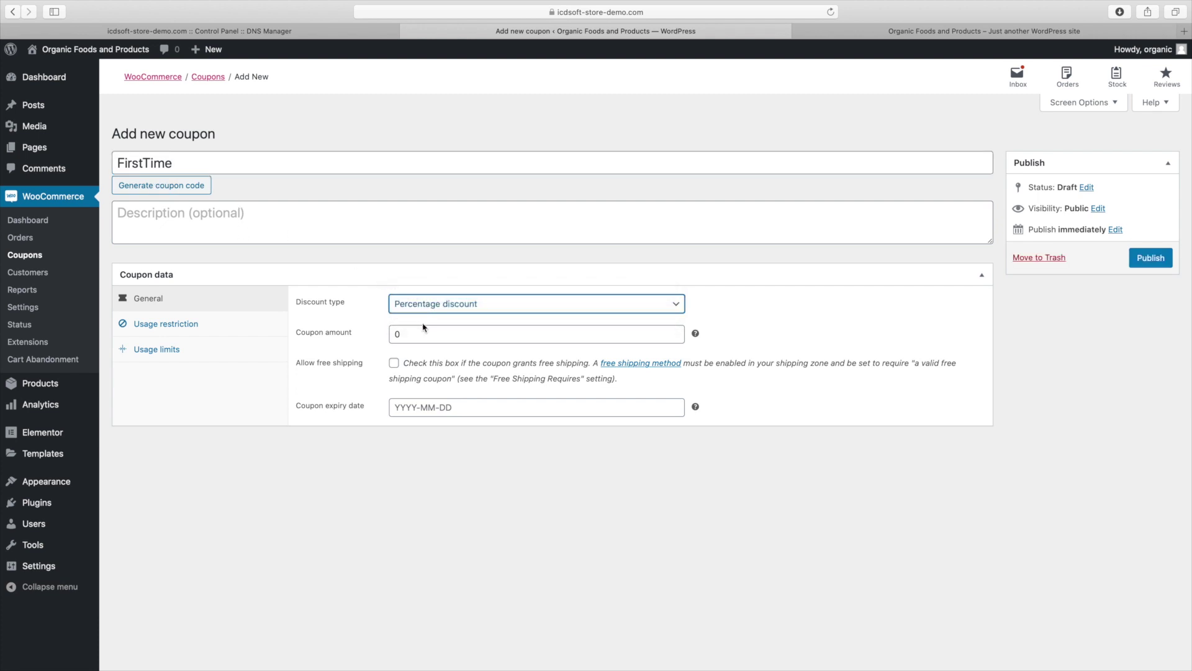
key("Tab")
type("25")
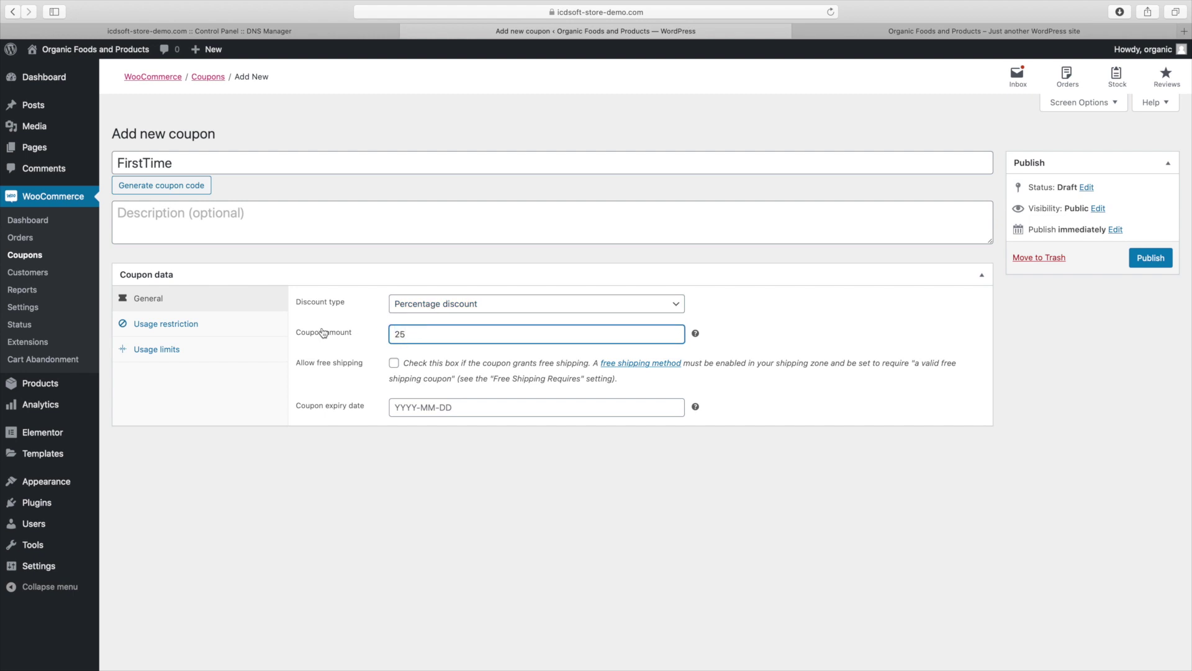
Limit the FirstTime coupon to 1 use per user and publish it
left_click(176, 355)
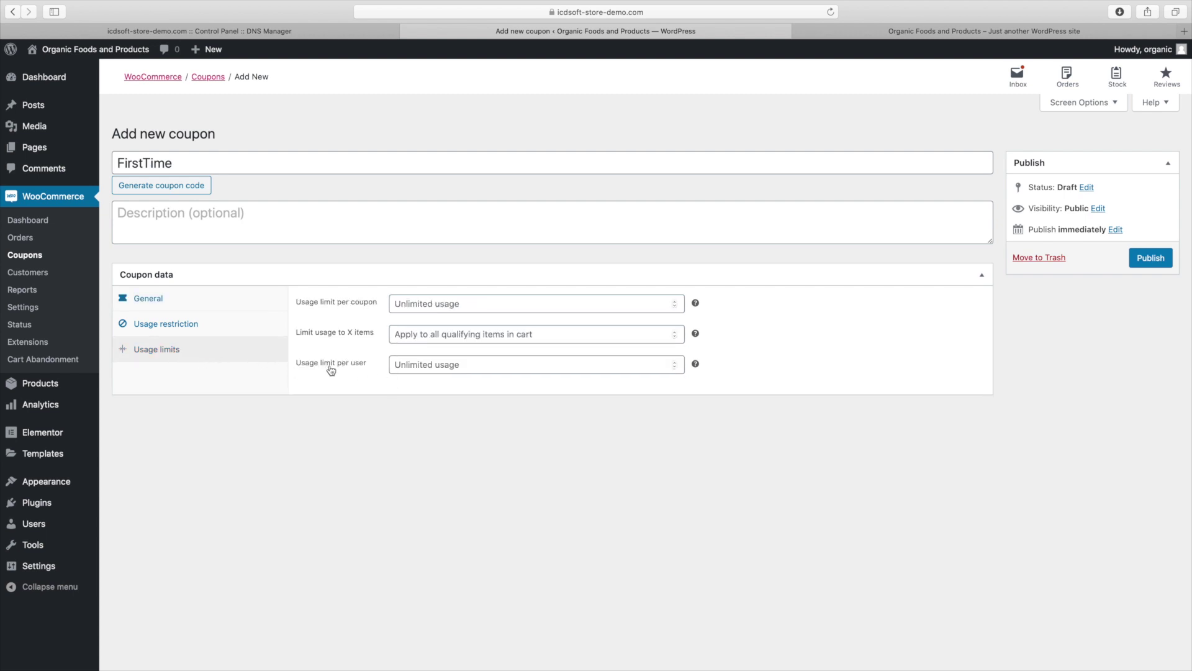
left_click(480, 370)
type("1")
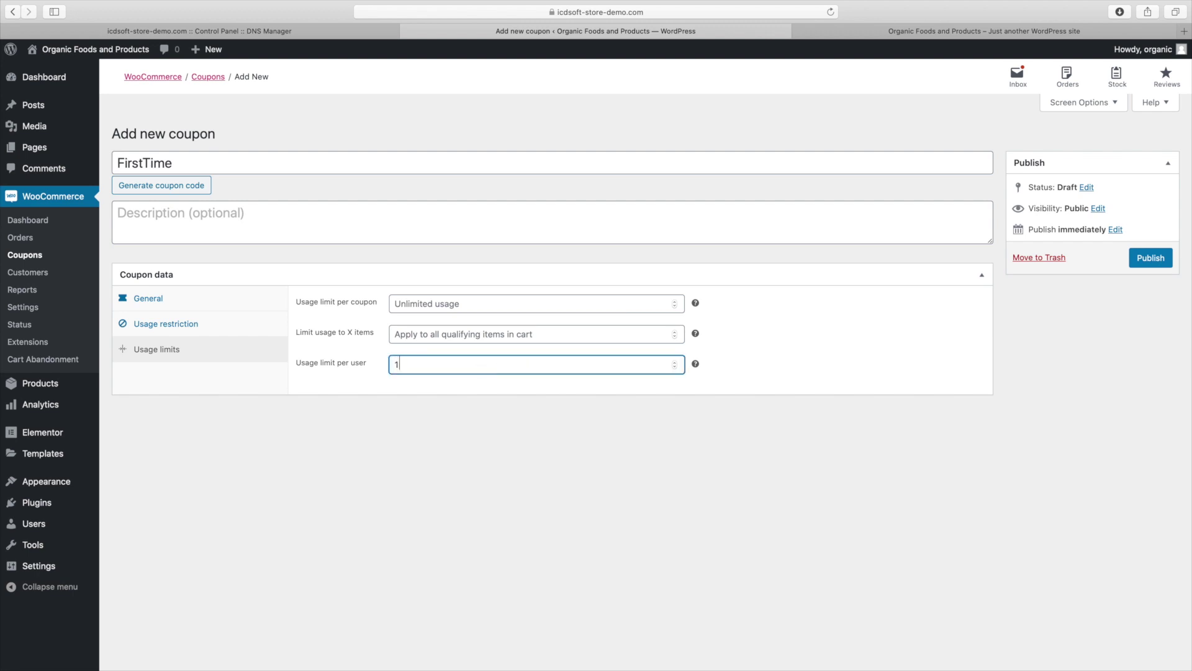
mouse_move(696, 366)
left_click(1141, 263)
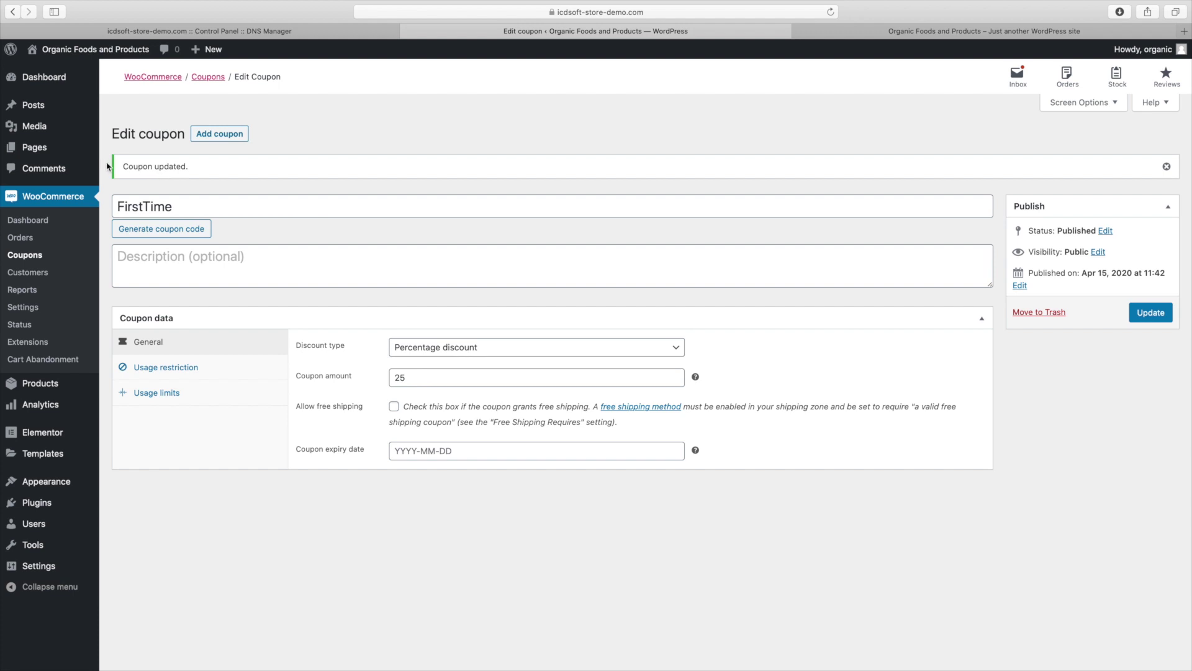
Edit the Home page in Elementor and select the 'Get 25% Off On Your First Purchase!' heading
mouse_move(81, 156)
left_click(125, 155)
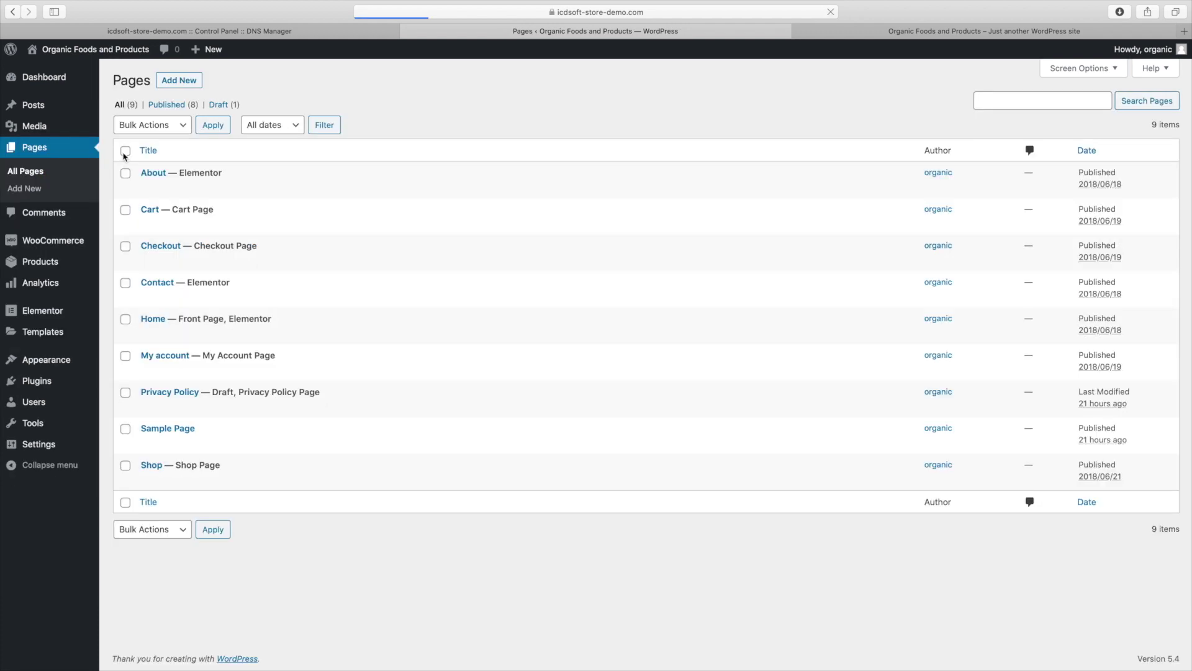
mouse_move(225, 323)
left_click(283, 334)
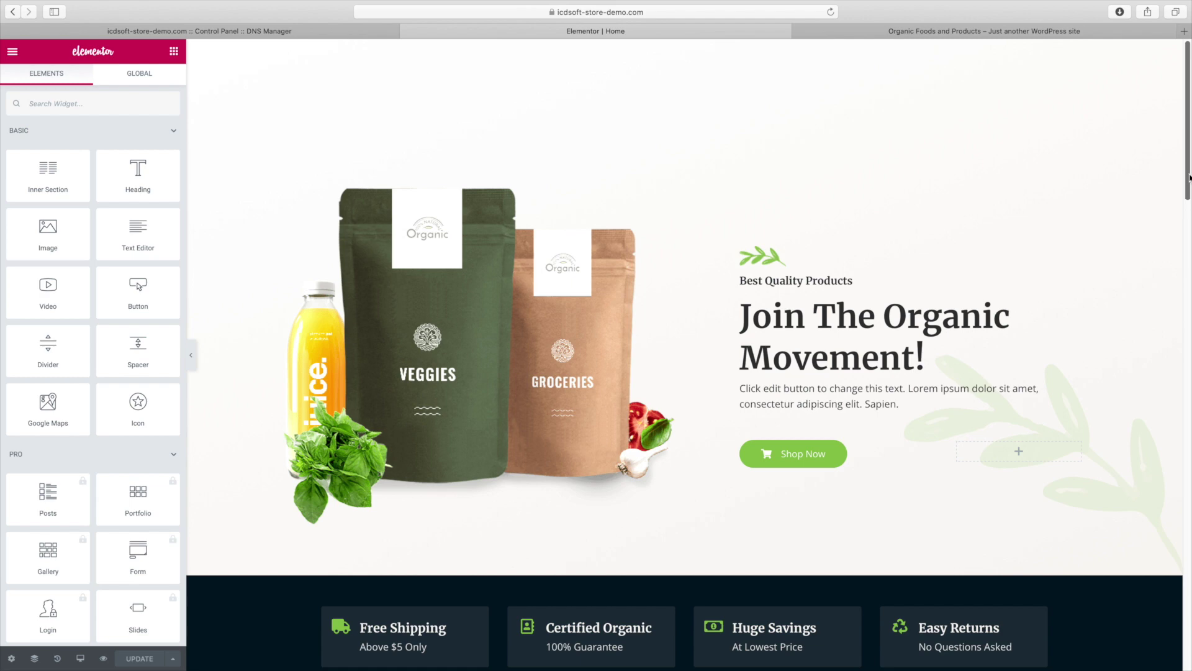
scroll(1189, 180, "down", 2)
scroll(1189, 180, "up", 2)
scroll(684, 355, "down", 10)
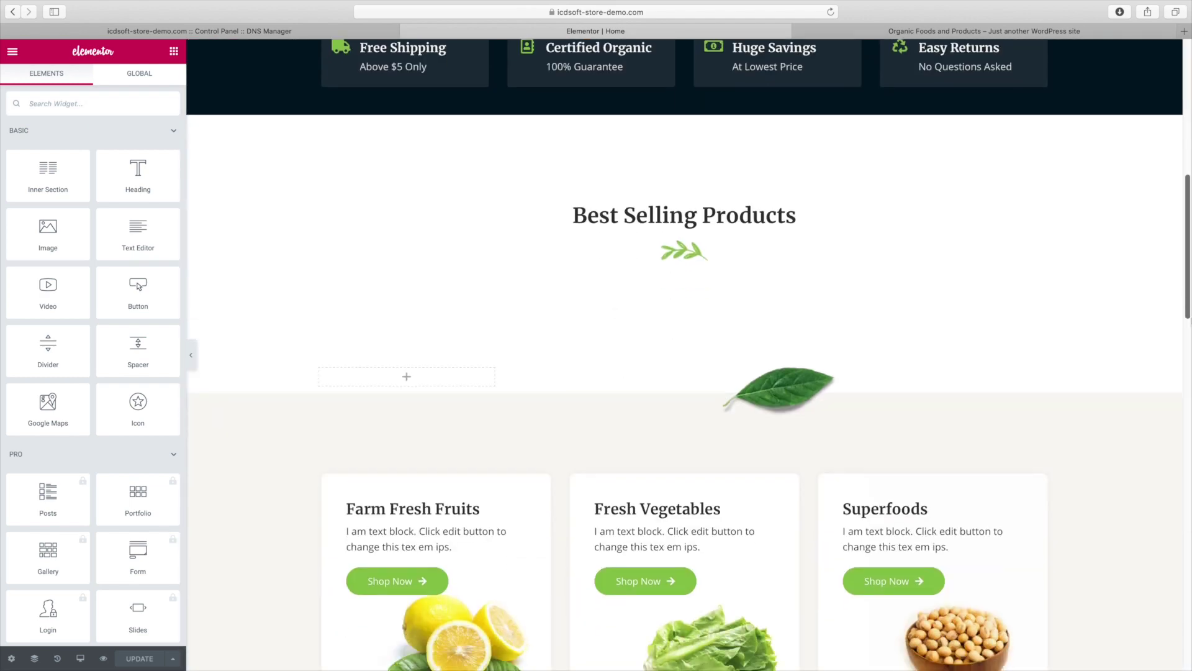
scroll(684, 355, "down", 7)
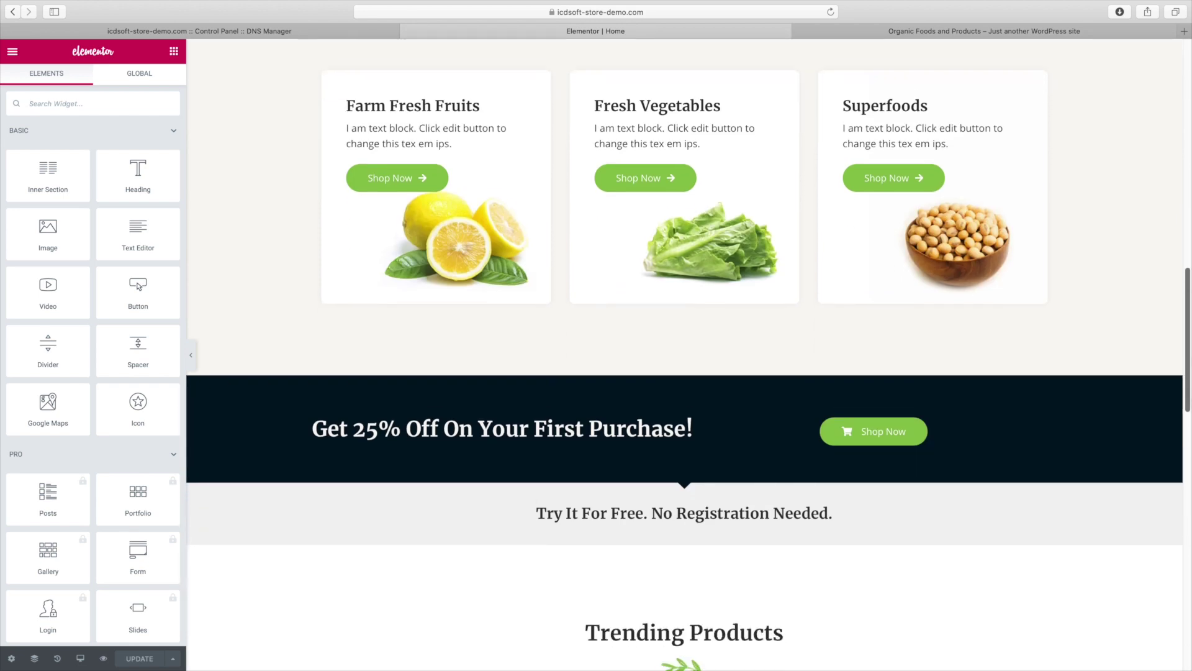
left_click(711, 421)
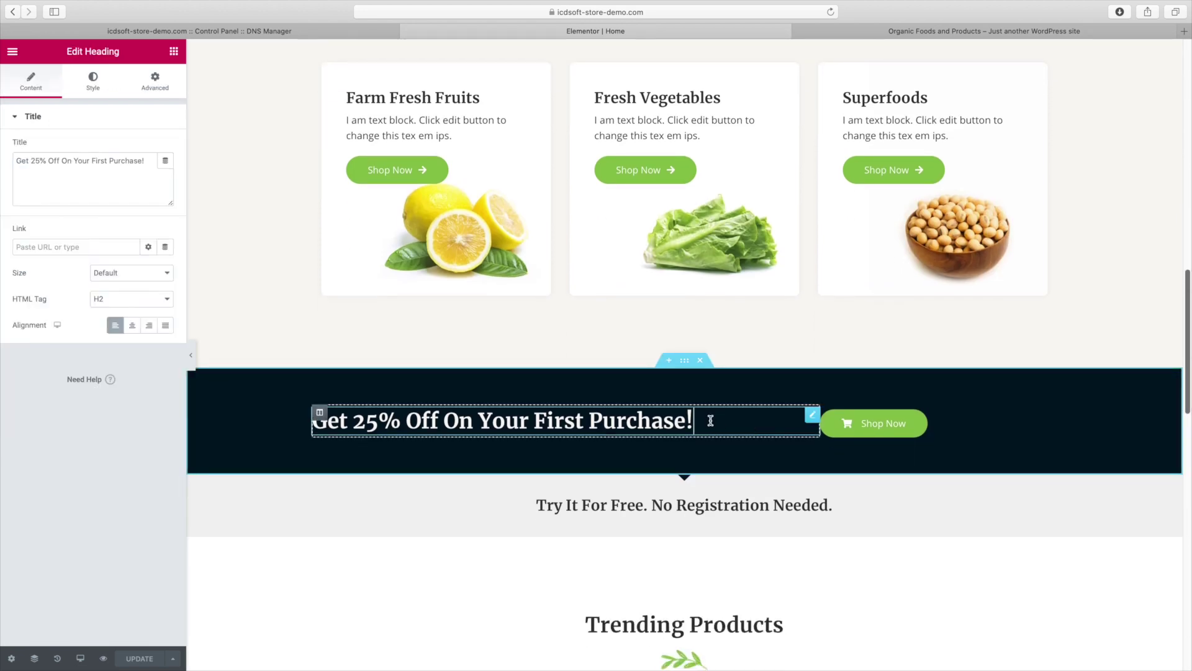
Append 'Use Promo Code "FirstTime"!' to the promo heading and save the homepage
left_click(147, 169)
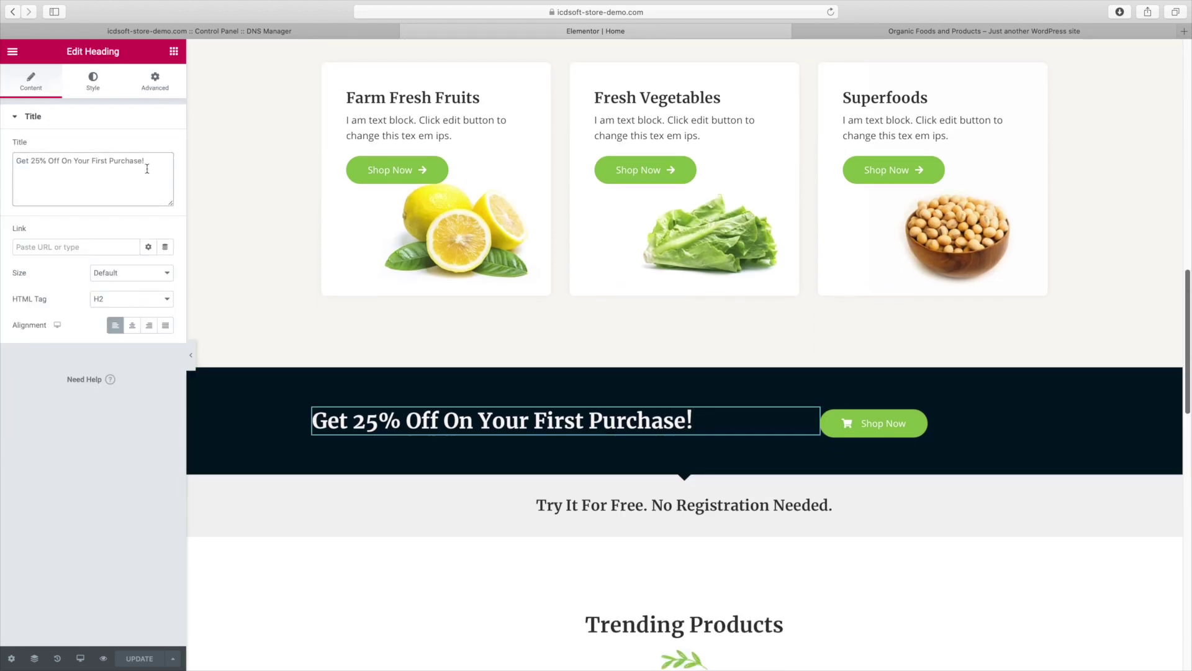
type("Use")
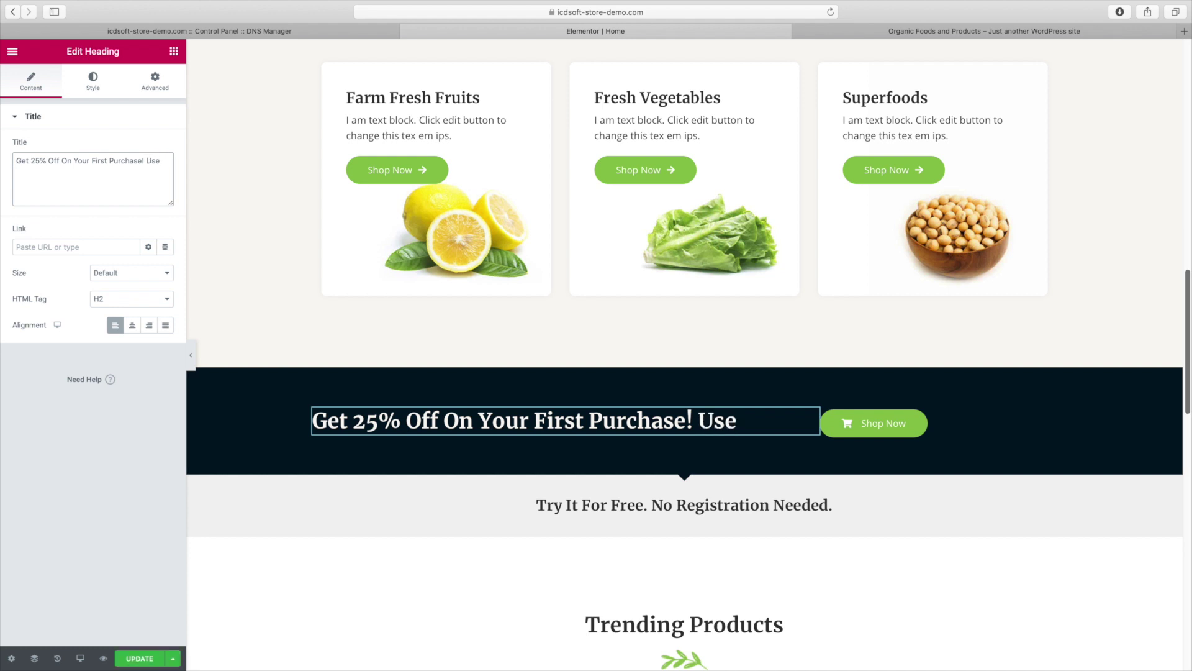
type(" Promo")
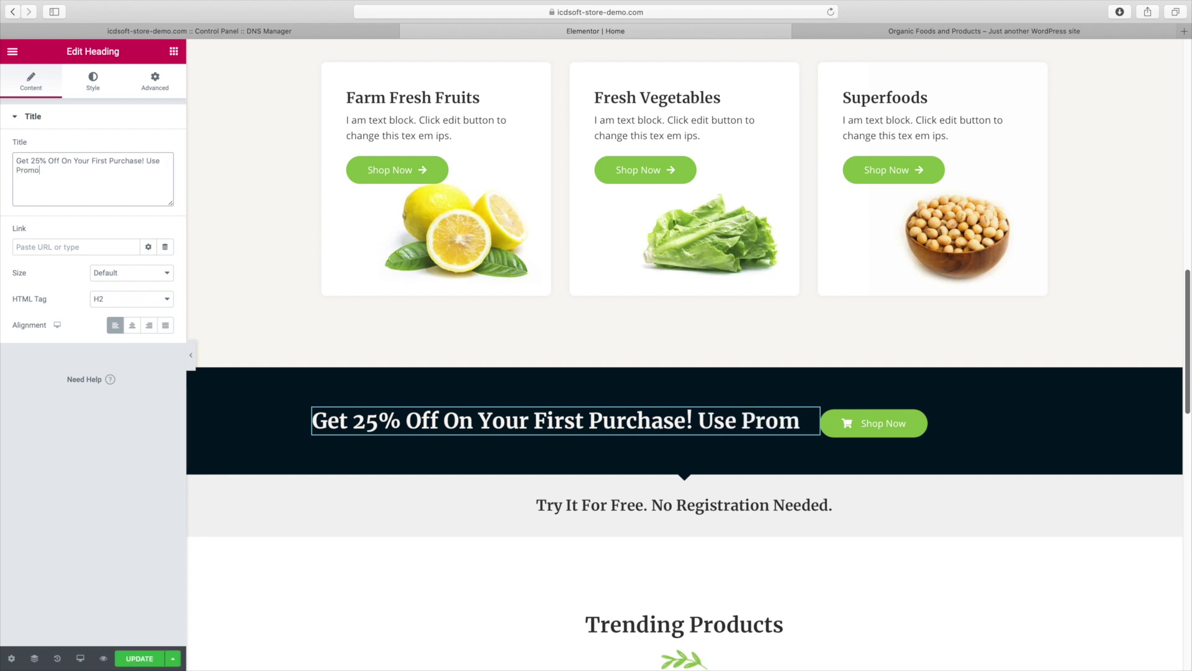
type(" Code ")
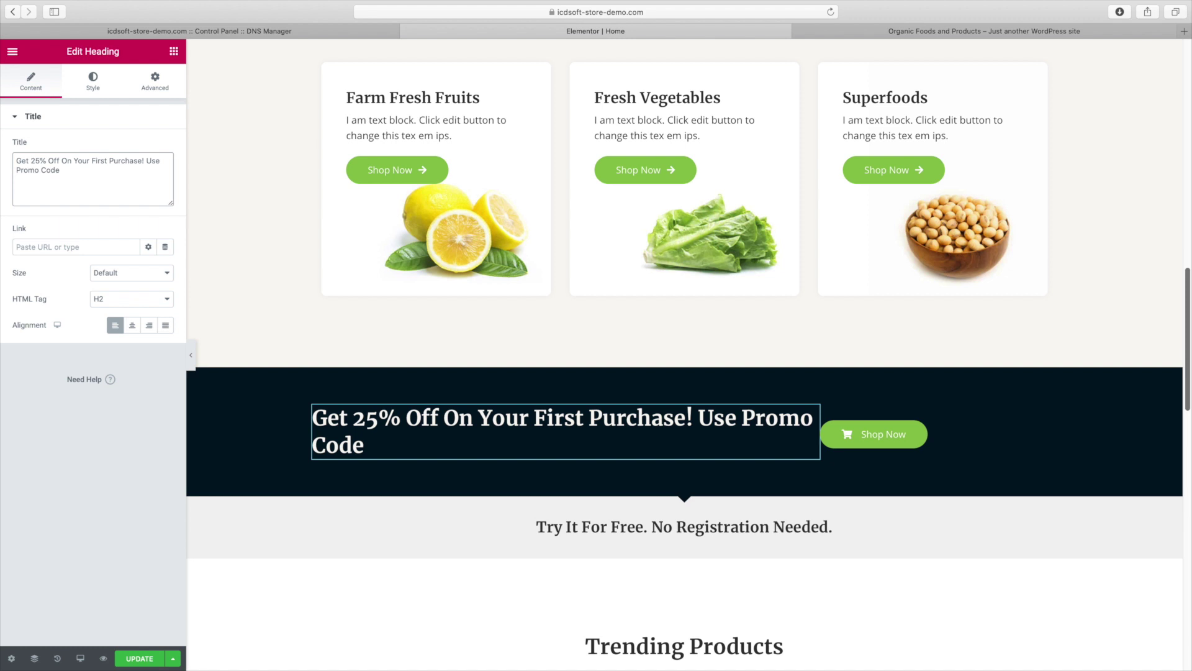
type("\"FirstTime\"!")
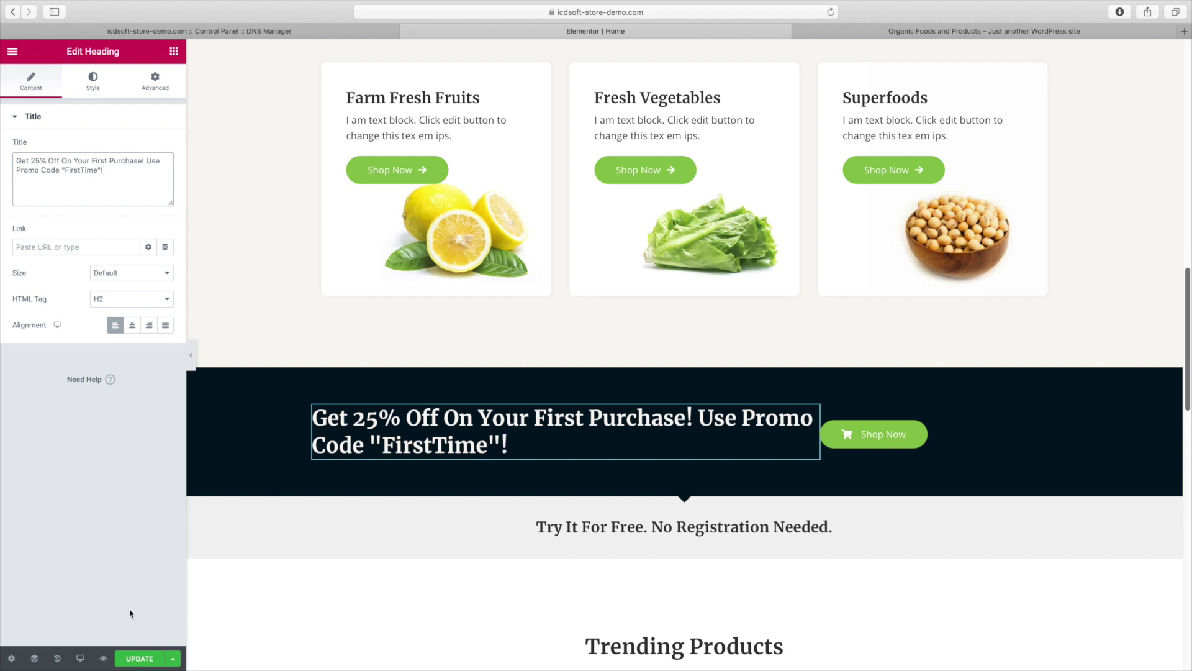
left_click(138, 657)
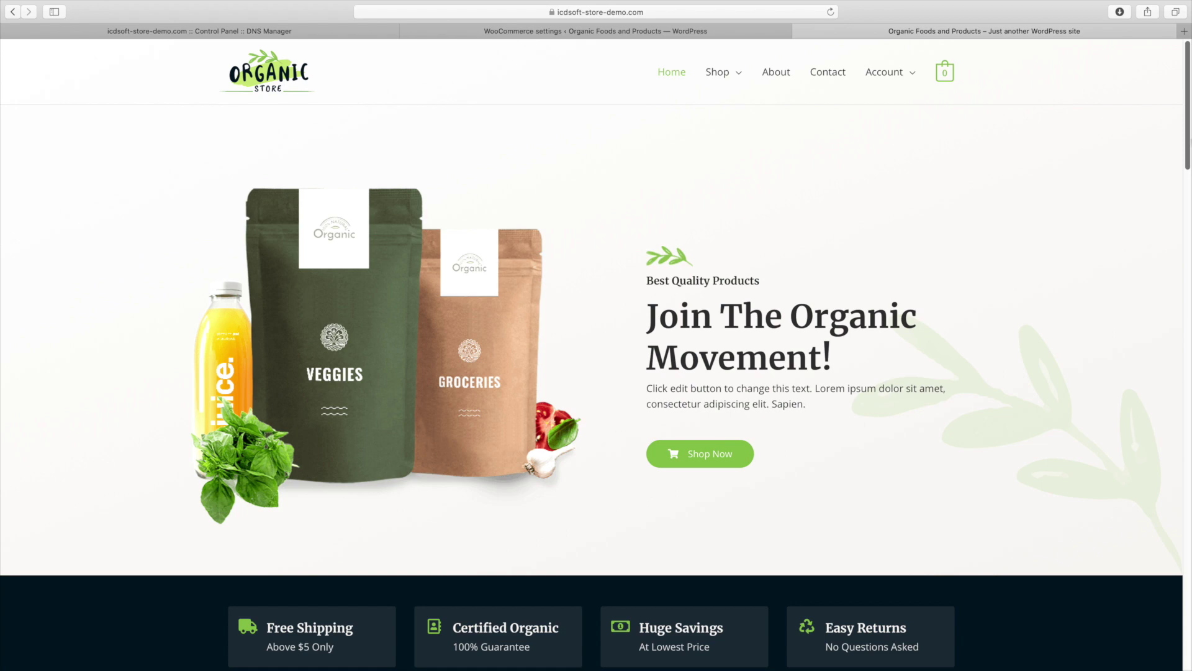
Add Black Lentils to the cart and go to the cart
scroll(596, 354, "down", 7)
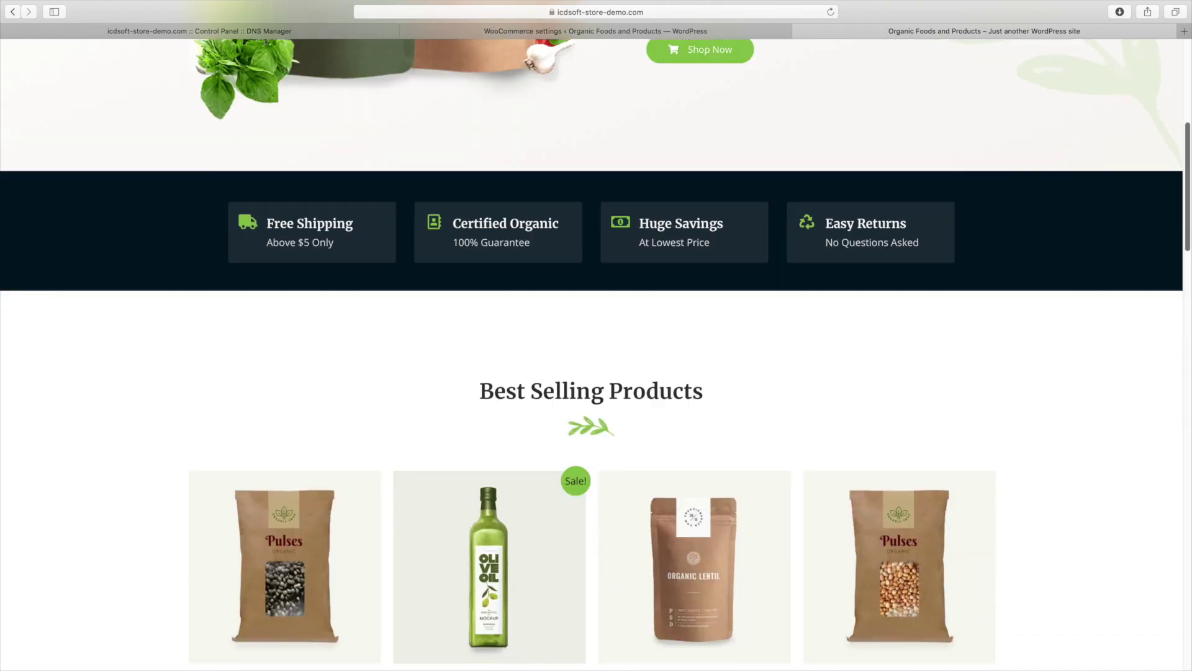
scroll(296, 287, "down", 5)
left_click(308, 263)
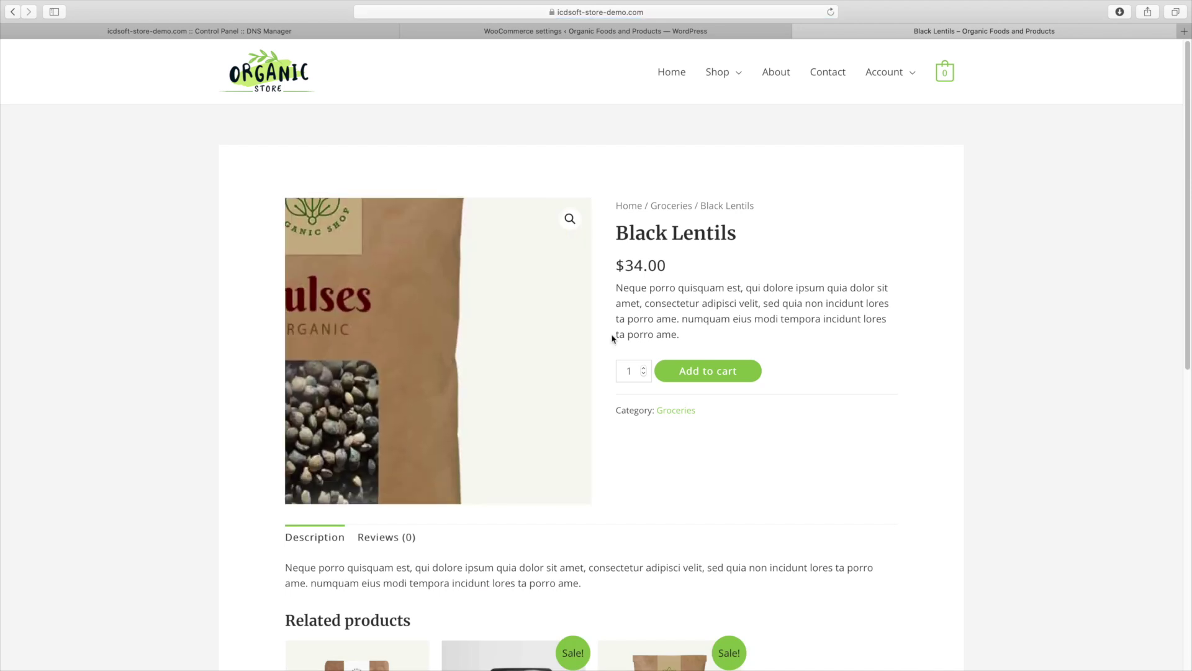
left_click(689, 374)
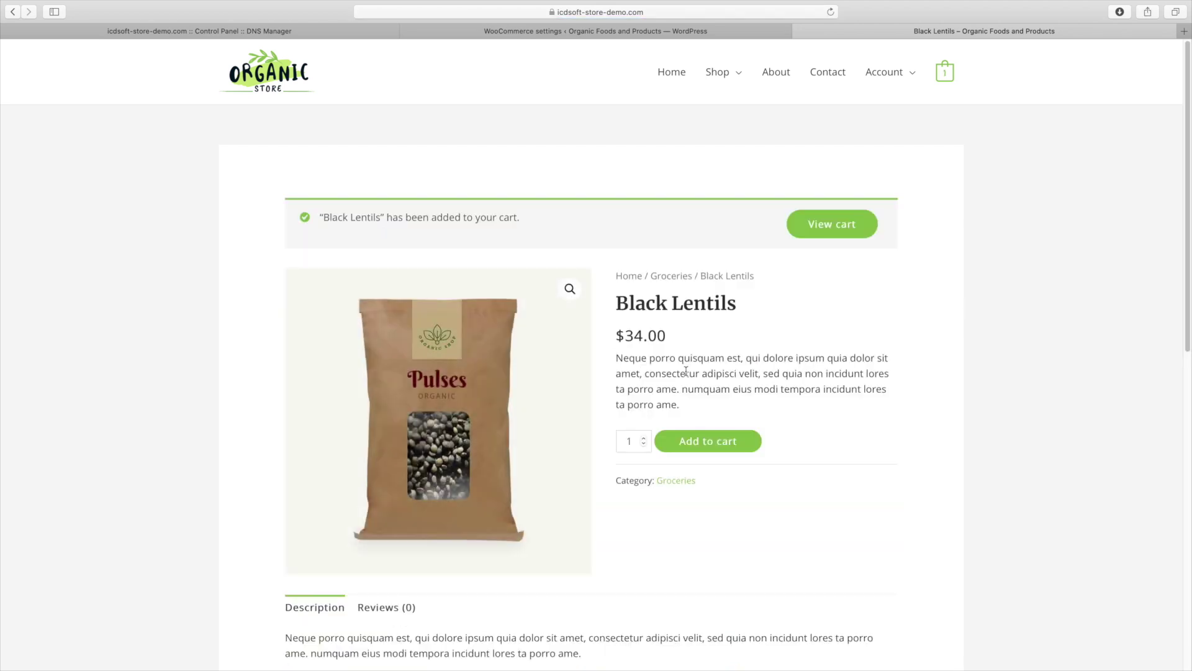
left_click(820, 237)
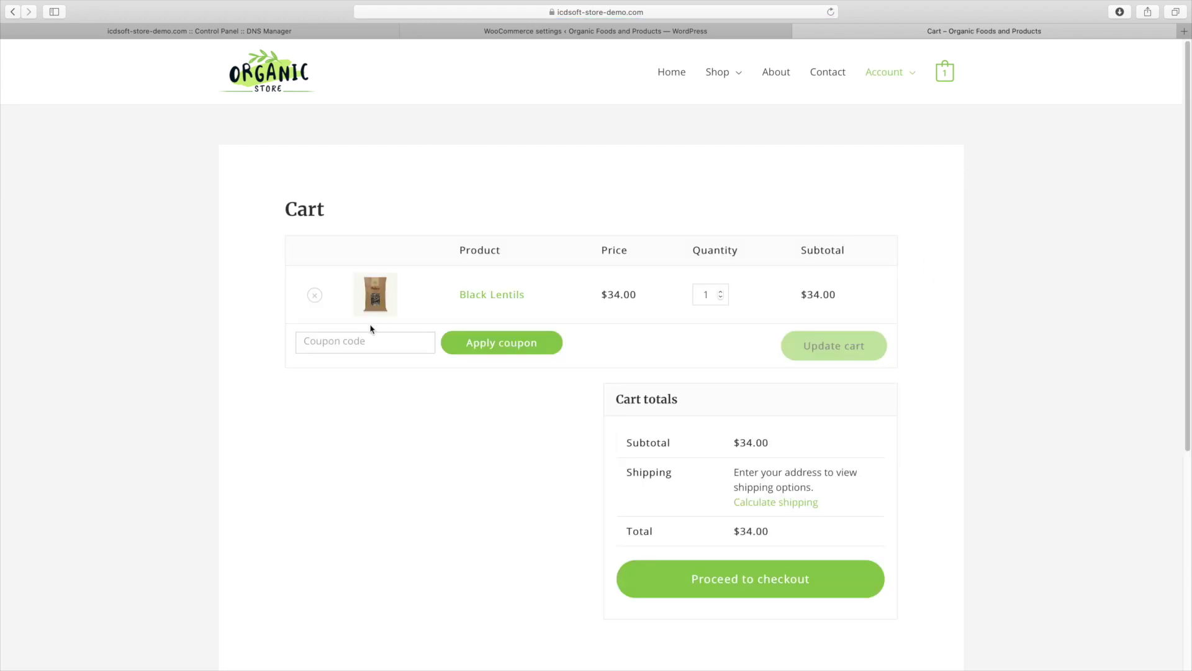
Apply the FirstTime coupon, cutting $34.00 to $25.50, and proceed to checkout
left_click(338, 347)
type("FirstTime")
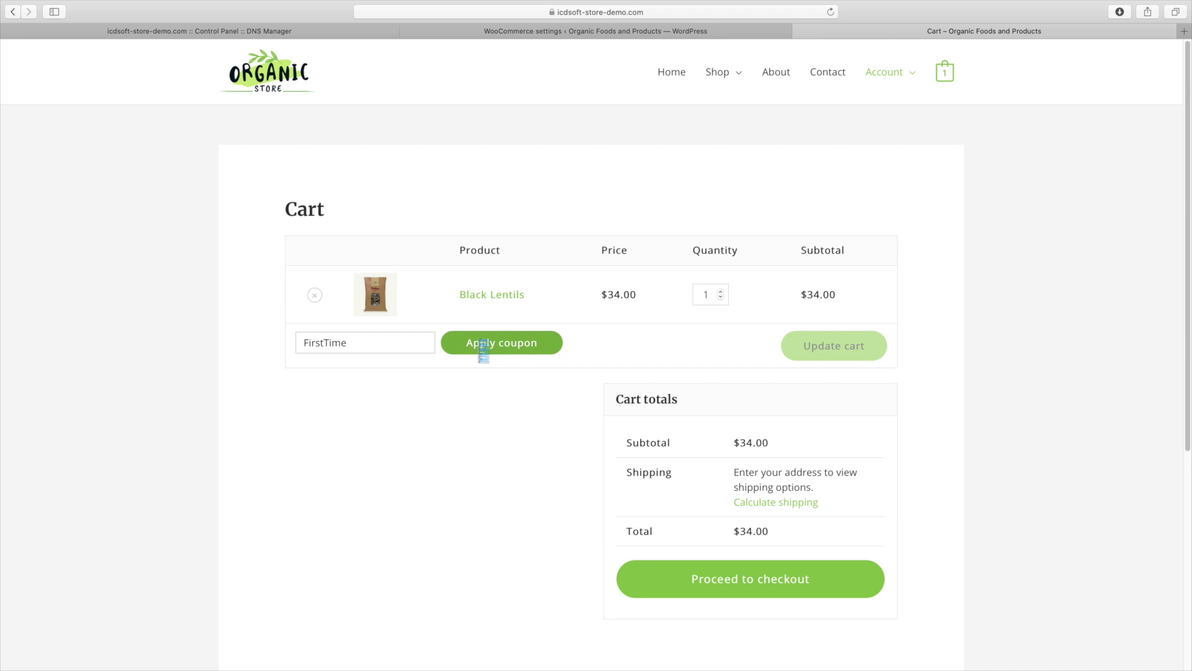
left_click(484, 348)
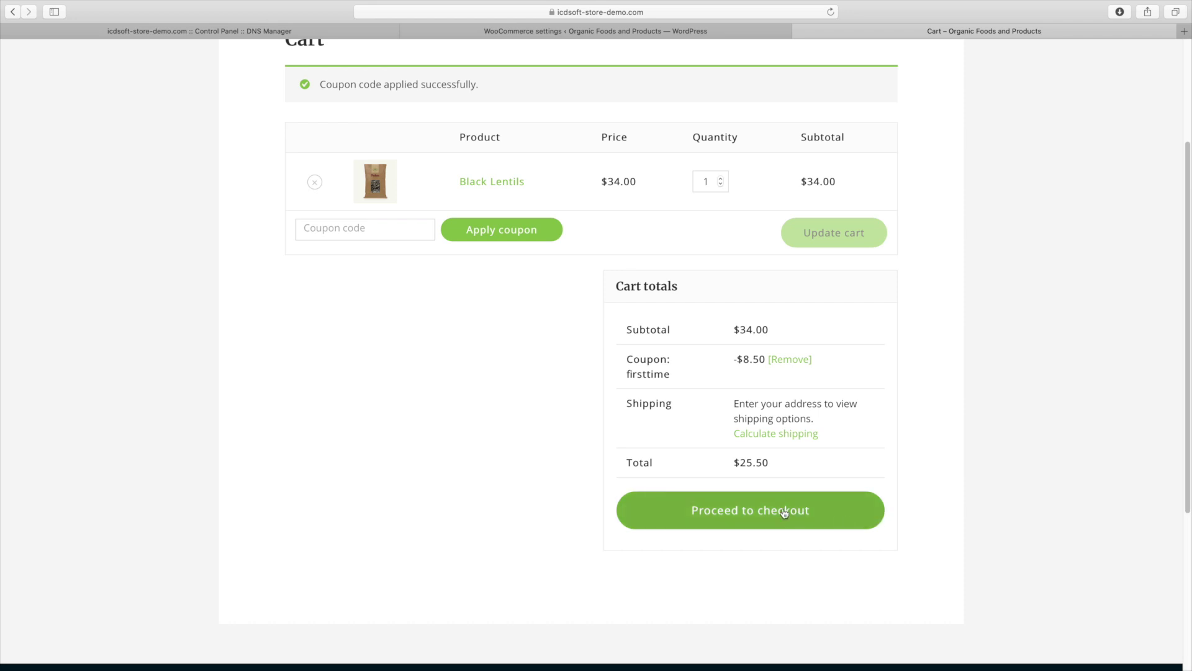
left_click(784, 512)
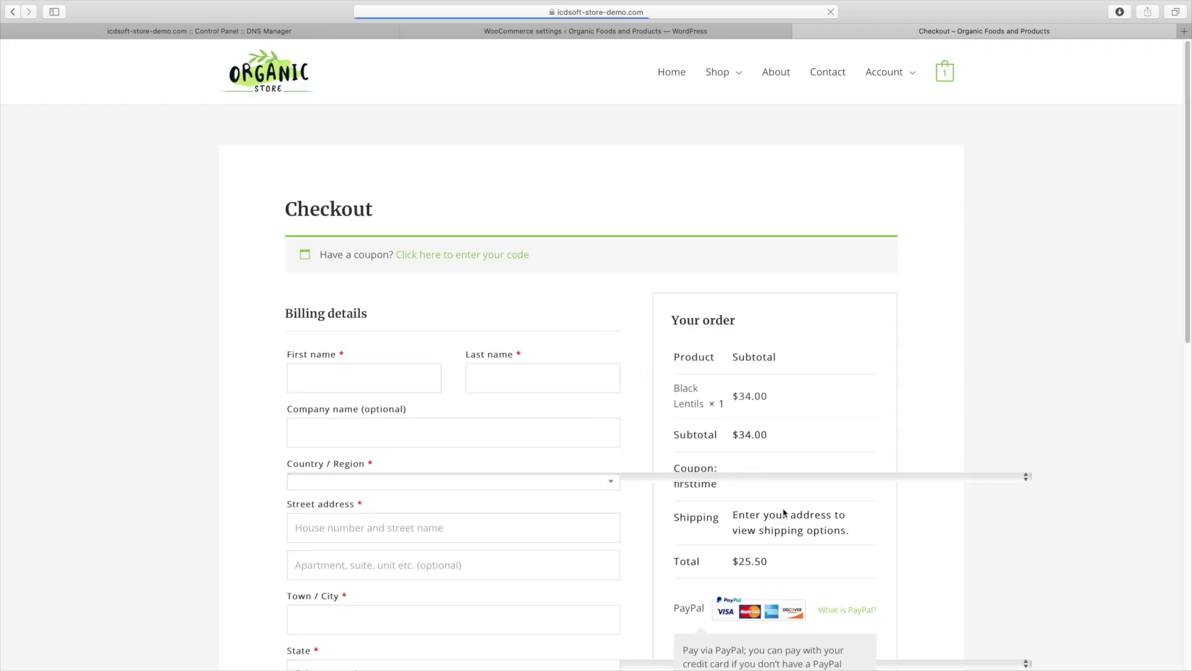
Fill in the billing details with a New York address and submit the $35.50 order to PayPal
scroll(1043, 390, "down", 5)
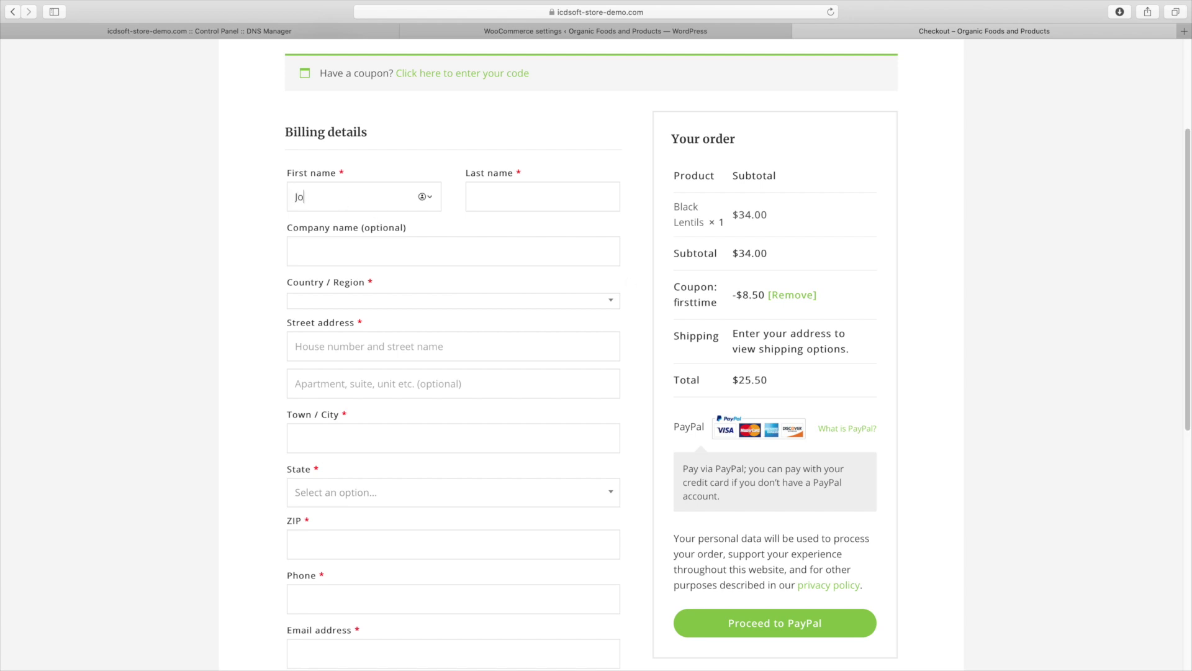
key("Tab")
type("Smi")
key("Tab")
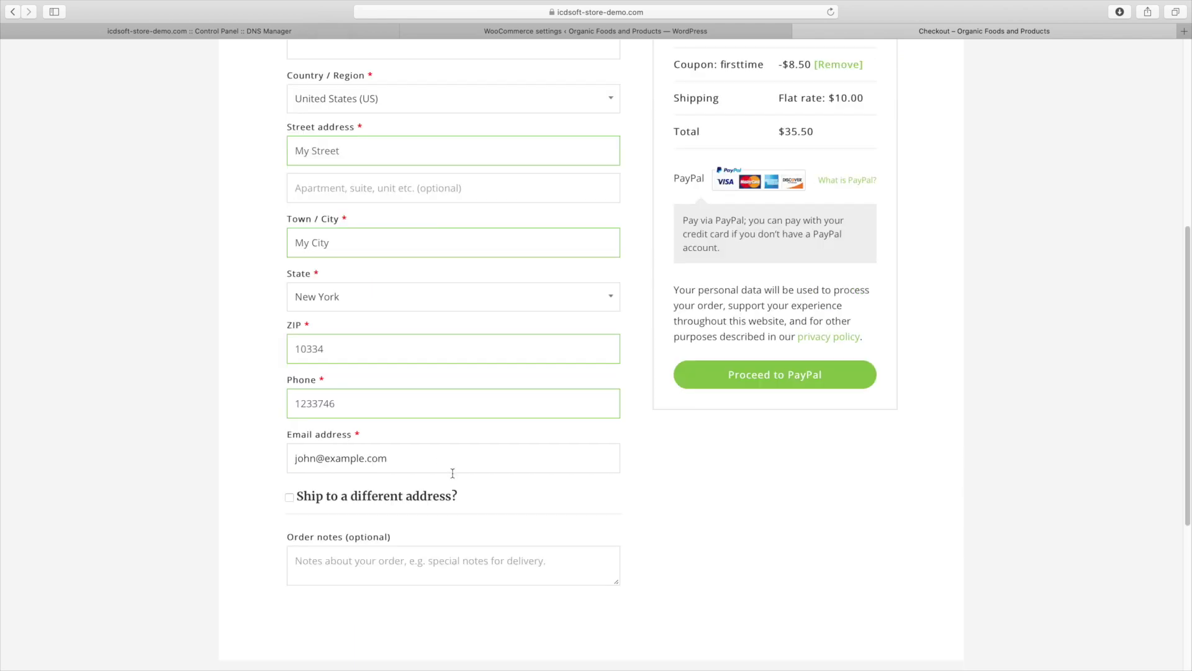
left_click_drag(1188, 440, 1188, 382)
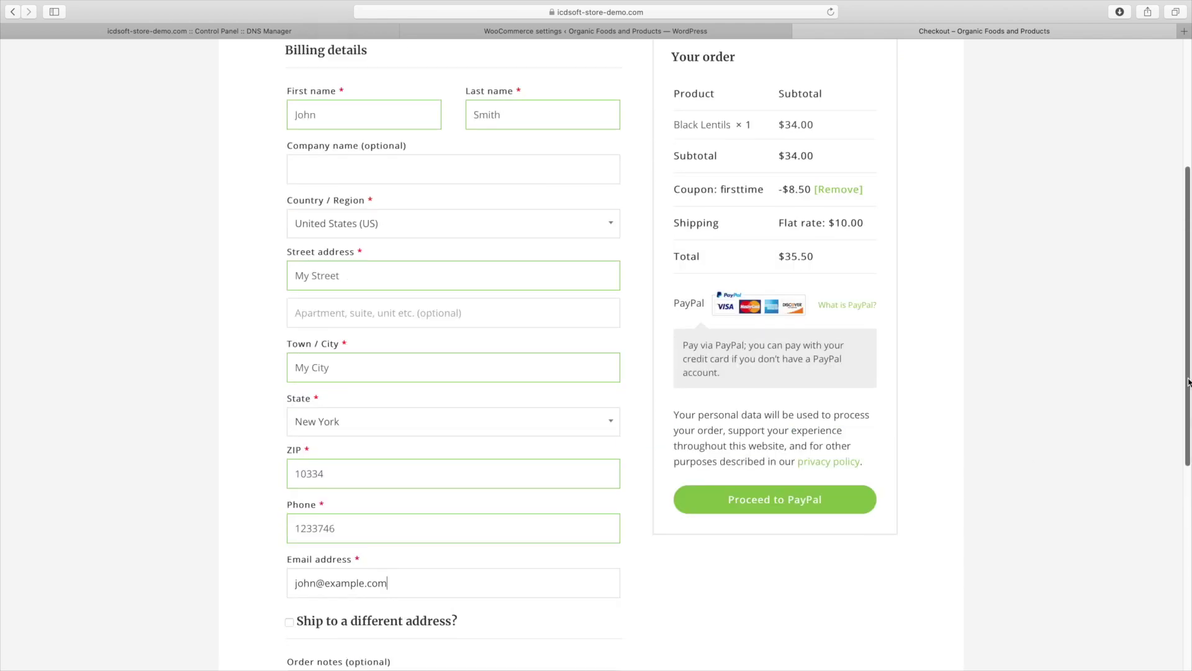
left_click(848, 504)
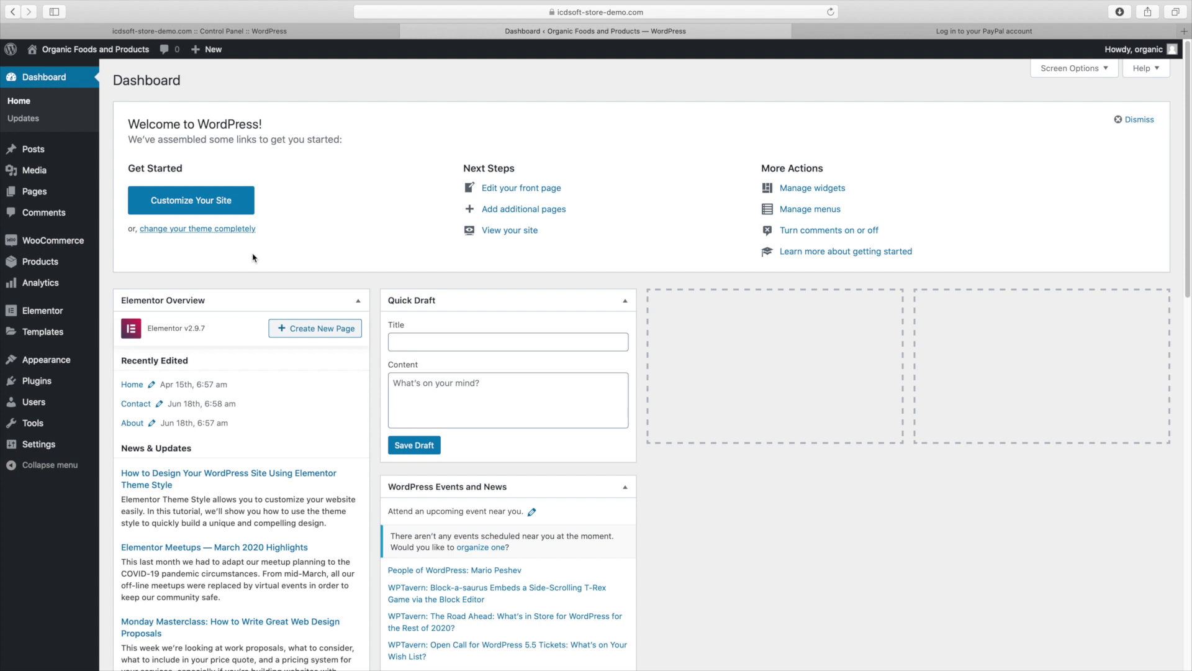
Open the pending Black Lentils order from WooCommerce Orders to review the firsttime coupon's $8.50 discount
mouse_move(87, 248)
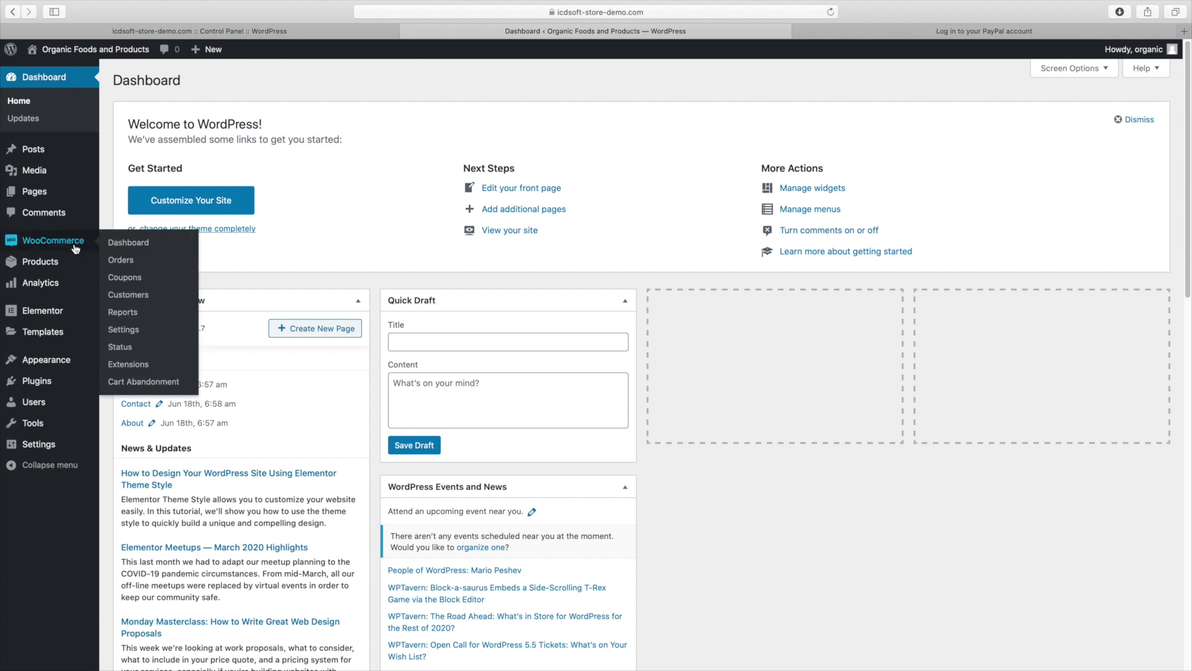
left_click(121, 260)
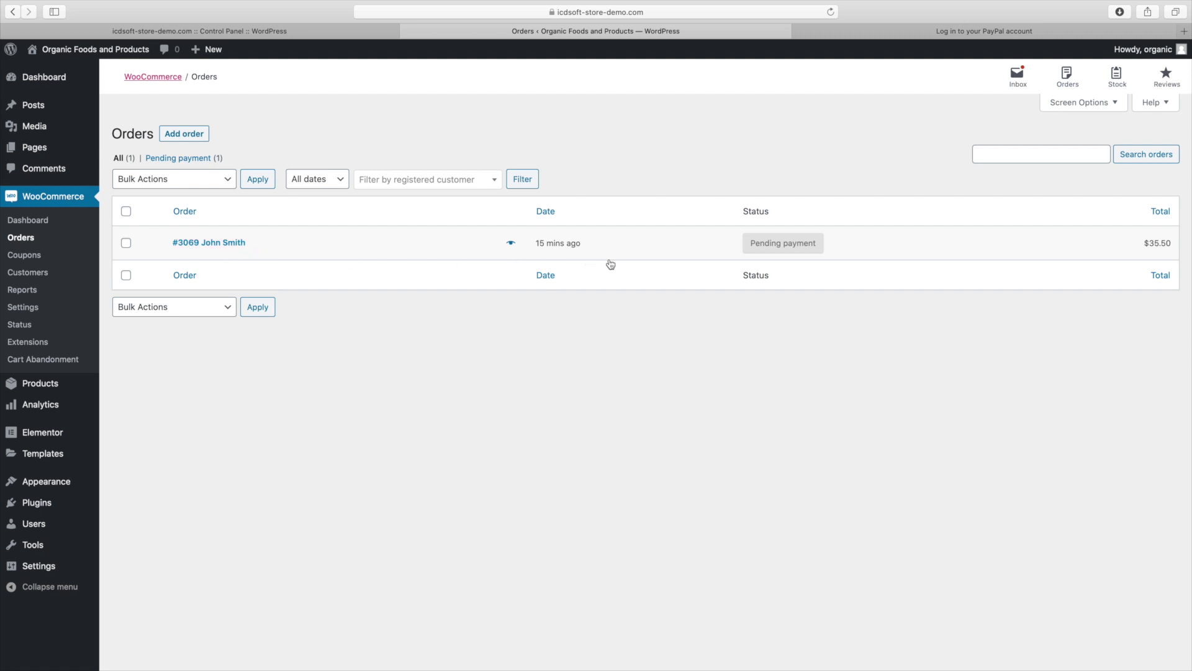
left_click(733, 252)
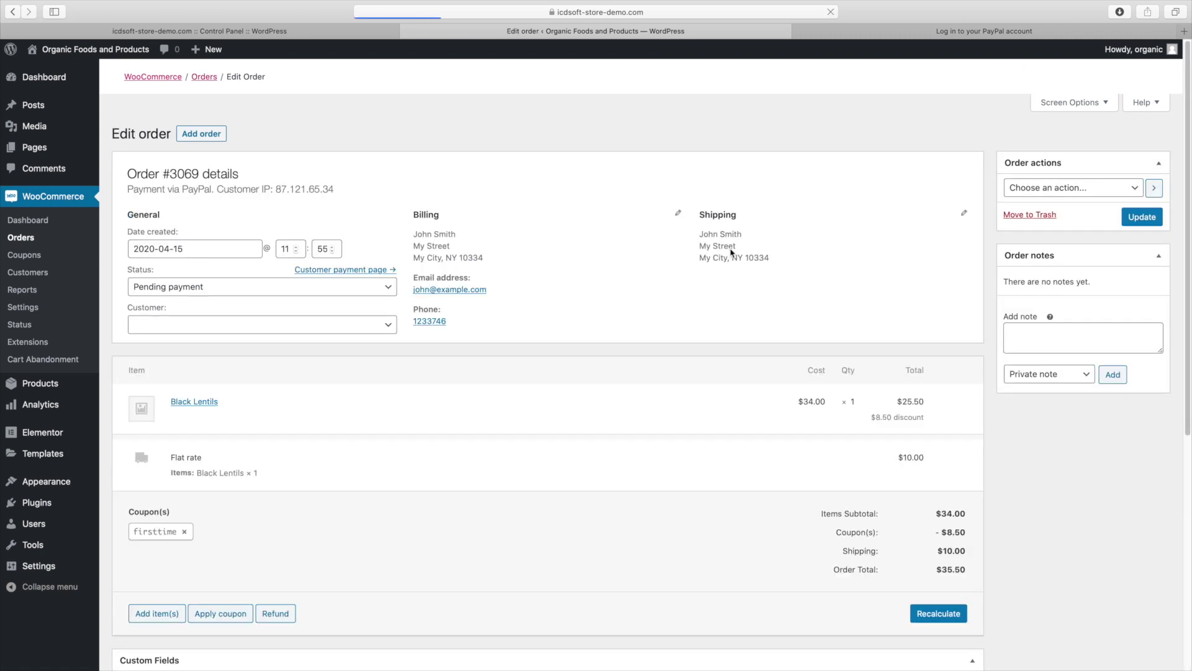
scroll(894, 240, "down", 3)
scroll(546, 382, "down", 2)
scroll(546, 382, "up", 4)
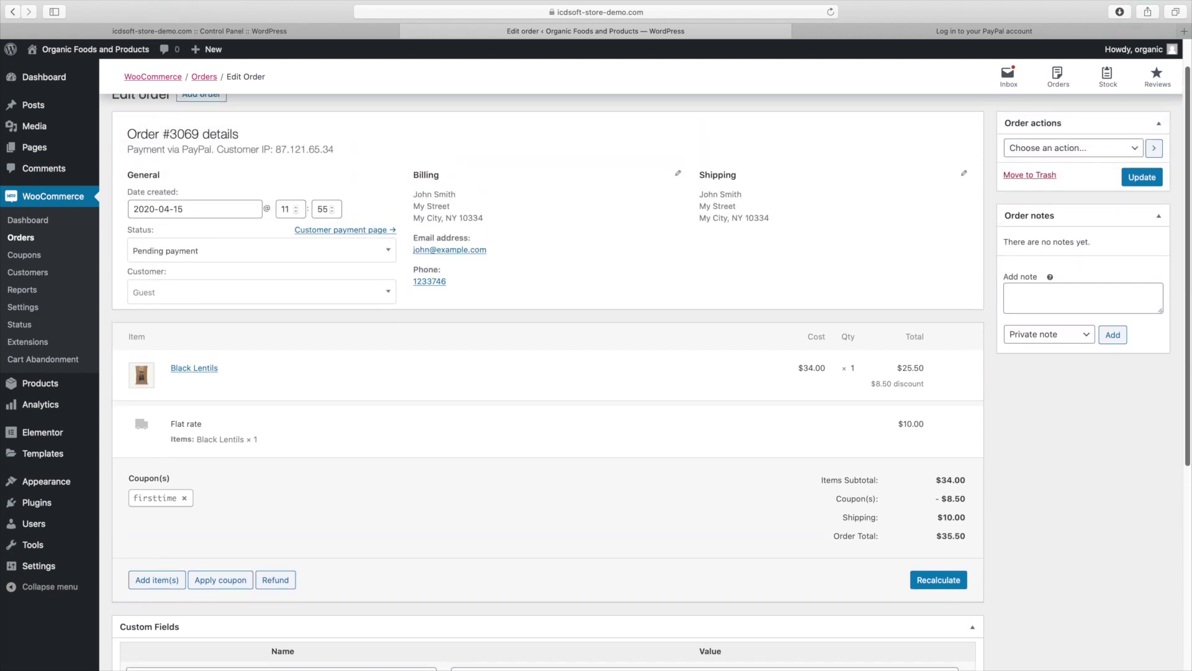